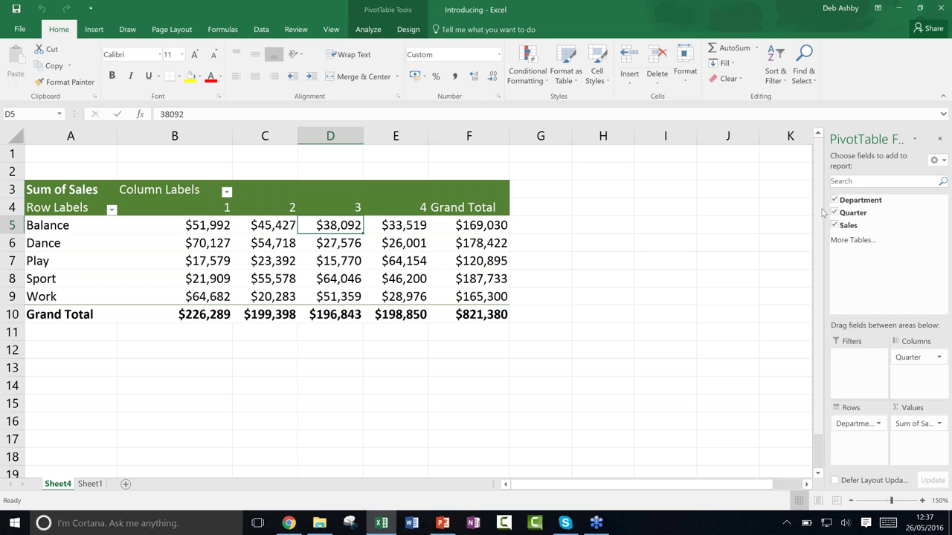
# - Widen the PivotTable Fields pane, review the Sheet1 sales data, then go back to the Sheet4 pivot
pyautogui.moveTo(795, 210); pyautogui.dragTo(693, 210)
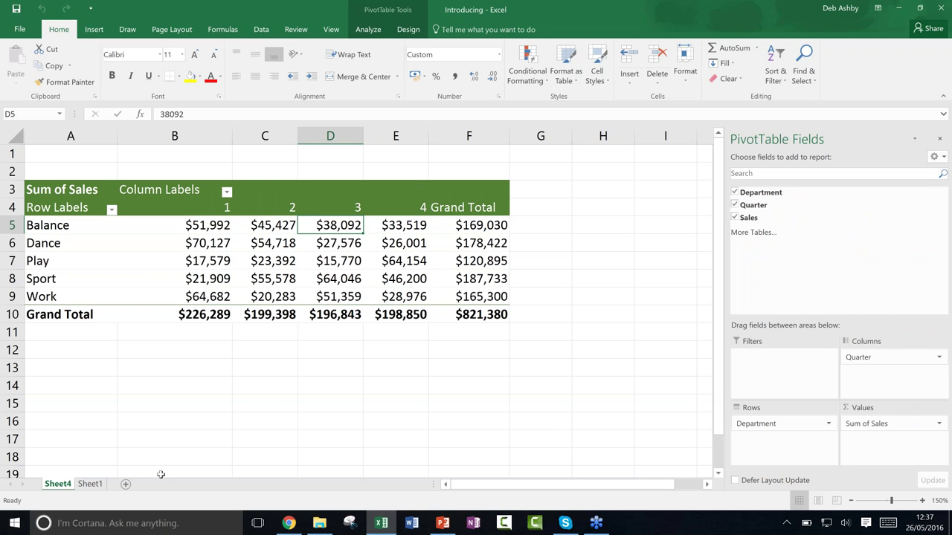
pyautogui.click(90, 484)
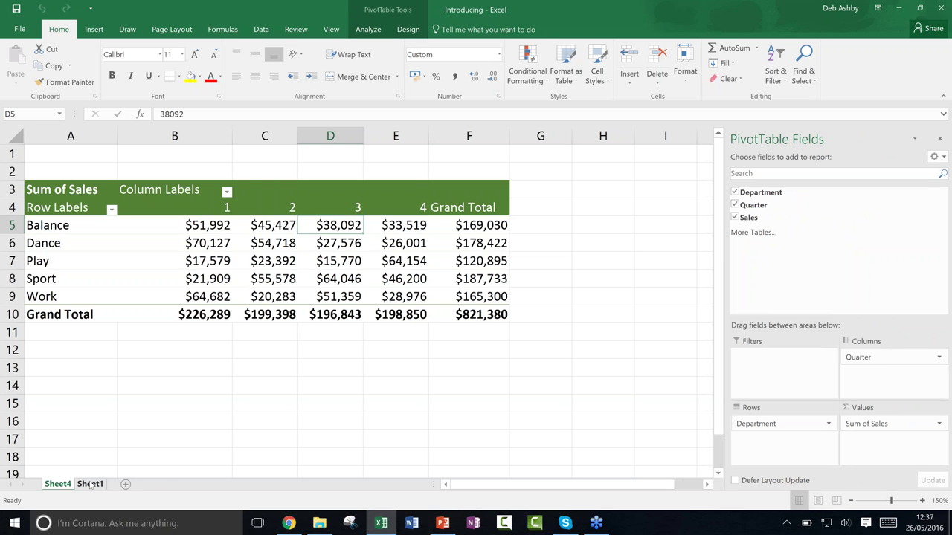
pyautogui.click(706, 244)
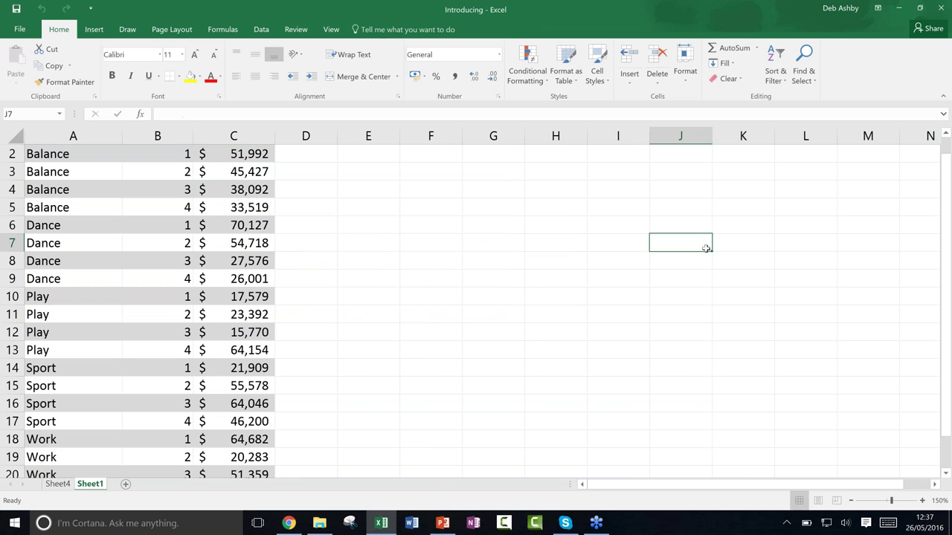
pyautogui.moveTo(945, 300); pyautogui.dragTo(945, 296)
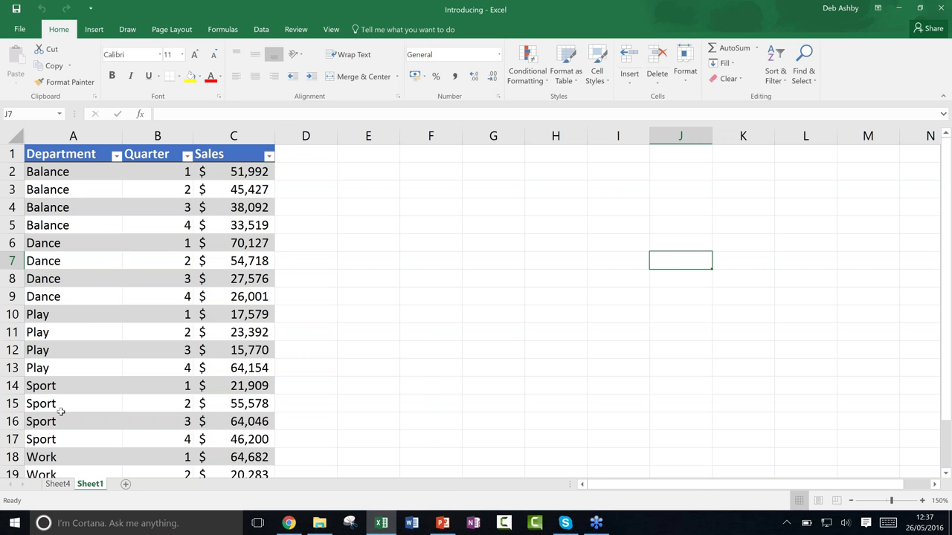
pyautogui.click(58, 484)
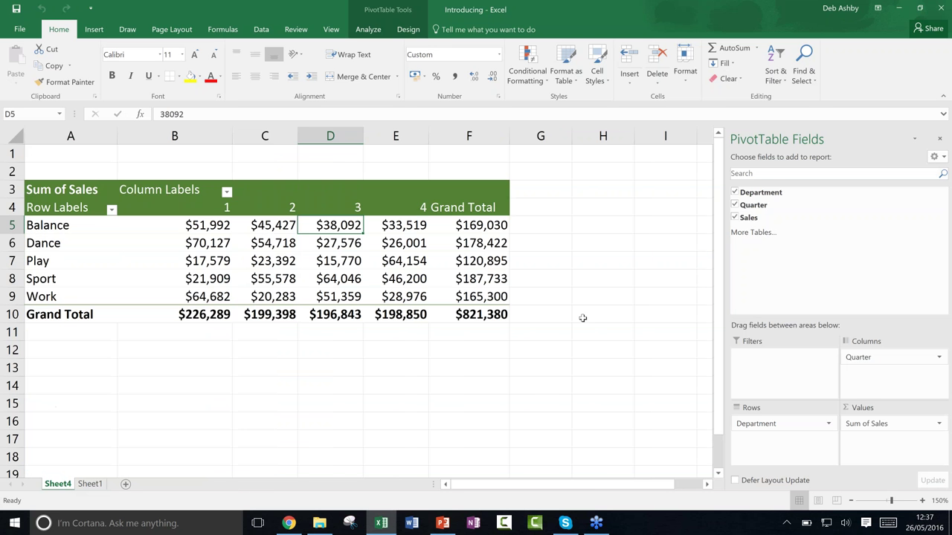
pyautogui.moveTo(490, 246)
pyautogui.click(86, 227)
pyautogui.click(62, 239)
pyautogui.rightClick(59, 243)
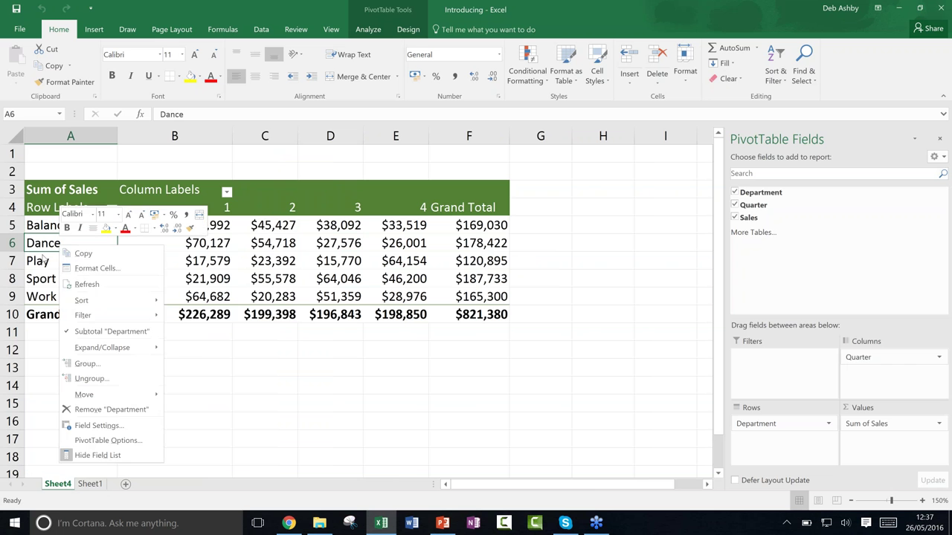
pyautogui.press('Escape')
pyautogui.rightClick(210, 351)
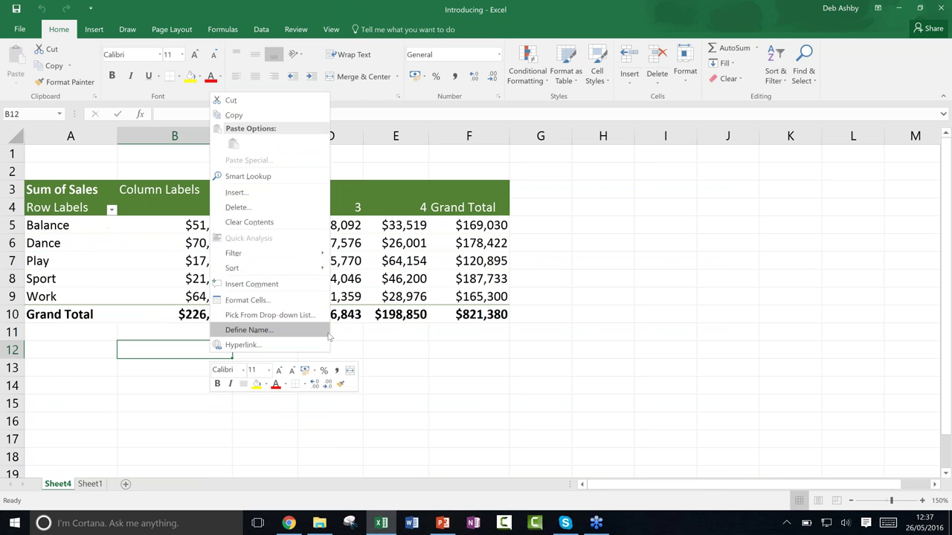
pyautogui.press('Escape')
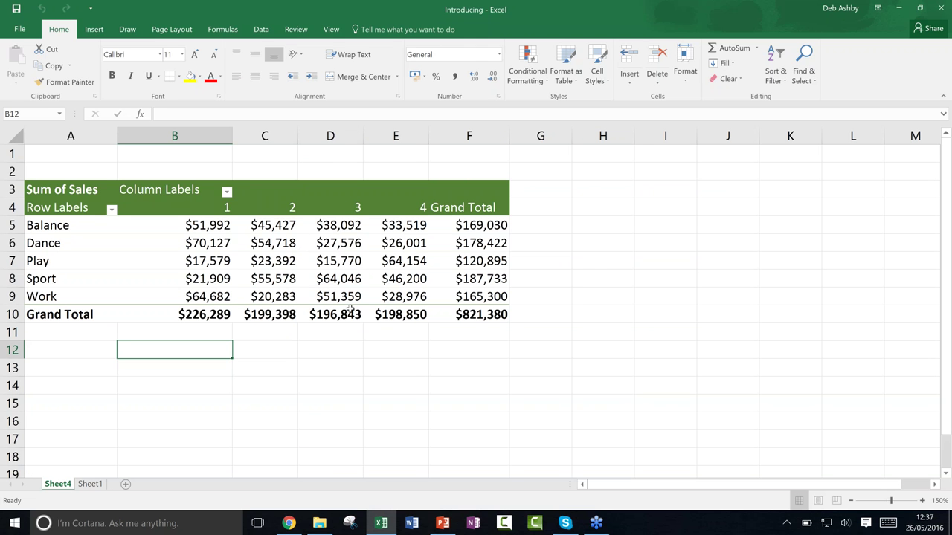
pyautogui.click(272, 246)
pyautogui.moveTo(318, 275)
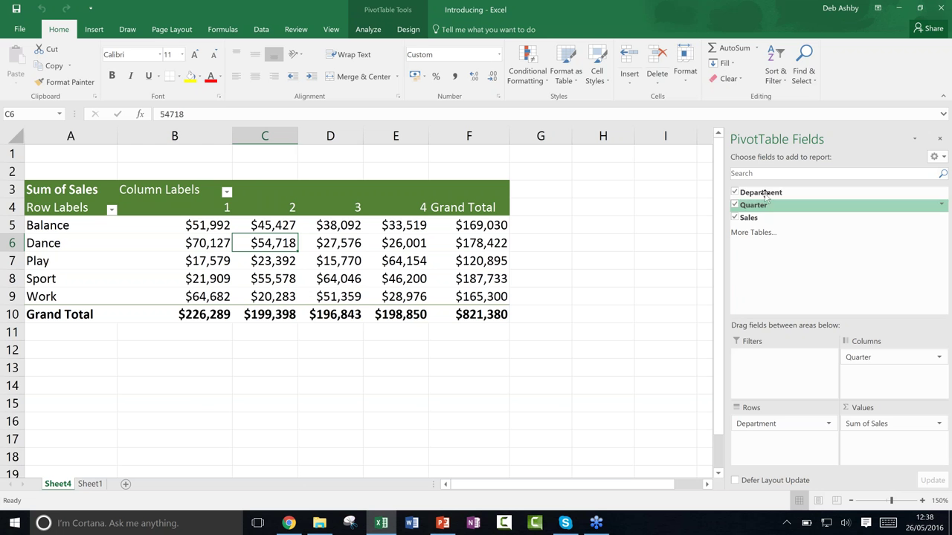
pyautogui.click(90, 484)
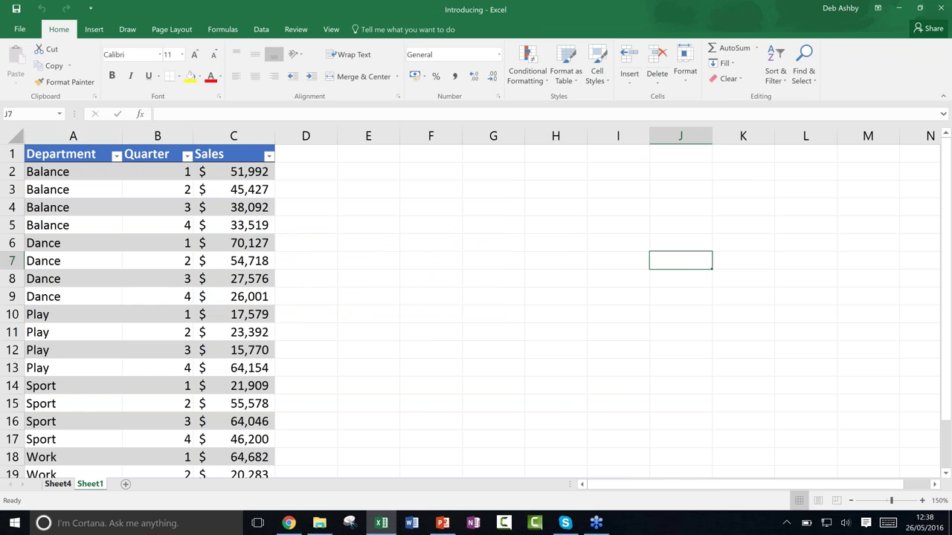
pyautogui.click(58, 485)
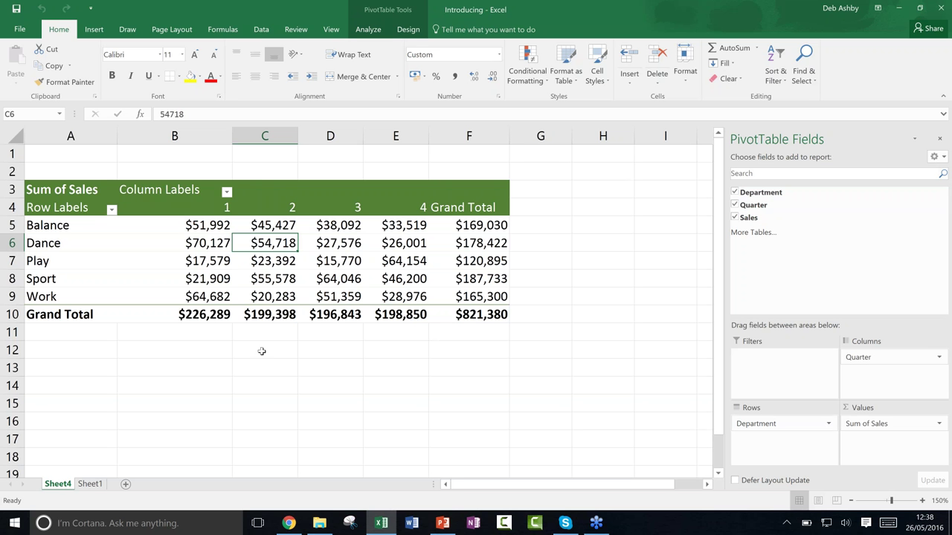
# - Move Quarter from Columns to Rows below Department, leaving the Row Labels filter unchanged
pyautogui.moveTo(327, 246)
pyautogui.moveTo(294, 295)
pyautogui.moveTo(886, 358); pyautogui.dragTo(758, 444)
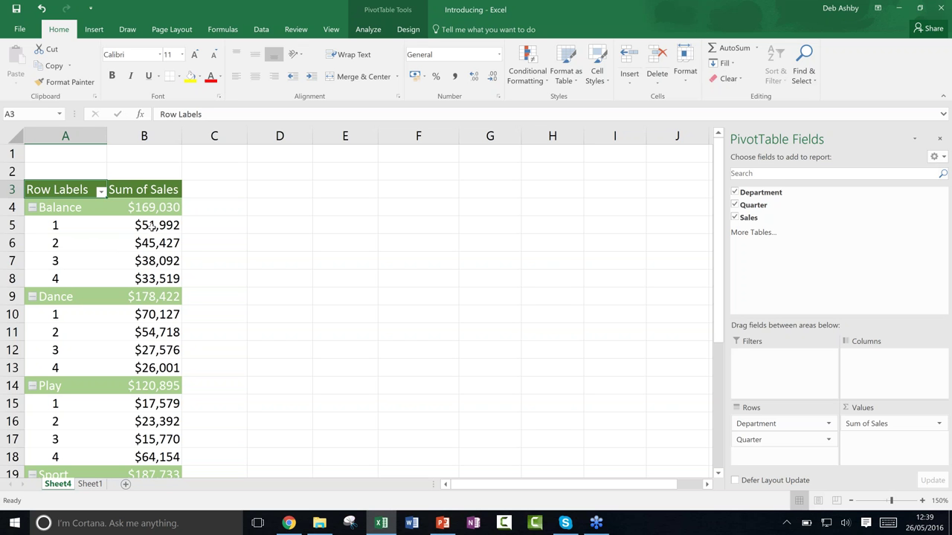
pyautogui.click(101, 191)
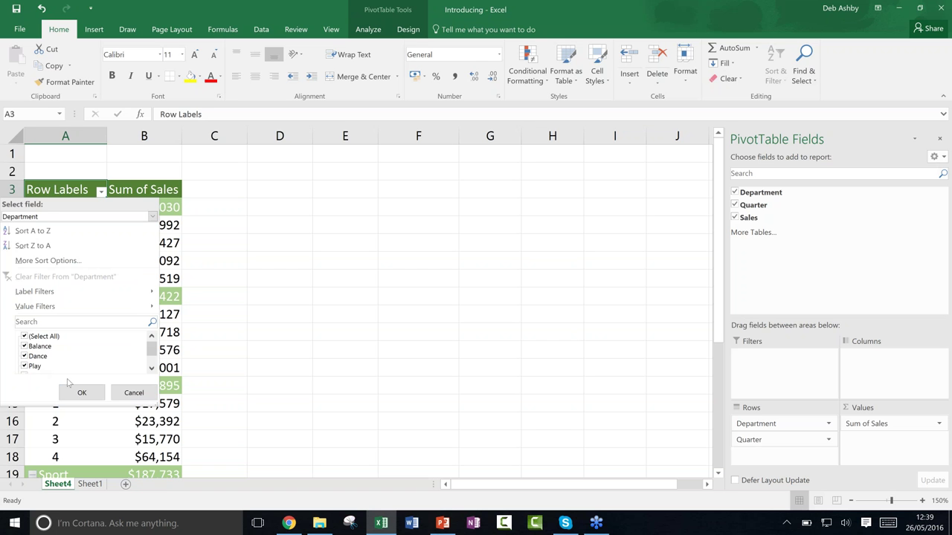
pyautogui.click(133, 394)
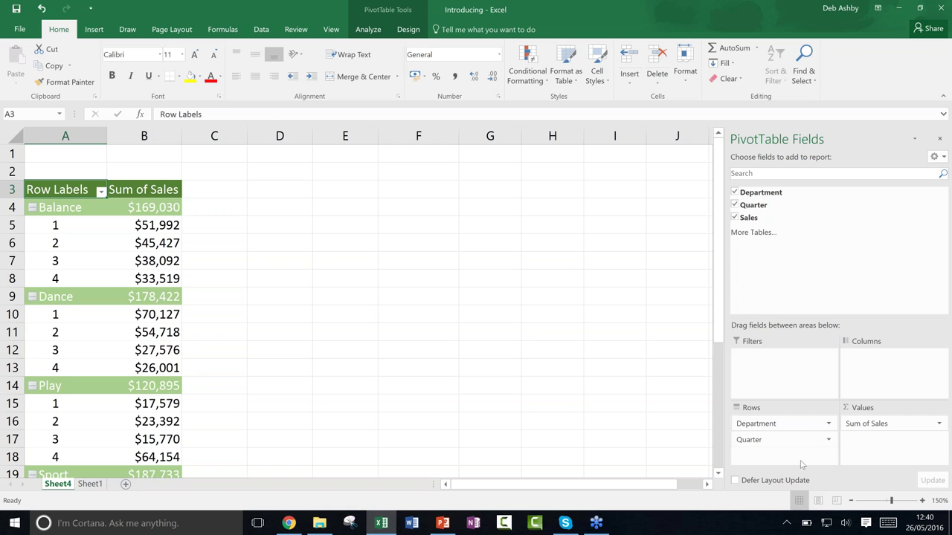
# - Make Department a report filter showing only Dance, then close Introducing.xlsx without saving
pyautogui.moveTo(770, 429); pyautogui.dragTo(770, 429)
pyautogui.moveTo(756, 423); pyautogui.dragTo(759, 360)
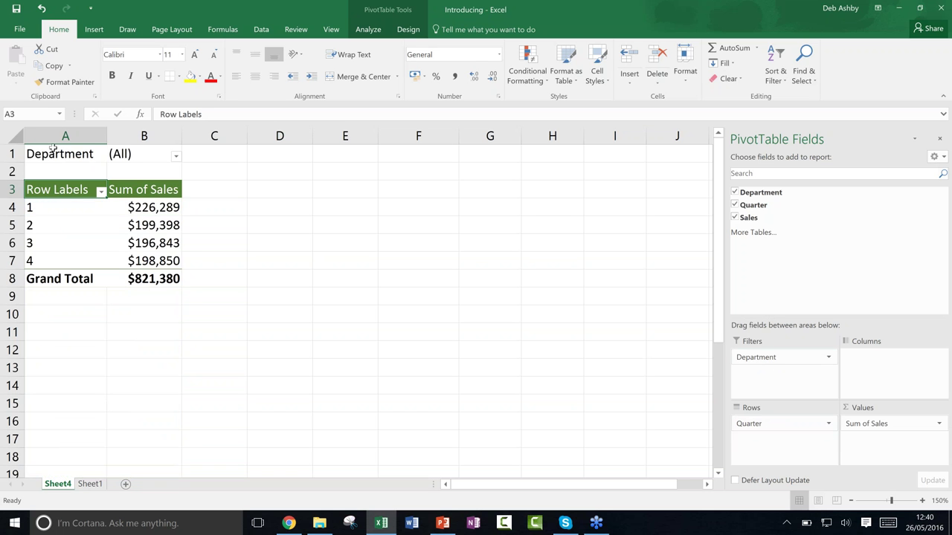
pyautogui.click(176, 157)
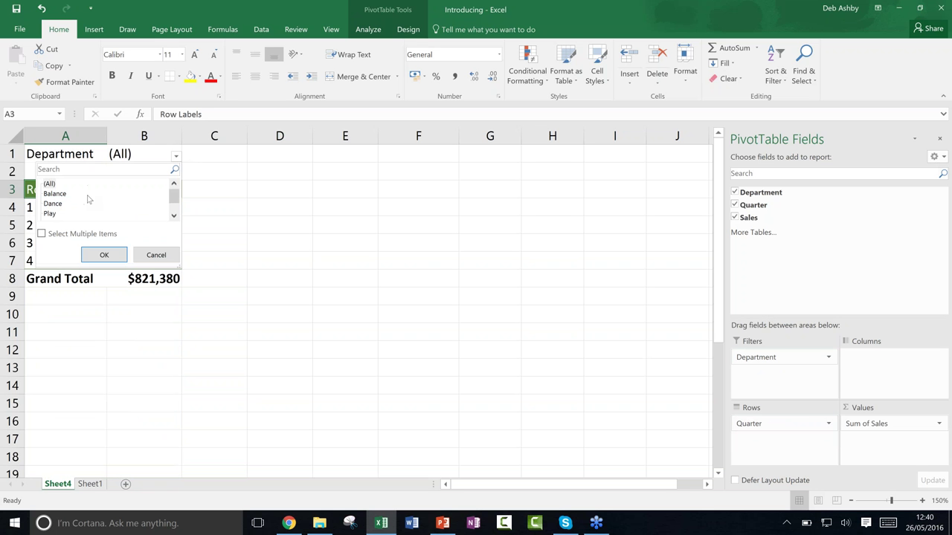
pyautogui.click(252, 240)
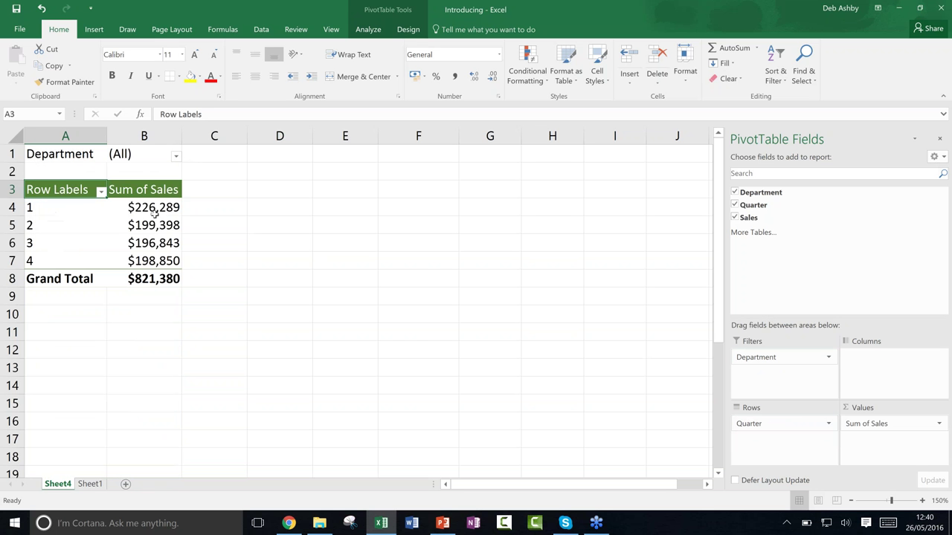
pyautogui.click(176, 157)
pyautogui.click(53, 203)
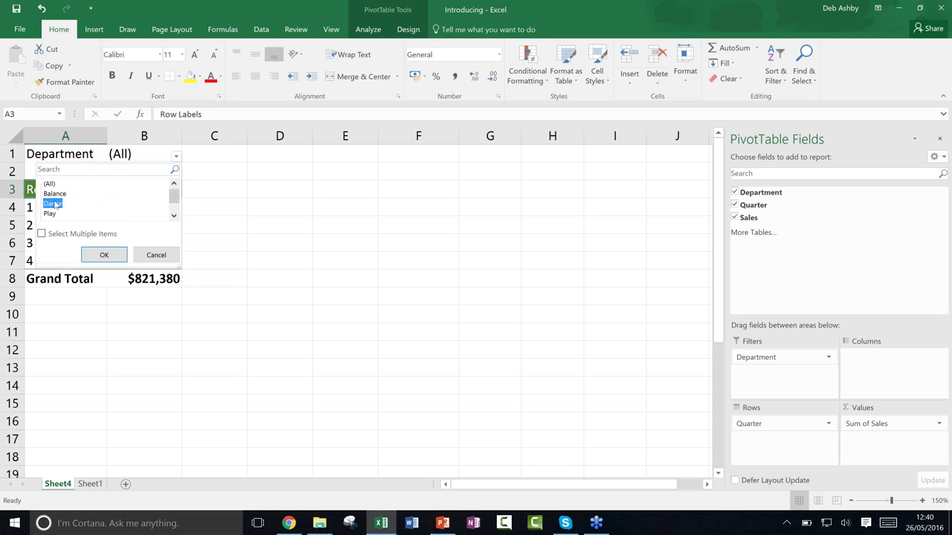
pyautogui.click(104, 255)
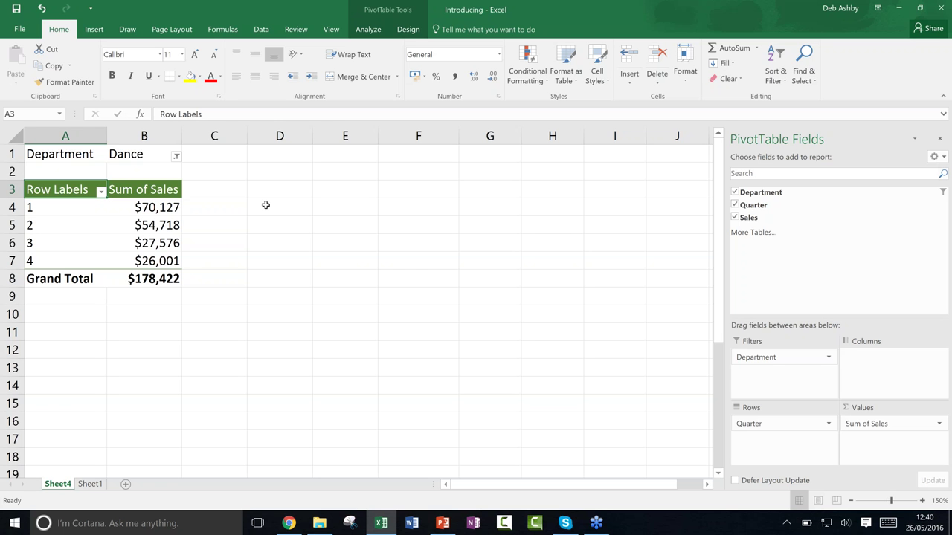
pyautogui.click(942, 7)
pyautogui.click(464, 277)
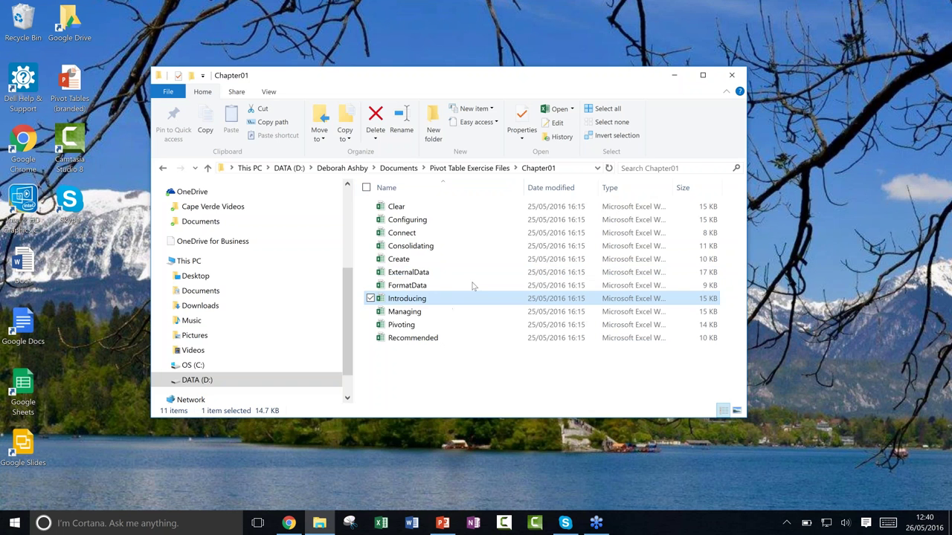
# - Open FormatData.xlsx from the Chapter01 exercise folder
pyautogui.doubleClick(423, 287)
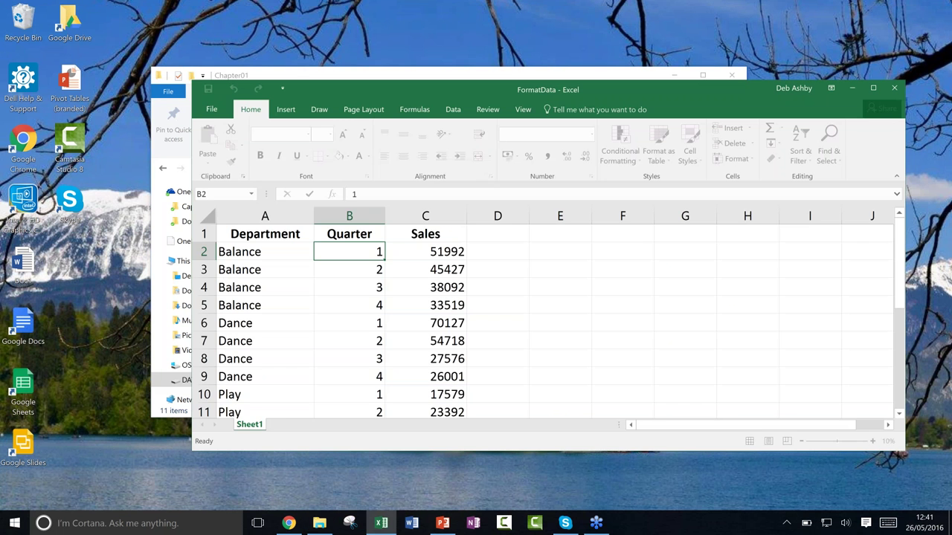
# - Maximize the FormatData window and bring up the Format as Table styles with a data cell selected
pyautogui.click(873, 89)
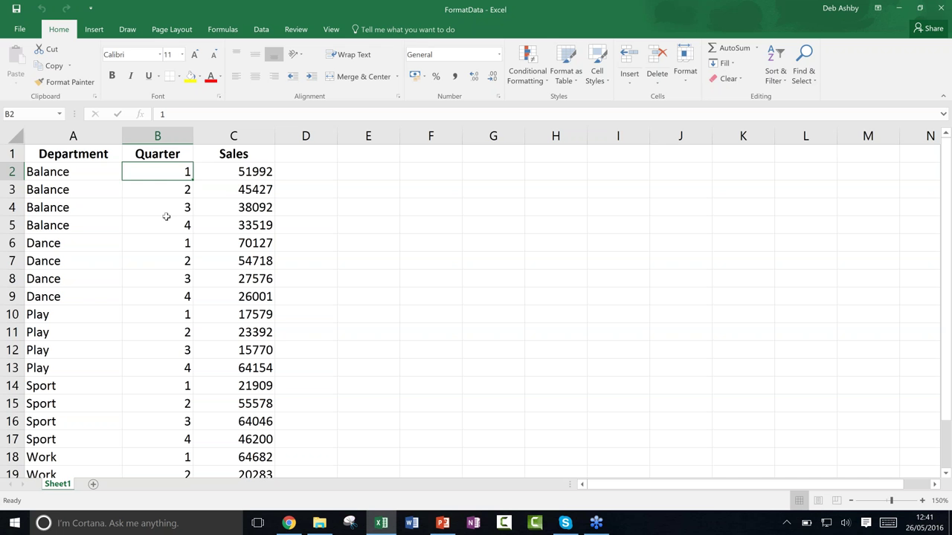
pyautogui.click(165, 220)
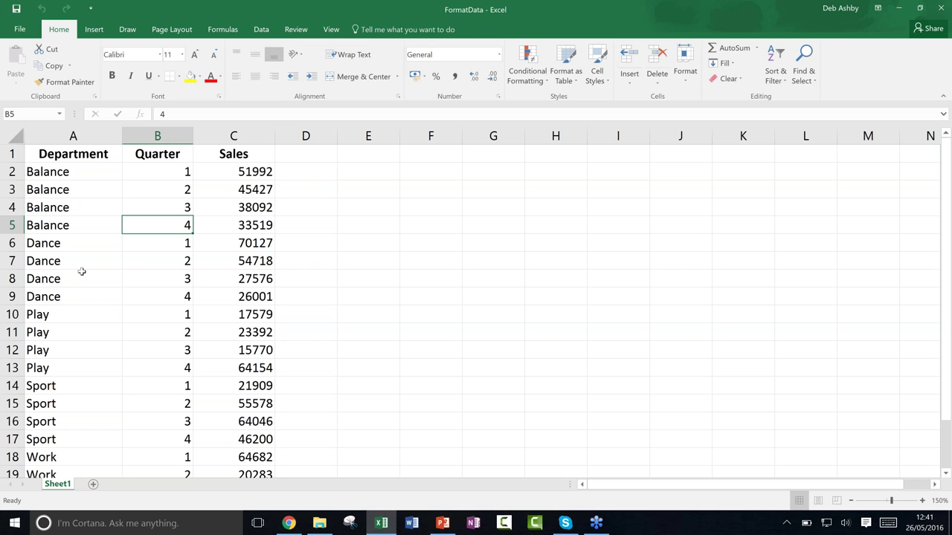
pyautogui.click(142, 263)
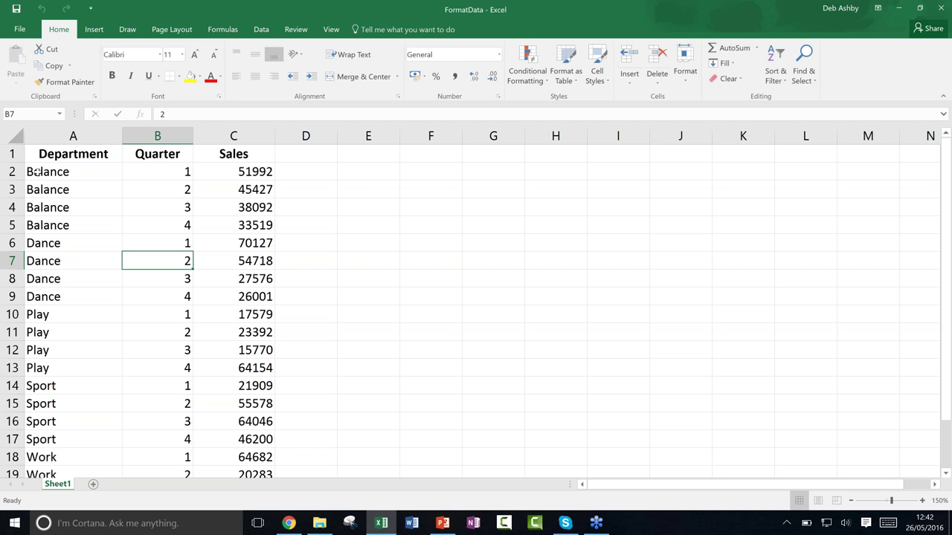
pyautogui.click(80, 192)
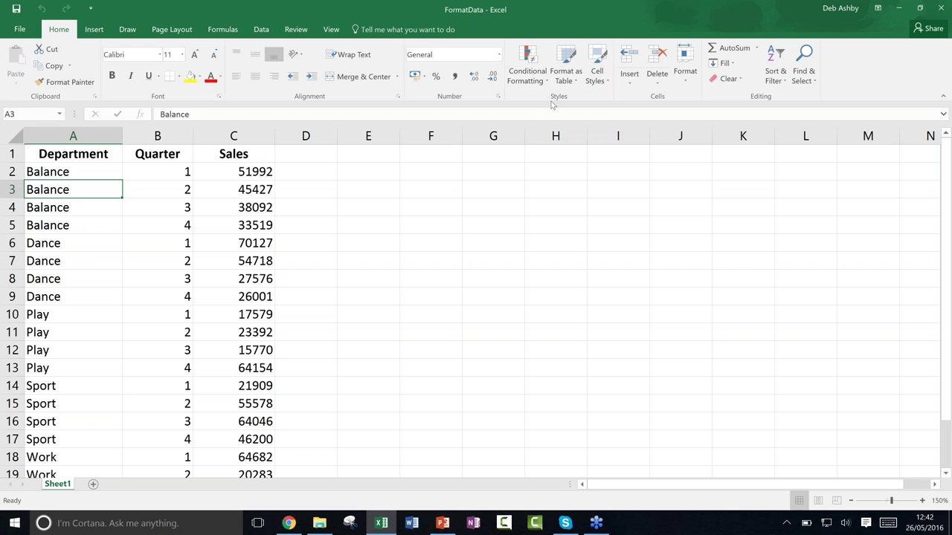
pyautogui.click(567, 82)
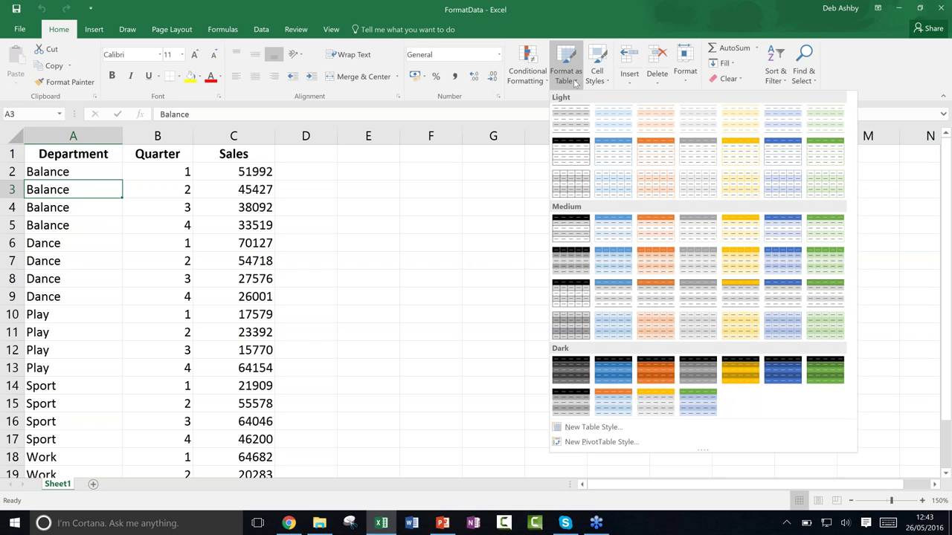
# - Format A1:C21 as a table with headers using Table Style Light 11
pyautogui.click(703, 156)
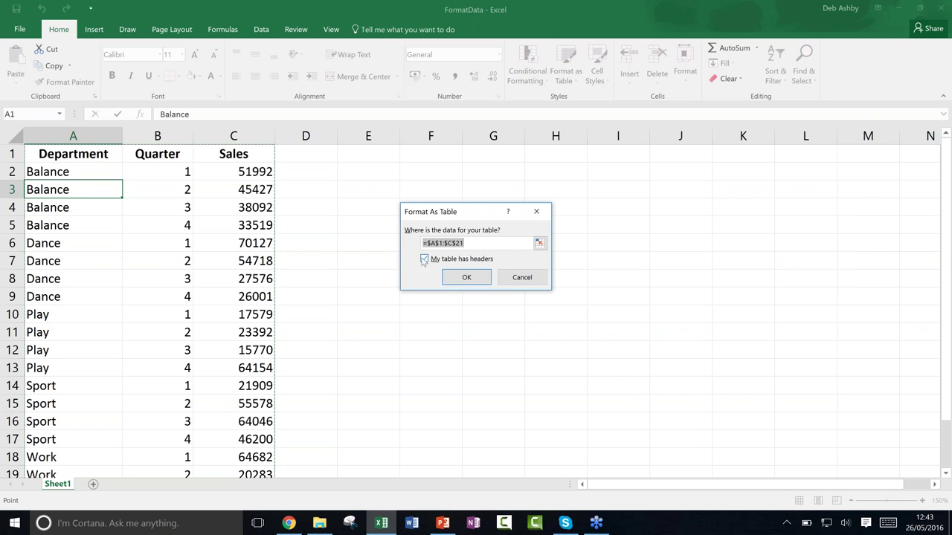
pyautogui.click(460, 277)
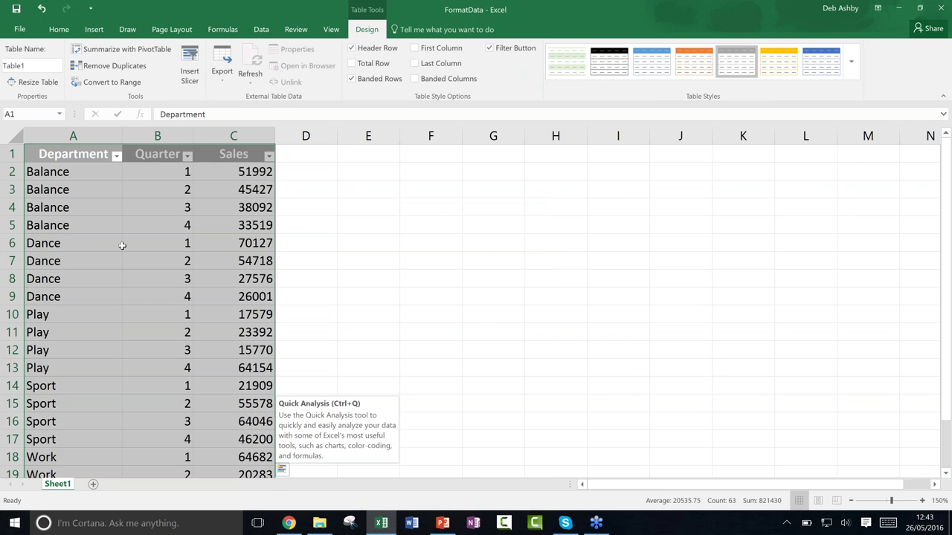
pyautogui.click(60, 245)
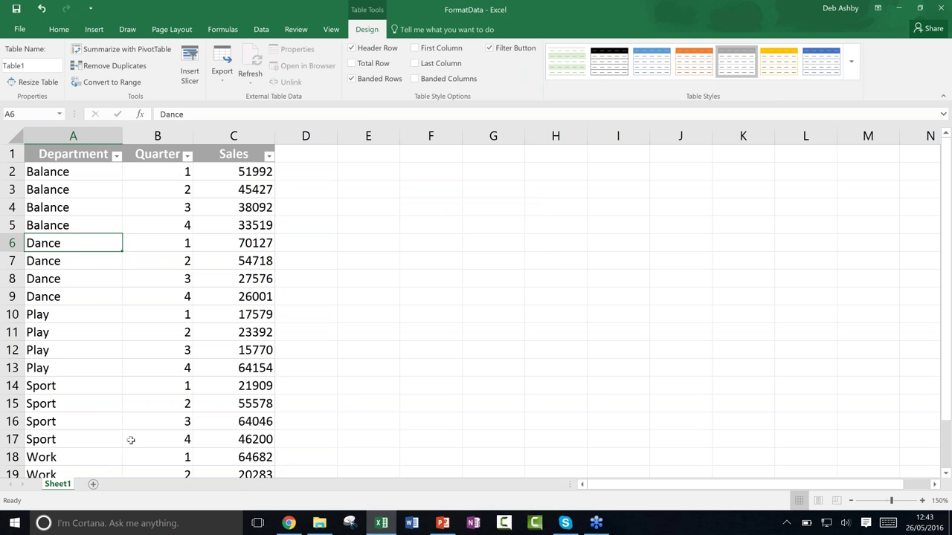
# - Add 'Work' in A22 to see the table expand, then undo both changes
pyautogui.click(147, 208)
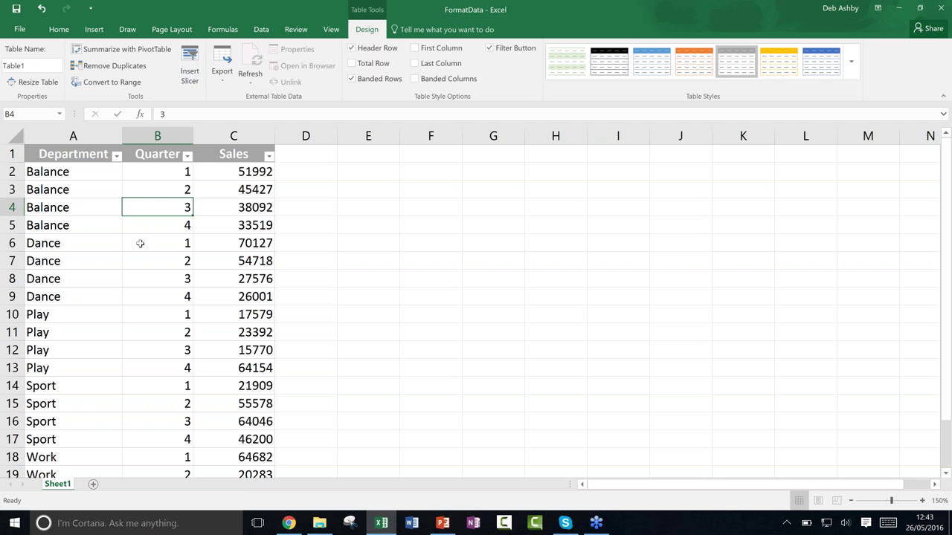
pyautogui.moveTo(947, 271); pyautogui.dragTo(947, 277)
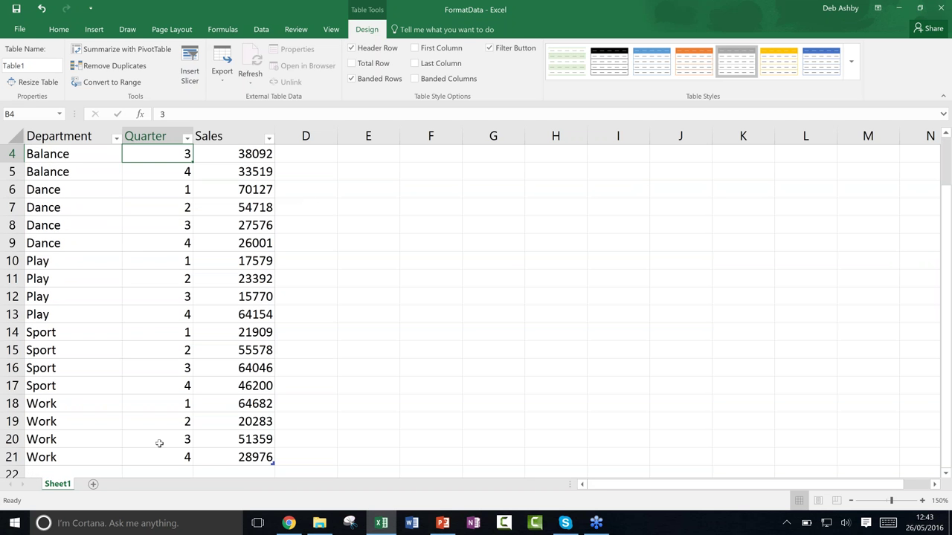
pyautogui.click(251, 457)
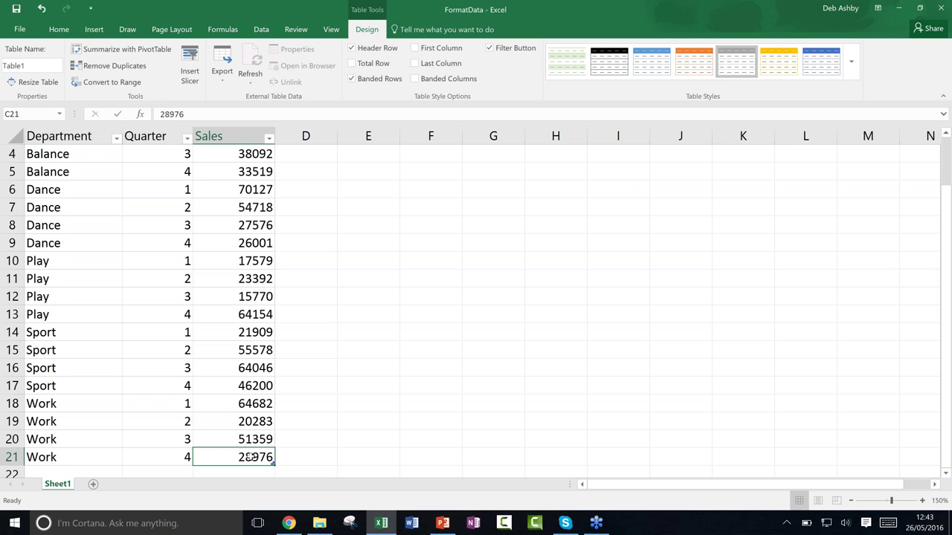
pyautogui.press('Tab')
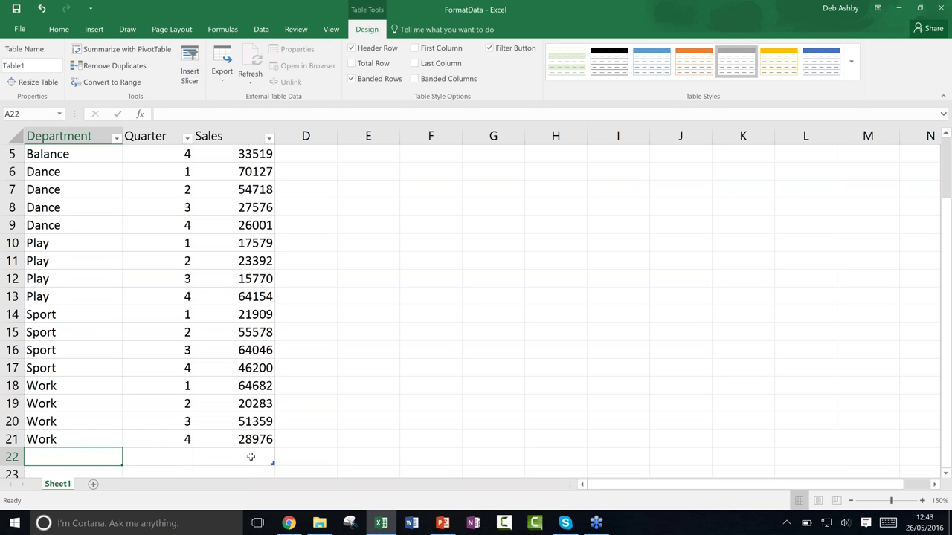
pyautogui.write('Work')
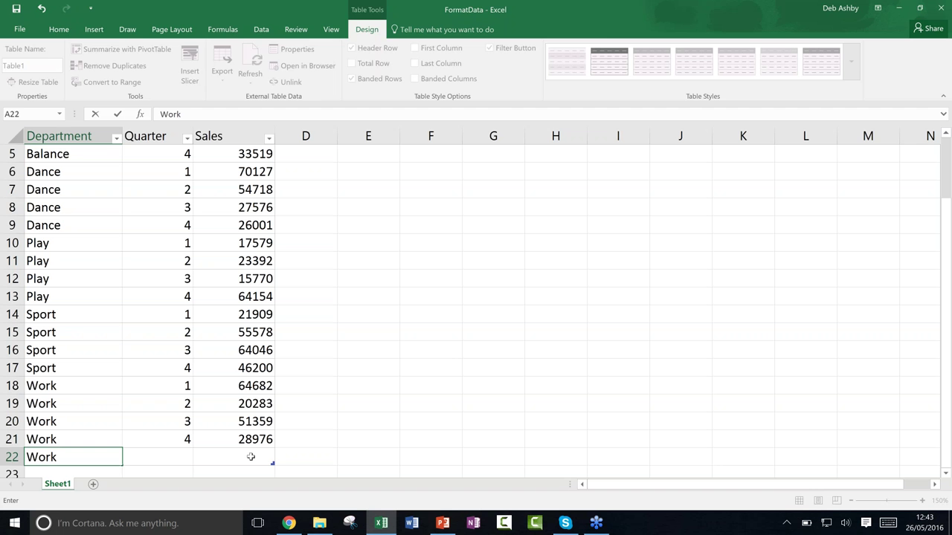
pyautogui.click(355, 349)
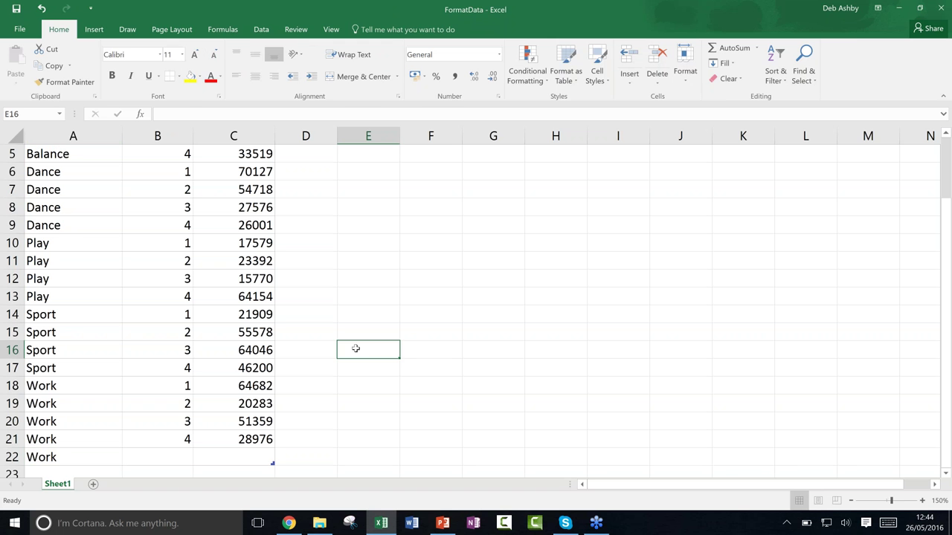
pyautogui.hotkey('ctrl', 'z')
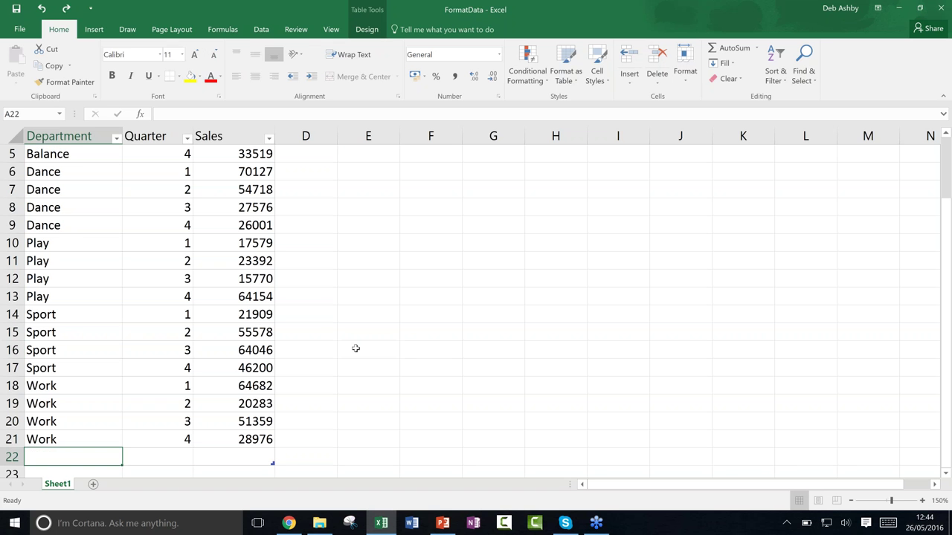
pyautogui.hotkey('ctrl', 'z')
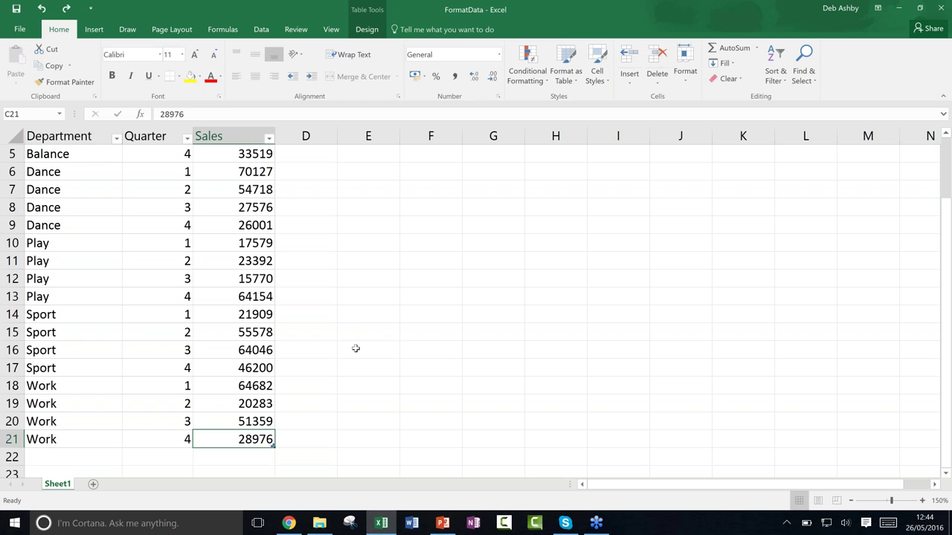
# - Select cell A5 inside the table and switch to the Insert ribbon
pyautogui.click(142, 243)
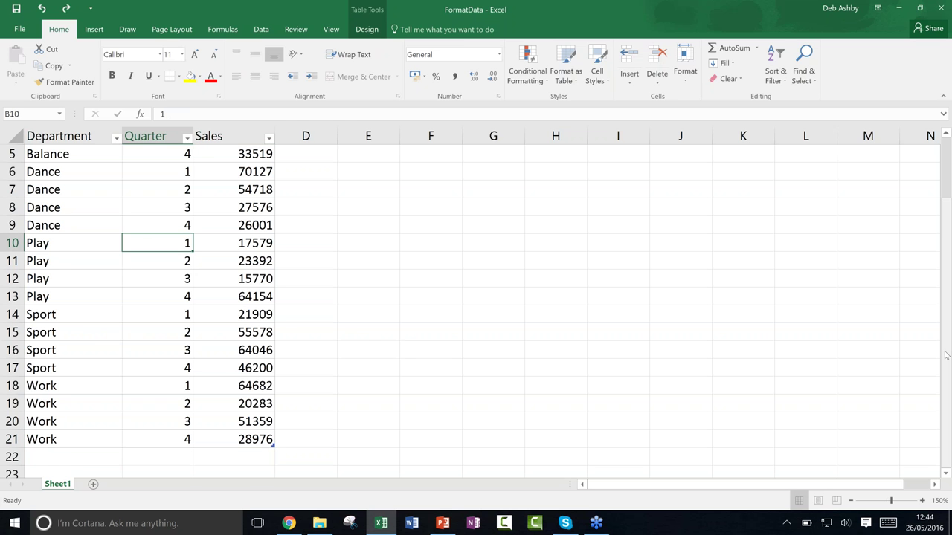
pyautogui.moveTo(947, 297); pyautogui.dragTo(947, 292)
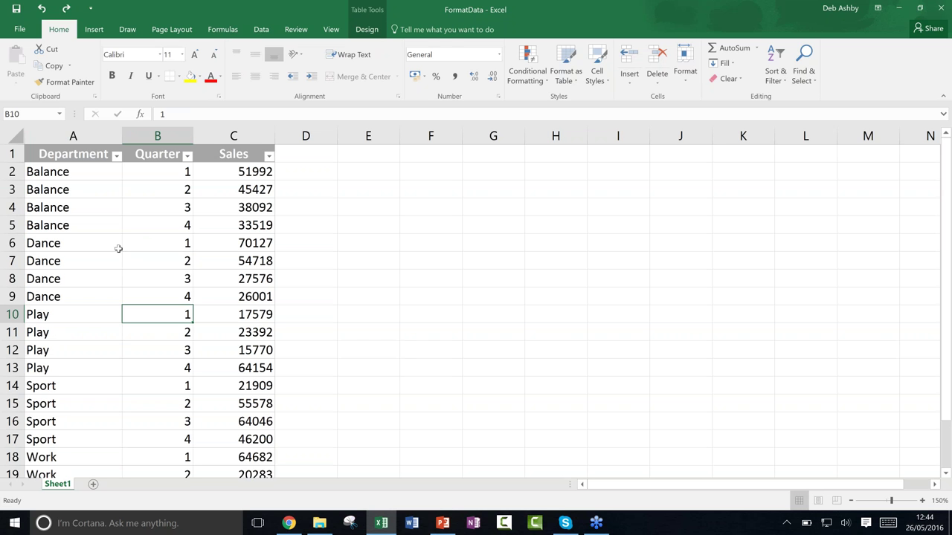
pyautogui.click(112, 225)
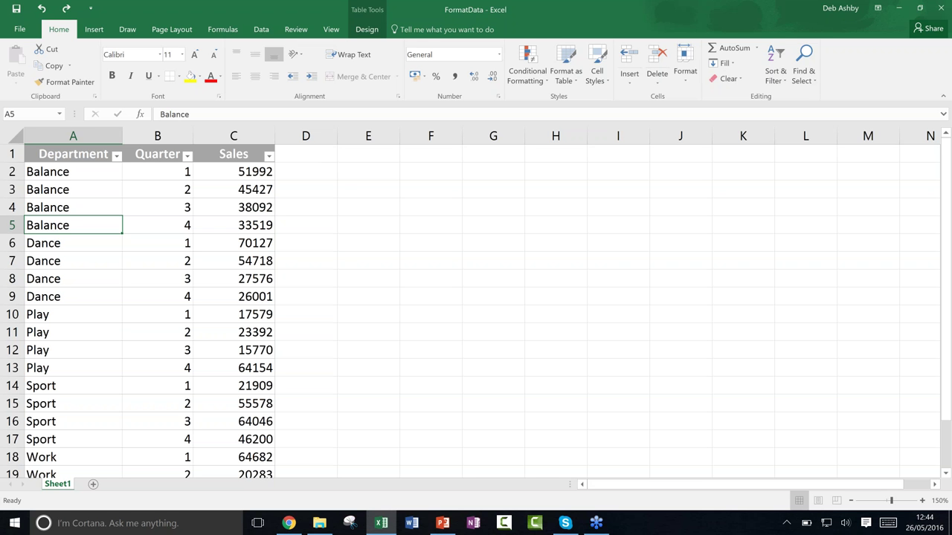
pyautogui.click(145, 228)
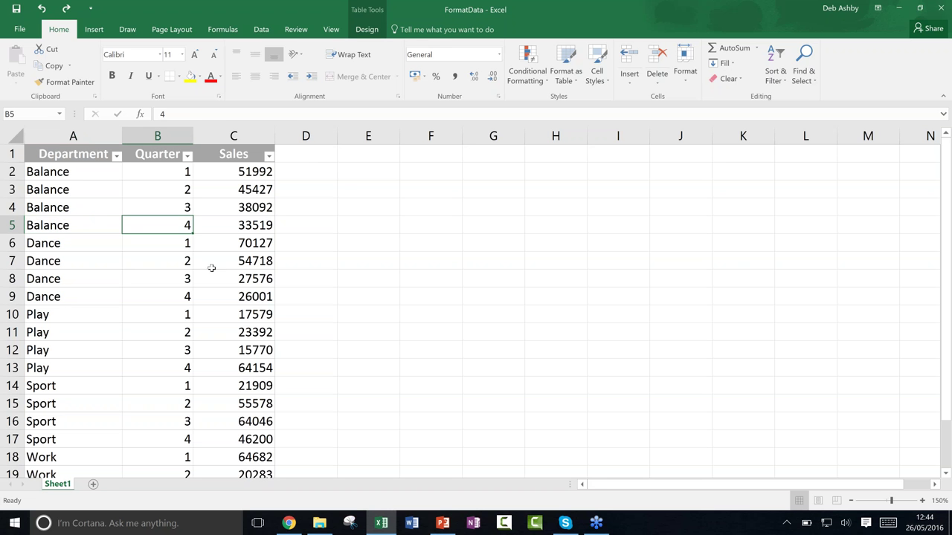
pyautogui.click(84, 226)
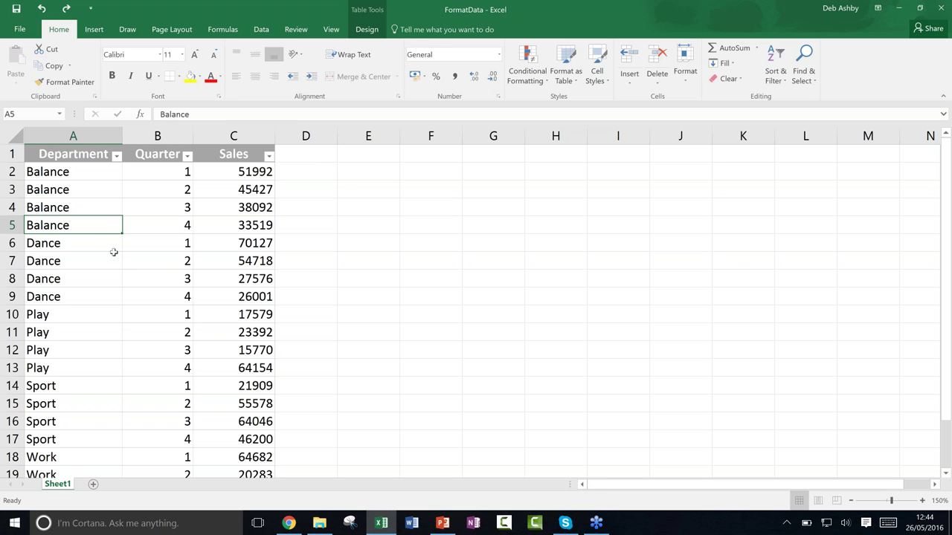
pyautogui.click(95, 30)
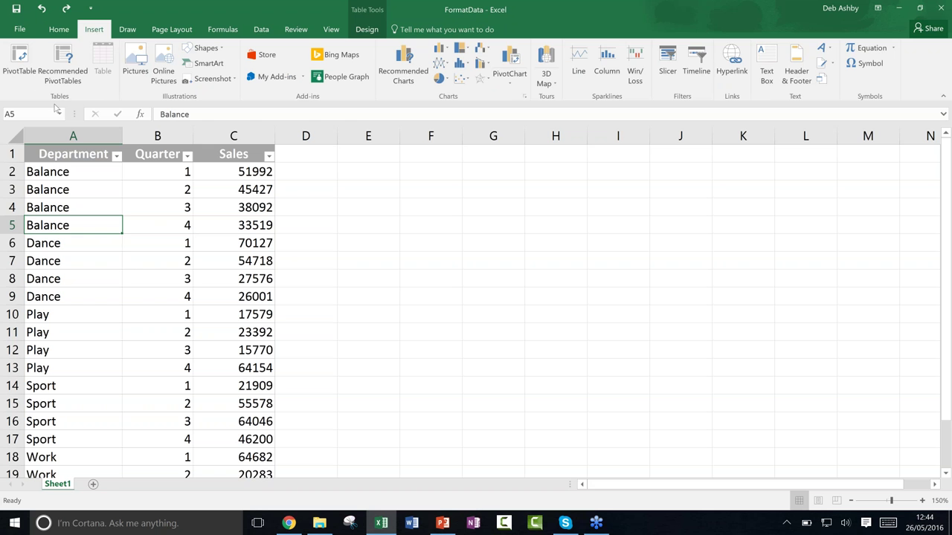
# - Insert a PivotTable from Table1 onto a new worksheet
pyautogui.click(20, 65)
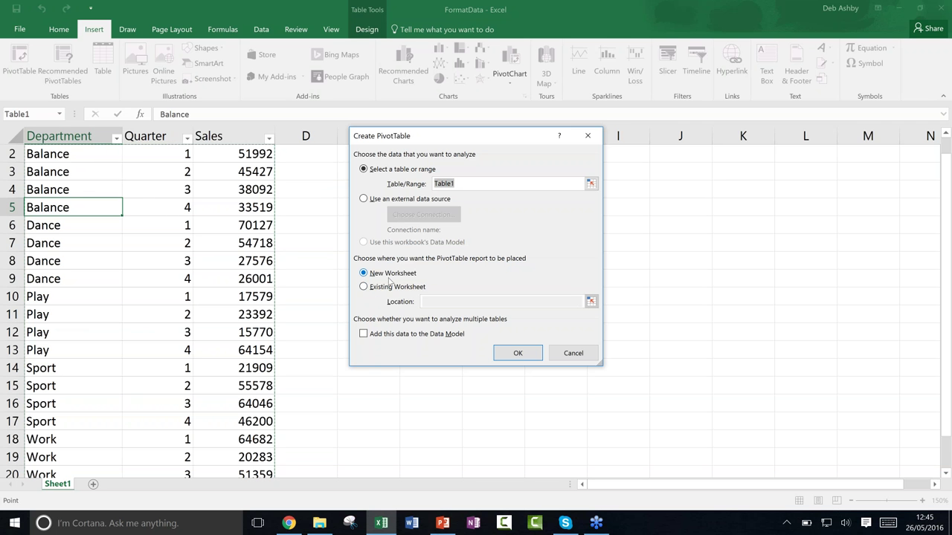
pyautogui.click(519, 353)
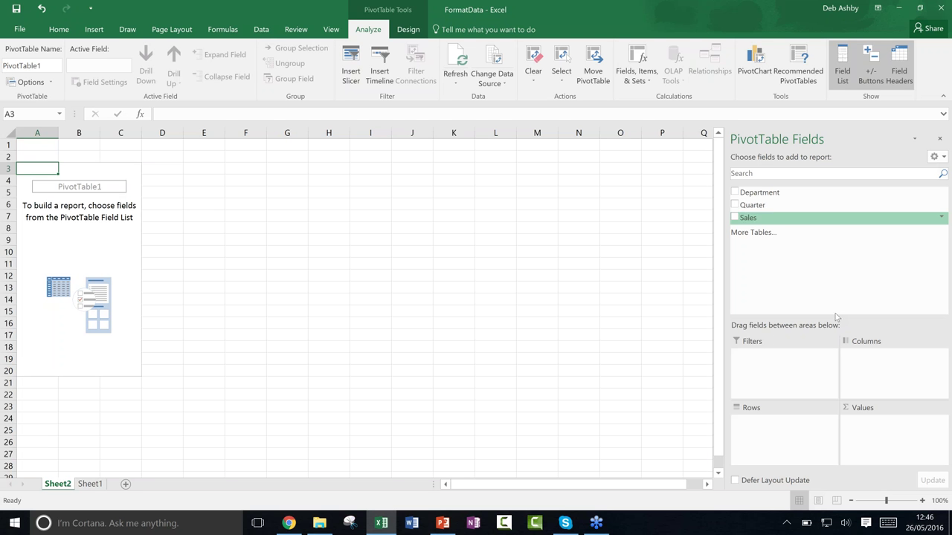
# - Lay out the pivot with Department in Columns, Quarter in Rows, Sum of Sales in Values, then close FormatData
pyautogui.moveTo(771, 196); pyautogui.dragTo(896, 376)
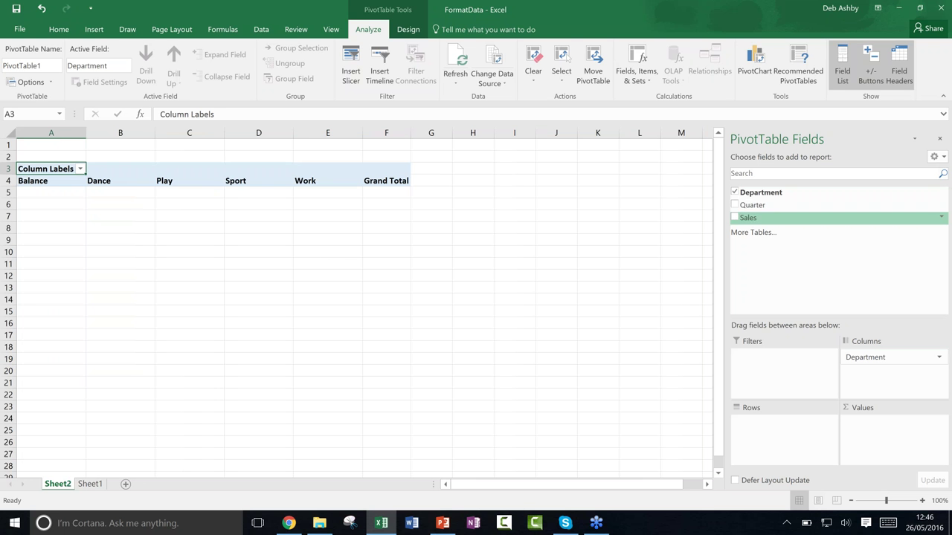
pyautogui.moveTo(751, 208); pyautogui.dragTo(771, 443)
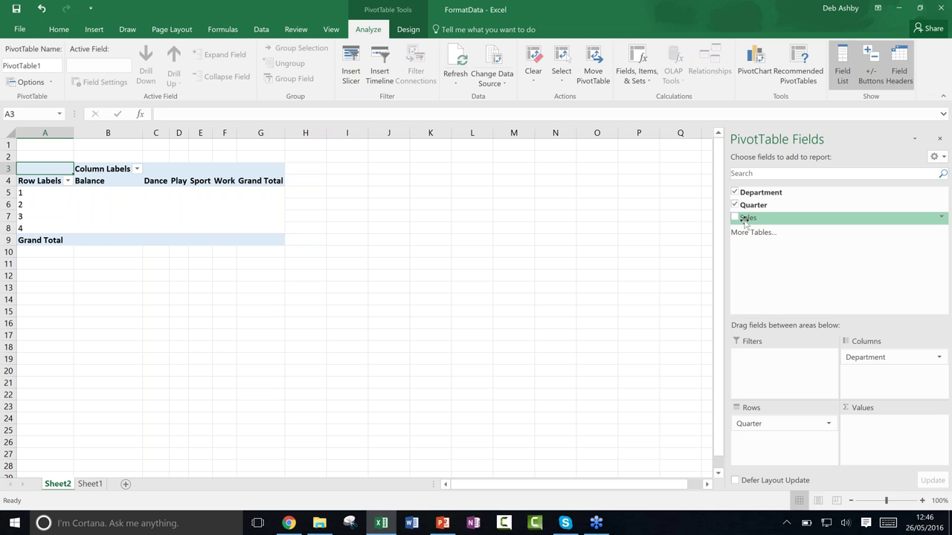
pyautogui.moveTo(748, 217); pyautogui.dragTo(862, 429)
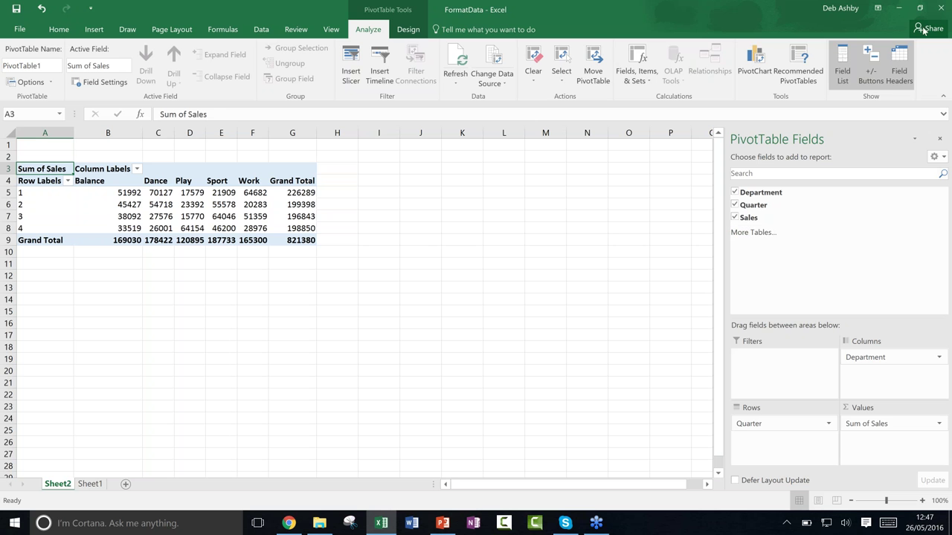
pyautogui.click(940, 8)
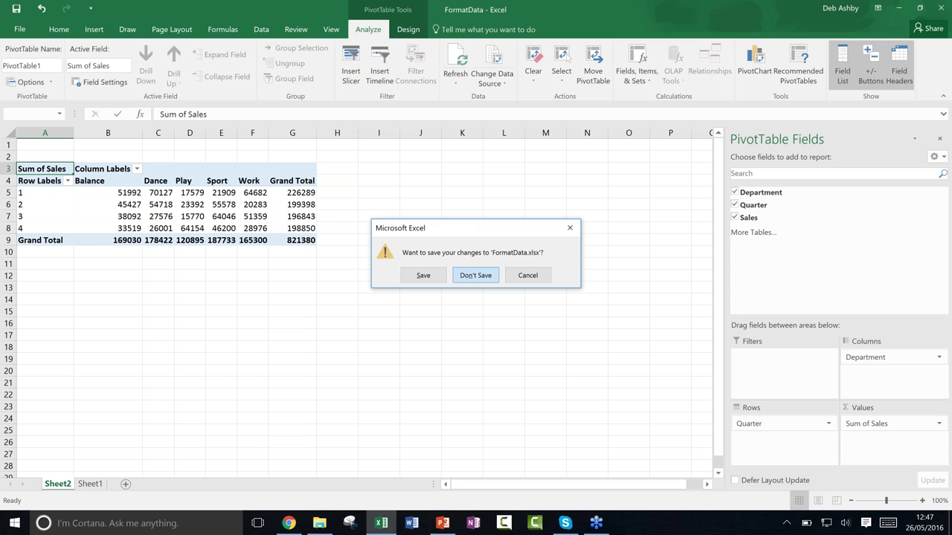
# - Discard FormatData changes, open Recommended.xlsx, and show the Insert ribbon with a table cell selected
pyautogui.click(476, 275)
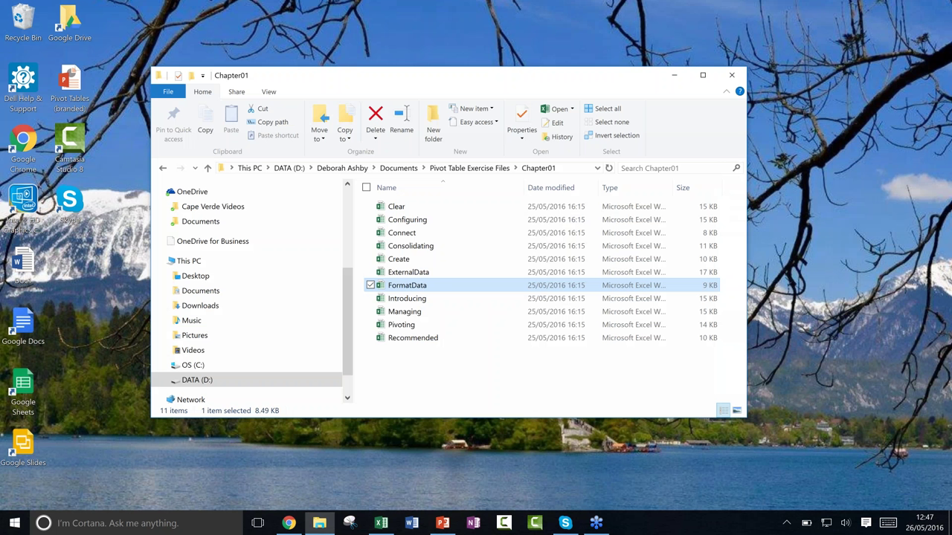
pyautogui.doubleClick(412, 338)
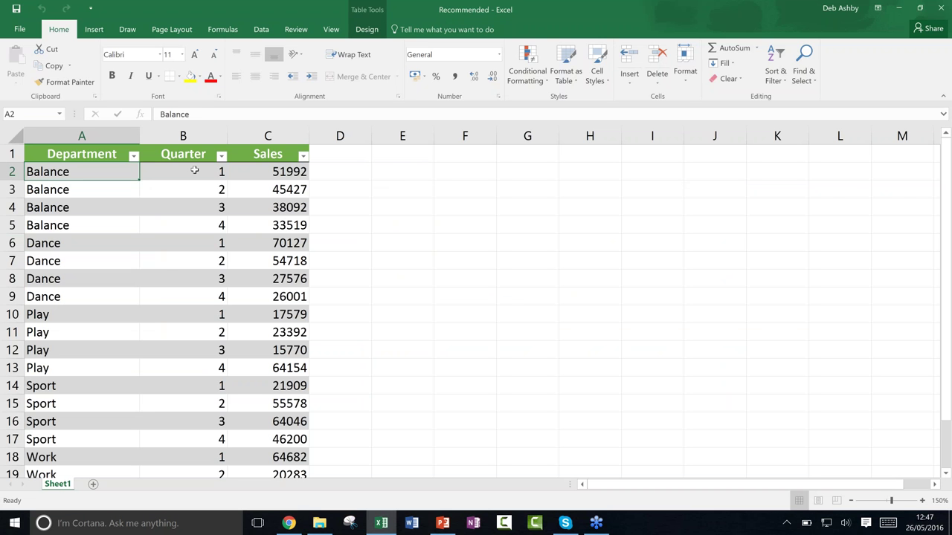
pyautogui.rightClick(579, 78)
pyautogui.press('Escape')
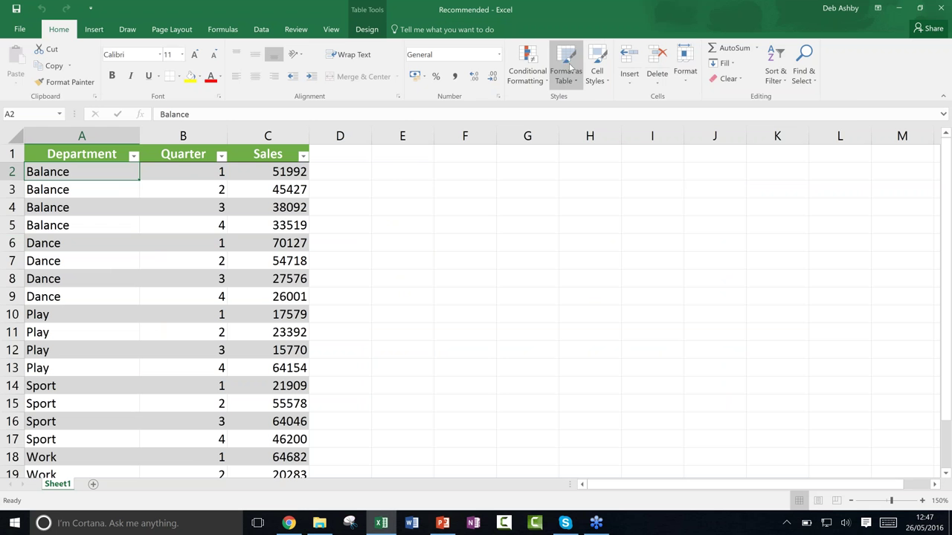
pyautogui.click(569, 67)
pyautogui.press('Escape')
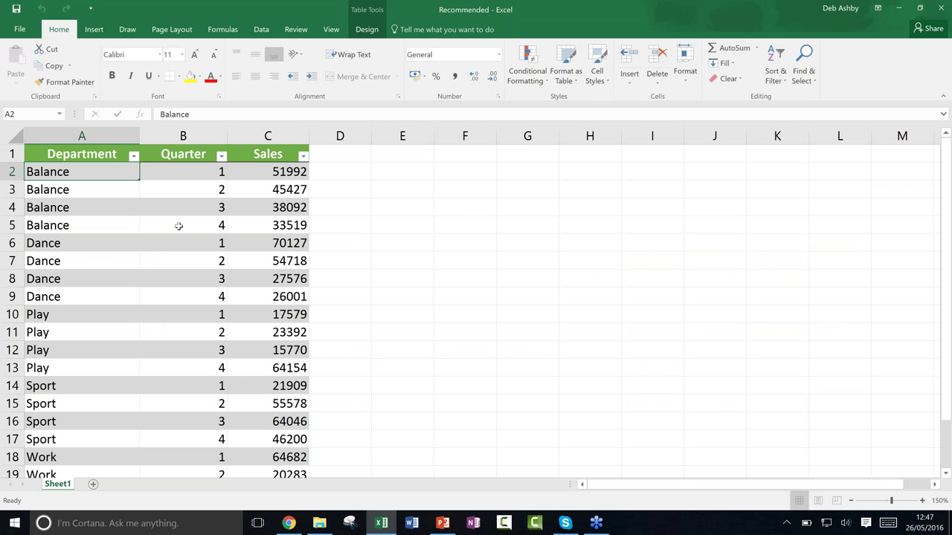
pyautogui.click(179, 208)
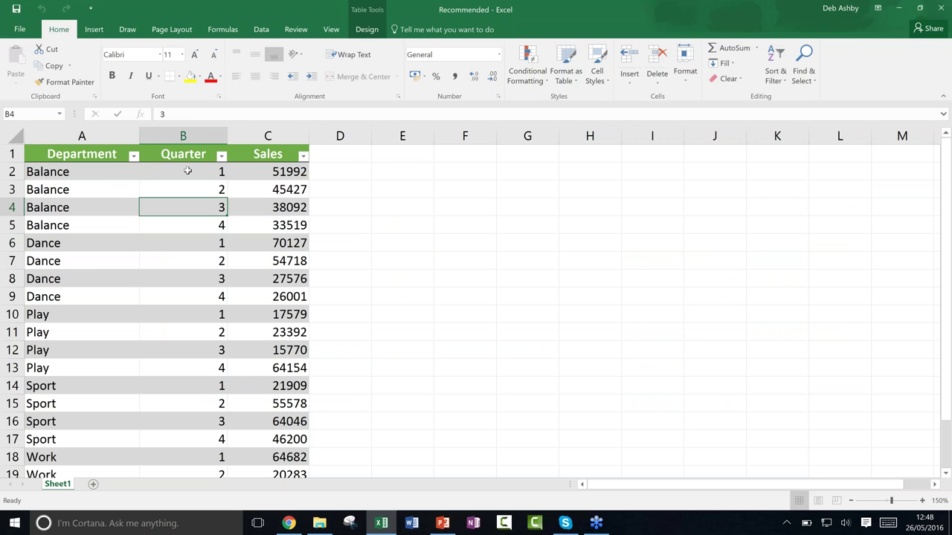
pyautogui.click(94, 30)
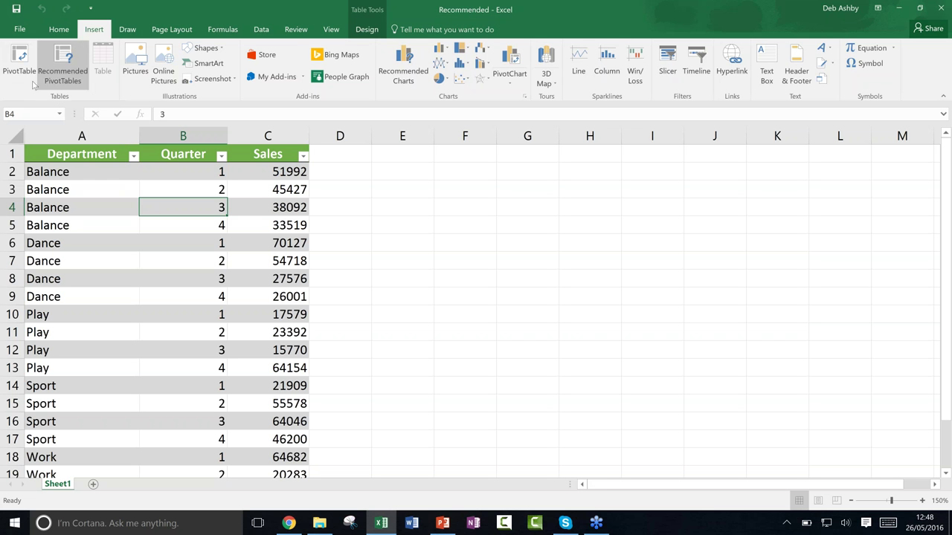
# - Build PivotTable2 on a new Sheet2 from the recommended 'Sum of Sales by Quarter and Department' layout
pyautogui.click(66, 59)
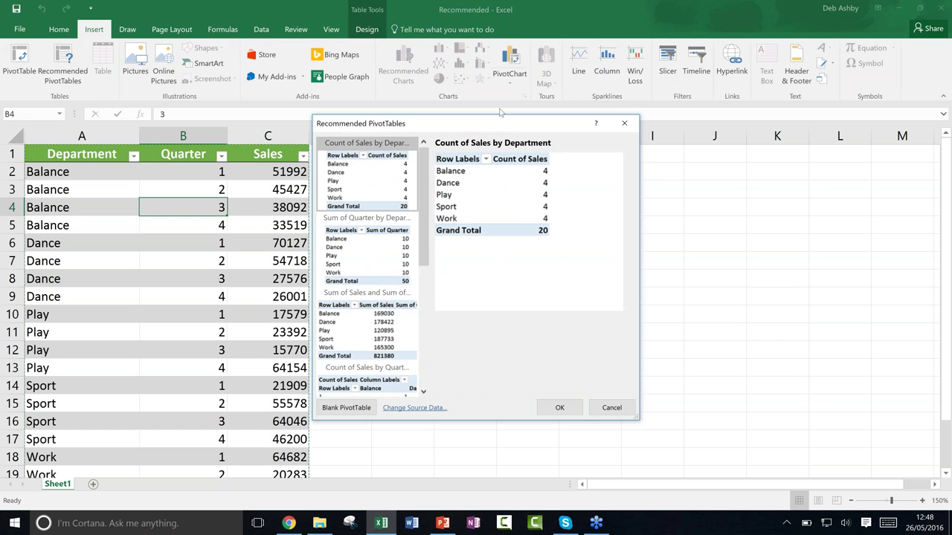
pyautogui.moveTo(445, 129)
pyautogui.mouseDown()
pyautogui.moveTo(431, 106)
pyautogui.moveTo(612, 215)
pyautogui.moveTo(432, 139)
pyautogui.mouseUp()
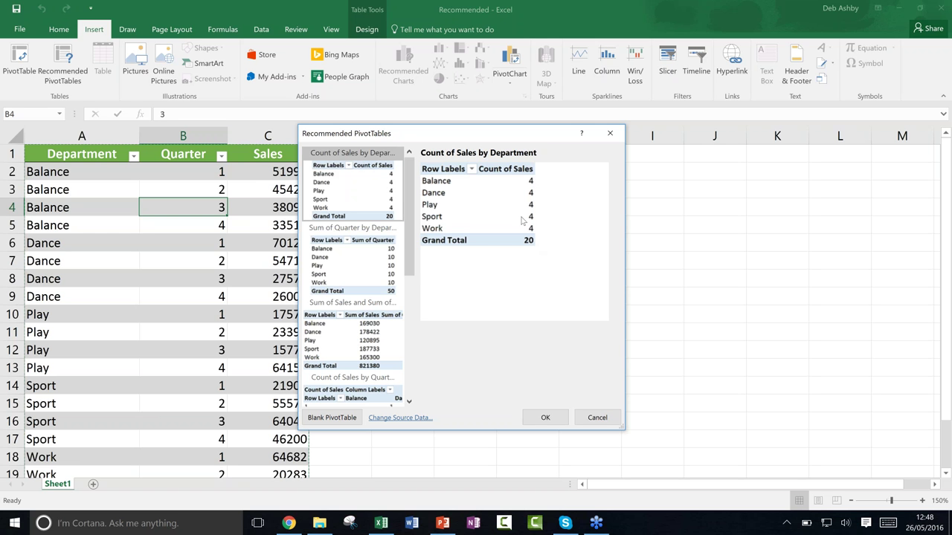
pyautogui.click(346, 270)
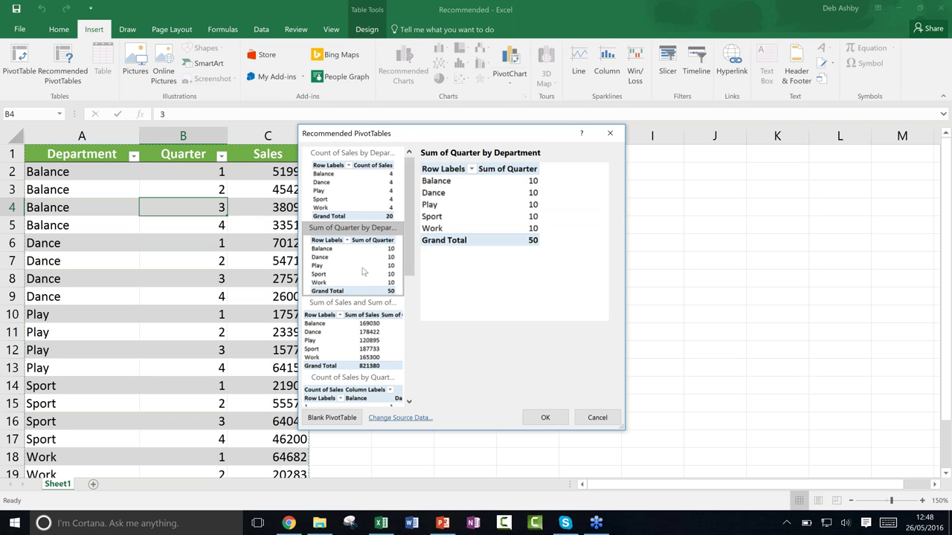
pyautogui.moveTo(410, 203); pyautogui.dragTo(409, 310)
pyautogui.click(341, 316)
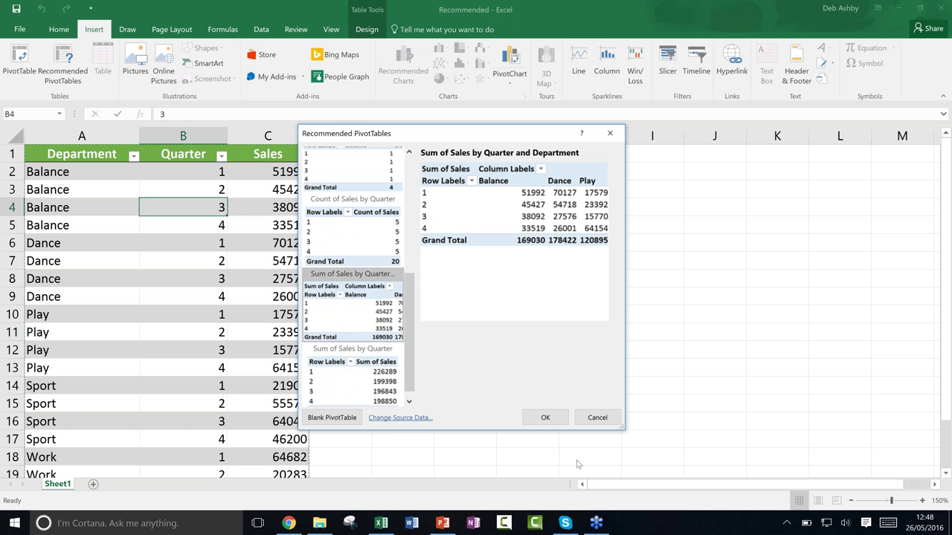
pyautogui.click(547, 418)
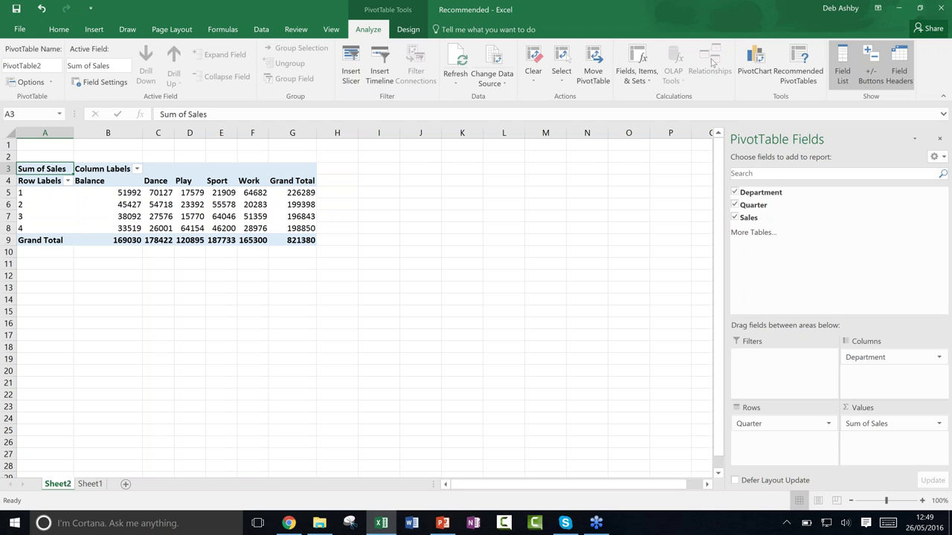
# - Close the Recommended workbook window, which brings up the save-changes prompt
pyautogui.click(940, 7)
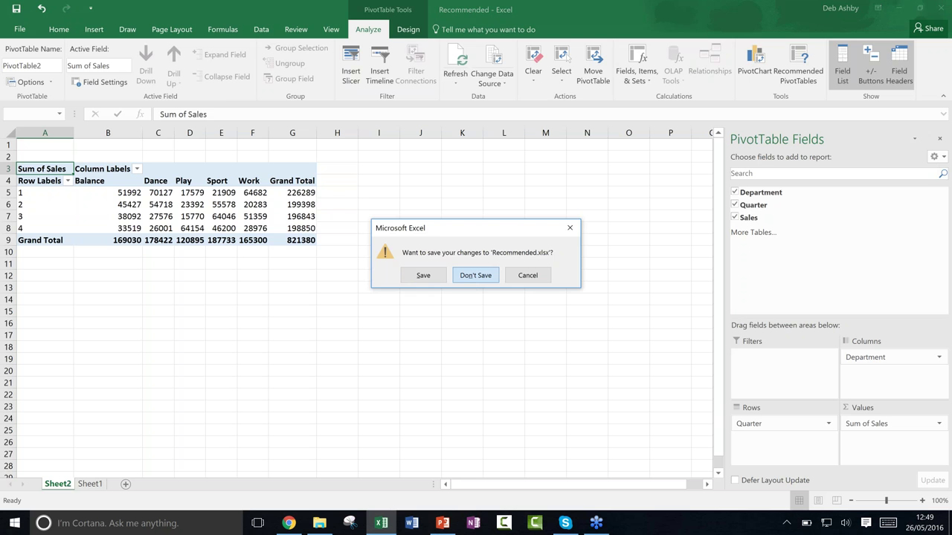
# - Choose Don't Save to discard the changes to Recommended.xlsx
pyautogui.click(475, 275)
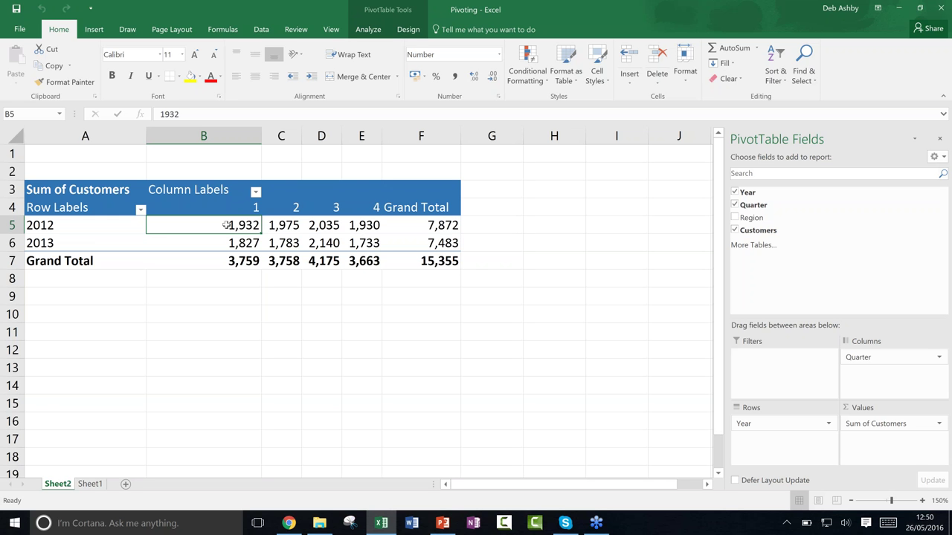
# - Put Region in the Columns area under Quarter, splitting quarters into East, North, South and West
pyautogui.click(68, 227)
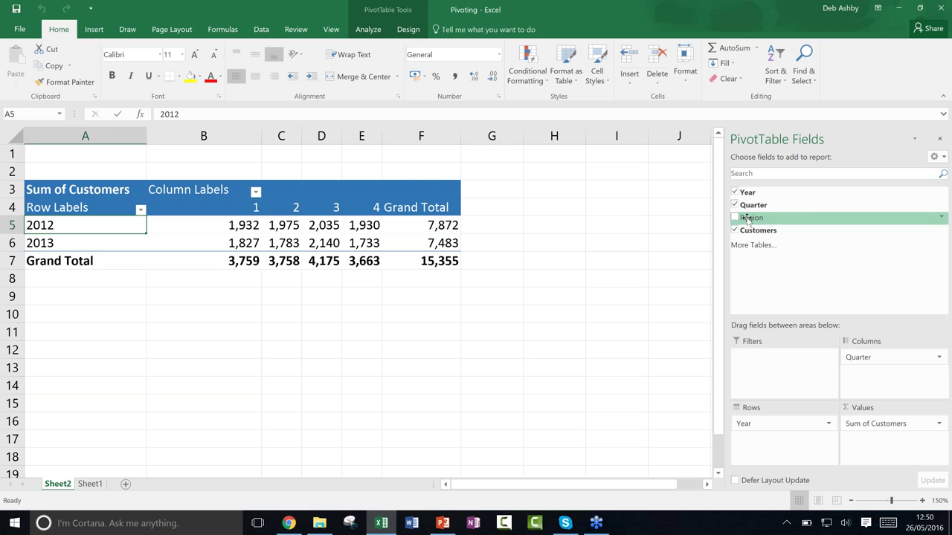
pyautogui.moveTo(751, 220); pyautogui.dragTo(866, 380)
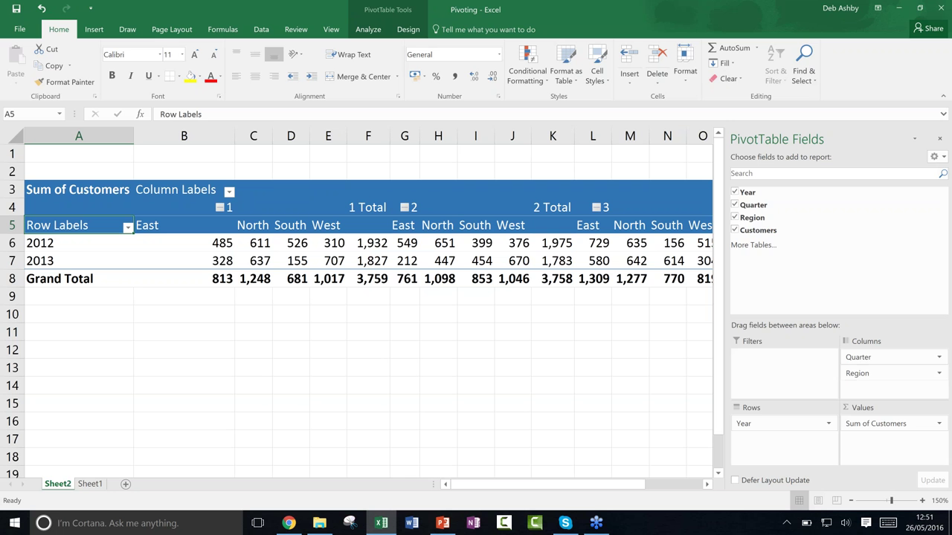
# - Move Region from Columns through Rows into Filters, leaving a report filter set to (All)
pyautogui.moveTo(863, 374); pyautogui.dragTo(753, 449)
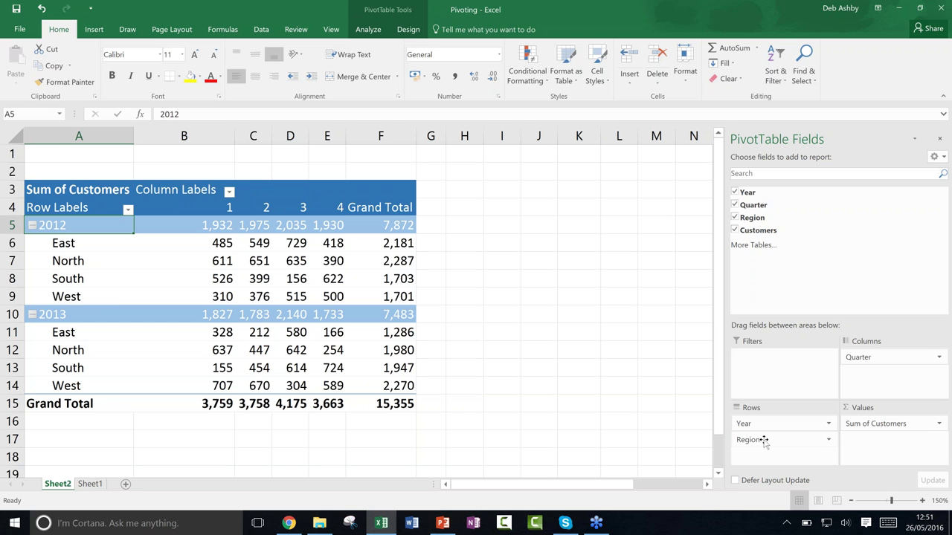
pyautogui.moveTo(763, 440); pyautogui.dragTo(773, 372)
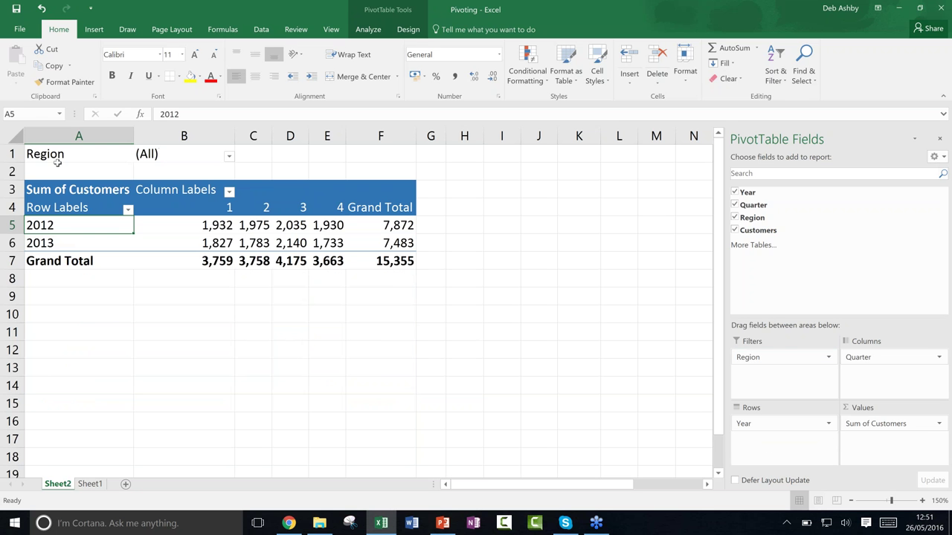
# - Filter the PivotTable's Region to North (total 4,267), then close the Pivoting workbook
pyautogui.click(229, 156)
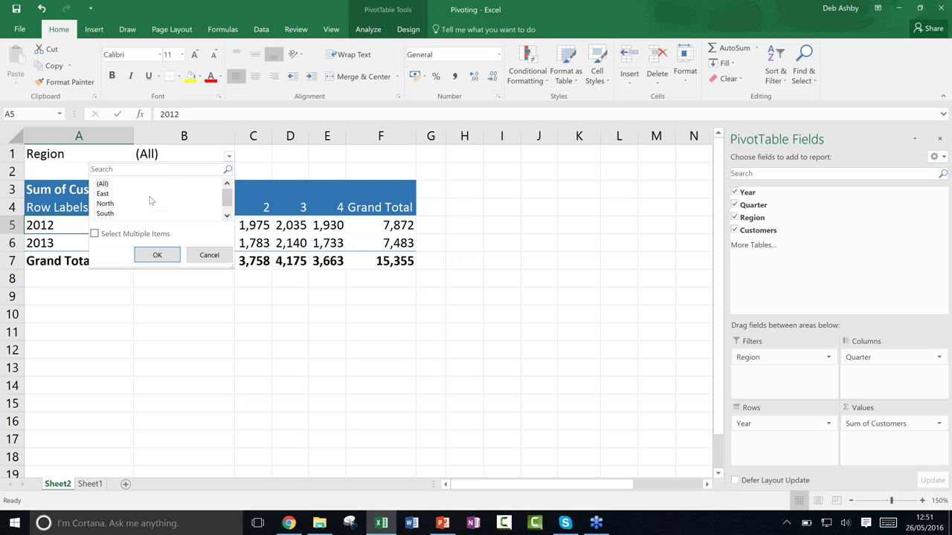
pyautogui.click(104, 205)
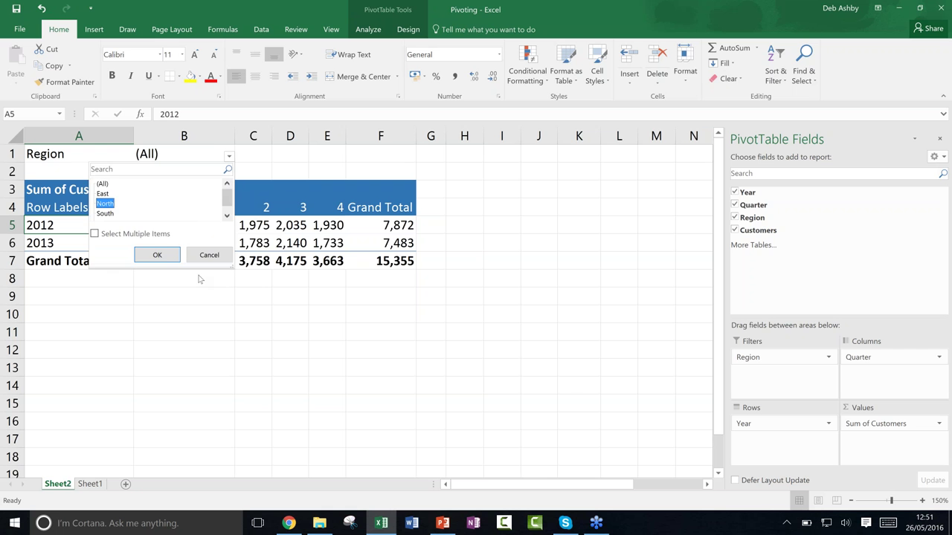
pyautogui.click(159, 254)
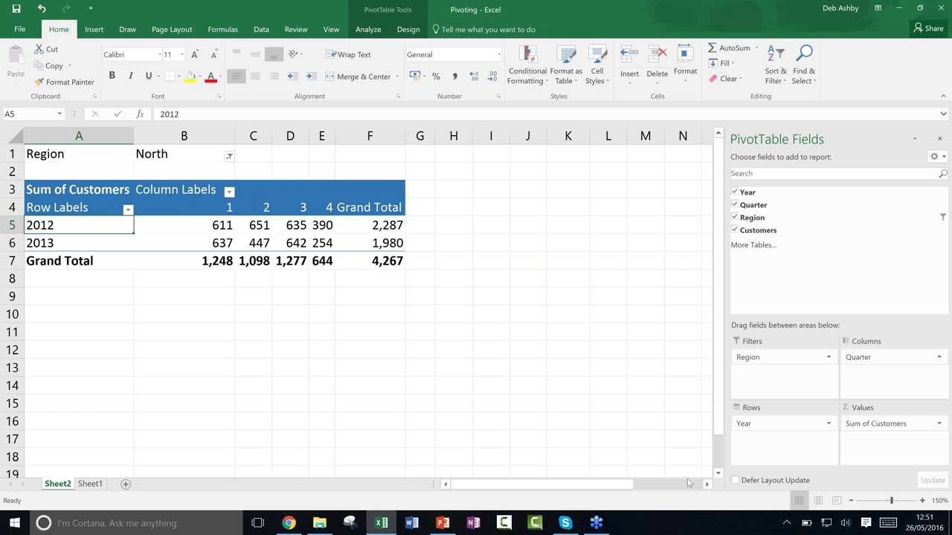
pyautogui.click(941, 8)
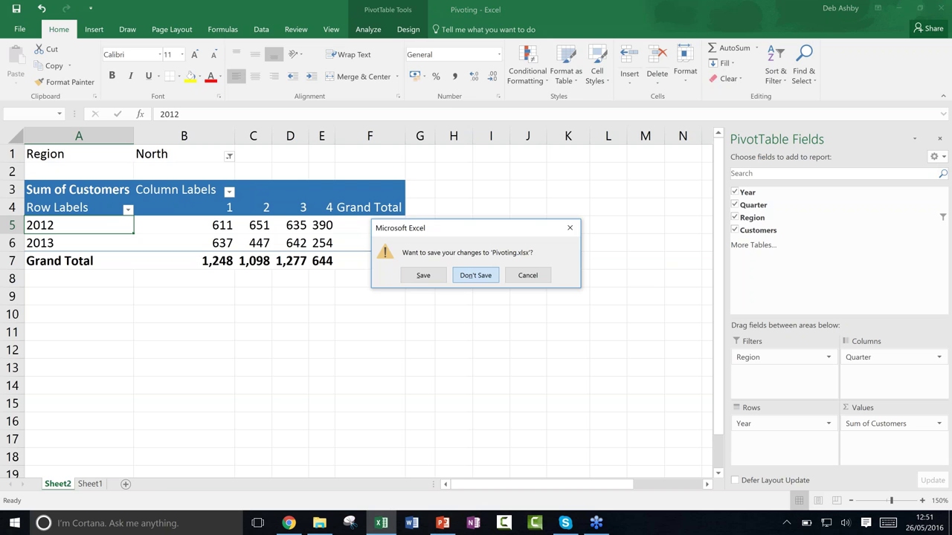
# - Discard the Pivoting.xlsx changes and enable editing in the opened Configuring workbook
pyautogui.press('Return')
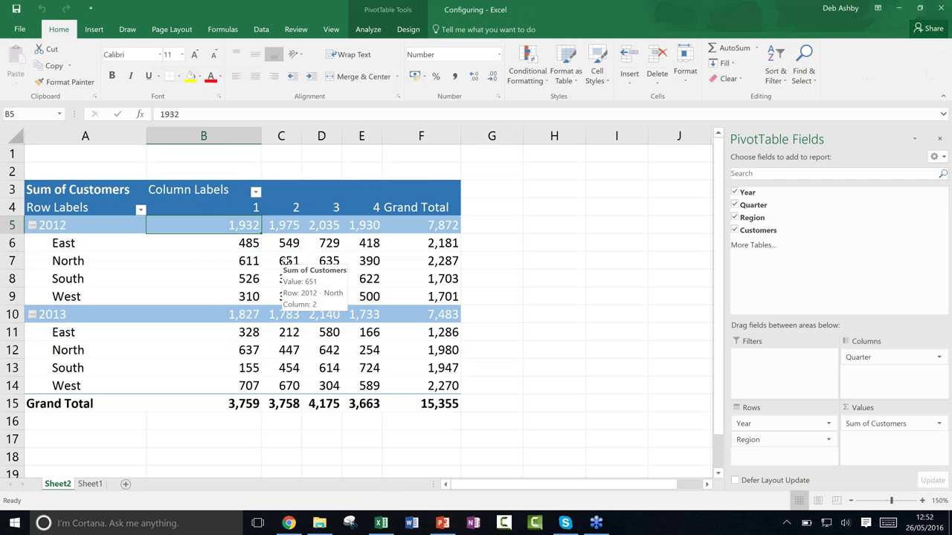
pyautogui.click(285, 261)
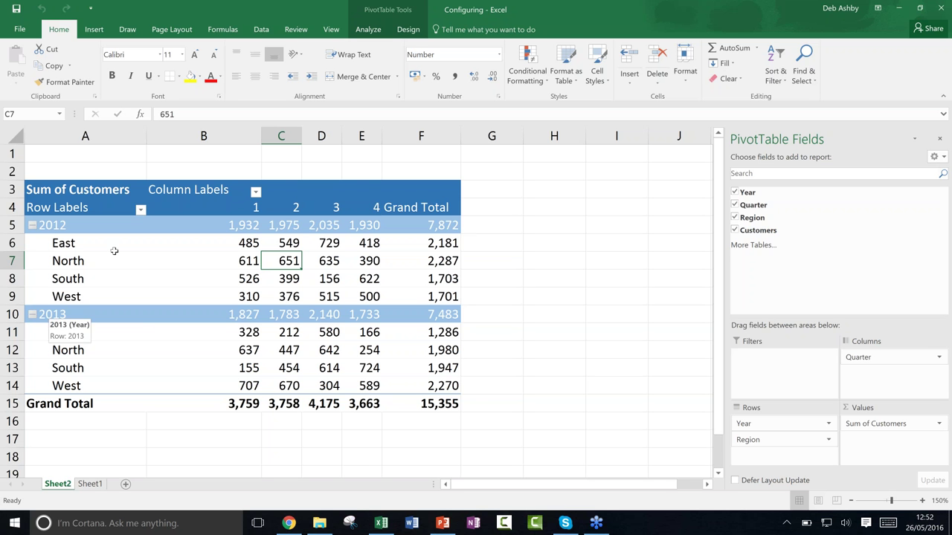
pyautogui.click(32, 226)
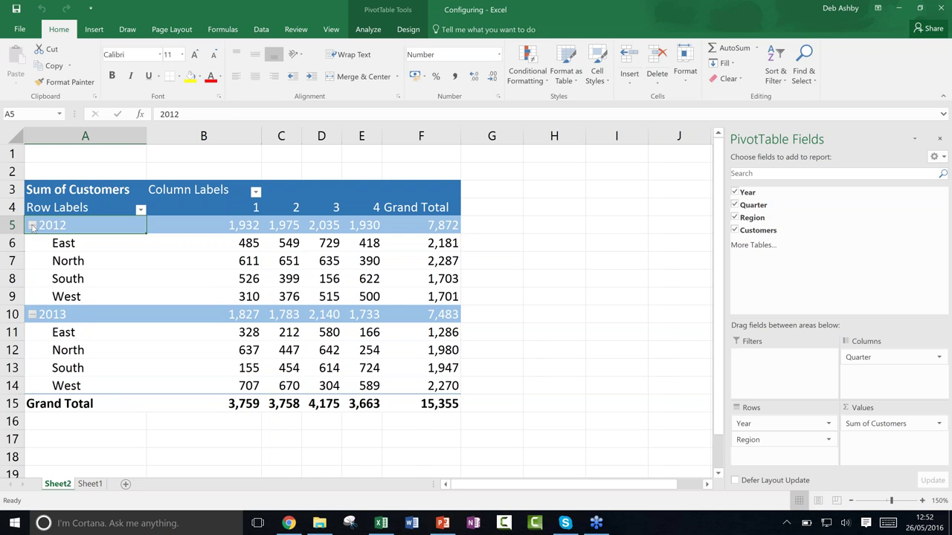
pyautogui.click(32, 244)
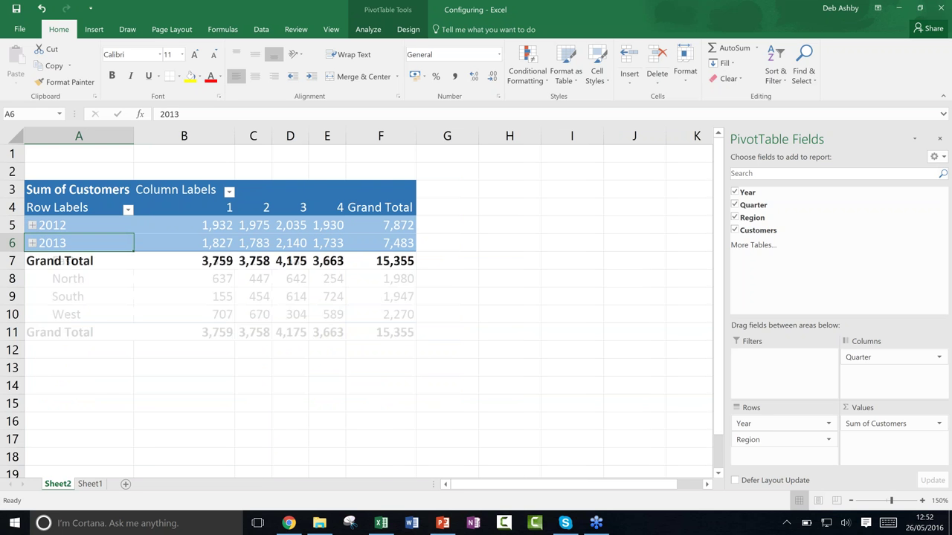
pyautogui.click(32, 243)
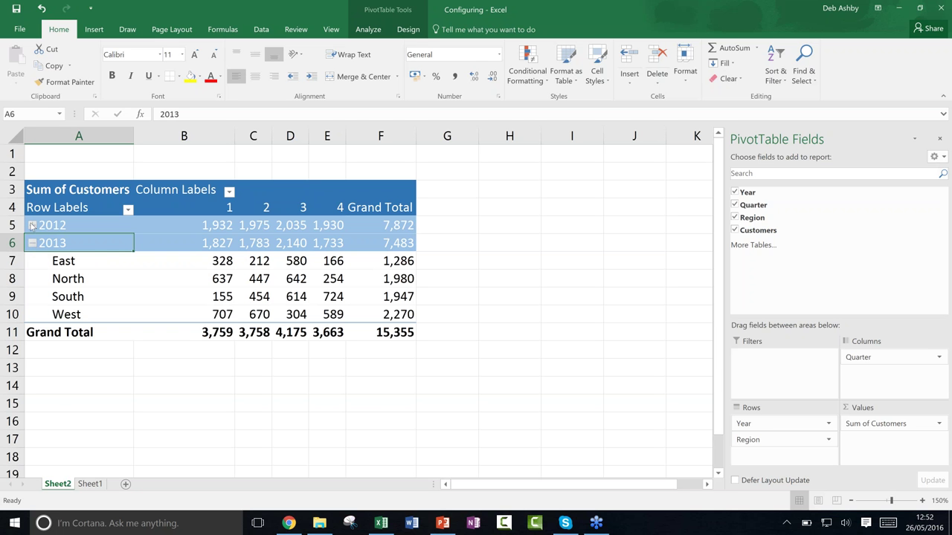
pyautogui.click(31, 225)
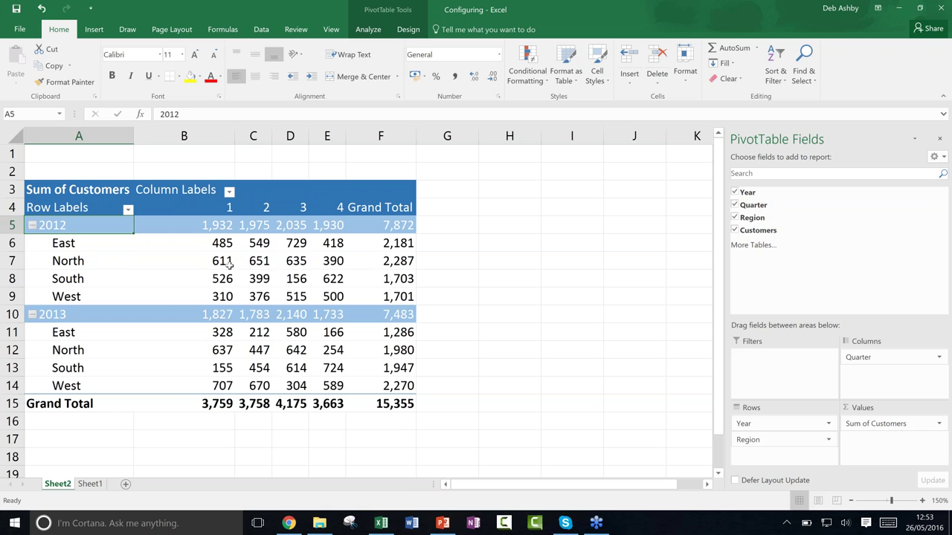
pyautogui.click(216, 261)
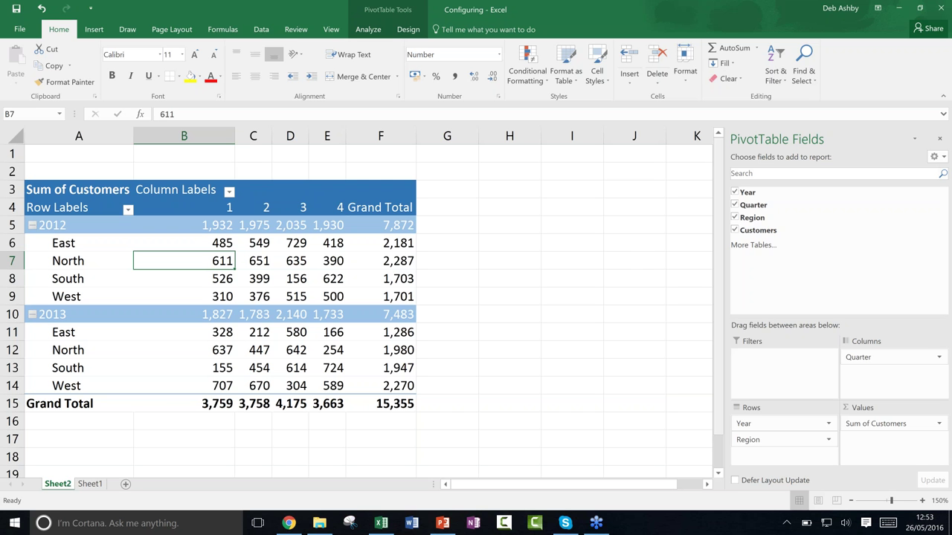
pyautogui.click(625, 261)
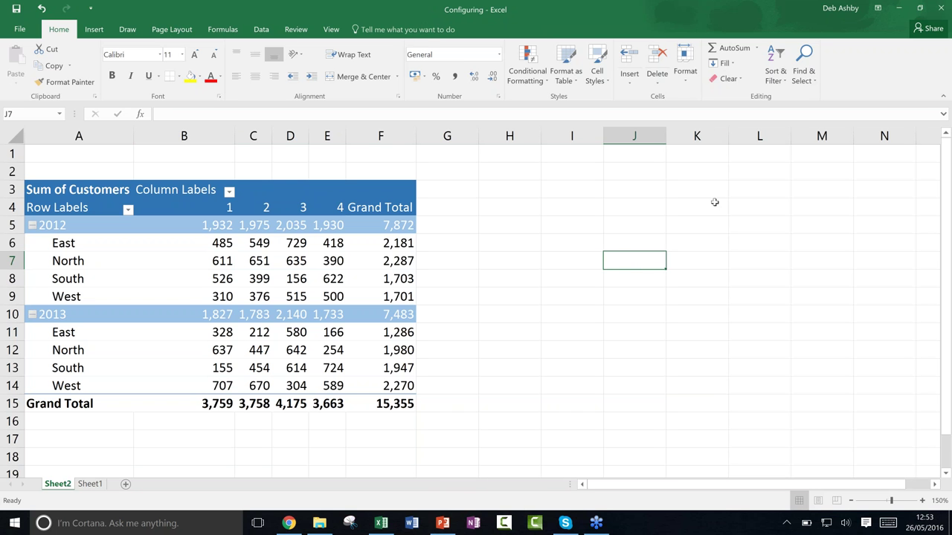
pyautogui.click(222, 266)
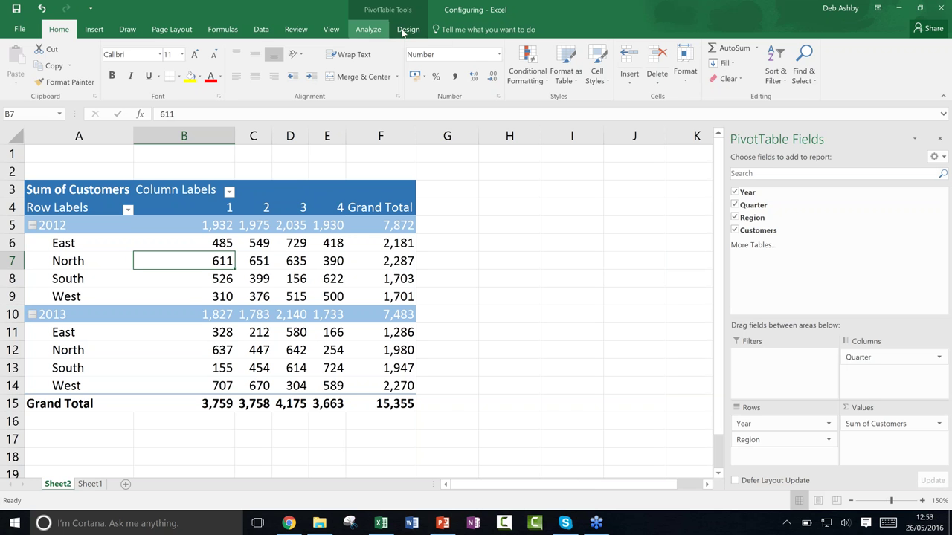
# - Look over the PivotTable Tools Analyze and Design tabs, ending back on Analyze
pyautogui.click(363, 29)
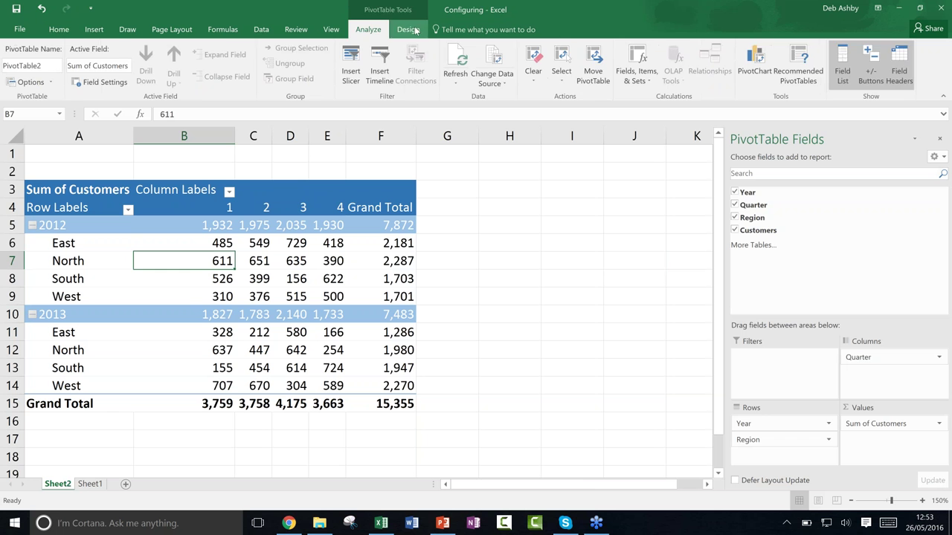
pyautogui.click(413, 30)
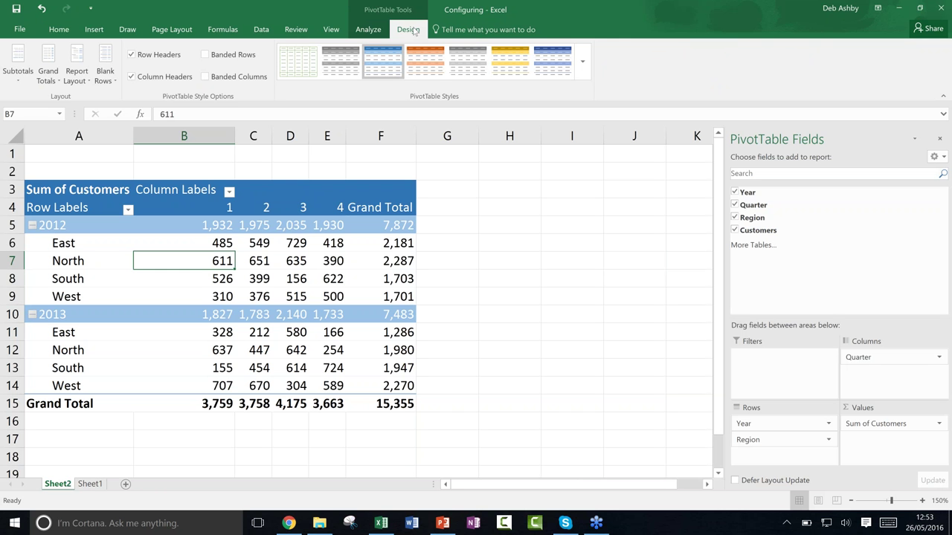
pyautogui.click(367, 30)
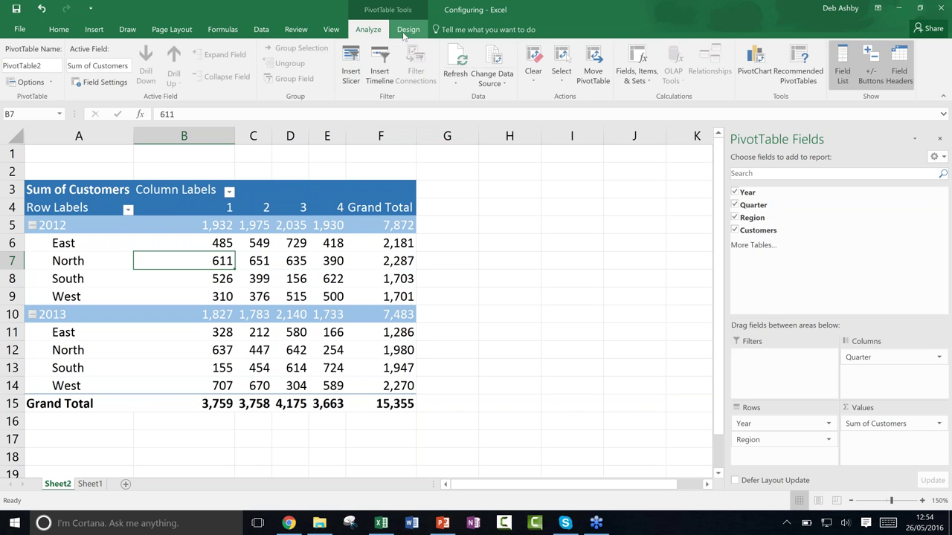
pyautogui.click(263, 279)
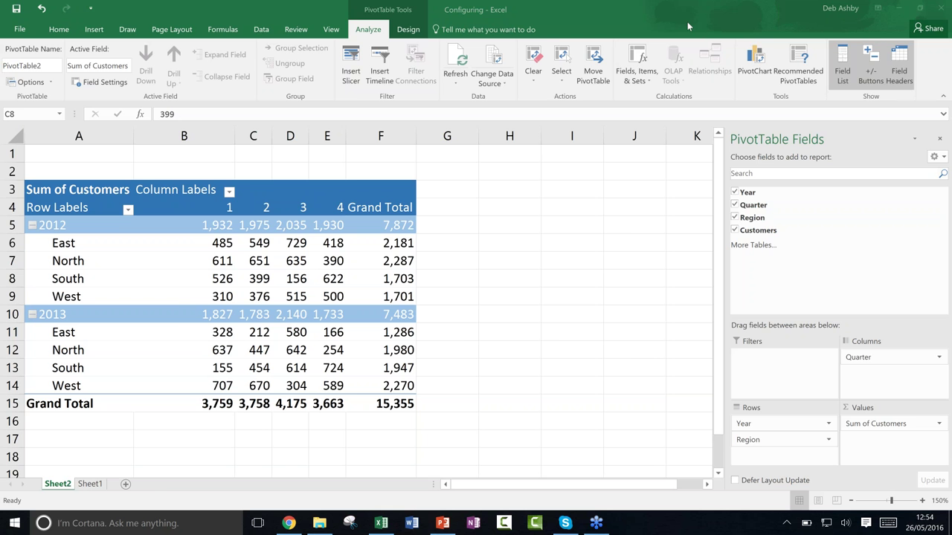
pyautogui.moveTo(688, 22); pyautogui.dragTo(605, 33)
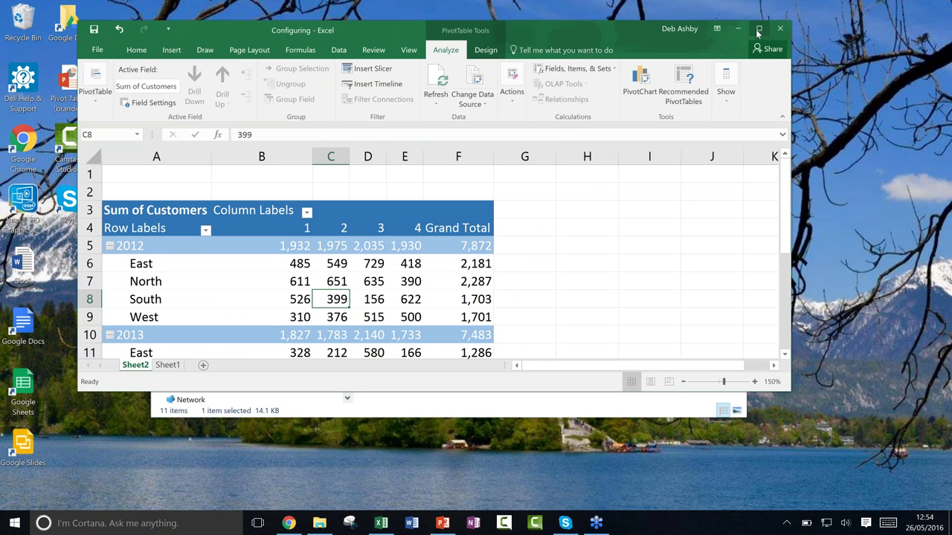
pyautogui.click(758, 32)
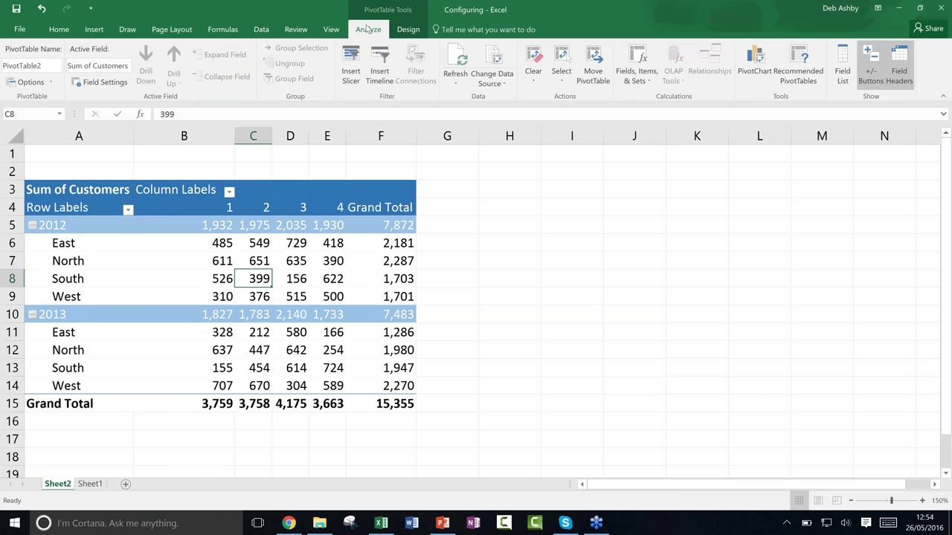
pyautogui.click(842, 67)
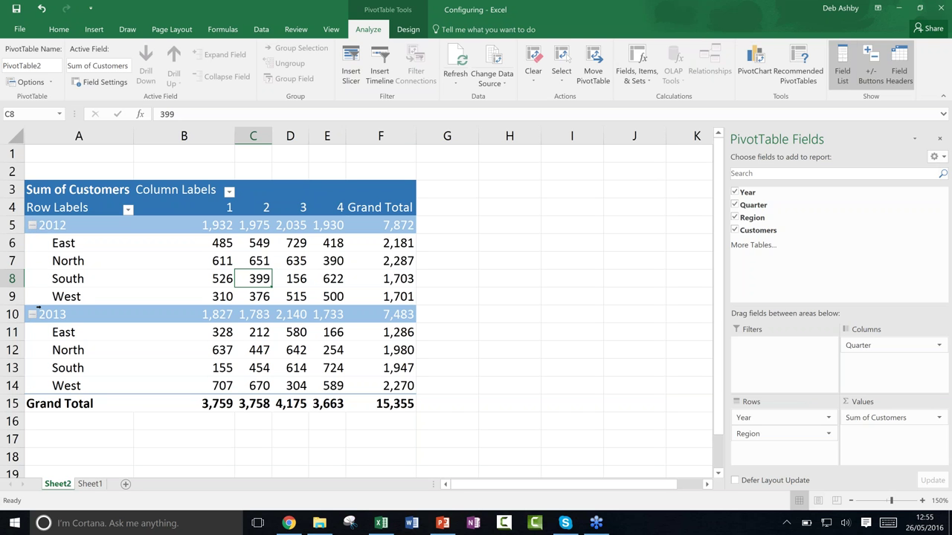
pyautogui.click(874, 69)
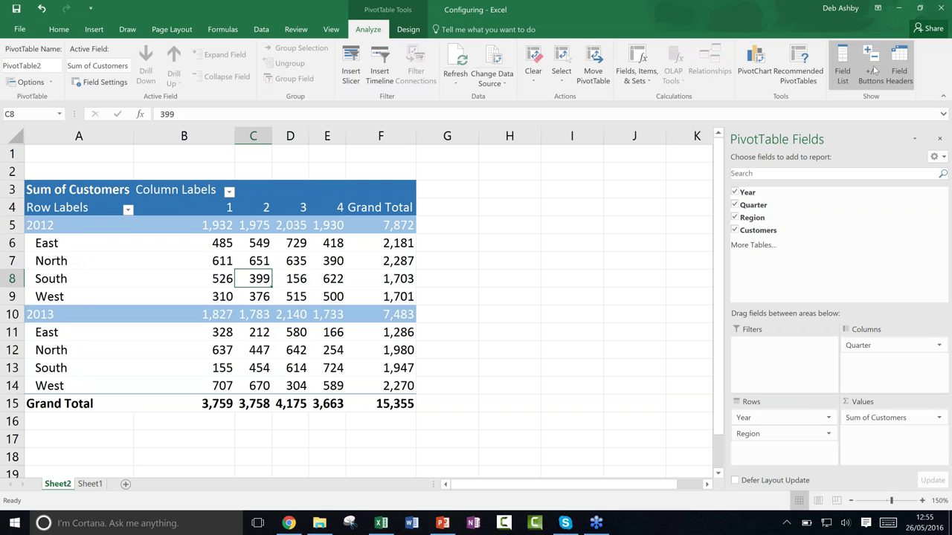
pyautogui.click(875, 69)
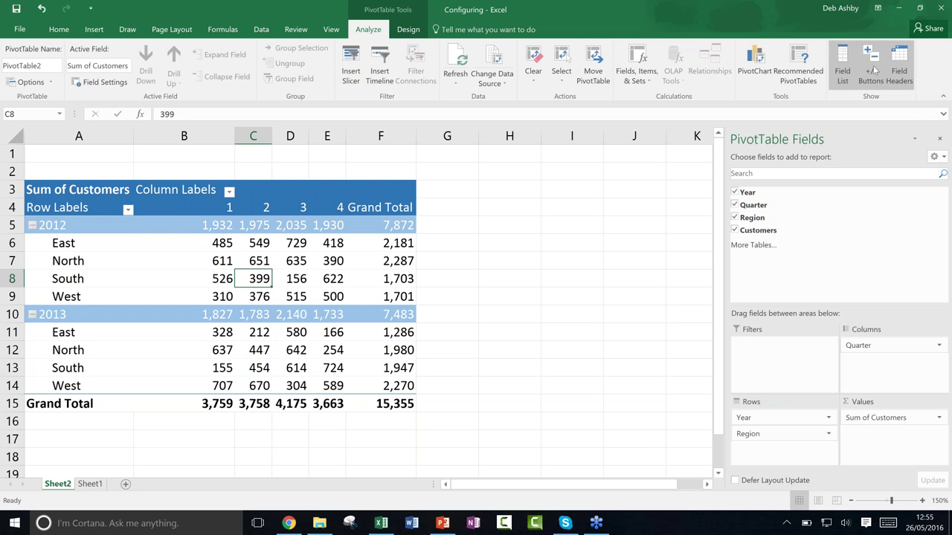
pyautogui.click(874, 70)
pyautogui.click(875, 70)
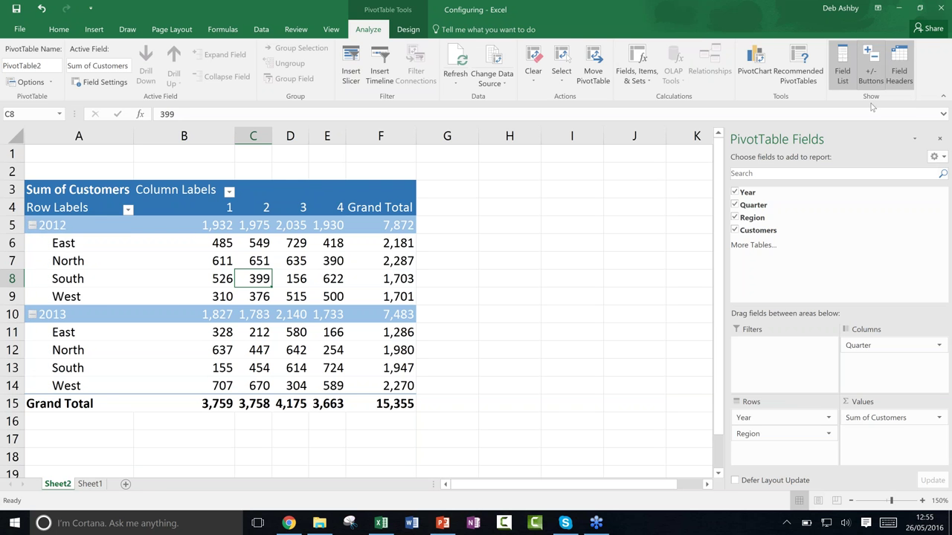
pyautogui.click(899, 67)
pyautogui.click(899, 67)
pyautogui.click(899, 65)
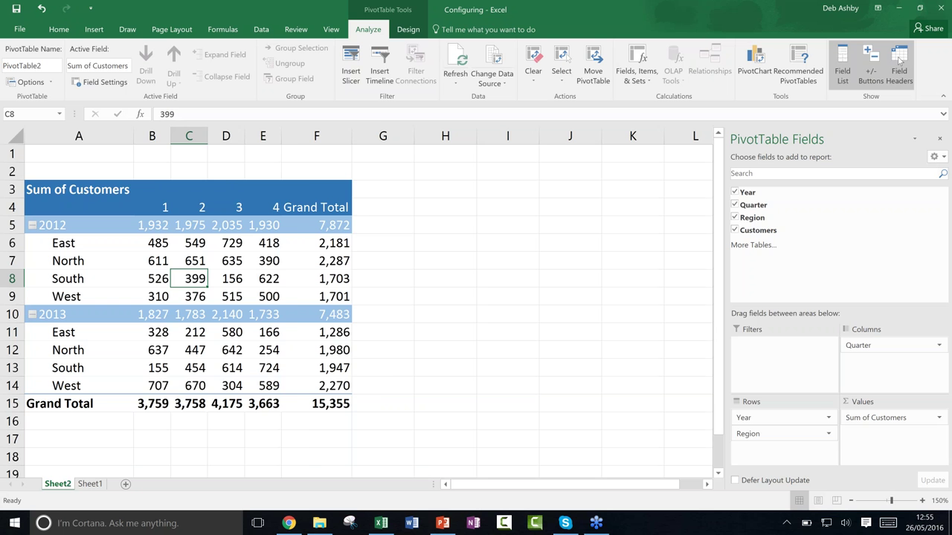
pyautogui.click(899, 65)
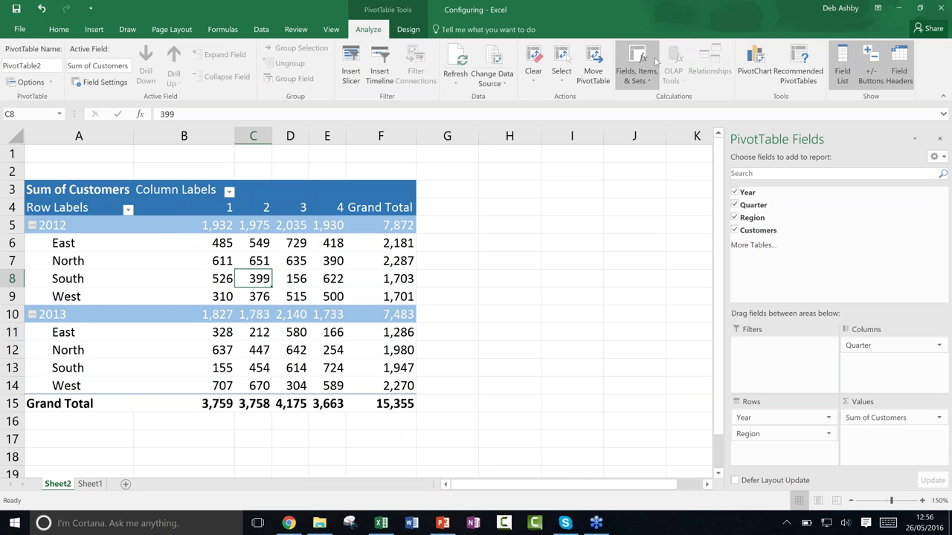
pyautogui.click(90, 484)
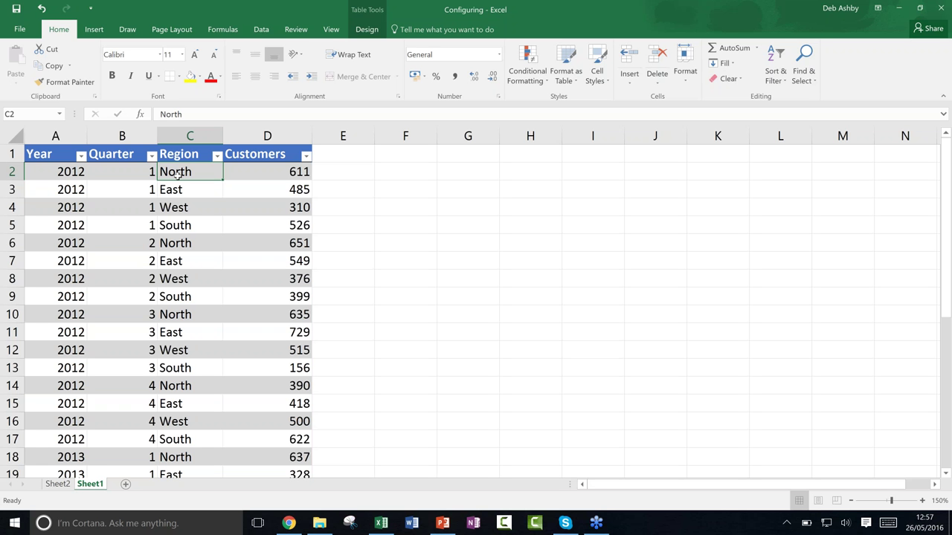
pyautogui.click(58, 484)
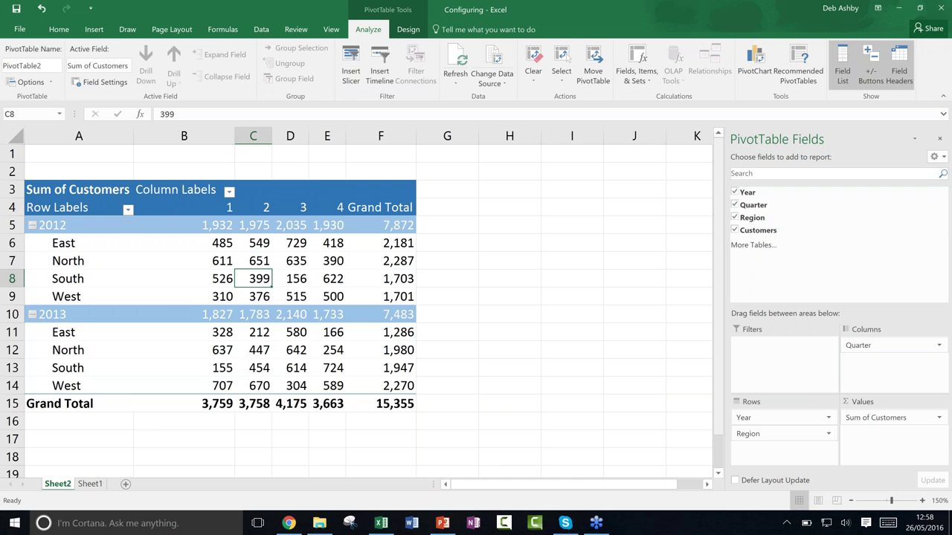
# - Switch between Sheet1 and Sheet2, ending on Sheet1's Year, Quarter, Region and Customers table
pyautogui.click(90, 484)
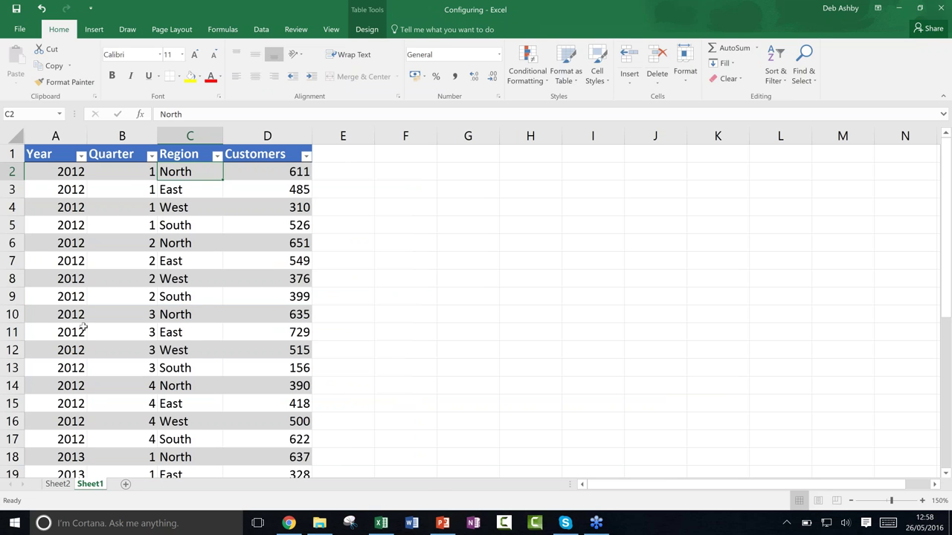
pyautogui.click(59, 484)
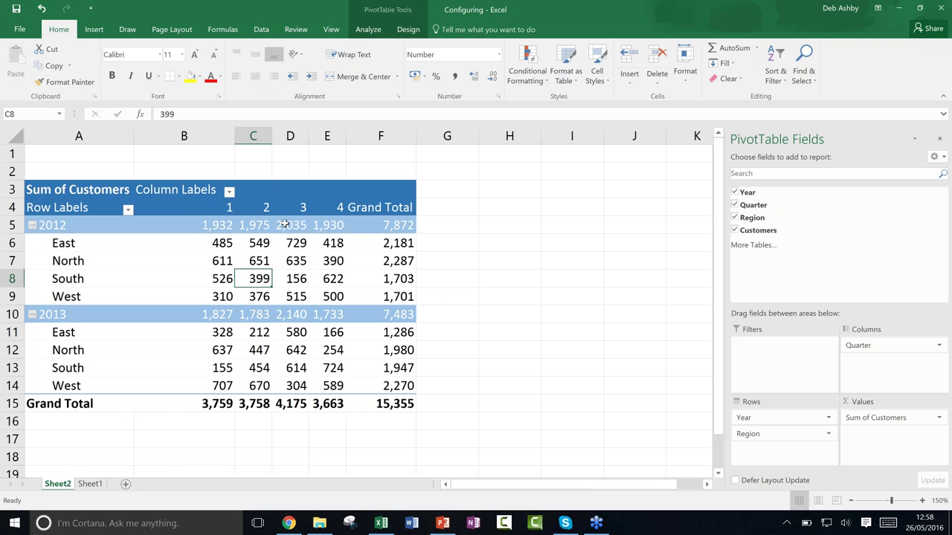
pyautogui.moveTo(285, 224)
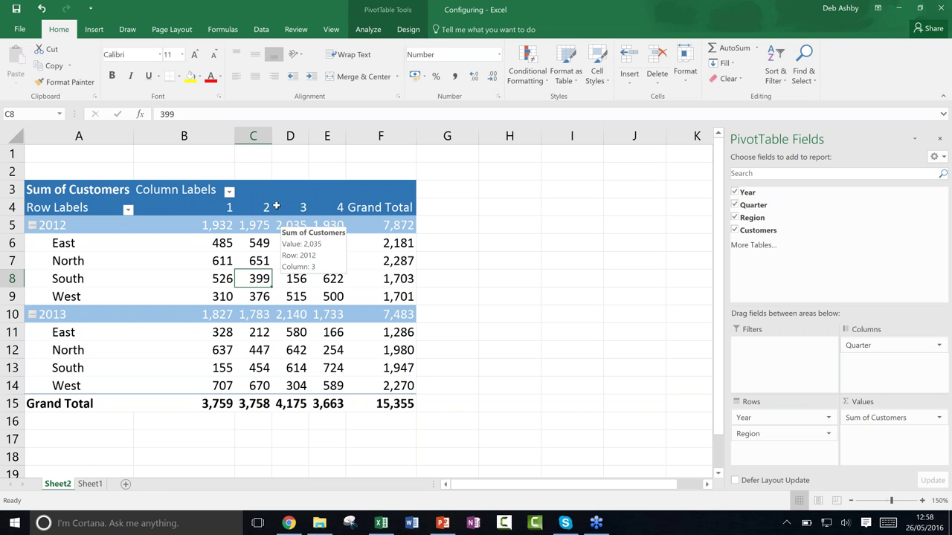
pyautogui.click(90, 485)
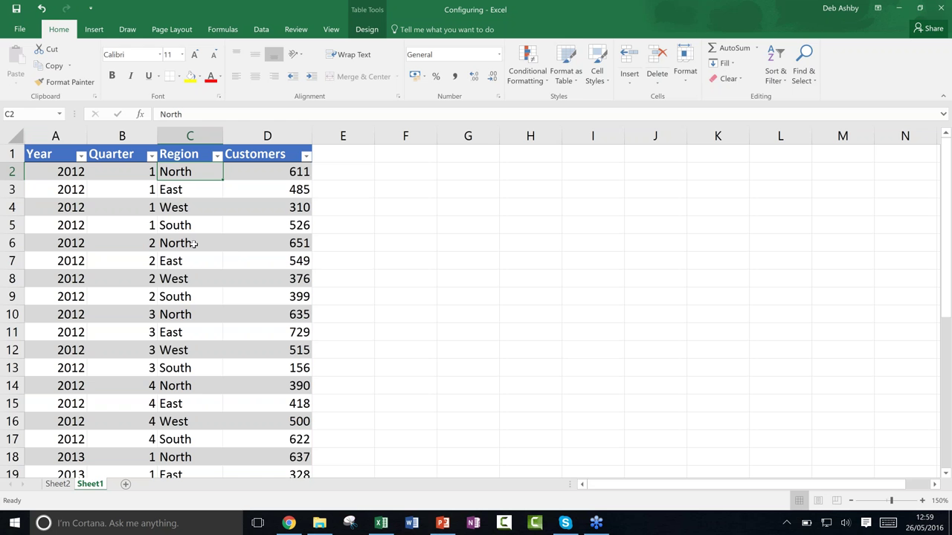
pyautogui.click(579, 89)
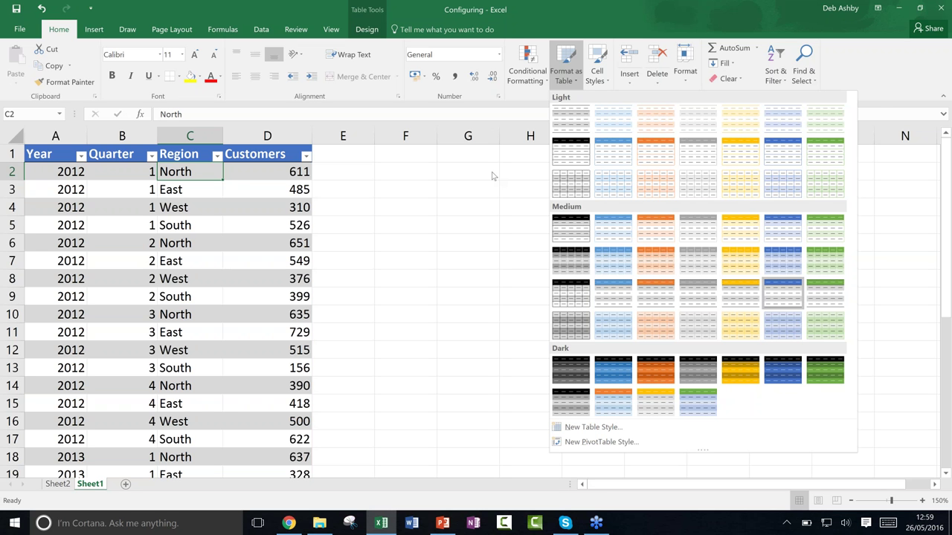
pyautogui.press('Escape')
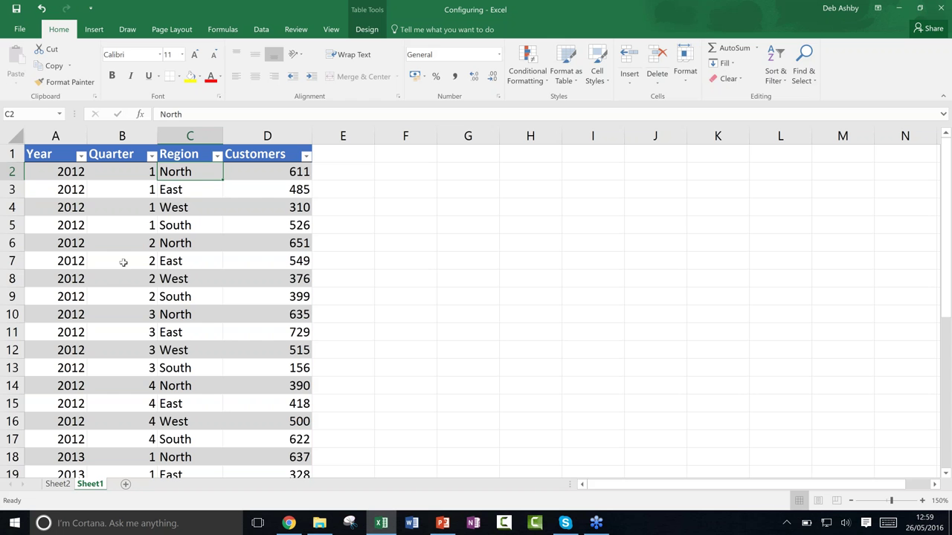
pyautogui.click(516, 254)
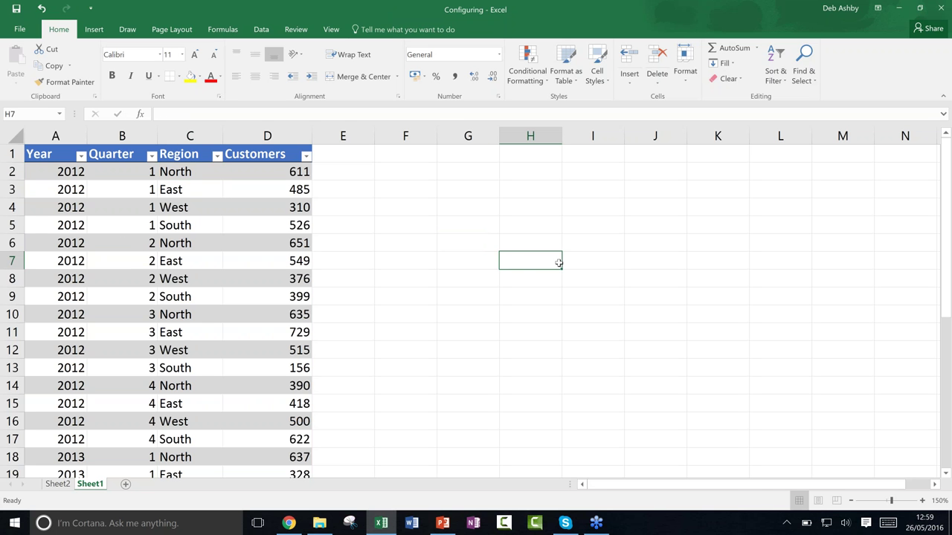
# - Try Ctrl+A on the sheet and the table, then restore the window and close Configuring
pyautogui.hotkey('ctrl', 'a')
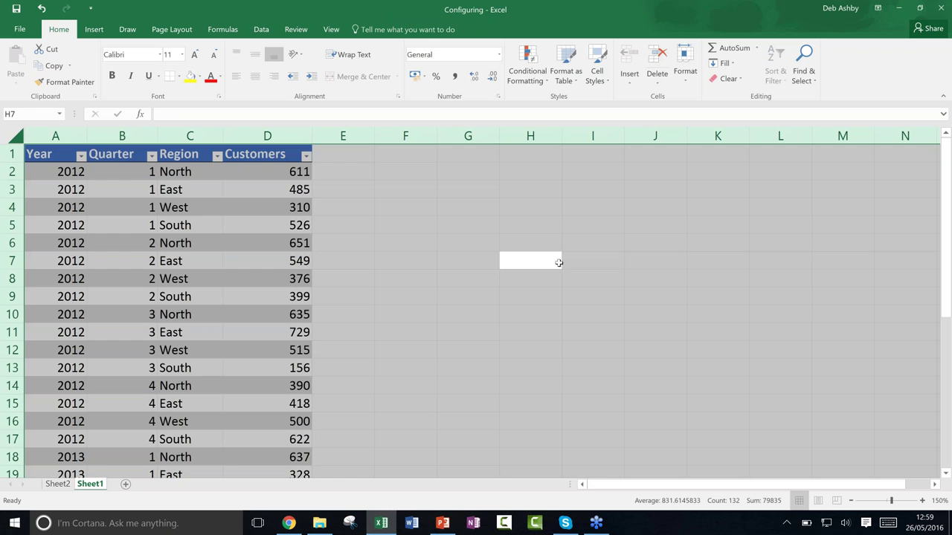
pyautogui.click(488, 230)
pyautogui.click(127, 244)
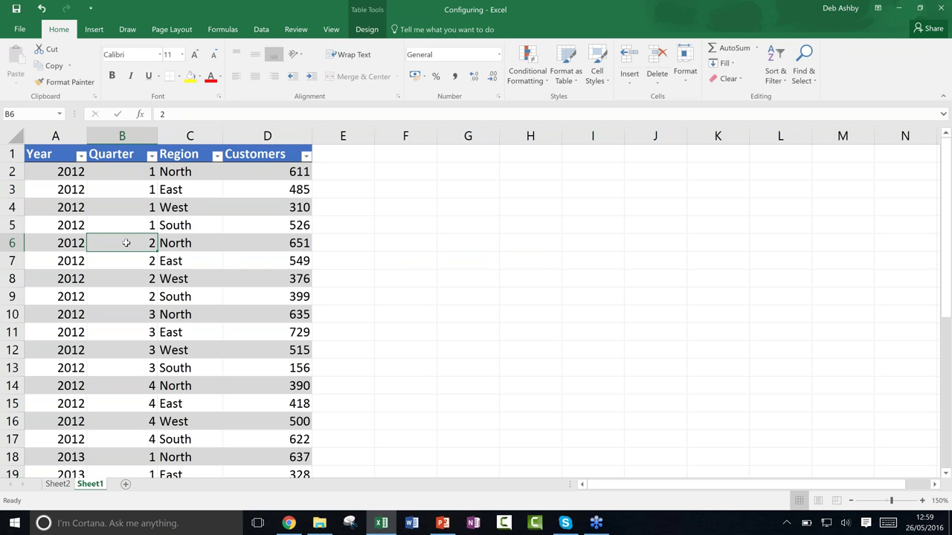
pyautogui.hotkey('ctrl', 'a')
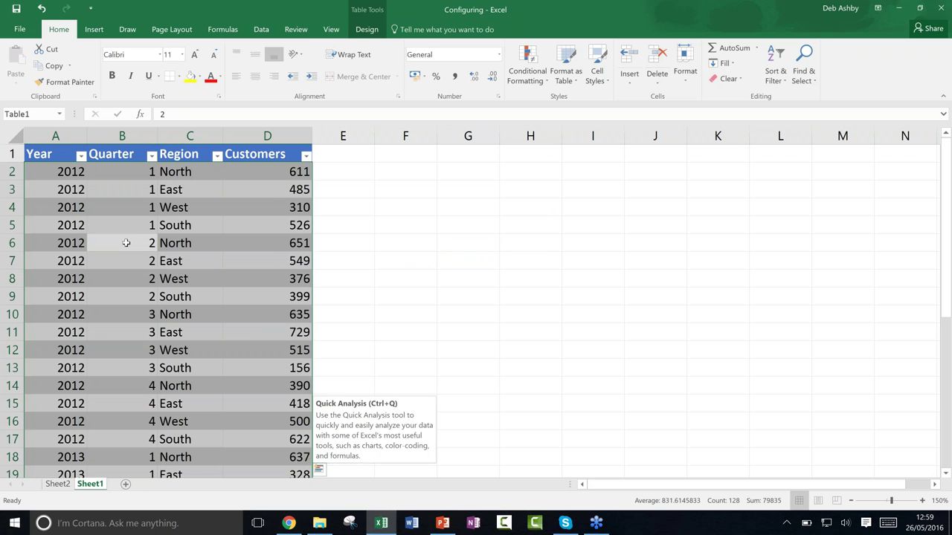
pyautogui.click(448, 208)
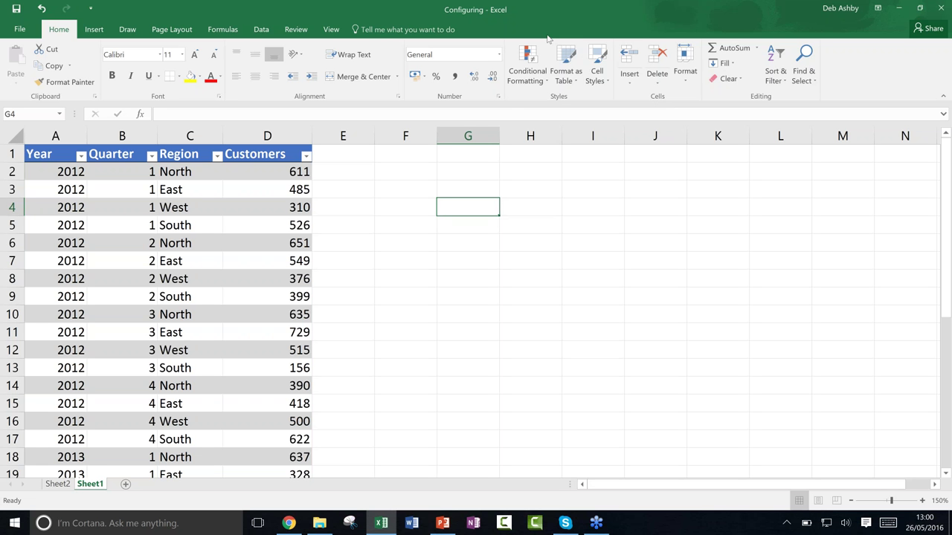
pyautogui.moveTo(547, 36); pyautogui.dragTo(424, 70)
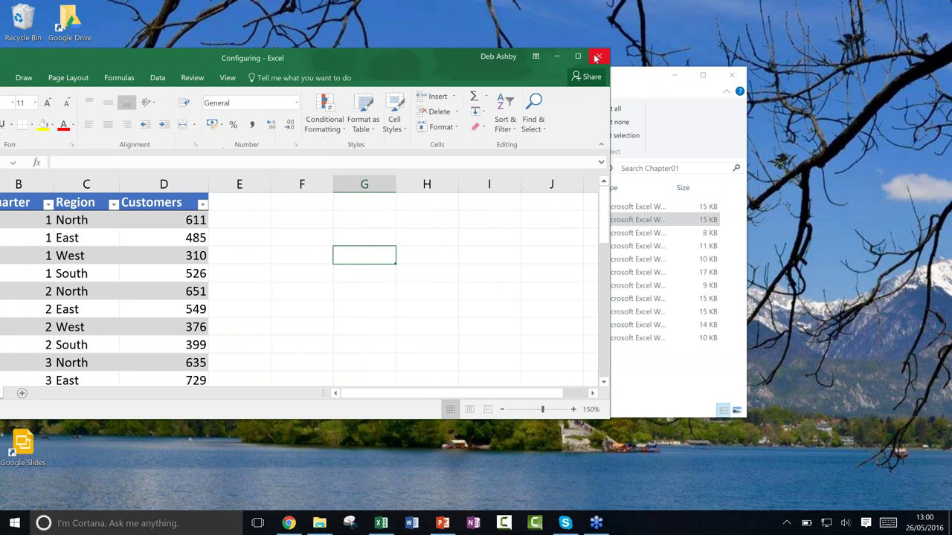
pyautogui.click(599, 56)
# - Close Excel without saving and reposition the Chapter01 folder window
pyautogui.click(476, 276)
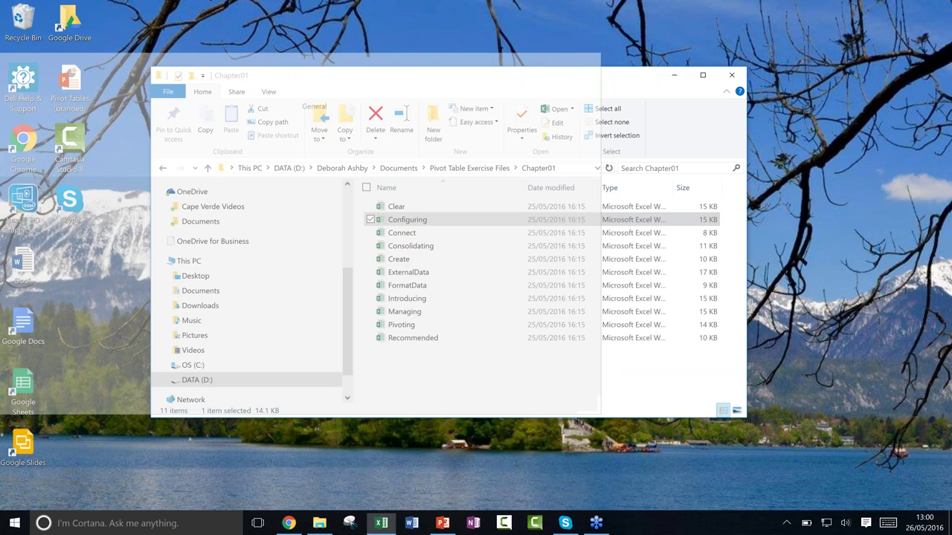
pyautogui.moveTo(582, 83); pyautogui.dragTo(640, 152)
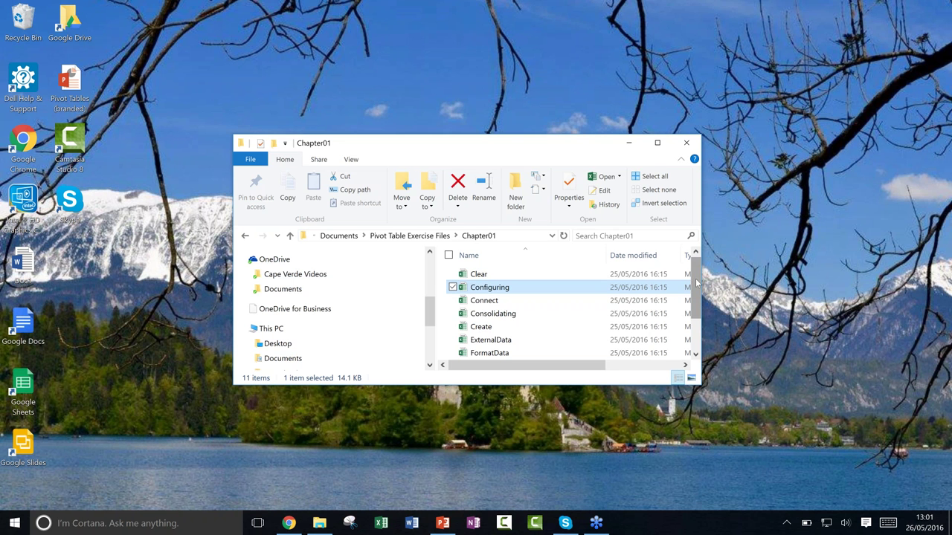
# - Go through Pivot Table Exercise Files to the Chapter01 folder and open the Connect workbook
pyautogui.moveTo(696, 307)
pyautogui.mouseDown()
pyautogui.moveTo(697, 343)
pyautogui.moveTo(697, 308)
pyautogui.mouseUp()
pyautogui.click(410, 235)
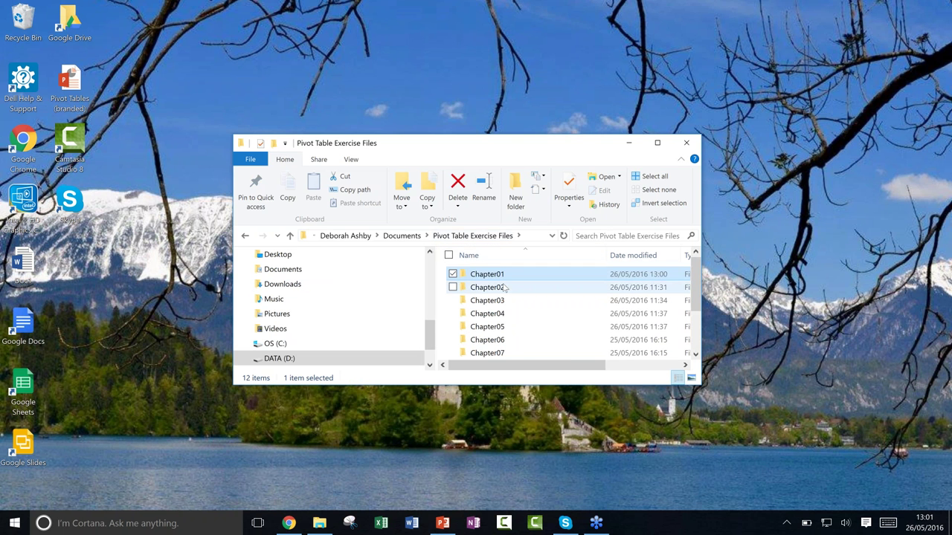
pyautogui.doubleClick(491, 288)
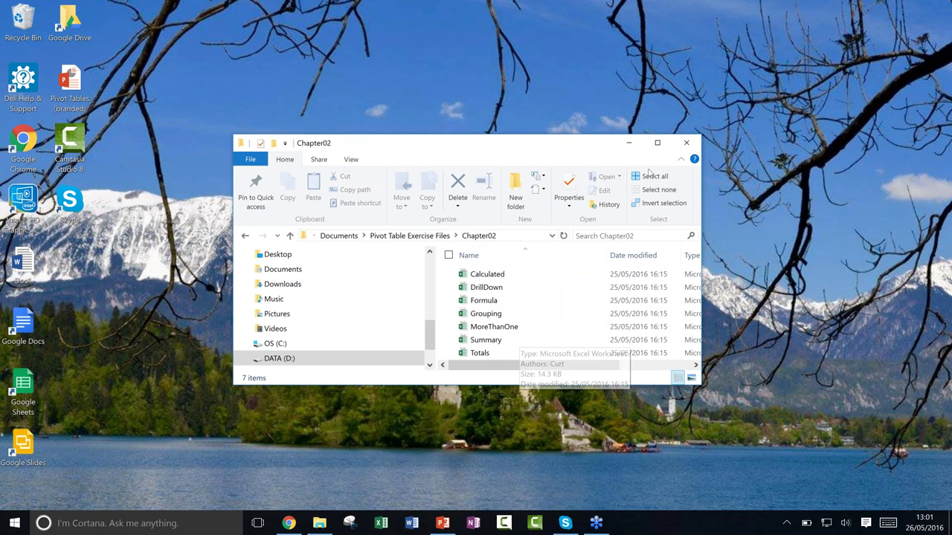
pyautogui.click(661, 148)
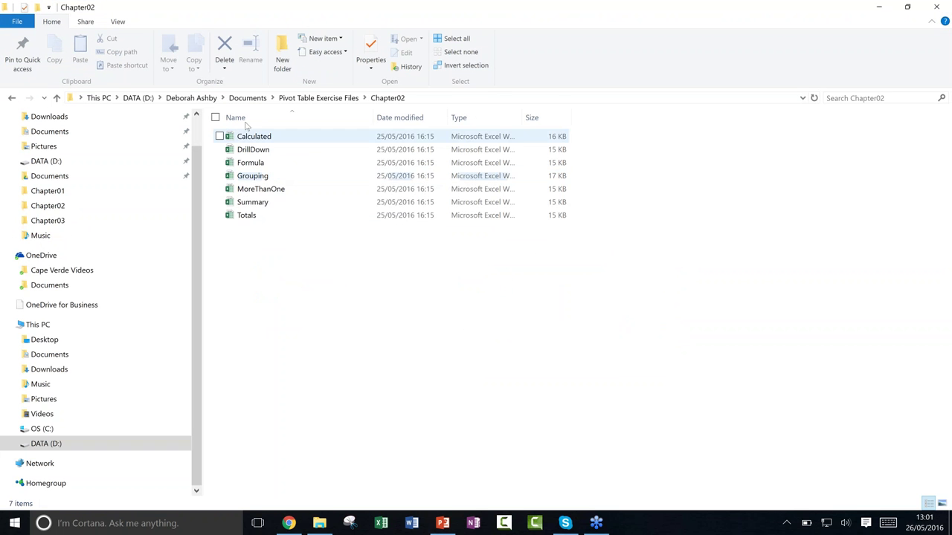
pyautogui.click(306, 98)
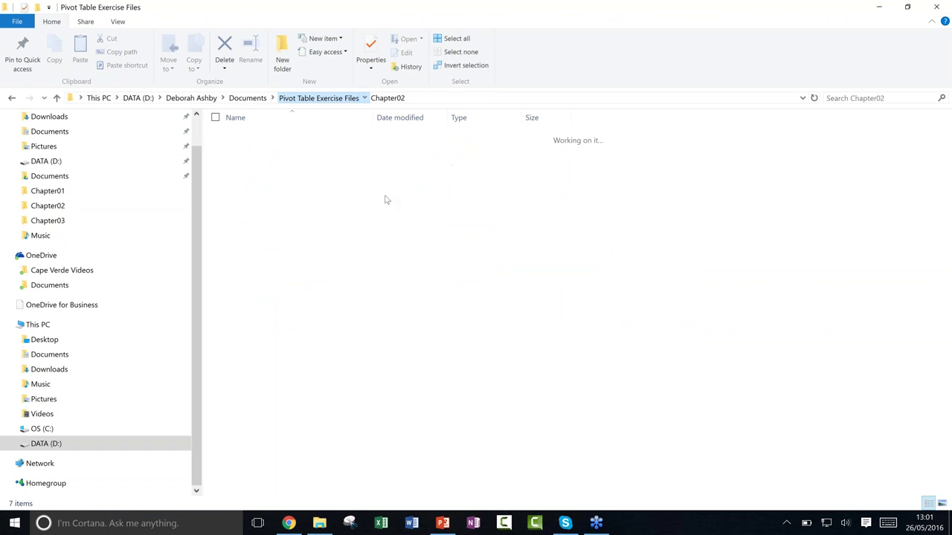
pyautogui.doubleClick(281, 136)
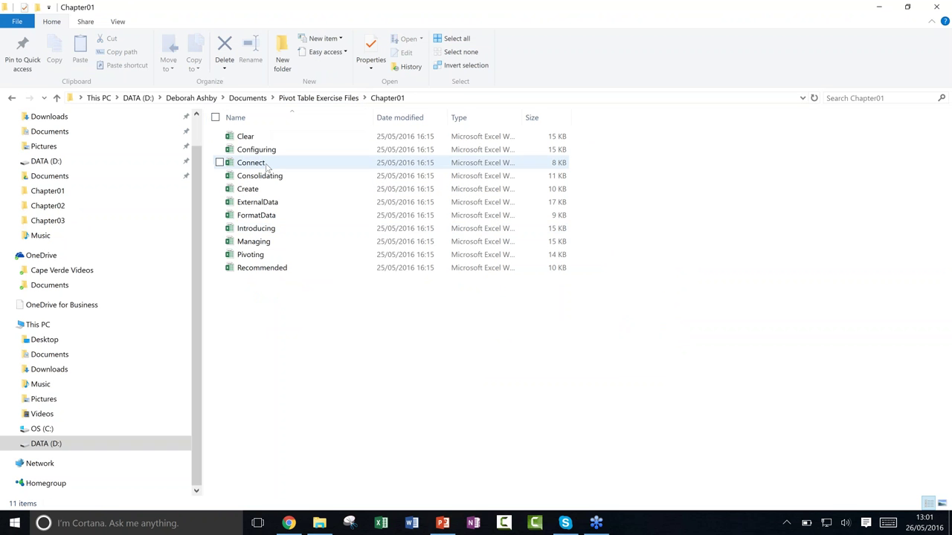
pyautogui.doubleClick(253, 163)
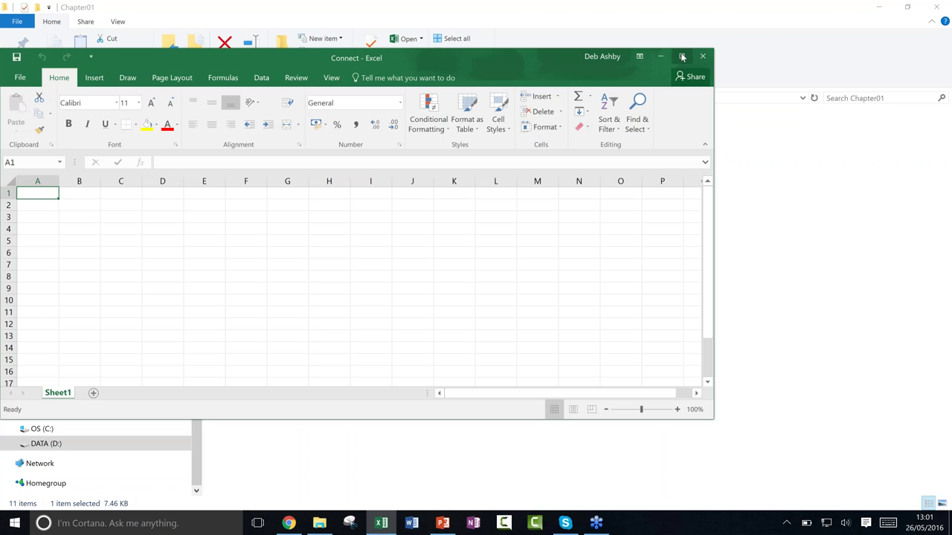
# - Maximize Excel, select cell B3, and launch Insert > PivotTable
pyautogui.click(682, 57)
pyautogui.click(80, 170)
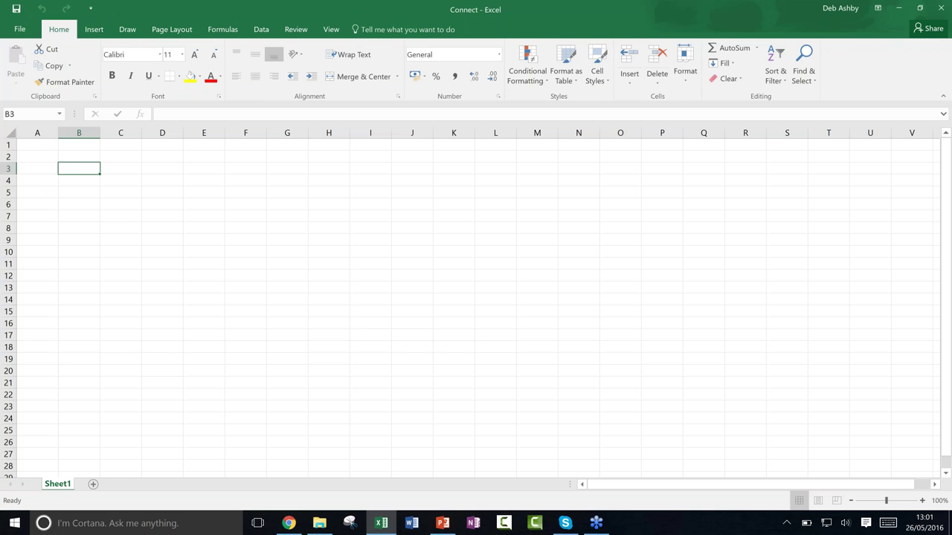
pyautogui.click(95, 31)
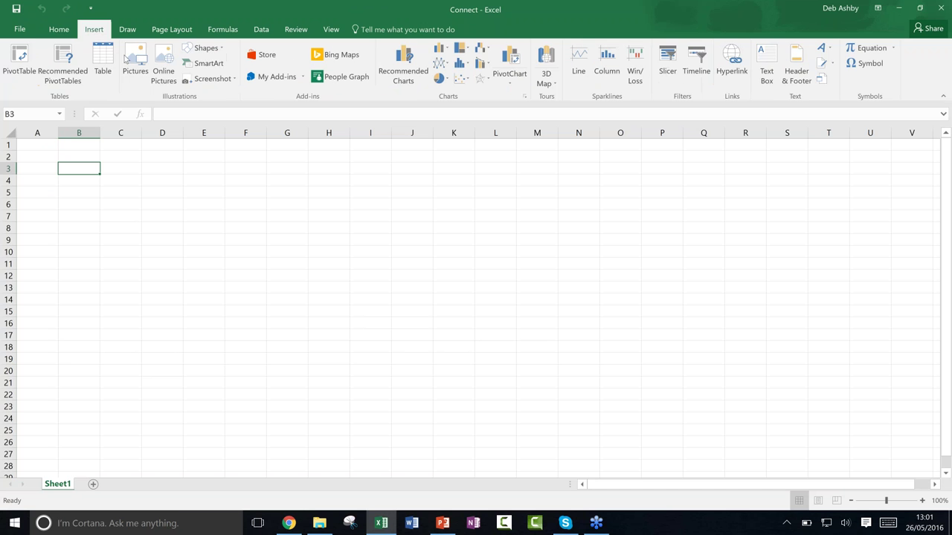
pyautogui.click(21, 65)
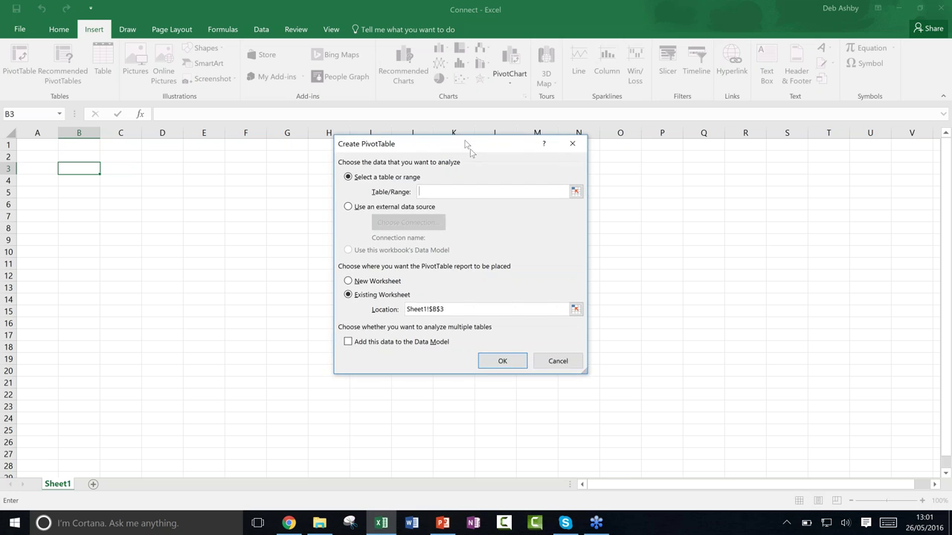
# - Switch the PivotTable source to an external data source and bring up Choose Connection
pyautogui.moveTo(468, 149); pyautogui.dragTo(541, 39)
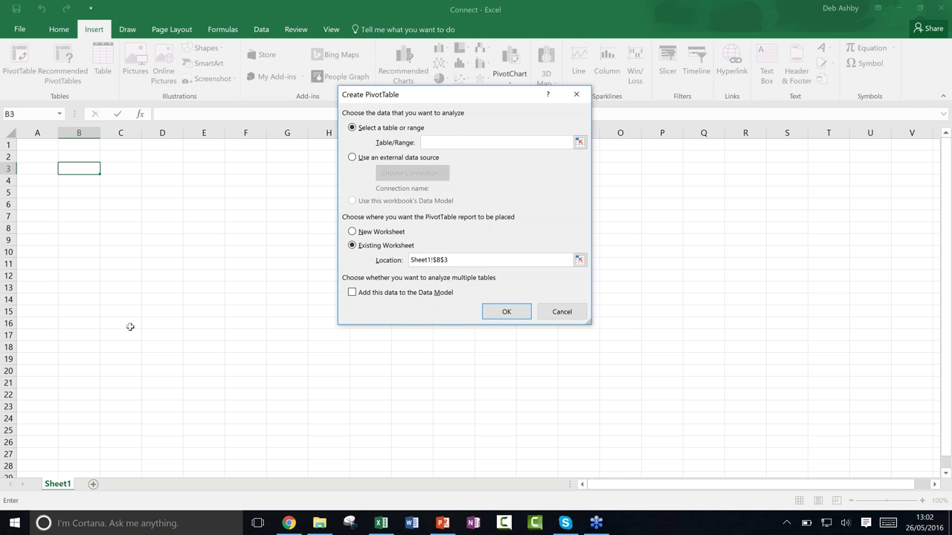
pyautogui.click(352, 158)
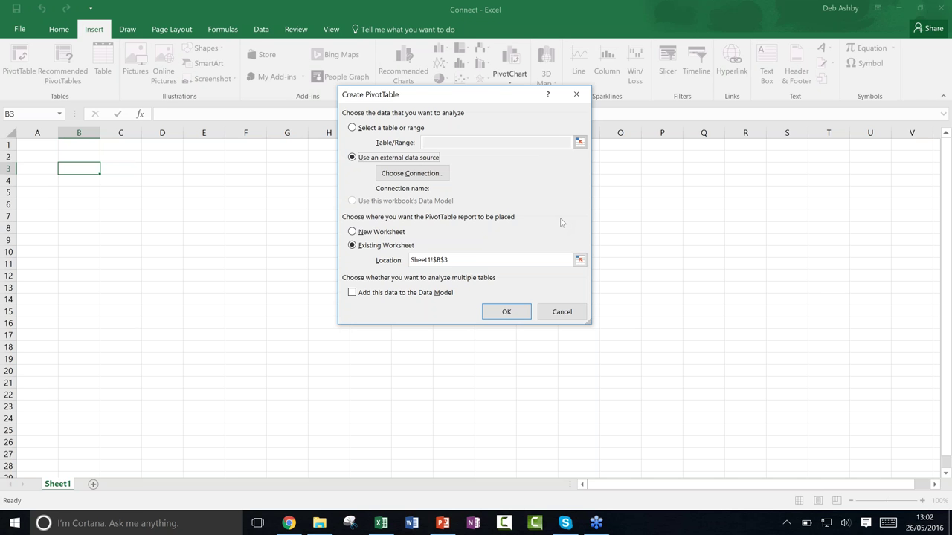
pyautogui.click(412, 173)
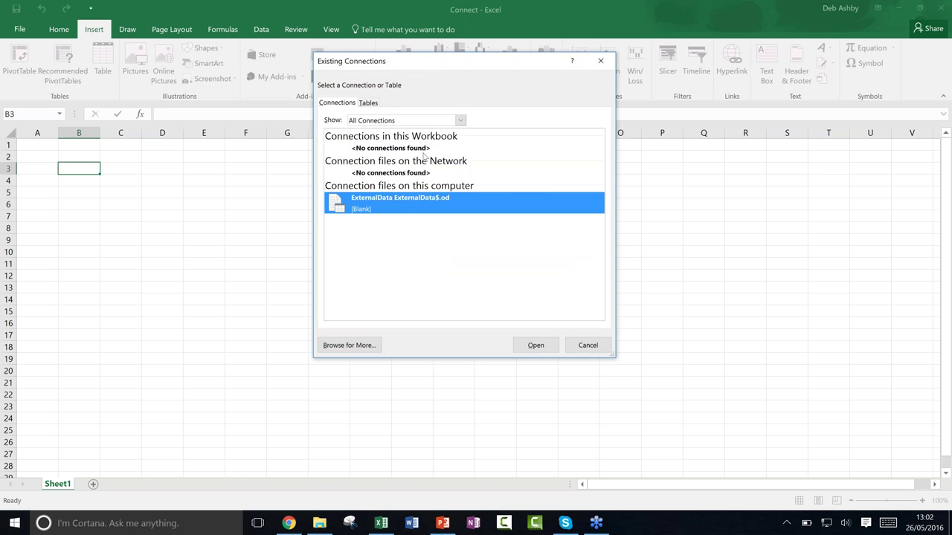
# - Browse for more sources and go to DATA (D:) > Documents > Pivot Table Exercise Files > Chapter01
pyautogui.click(351, 346)
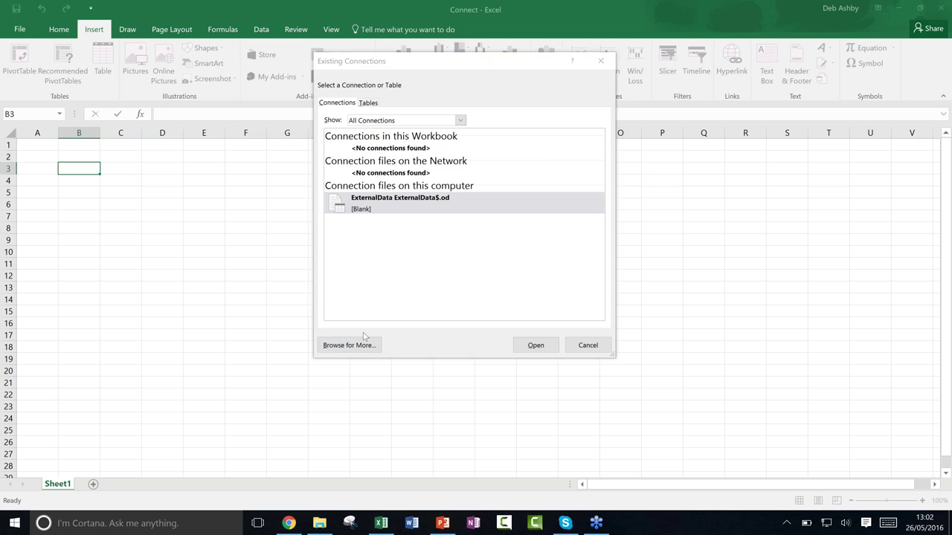
pyautogui.moveTo(487, 87); pyautogui.dragTo(400, 91)
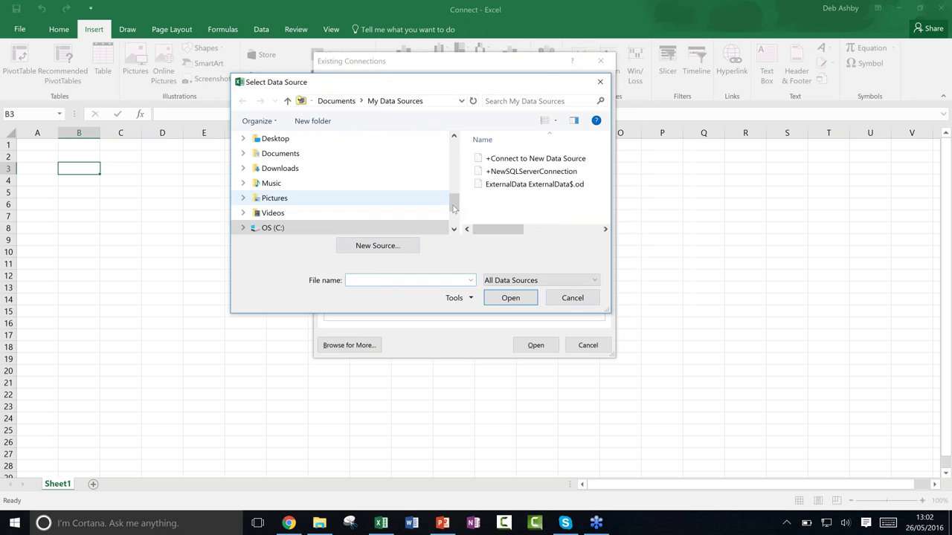
pyautogui.scroll(-1, 454, 209)
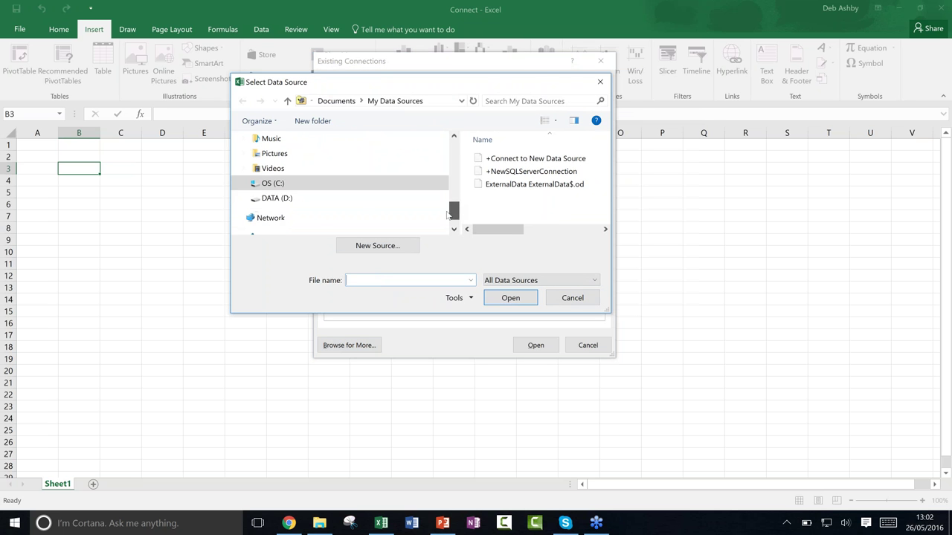
pyautogui.click(275, 198)
pyautogui.doubleClick(502, 159)
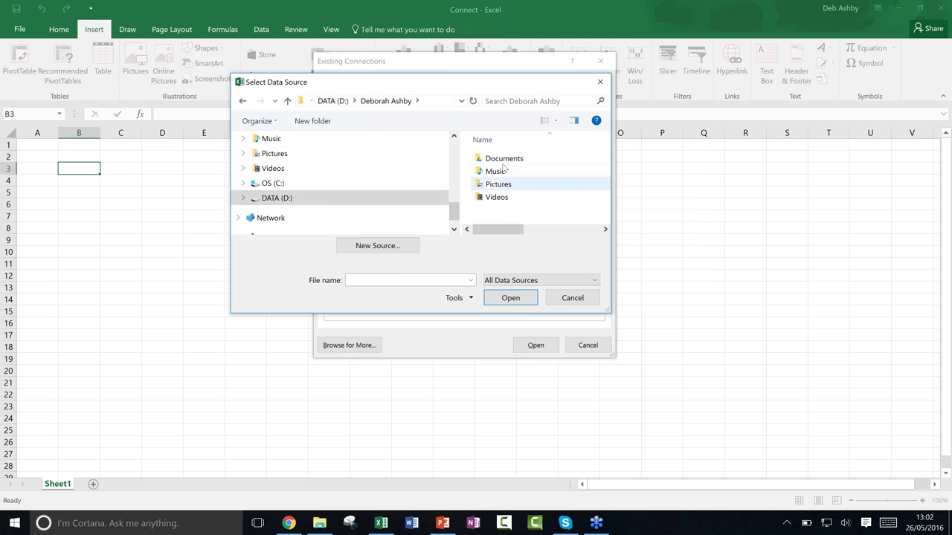
pyautogui.doubleClick(513, 158)
pyautogui.doubleClick(513, 171)
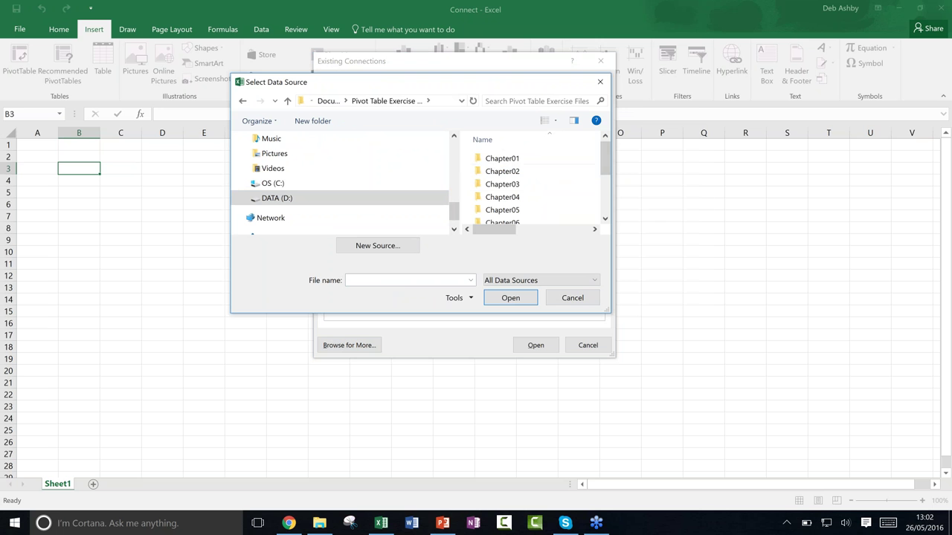
pyautogui.click(509, 160)
pyautogui.doubleClick(510, 160)
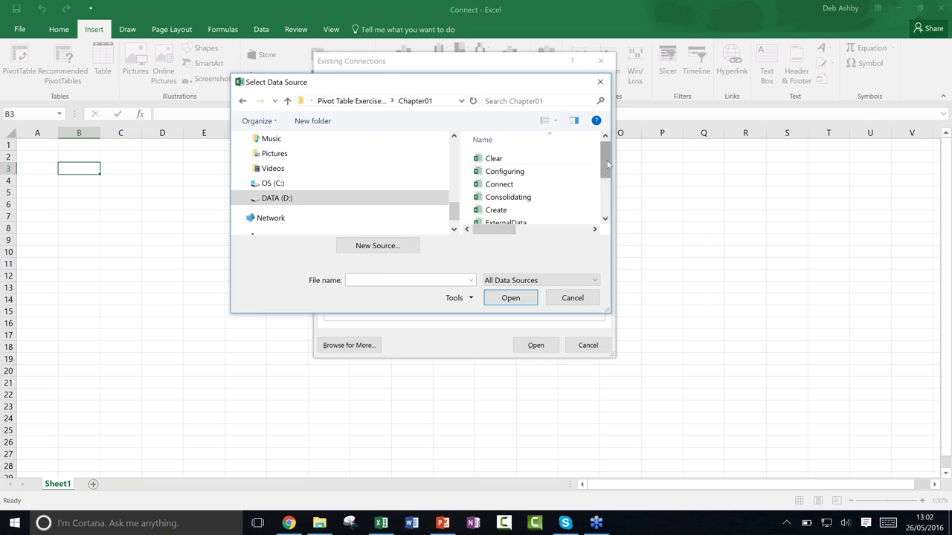
# - Pick the ExternalData workbook as the connection source to show its ExternalData$ table
pyautogui.scroll(-1, 607, 160)
pyautogui.click(502, 191)
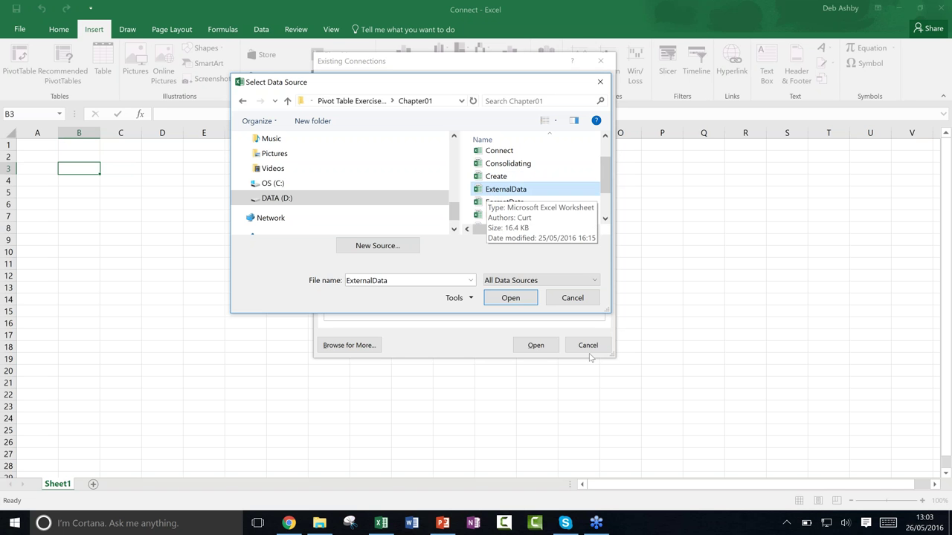
pyautogui.click(401, 280)
pyautogui.press('Return')
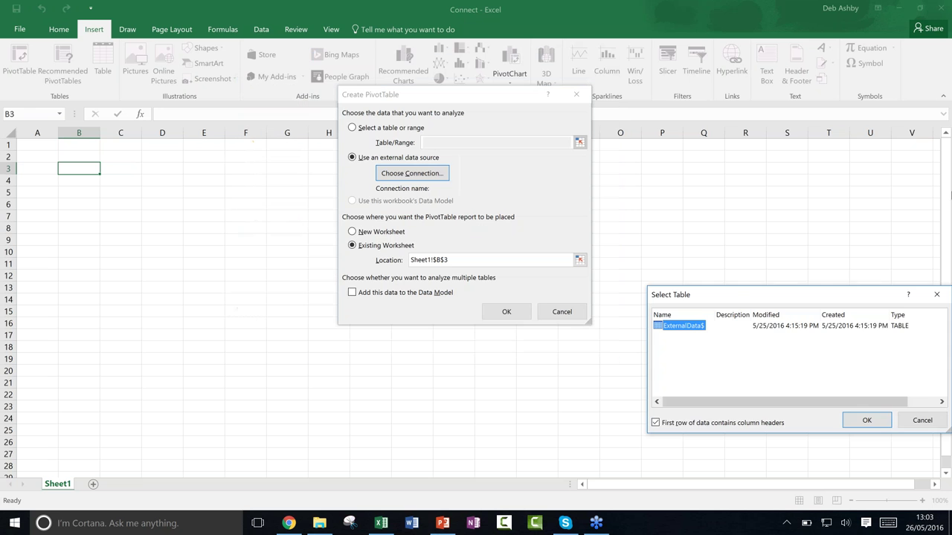
pyautogui.moveTo(803, 295); pyautogui.dragTo(658, 263)
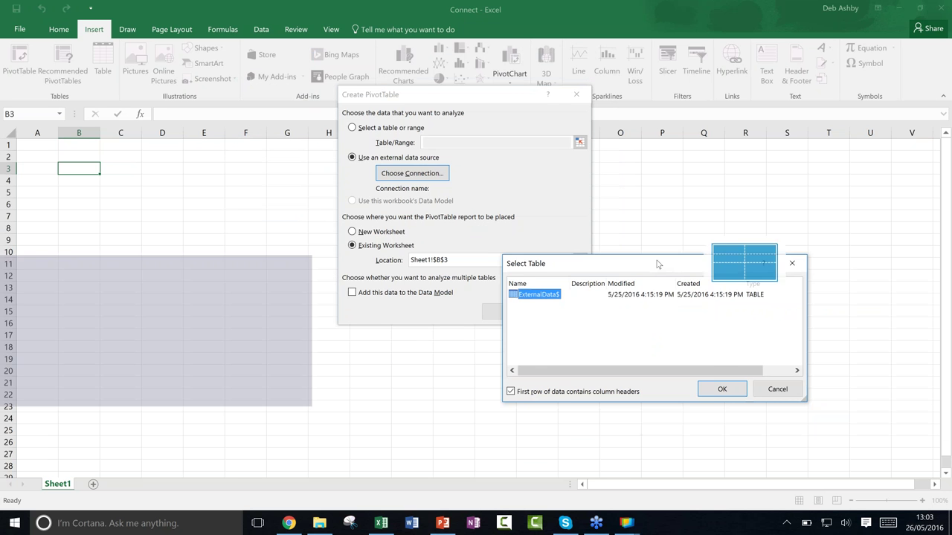
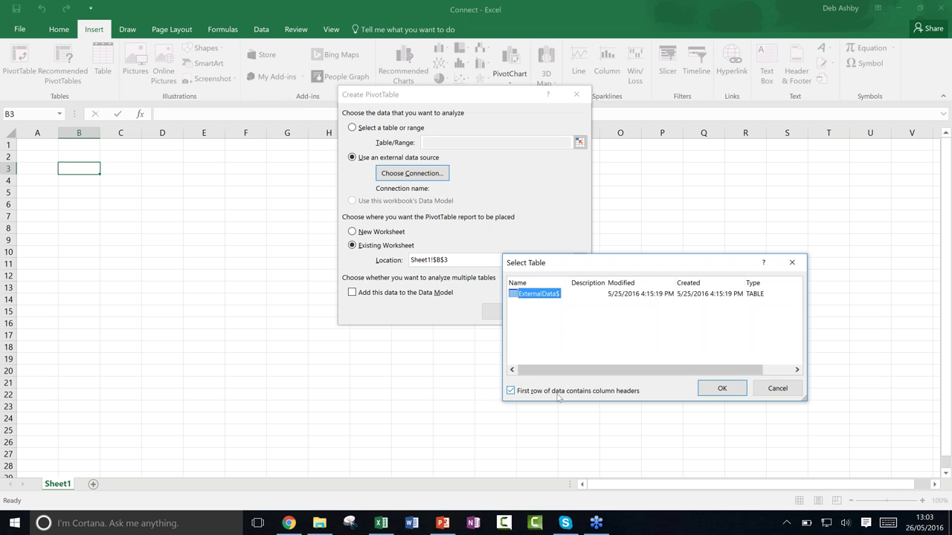
# - Pick the ExternalData$ table and place an empty PivotTable at Sheet1!$B$3
pyautogui.click(727, 392)
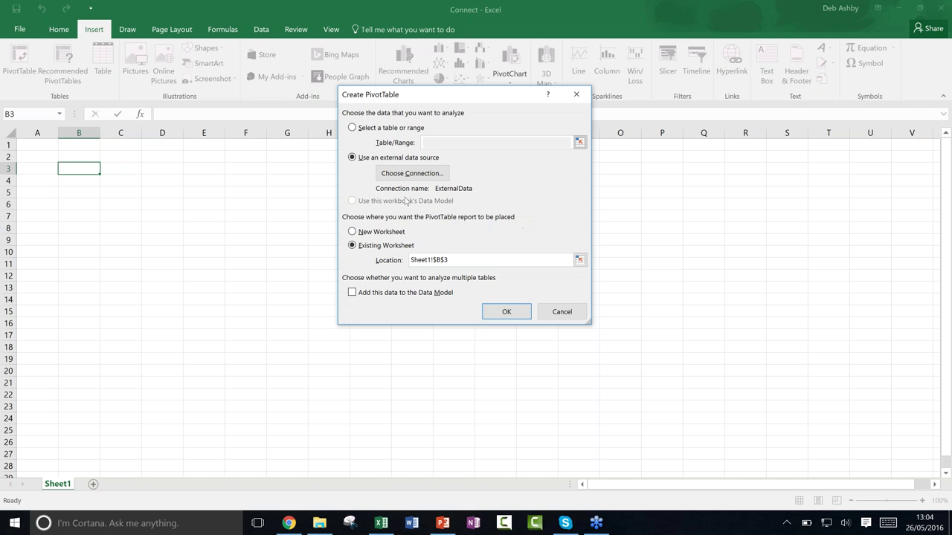
pyautogui.click(518, 312)
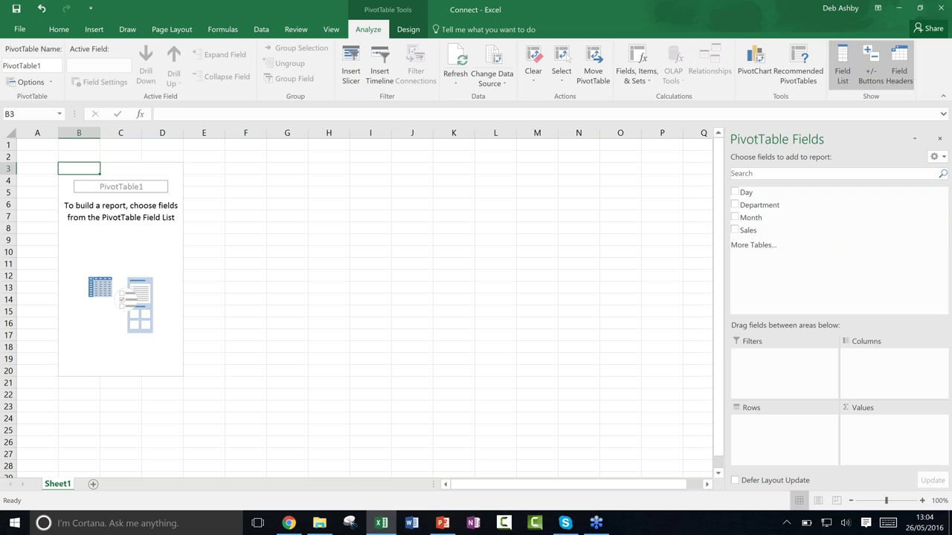
# - Put Department in Columns, Month in Rows and Sales in Values, giving a 250277 total
pyautogui.moveTo(758, 207); pyautogui.dragTo(883, 376)
pyautogui.moveTo(756, 220); pyautogui.dragTo(757, 442)
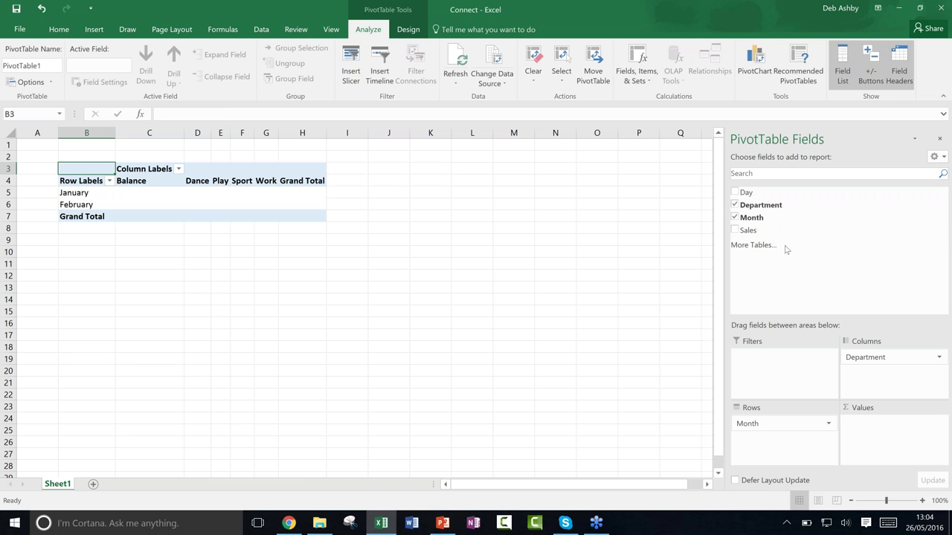
pyautogui.moveTo(747, 233); pyautogui.dragTo(878, 436)
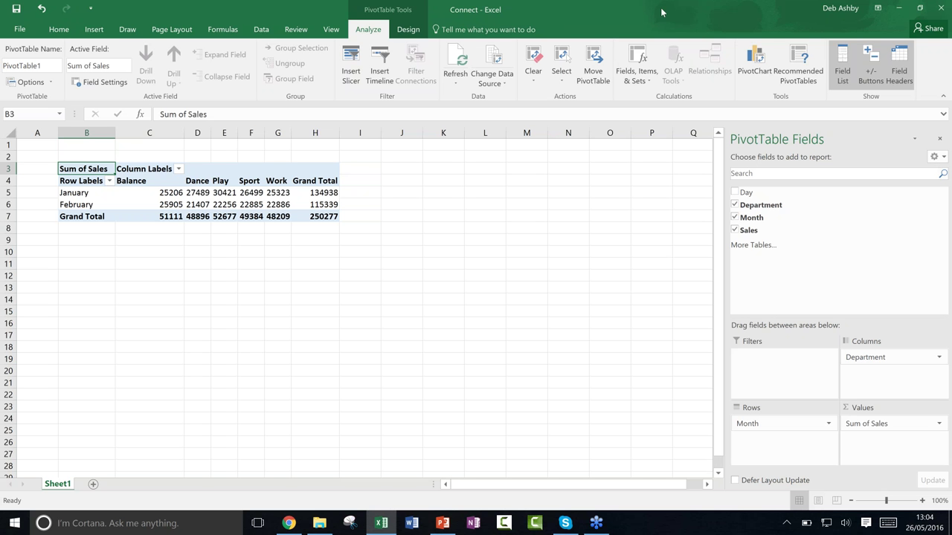
# - Close Connect.xlsx with Don't Save and open Consolidating.xlsx from the Chapter01 folder
pyautogui.doubleClick(736, 14)
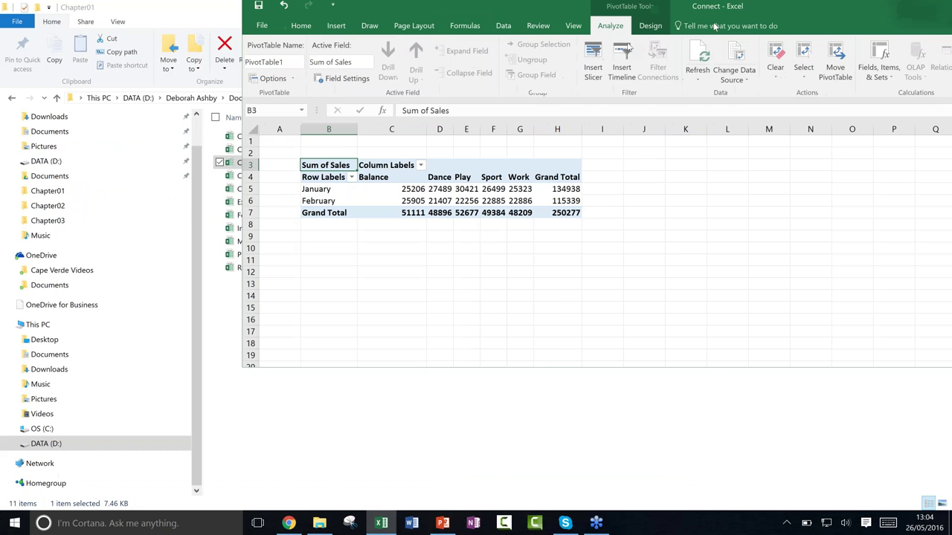
pyautogui.moveTo(736, 15); pyautogui.dragTo(493, 58)
pyautogui.click(695, 55)
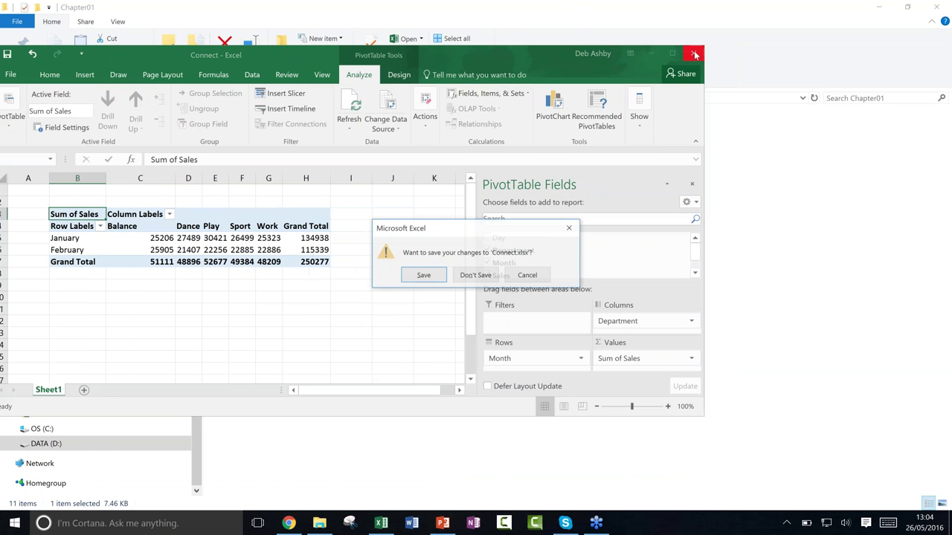
pyautogui.click(483, 276)
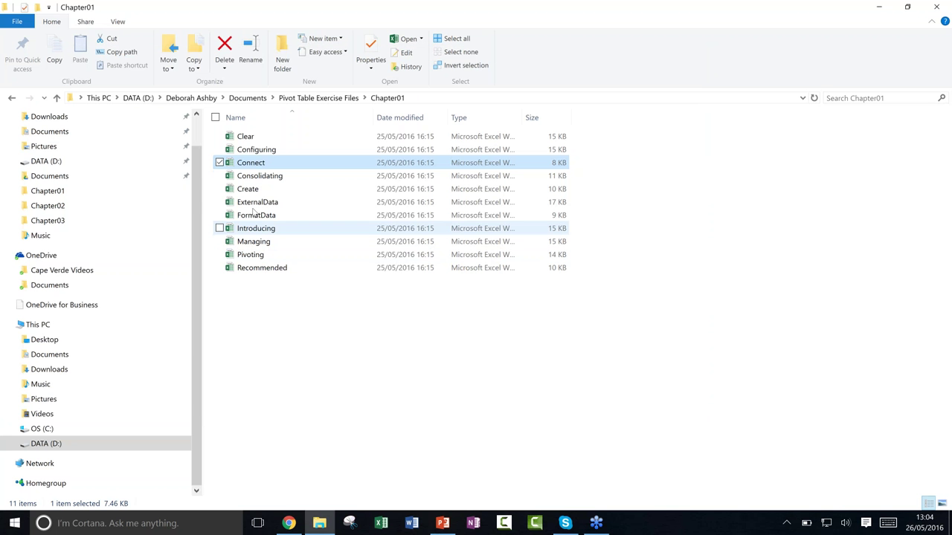
pyautogui.click(258, 176)
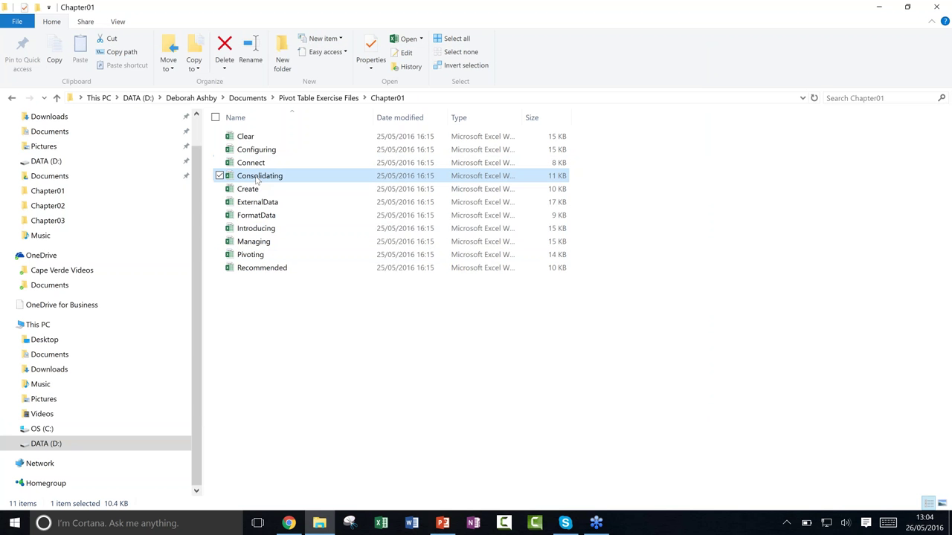
pyautogui.doubleClick(258, 177)
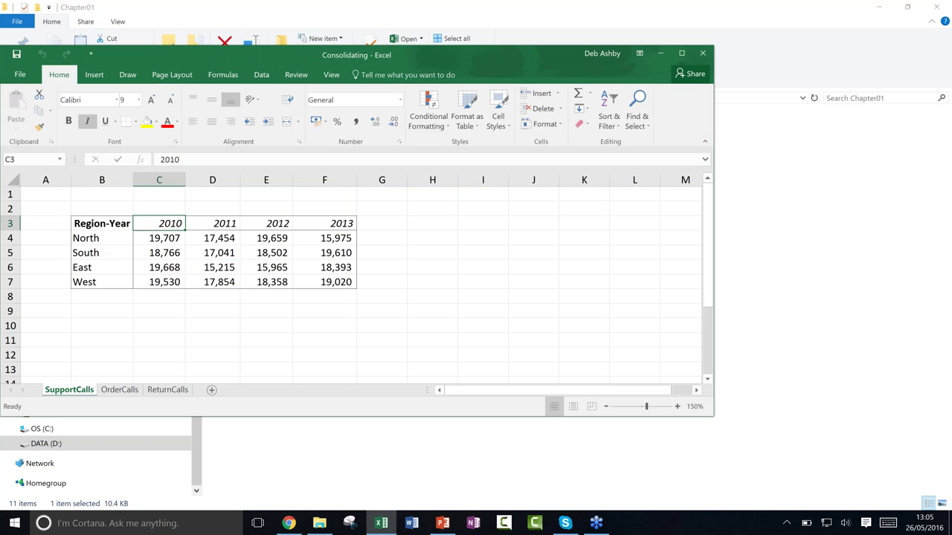
# - Maximize Excel and look over the OrderCalls and ReturnCalls sheets, ending back on SupportCalls
pyautogui.click(682, 54)
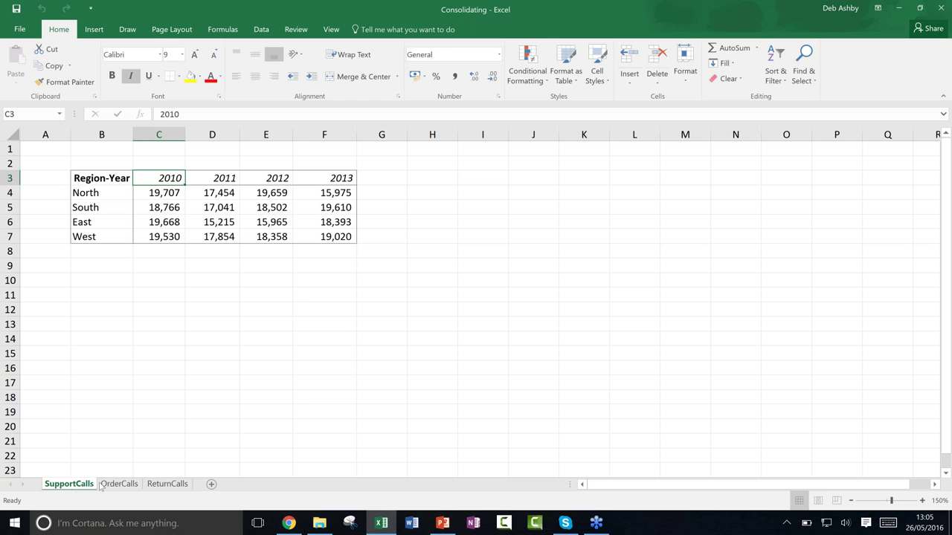
pyautogui.click(121, 484)
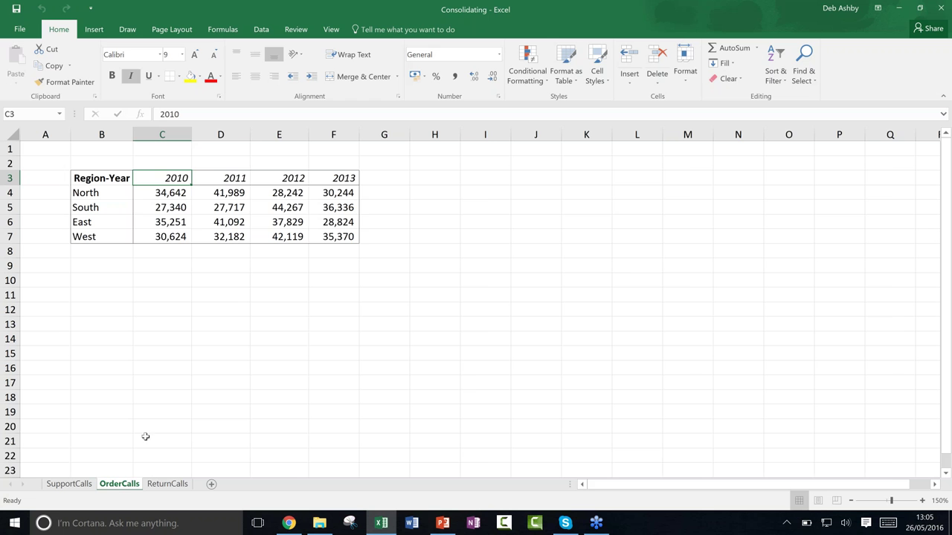
pyautogui.click(170, 485)
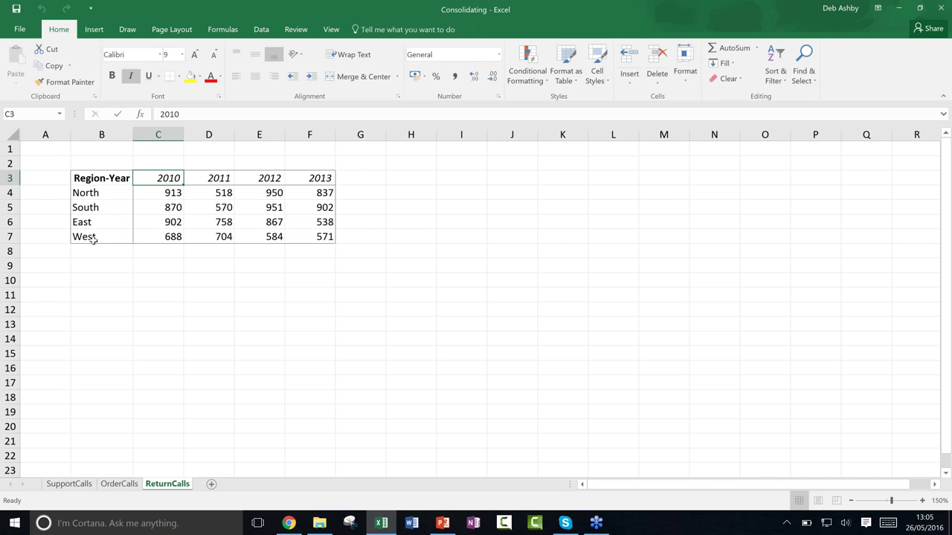
pyautogui.click(83, 484)
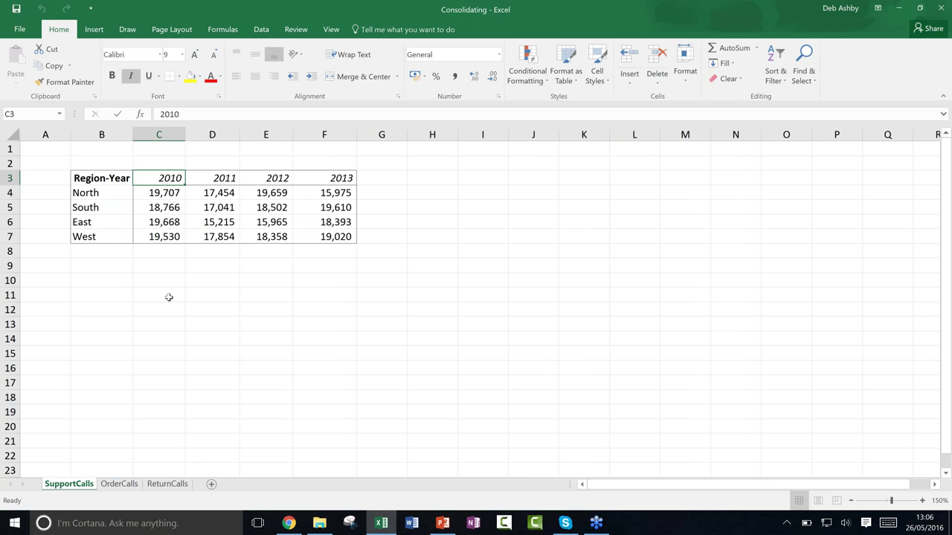
pyautogui.click(168, 298)
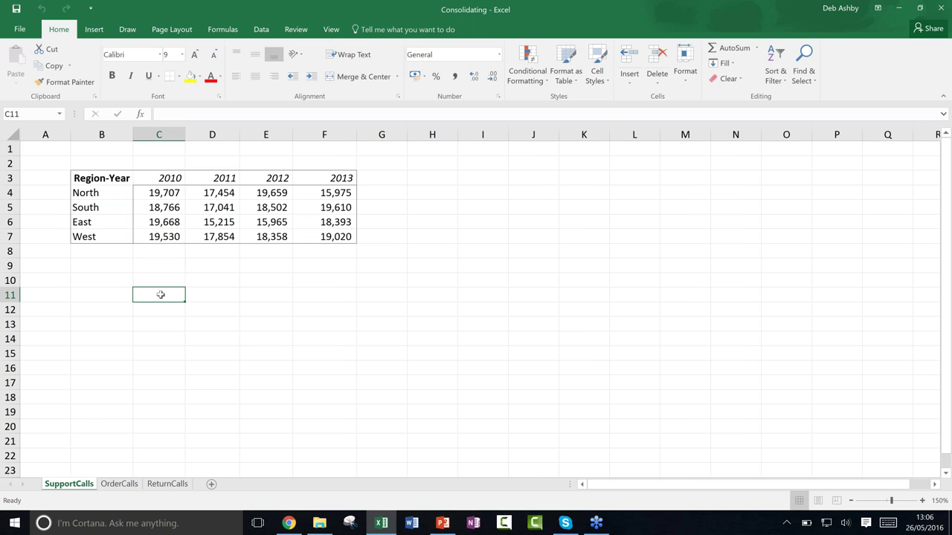
pyautogui.click(96, 267)
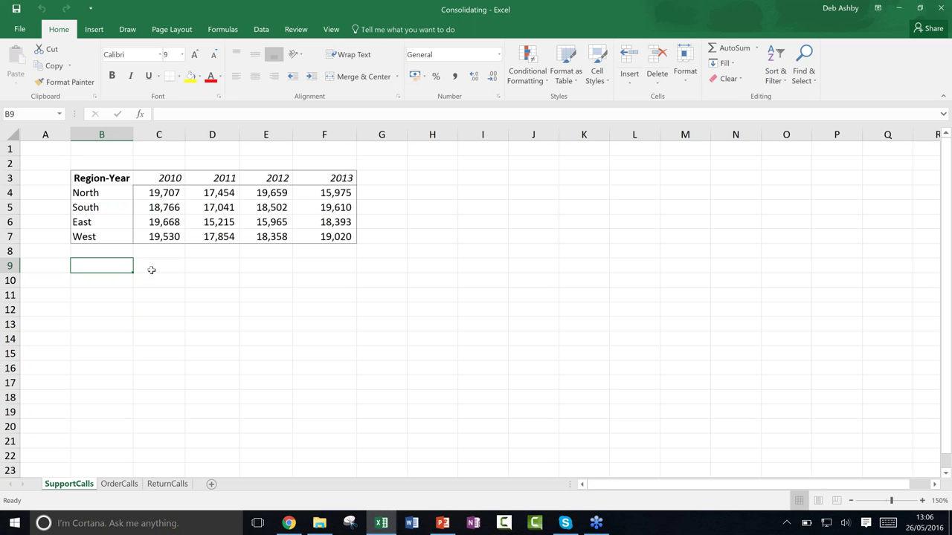
pyautogui.click(538, 195)
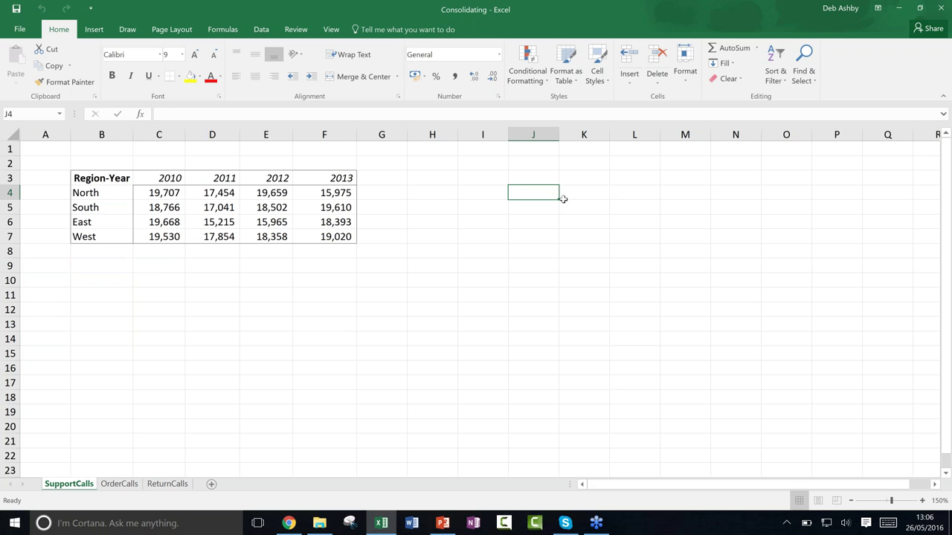
pyautogui.write('ALT')
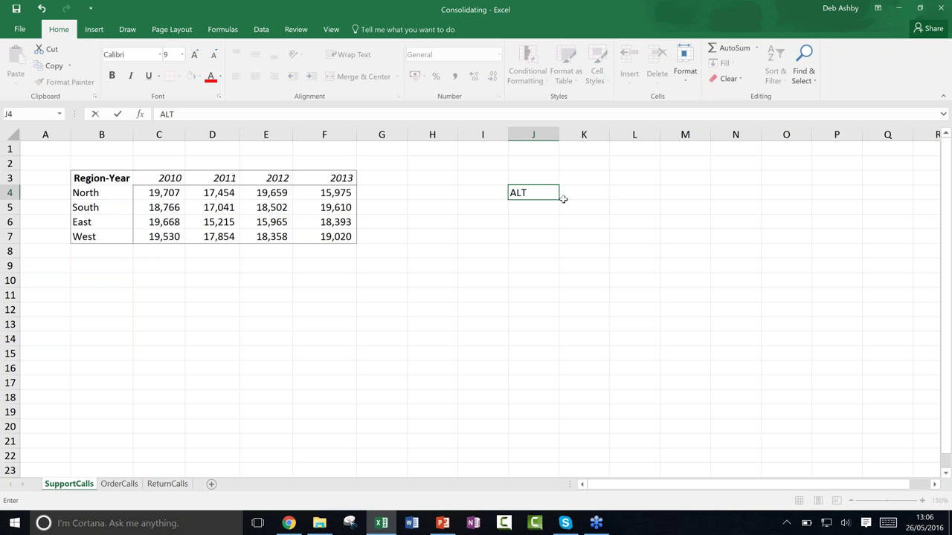
pyautogui.write('+D+P')
pyautogui.click(625, 250)
pyautogui.click(539, 193)
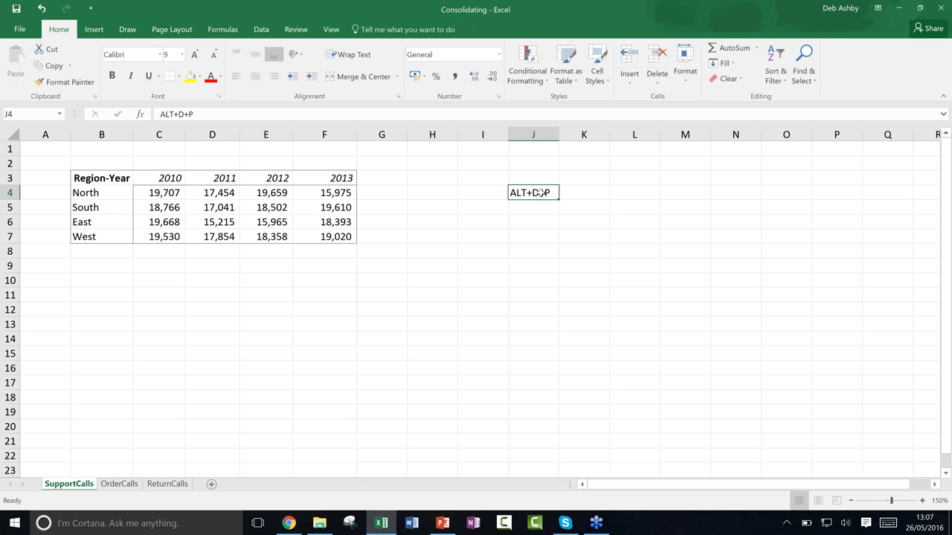
pyautogui.hotkey('ctrl', 'z')
pyautogui.click(459, 260)
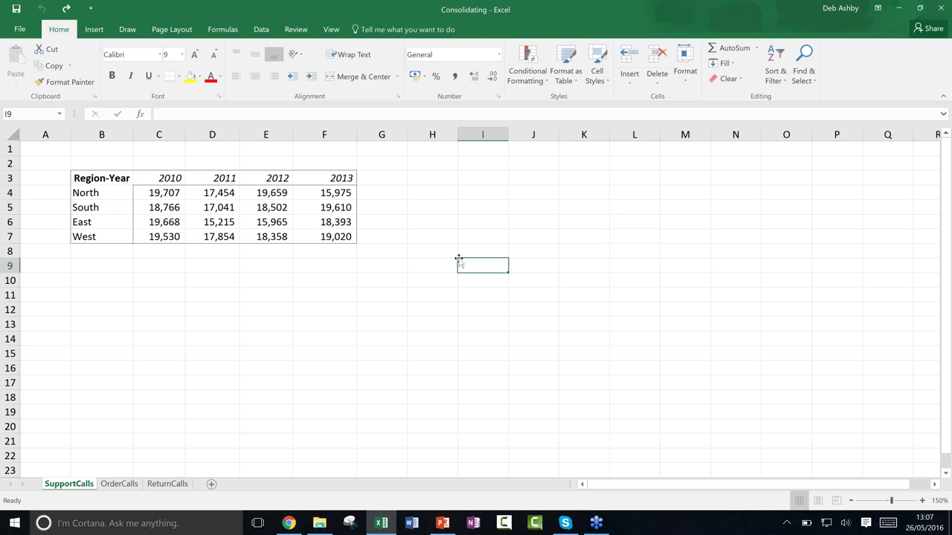
# - Launch the wizard with Alt+D+P, choose Multiple consolidation ranges, and advance to Step 2a
pyautogui.press('alt')
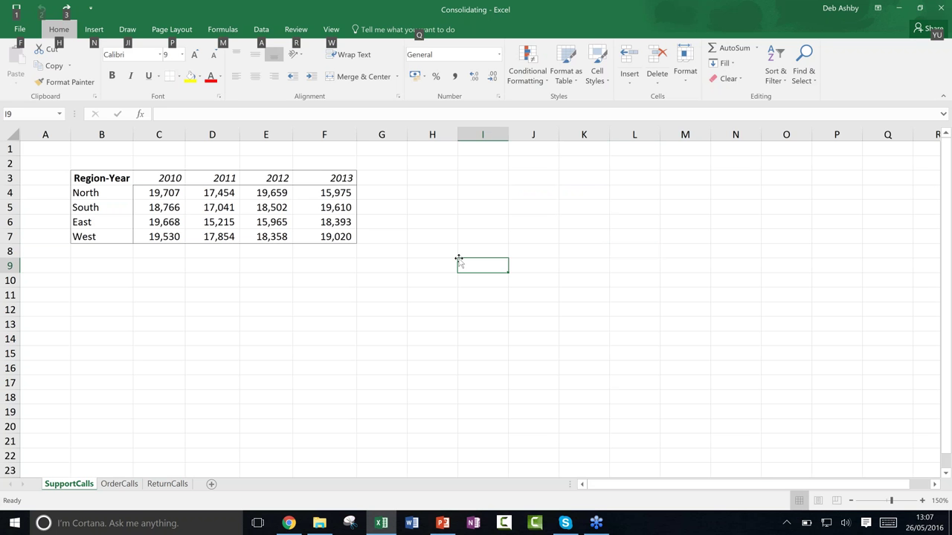
pyautogui.press('d')
pyautogui.press('p')
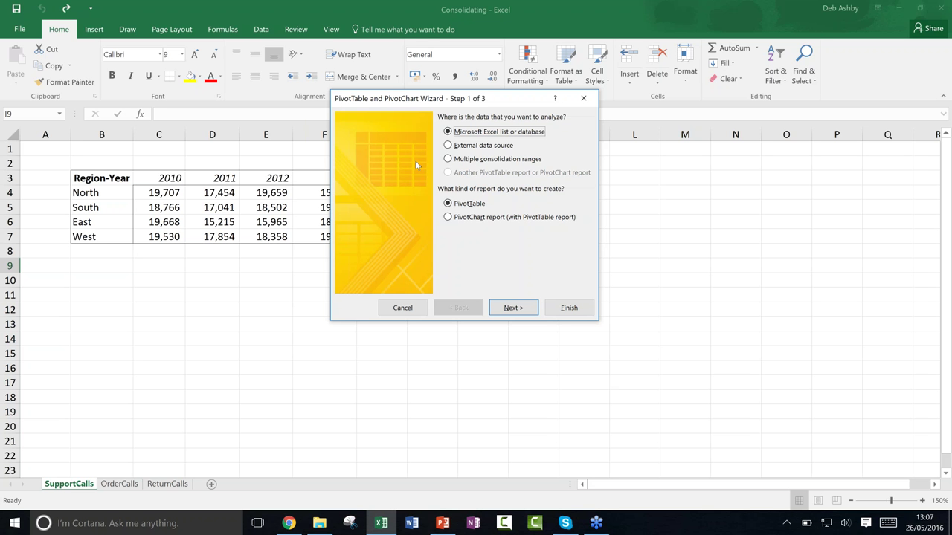
pyautogui.click(447, 159)
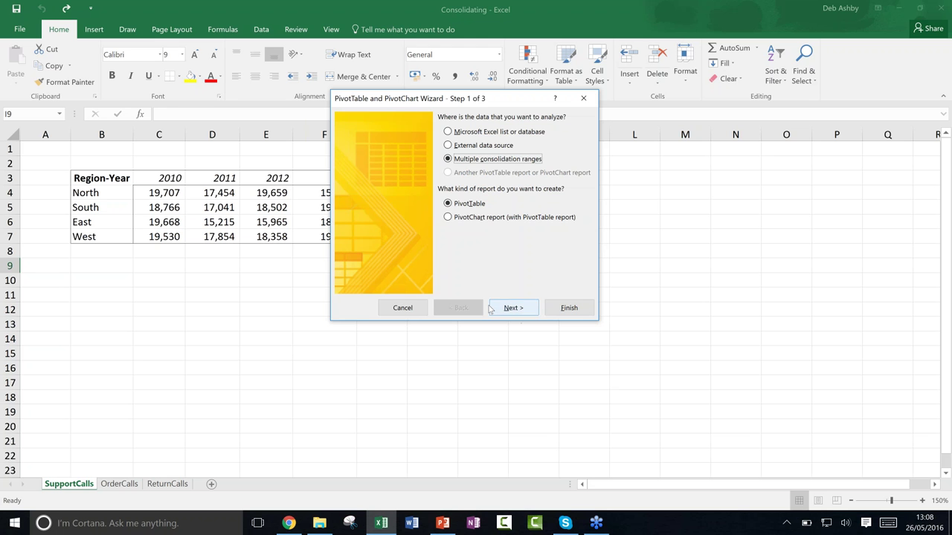
pyautogui.click(513, 309)
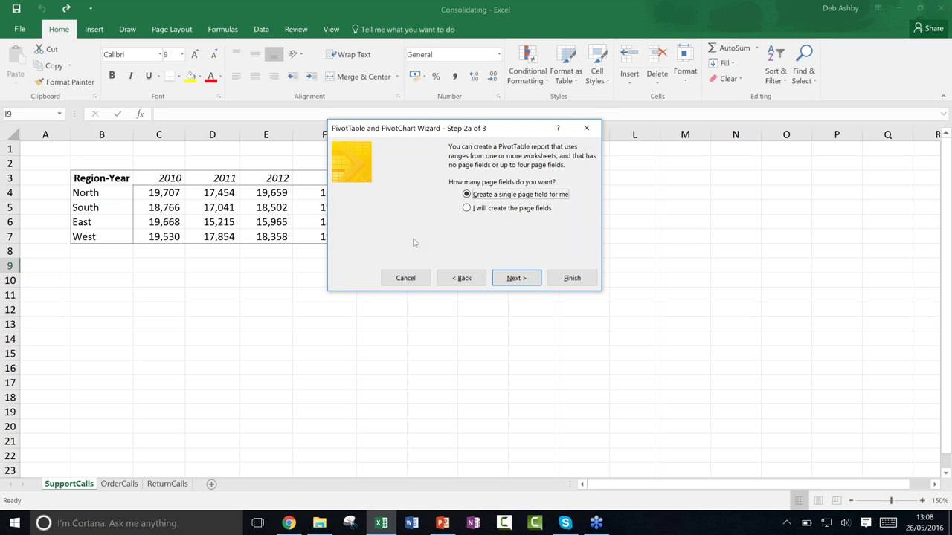
# - Choose to create page fields yourself and add the SupportCalls B3:F7 range
pyautogui.click(466, 209)
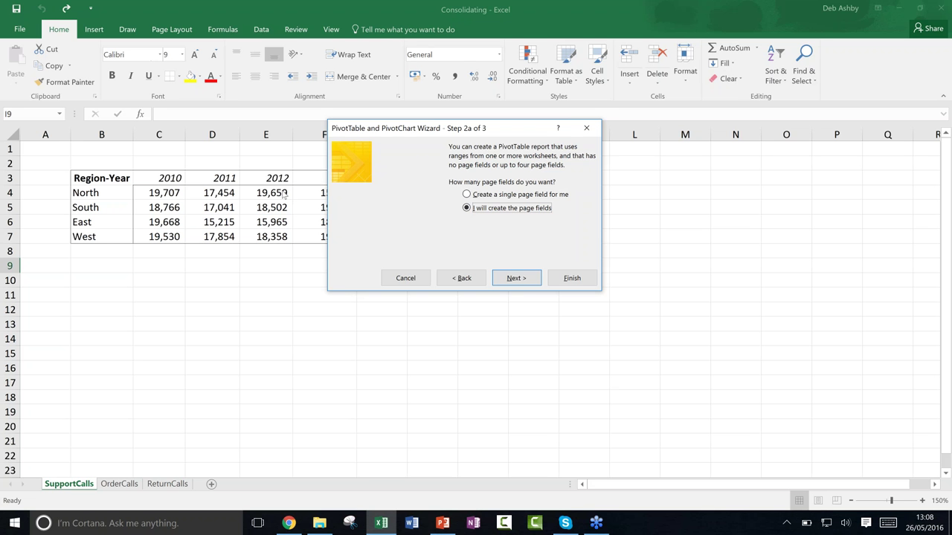
pyautogui.click(517, 285)
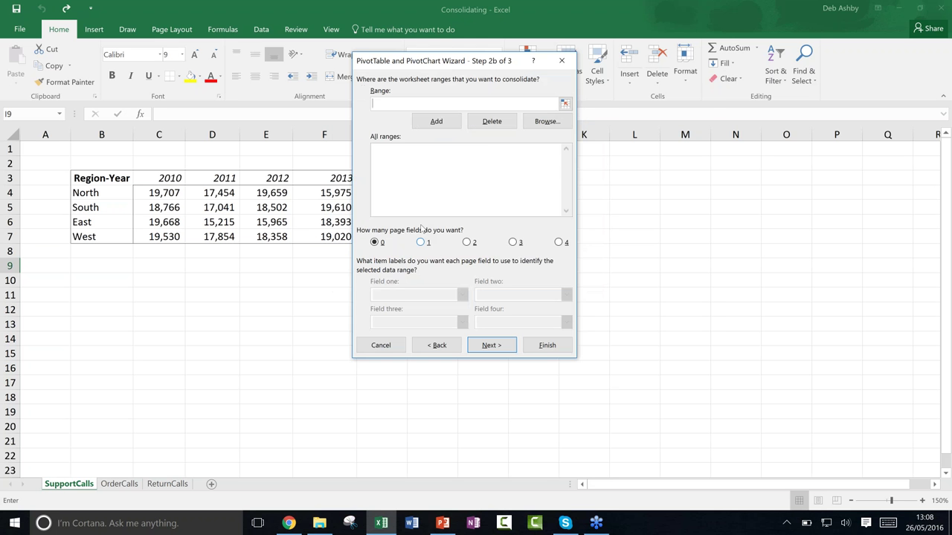
pyautogui.moveTo(433, 71); pyautogui.dragTo(563, 77)
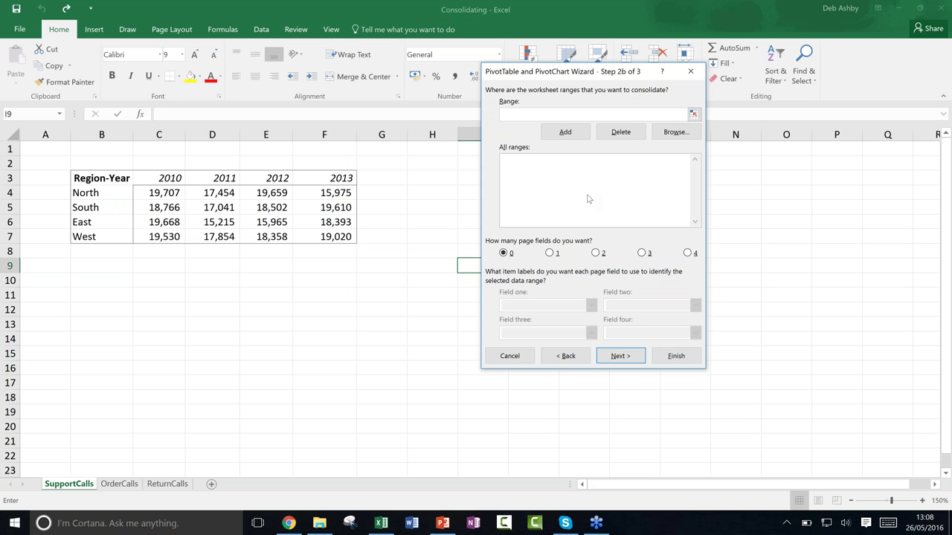
pyautogui.click(594, 116)
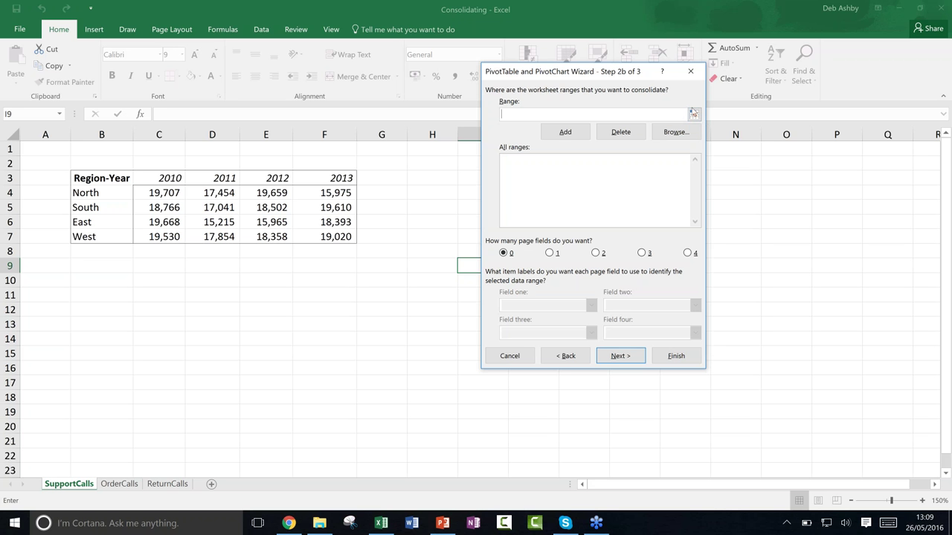
pyautogui.click(693, 114)
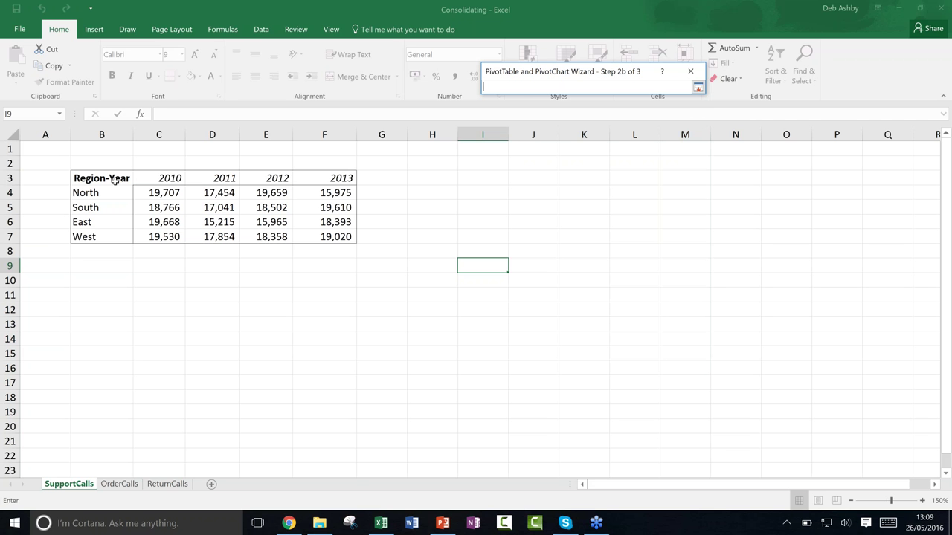
pyautogui.moveTo(89, 173); pyautogui.dragTo(315, 236)
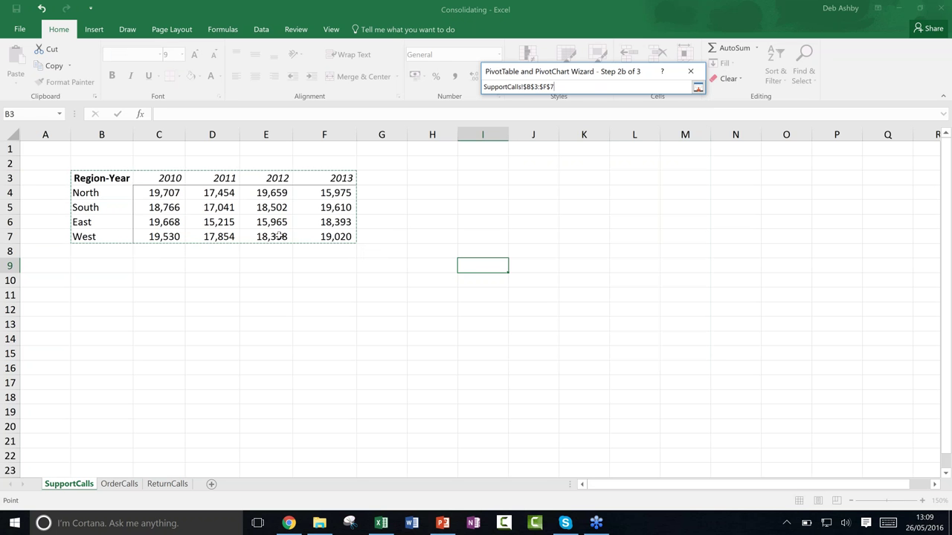
pyautogui.click(697, 89)
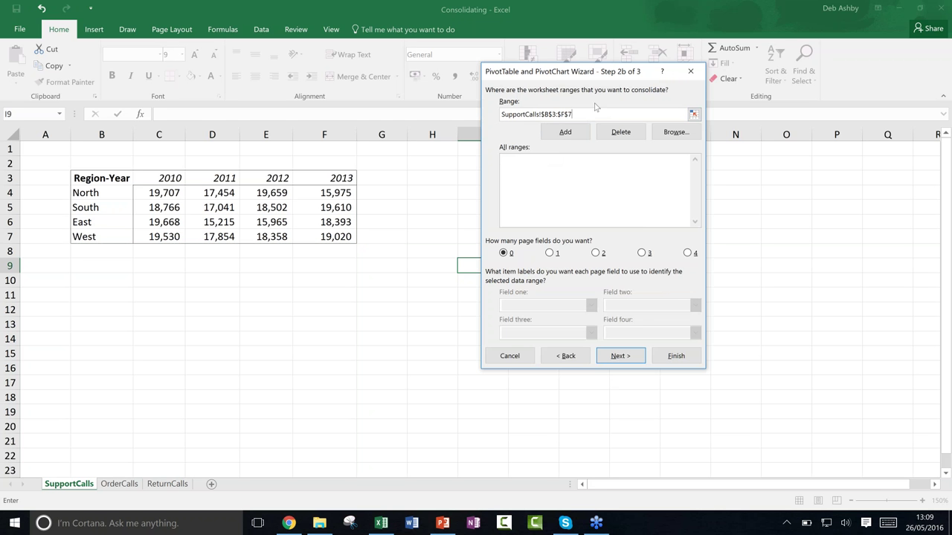
pyautogui.click(562, 133)
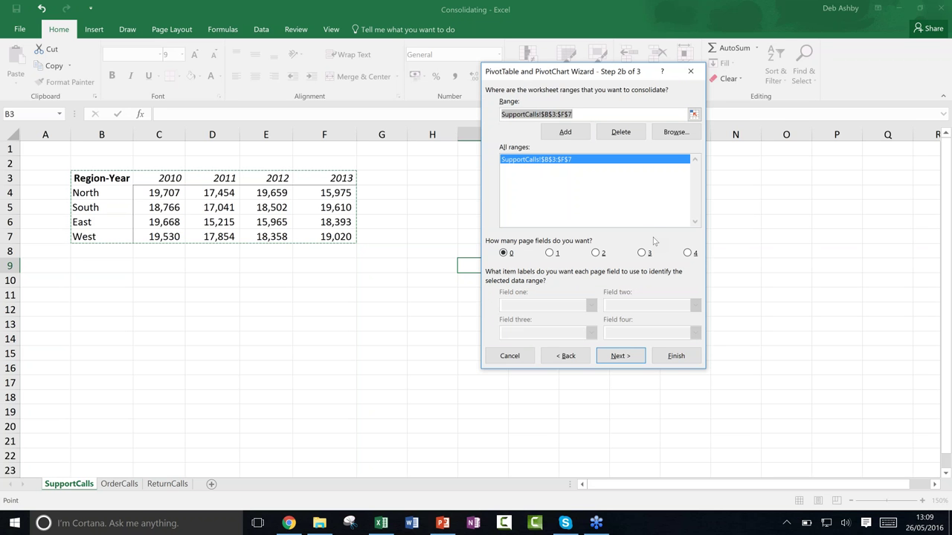
# - Add the OrderCalls and ReturnCalls B3:F7 ranges, then advance to Step 3
pyautogui.click(693, 114)
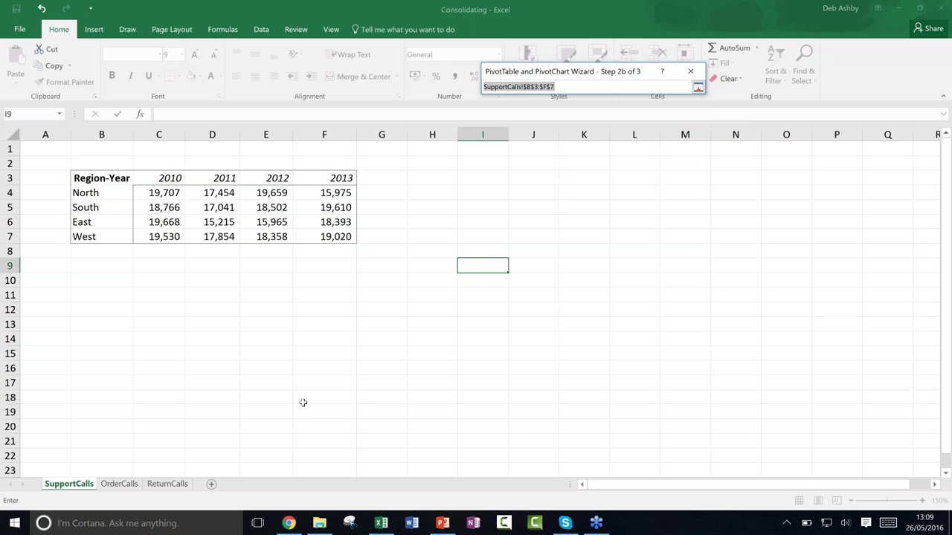
pyautogui.click(121, 485)
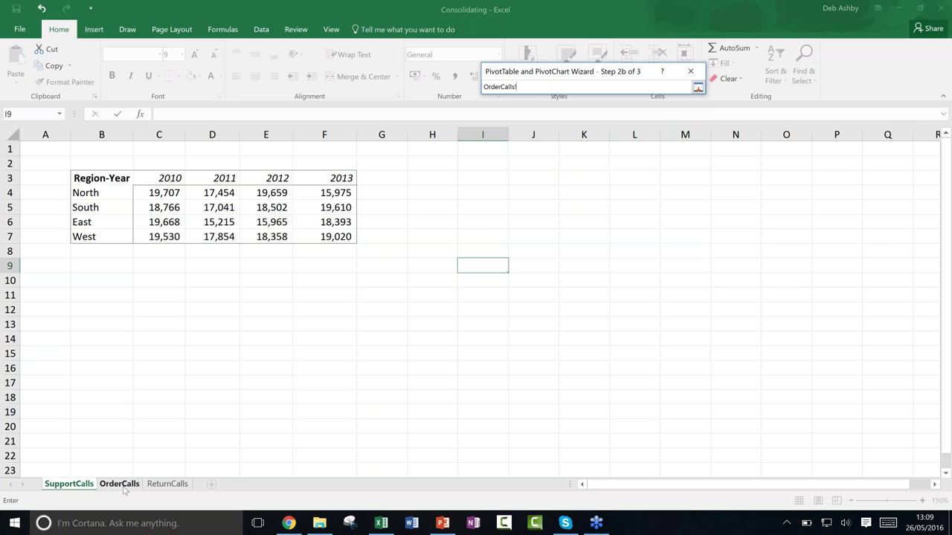
pyautogui.moveTo(102, 178); pyautogui.dragTo(336, 236)
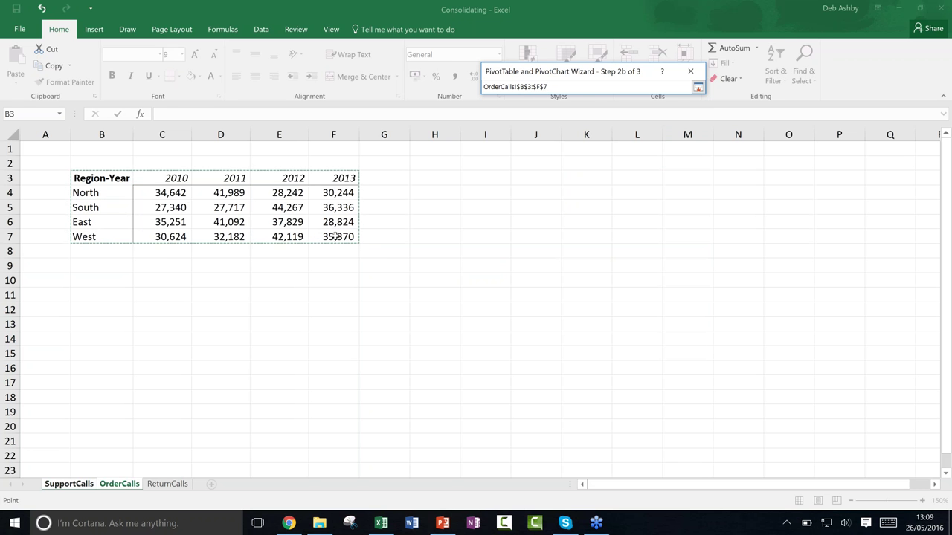
pyautogui.click(697, 88)
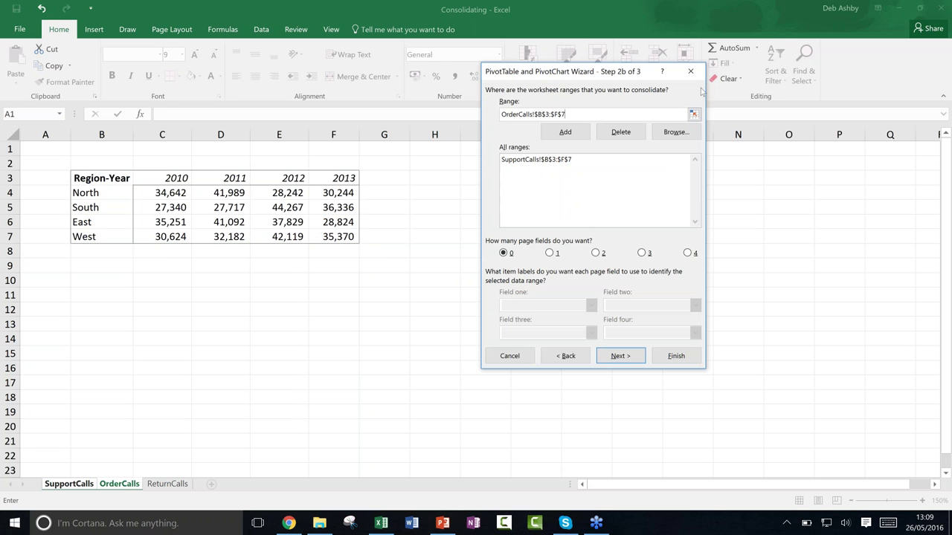
pyautogui.click(572, 132)
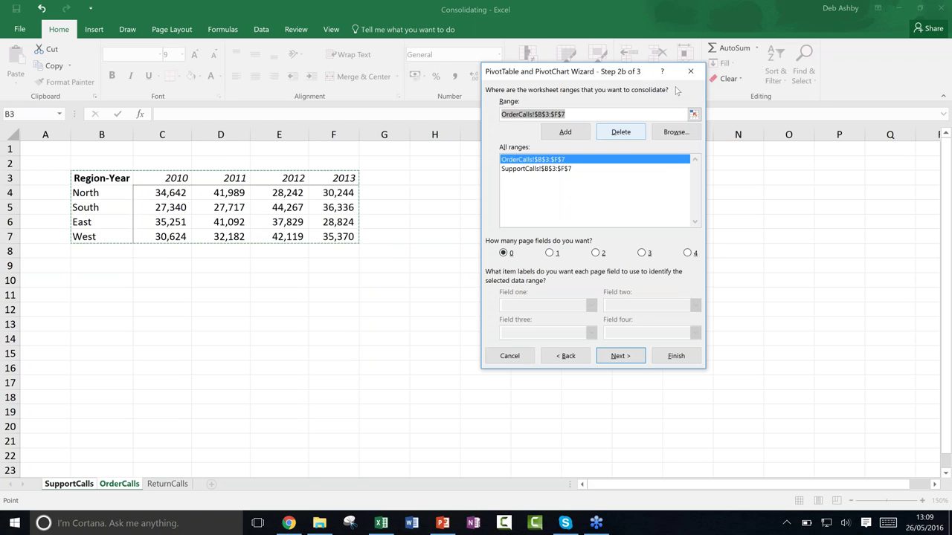
pyautogui.click(693, 115)
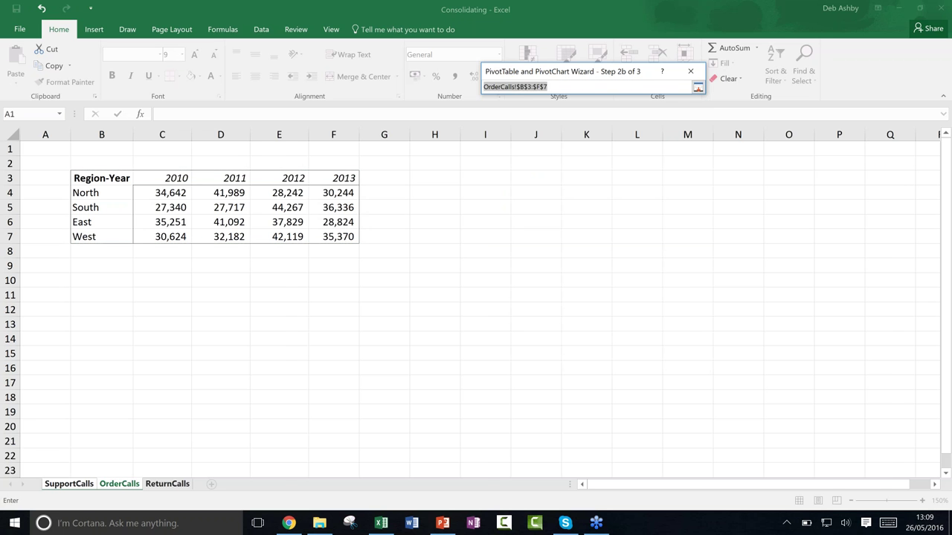
pyautogui.click(167, 484)
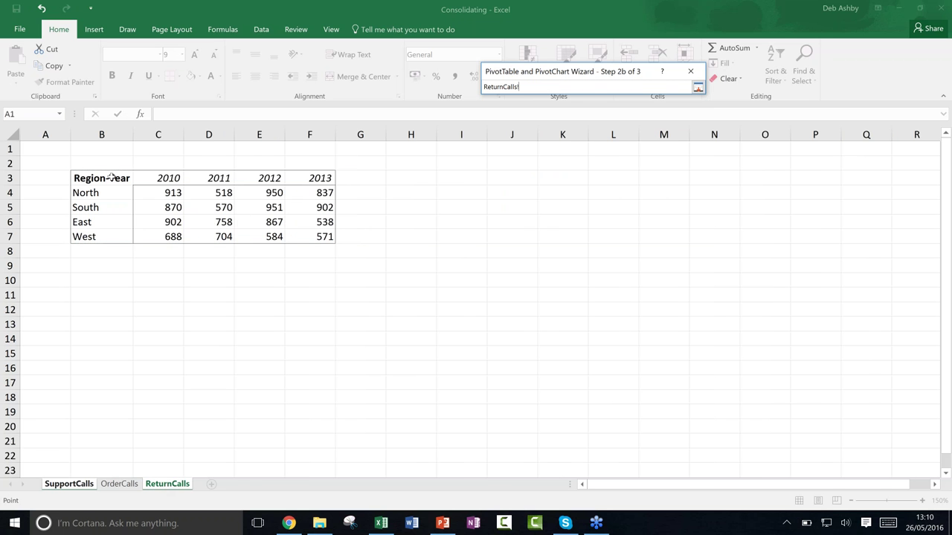
pyautogui.moveTo(110, 177); pyautogui.dragTo(112, 236)
pyautogui.moveTo(223, 236); pyautogui.dragTo(324, 240)
pyautogui.click(698, 87)
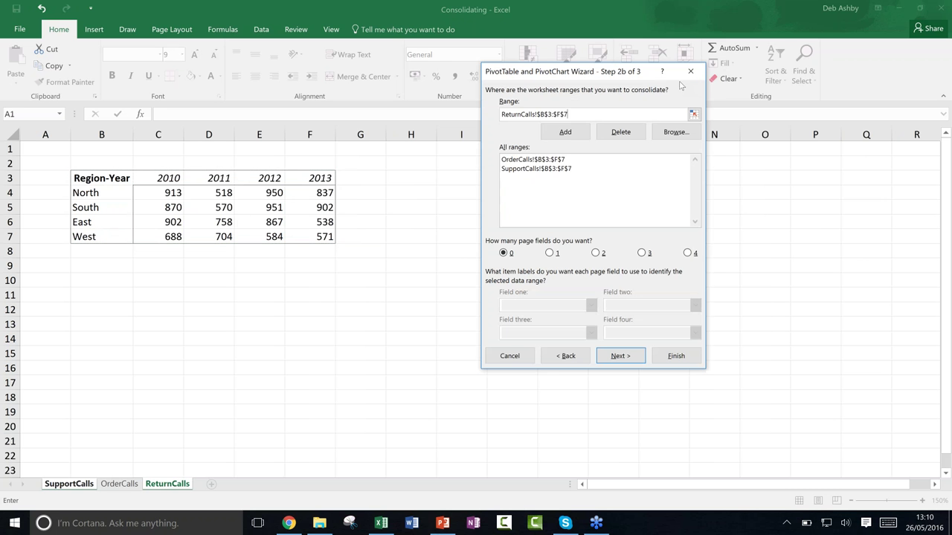
pyautogui.click(565, 132)
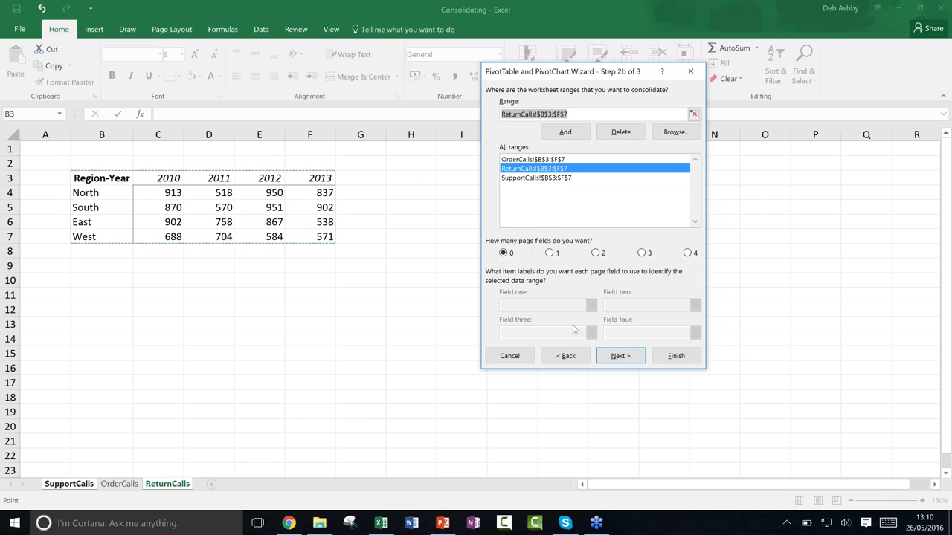
pyautogui.click(599, 356)
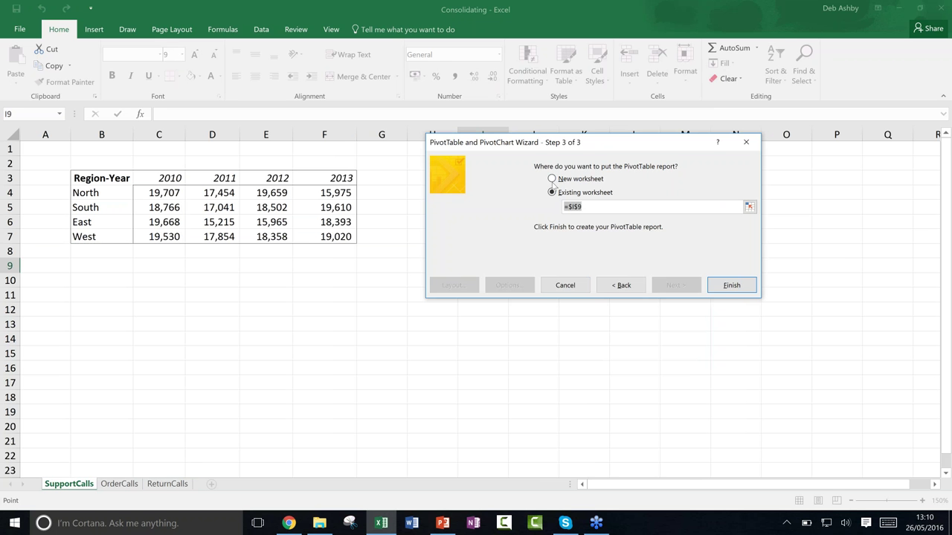
# - Choose New worksheet and finish, producing the 856908 Sum of Value pivot on Sheet1
pyautogui.click(551, 179)
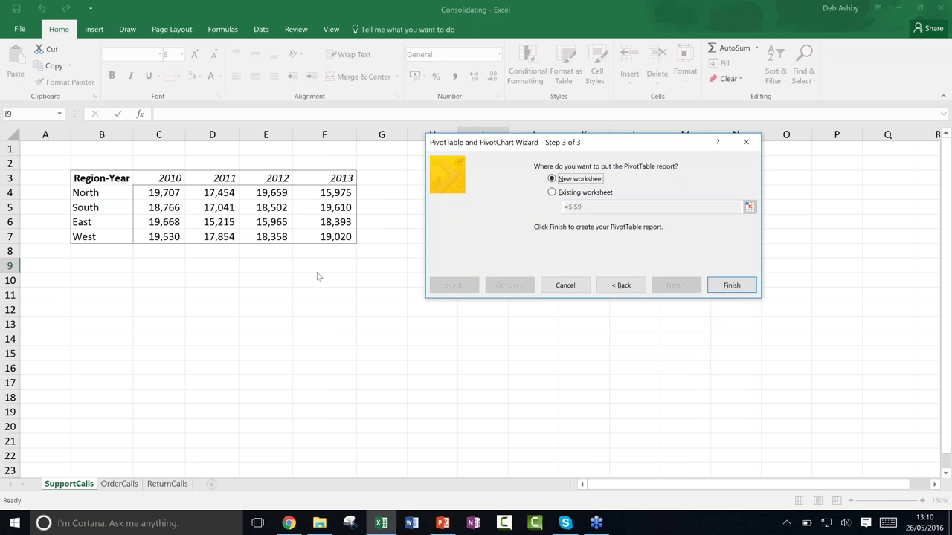
pyautogui.click(725, 287)
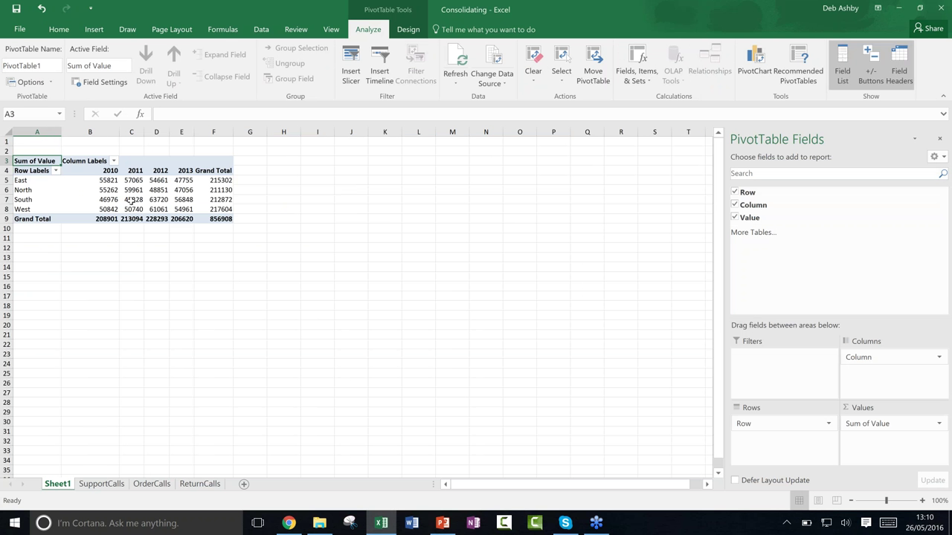
pyautogui.moveTo(131, 199)
# - Close Consolidating.xlsx via Alt+F4 with Don't Save, then open the Managing workbook
pyautogui.moveTo(701, 23); pyautogui.dragTo(508, 76)
pyautogui.hotkey('alt', 'F4')
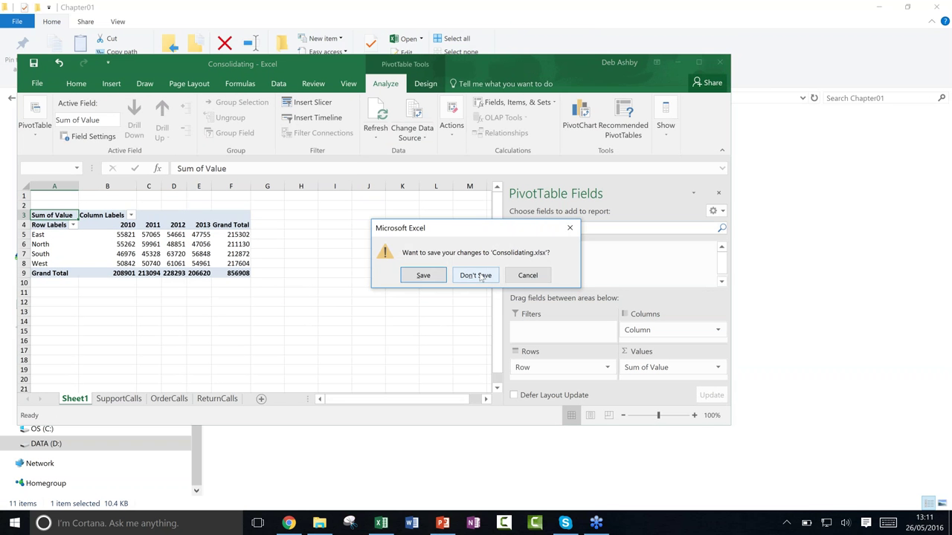
pyautogui.click(475, 276)
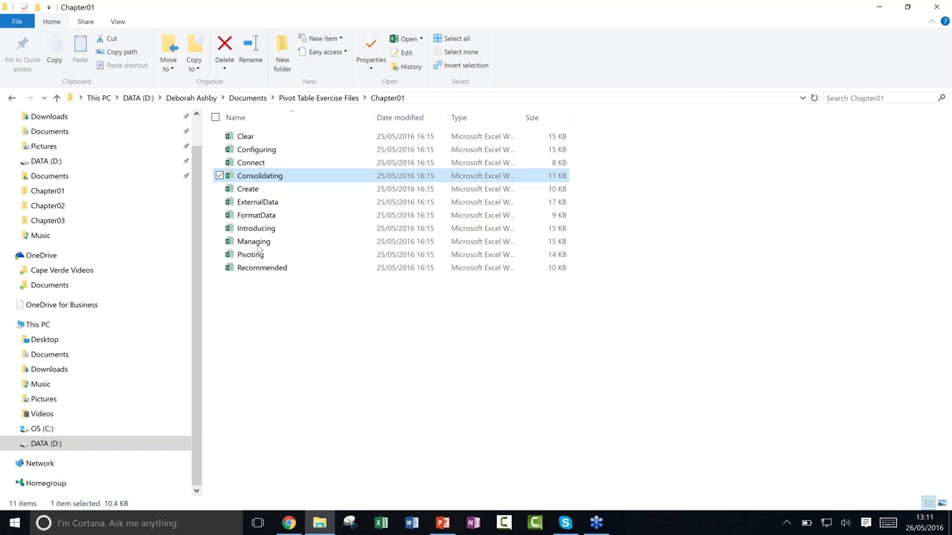
pyautogui.doubleClick(253, 242)
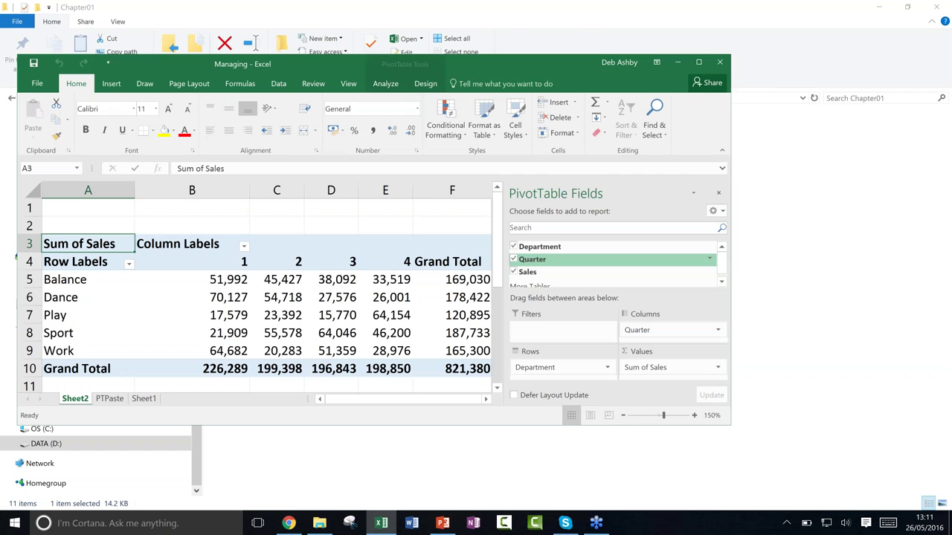
# - Maximize the Managing workbook and select a pivot value cell to bring up PivotTable Analyze
pyautogui.click(698, 64)
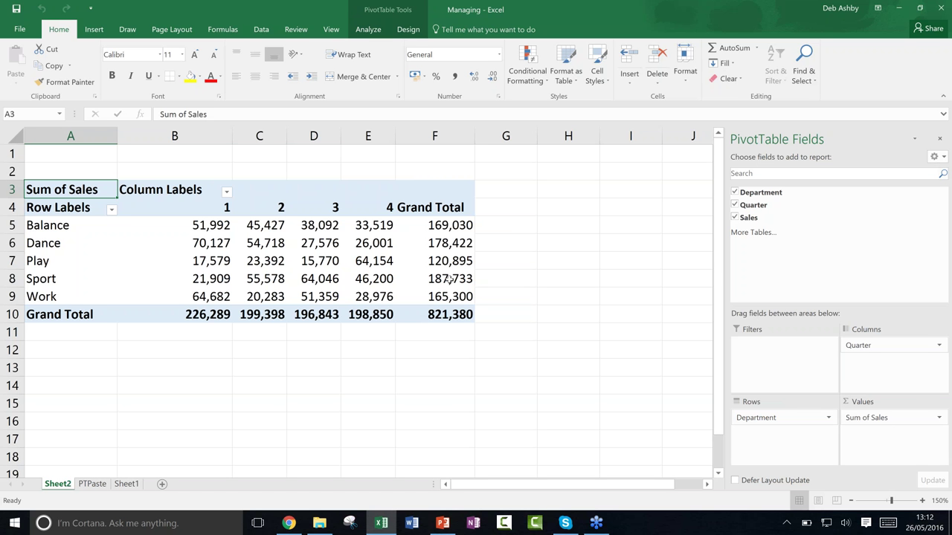
pyautogui.click(260, 244)
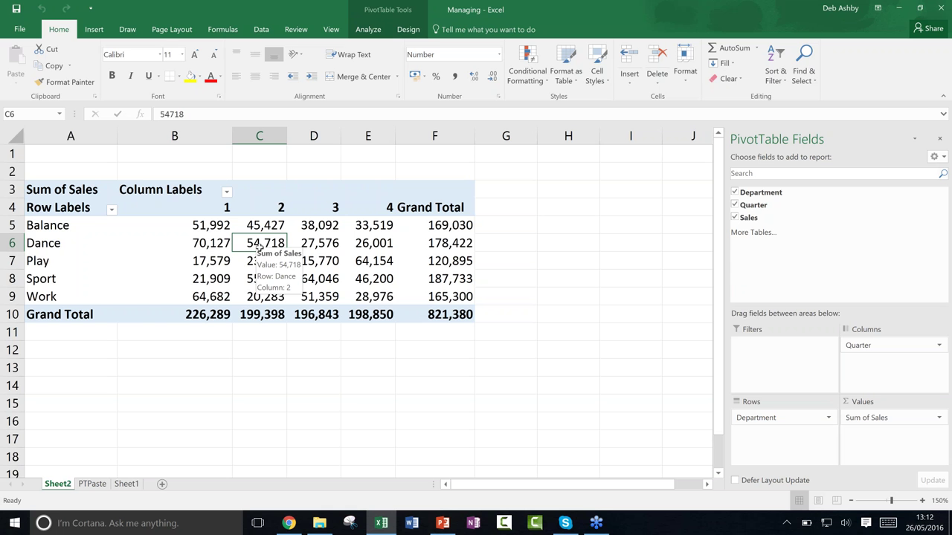
pyautogui.click(192, 242)
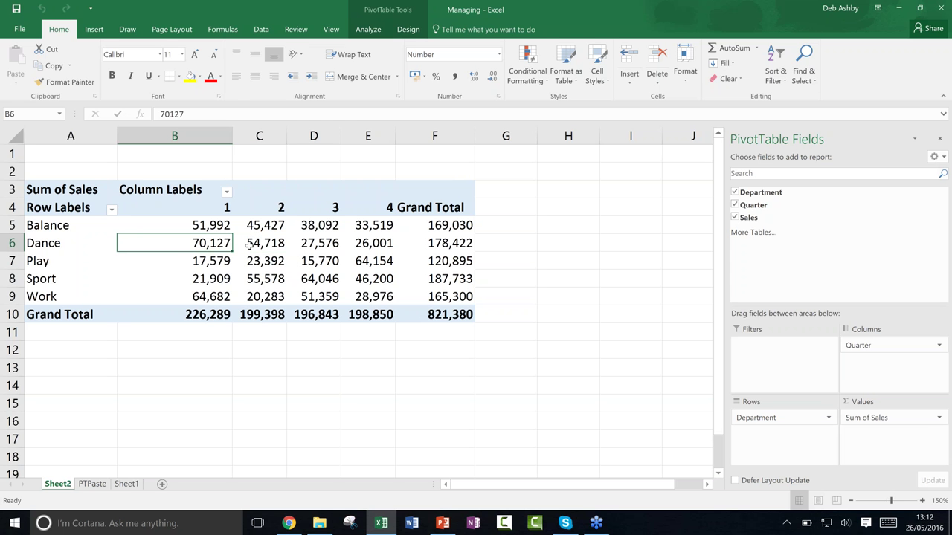
pyautogui.click(385, 30)
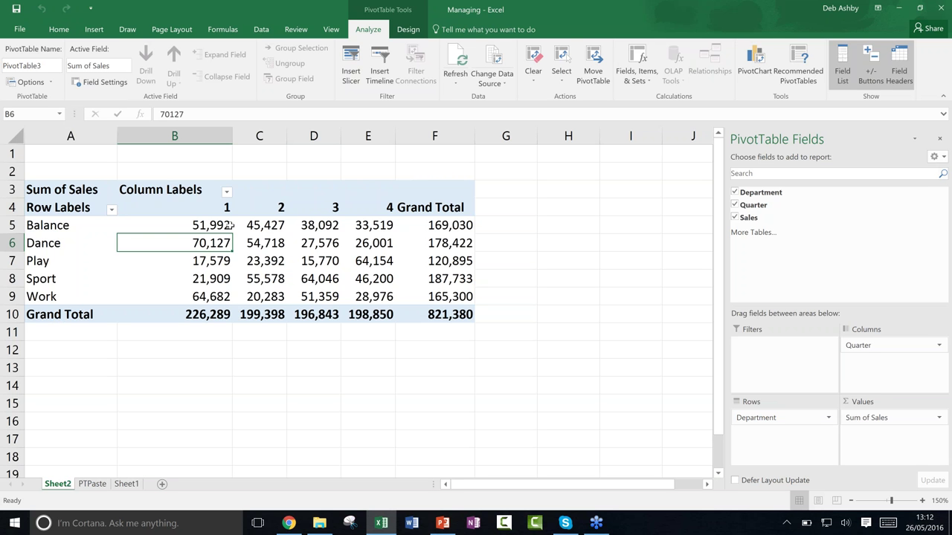
# - Try selecting the pivot with Ctrl+A from cell C6, clearing the selection between attempts
pyautogui.moveTo(230, 224)
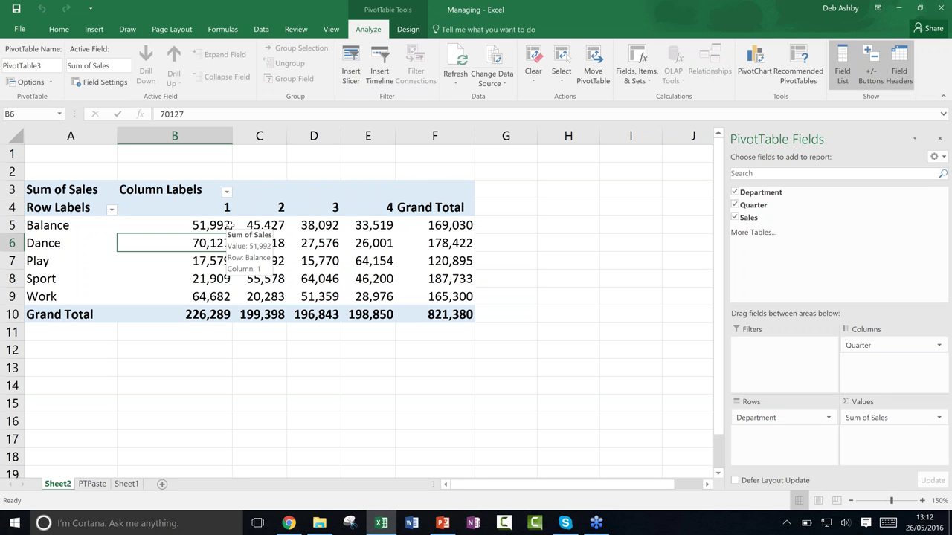
pyautogui.click(265, 245)
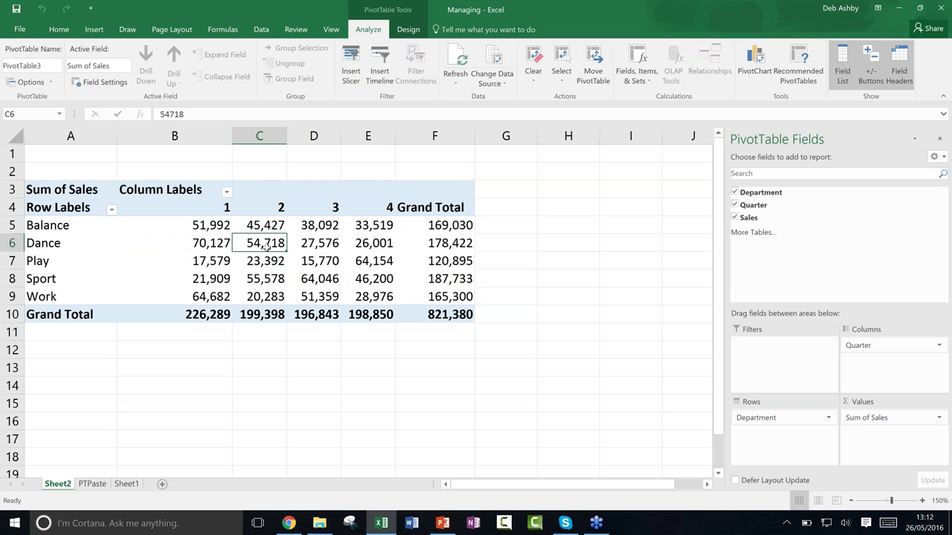
pyautogui.moveTo(265, 247)
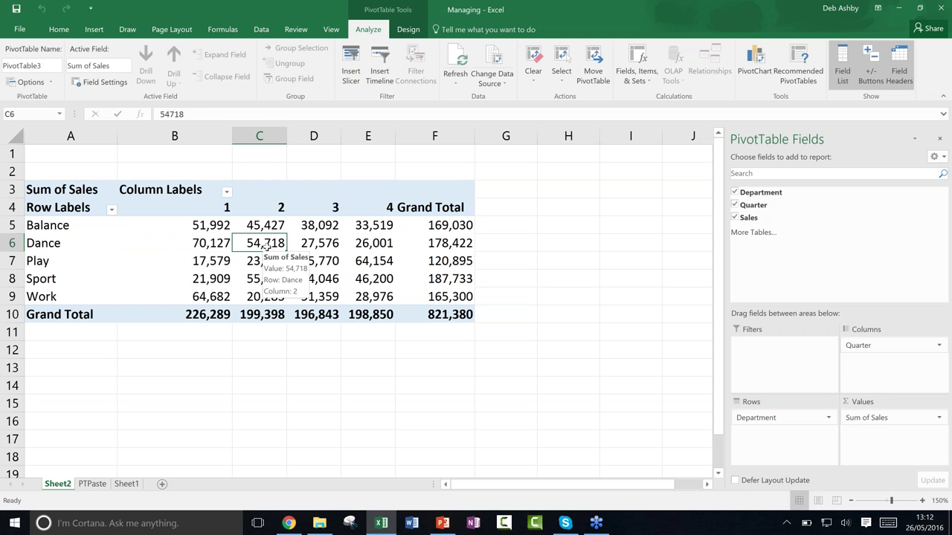
pyautogui.hotkey('ctrl', 'a')
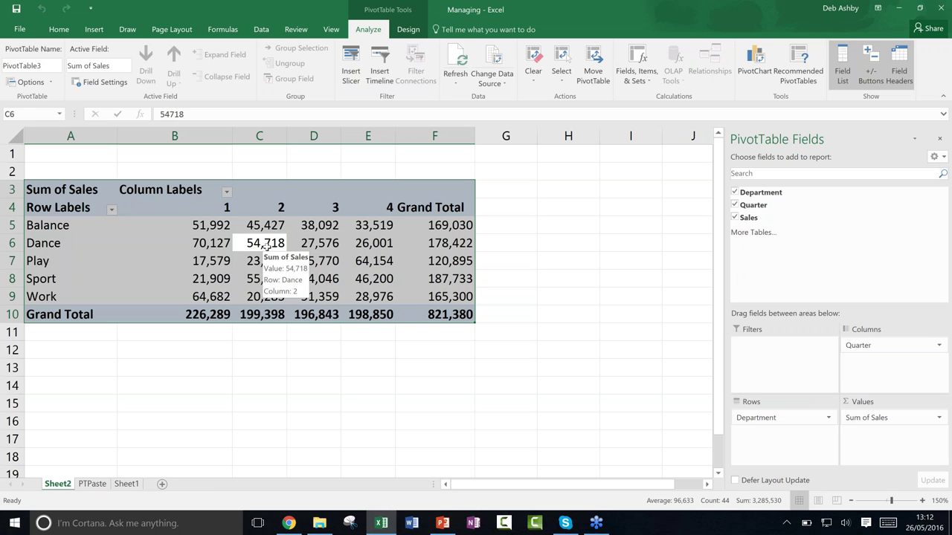
pyautogui.click(602, 272)
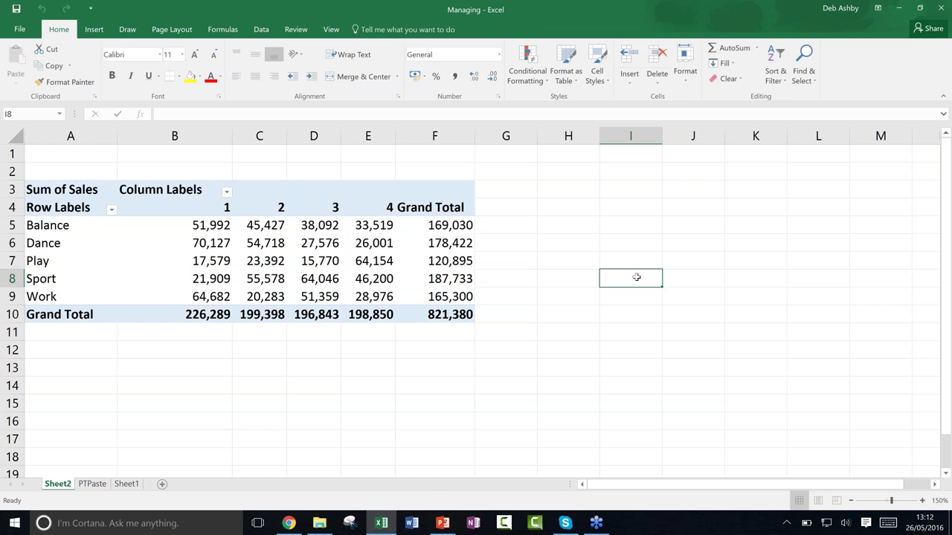
pyautogui.hotkey('ctrl', 'a')
pyautogui.click(567, 227)
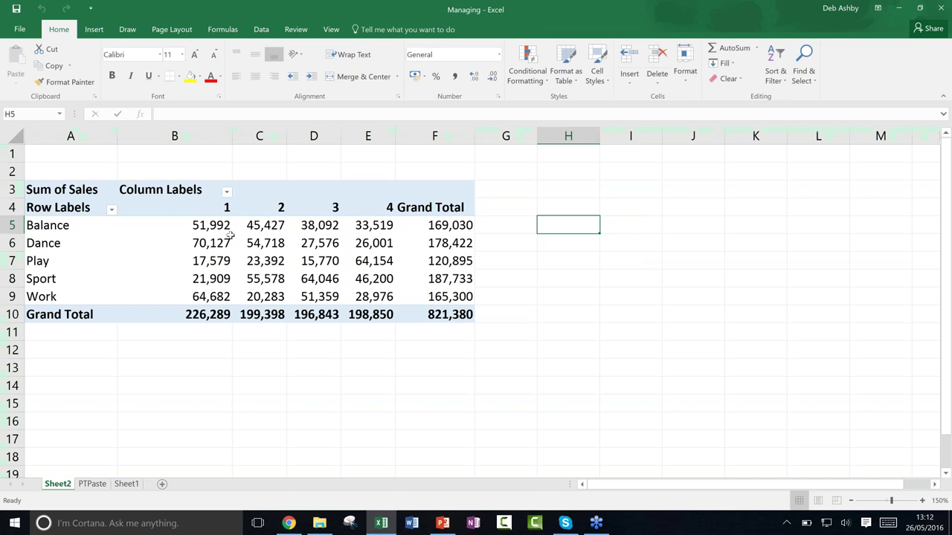
pyautogui.click(262, 240)
pyautogui.hotkey('ctrl', 'a')
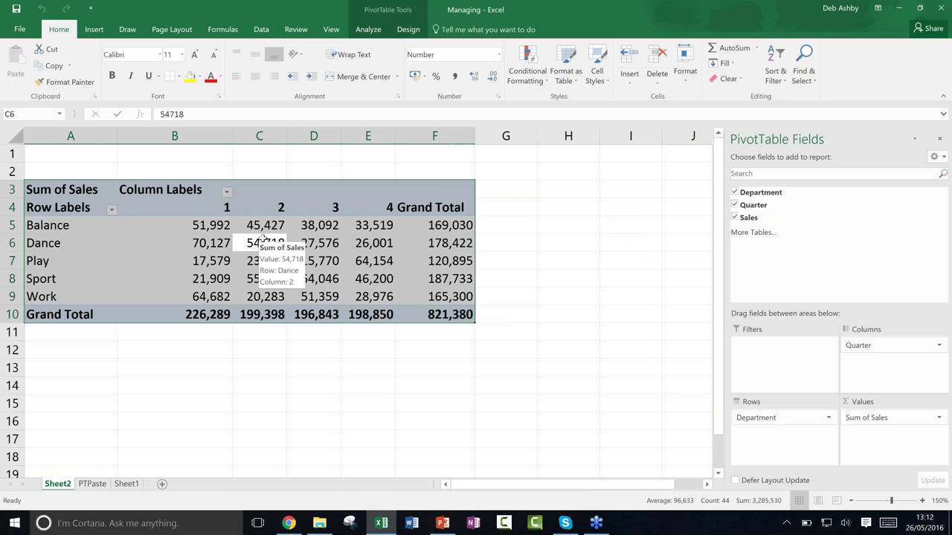
pyautogui.click(579, 228)
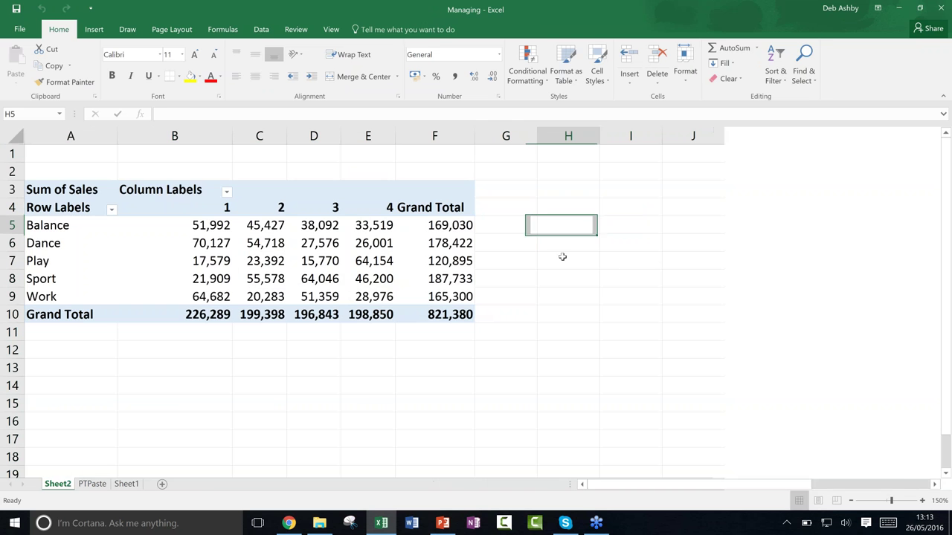
# - Select the entire PivotTable A3:F10 with Analyze > Select and check its name, PivotTable3
pyautogui.click(249, 243)
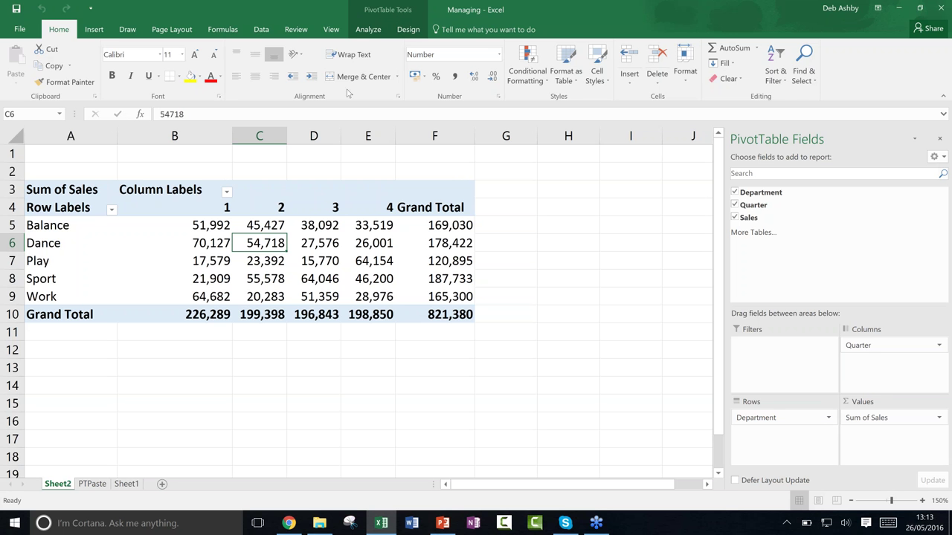
pyautogui.click(367, 32)
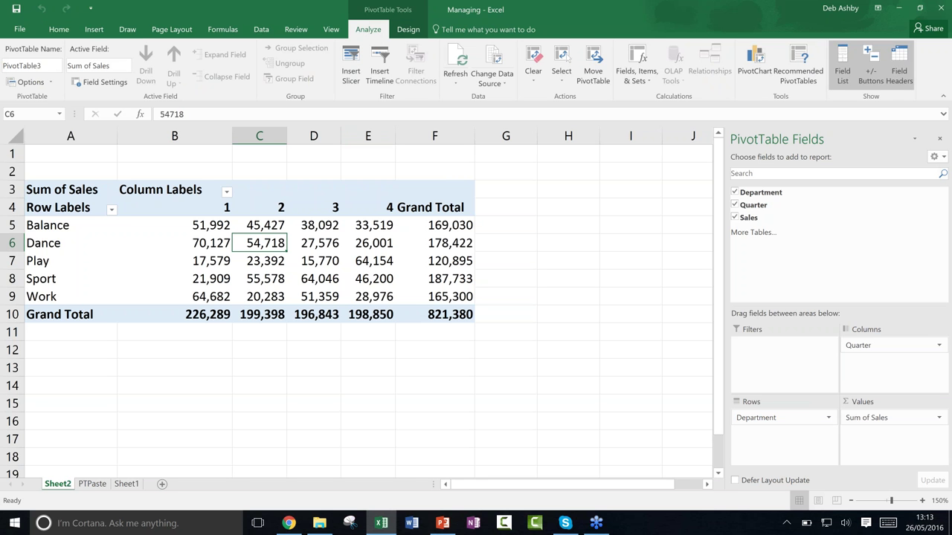
pyautogui.click(559, 74)
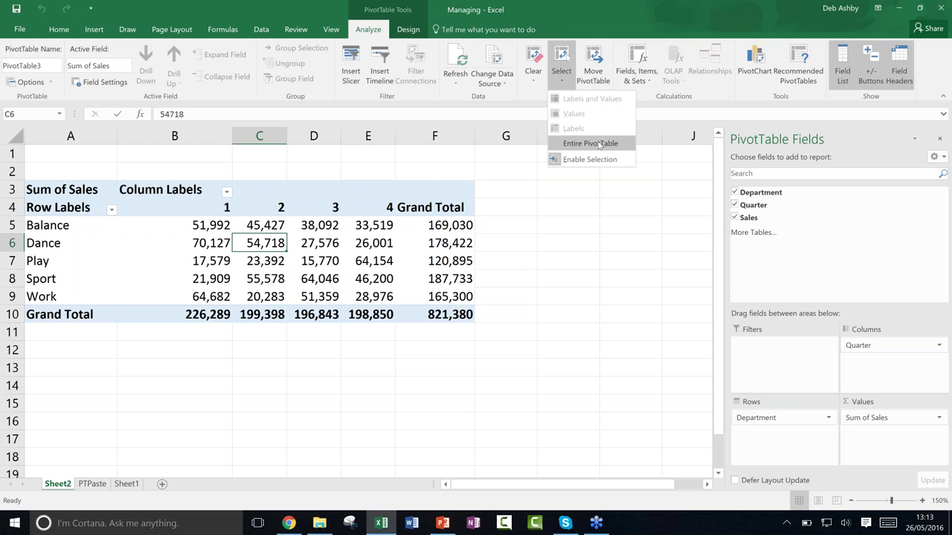
pyautogui.click(613, 147)
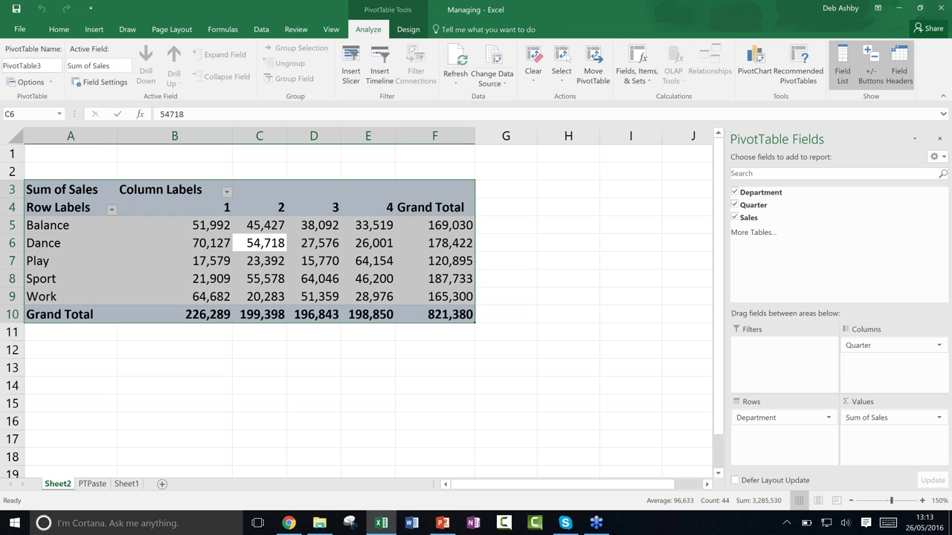
pyautogui.click(42, 66)
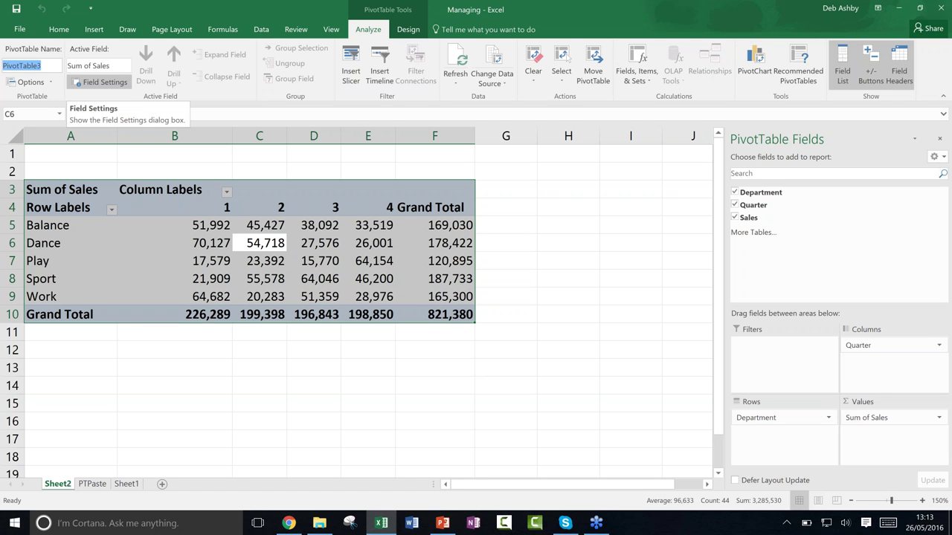
# - Rename the Sales PivotTable from PivotTable3 to DeptQuarter
pyautogui.write('Dep')
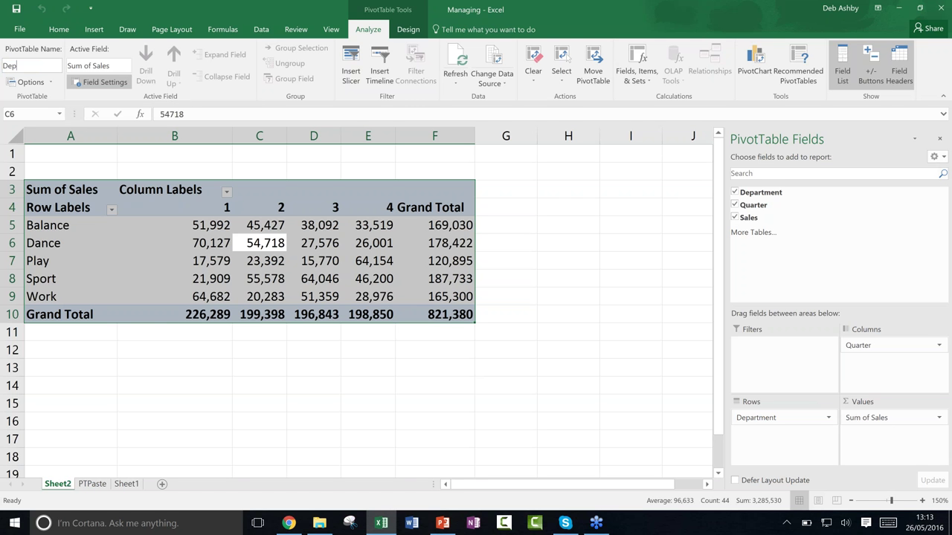
pyautogui.write('tQuarter')
pyautogui.click(52, 64)
pyautogui.press('Return')
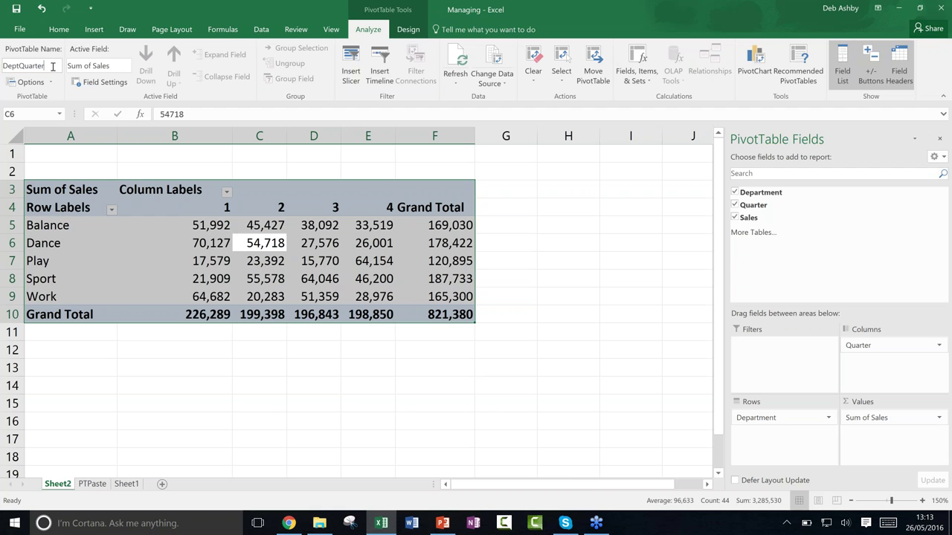
pyautogui.click(624, 281)
pyautogui.click(59, 113)
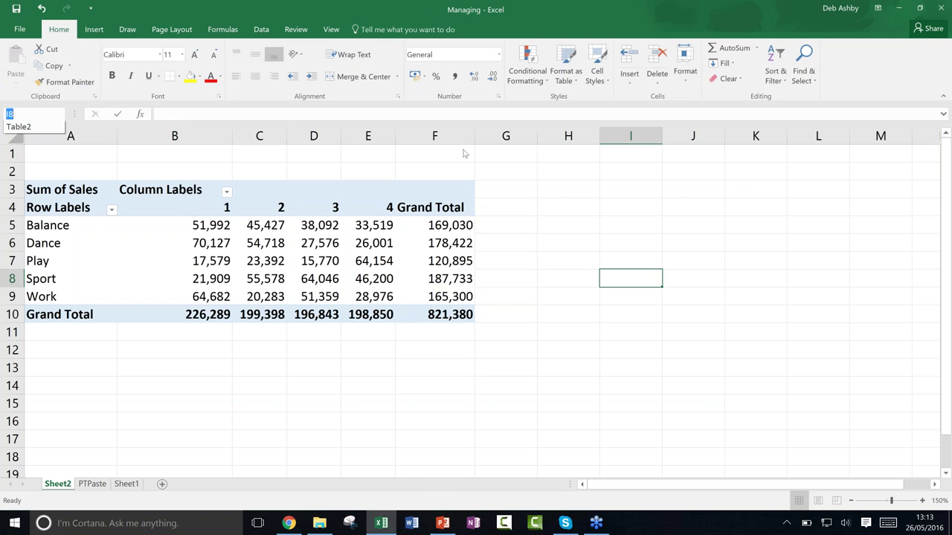
# - Dismiss the names list and click into the DeptQuarter pivot on the Dance quarter 2 value
pyautogui.press('Escape')
pyautogui.click(227, 245)
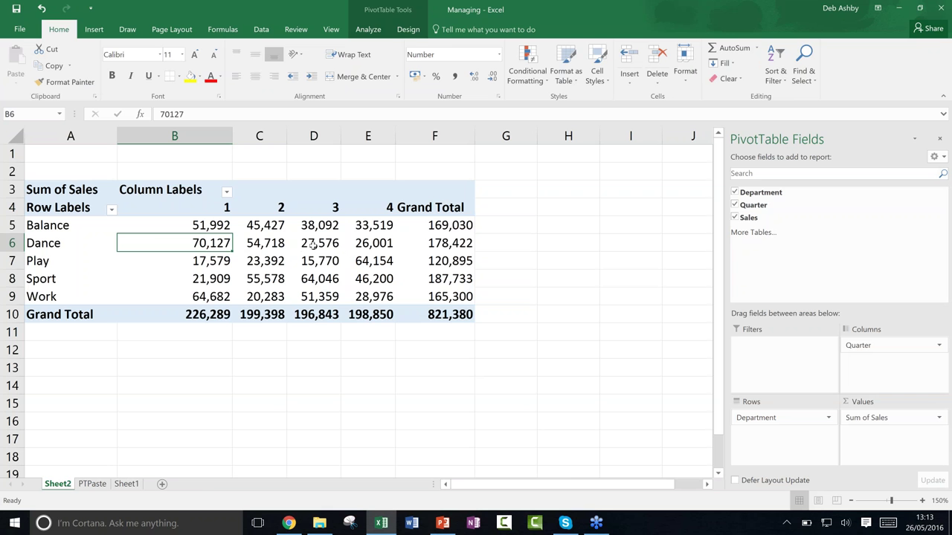
pyautogui.moveTo(314, 245)
pyautogui.click(300, 240)
pyautogui.moveTo(327, 245)
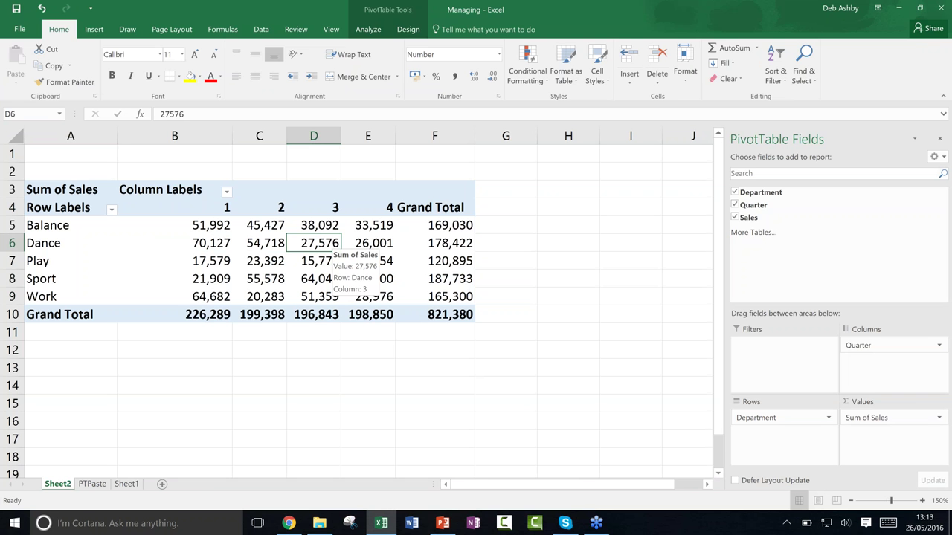
pyautogui.click(562, 225)
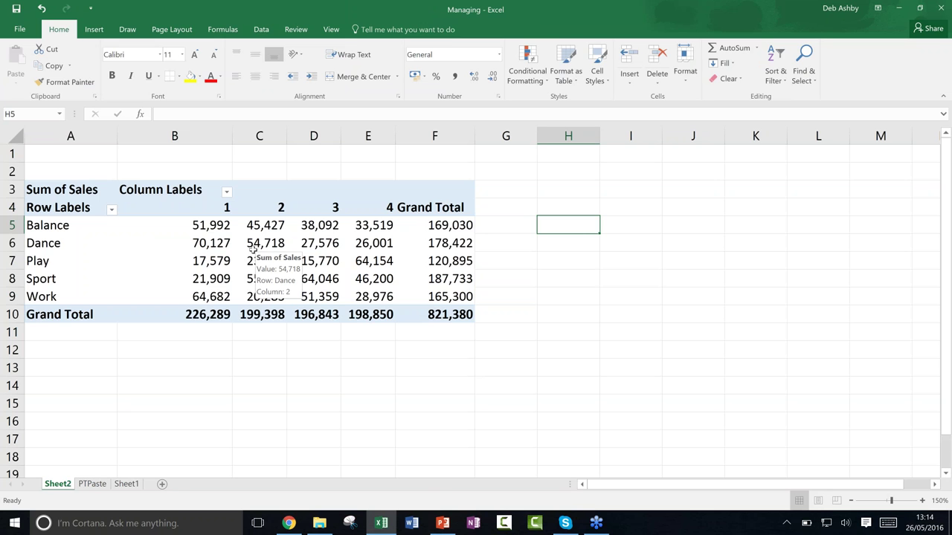
pyautogui.click(256, 243)
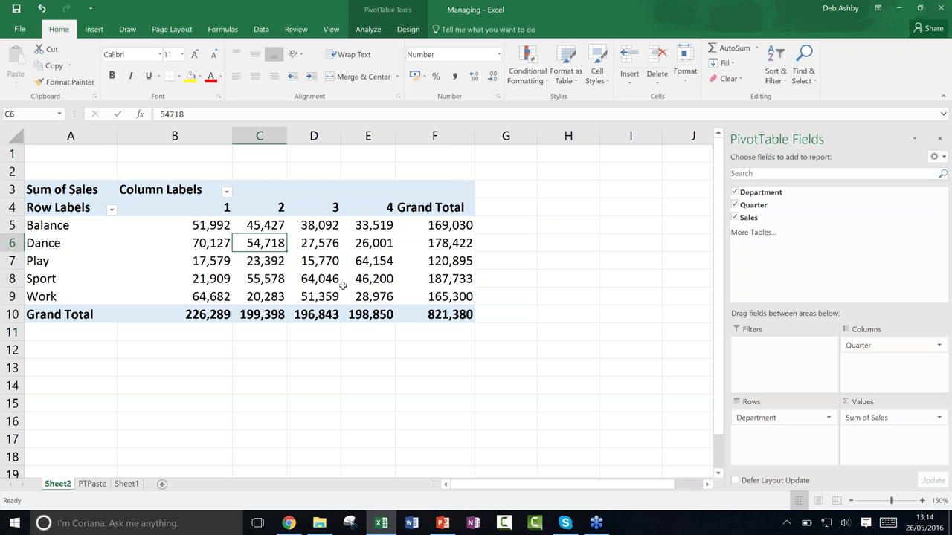
pyautogui.moveTo(342, 285)
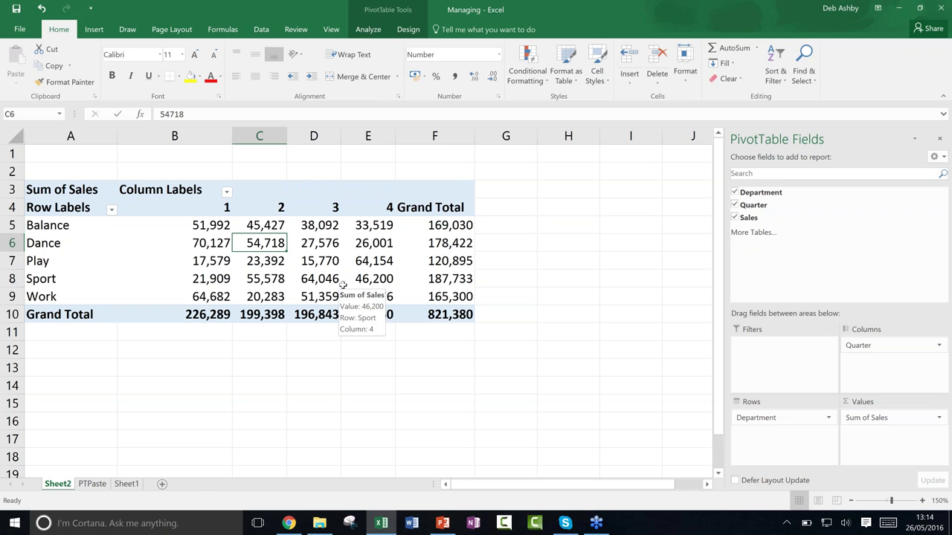
# - Select the entire DeptQuarter PivotTable (A3:F10) and copy it
pyautogui.click(368, 29)
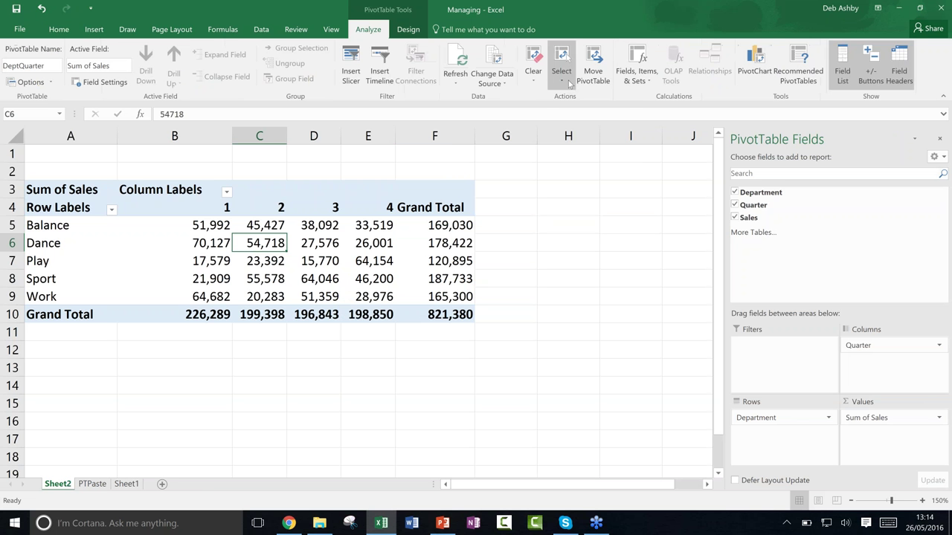
pyautogui.click(562, 74)
pyautogui.click(588, 159)
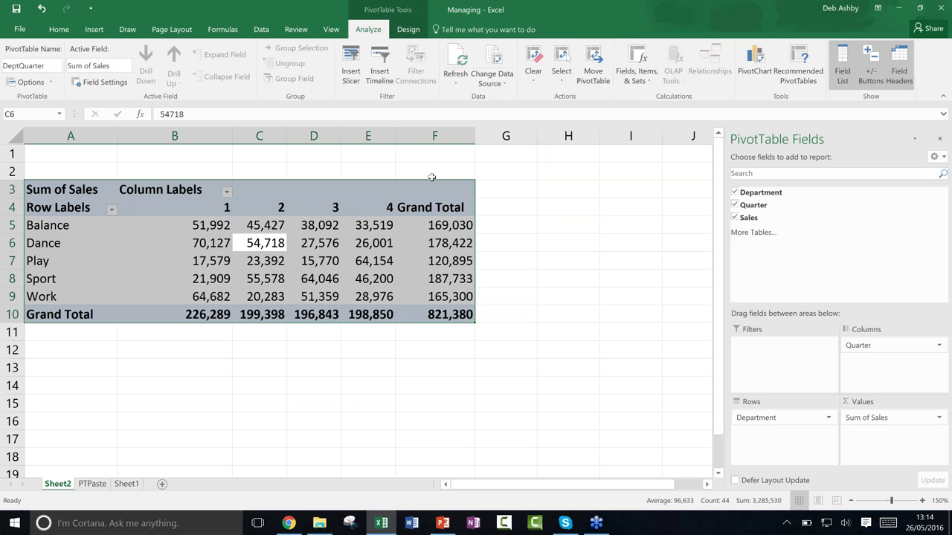
pyautogui.hotkey('ctrl', 'c')
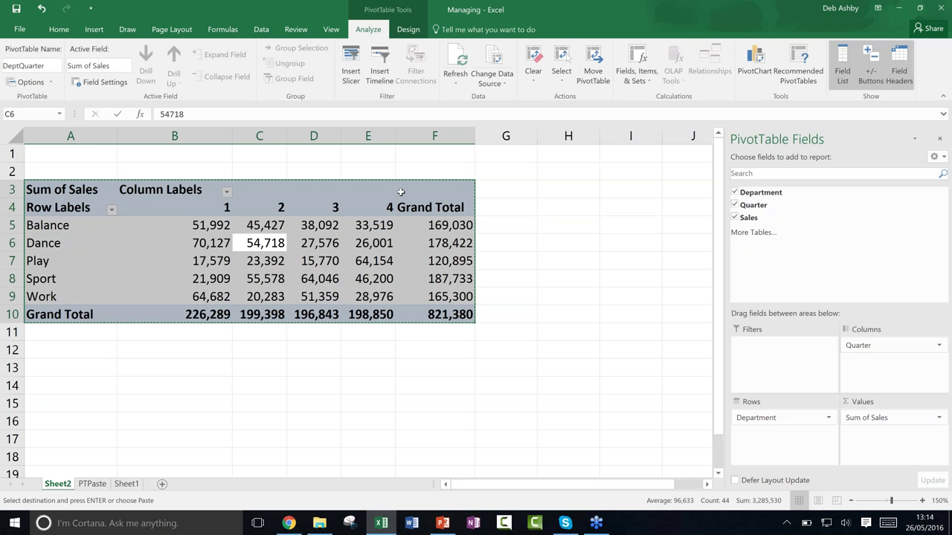
# - Paste the copied pivot onto the PTPaste sheet at cell A2, creating PivotTable1
pyautogui.click(92, 484)
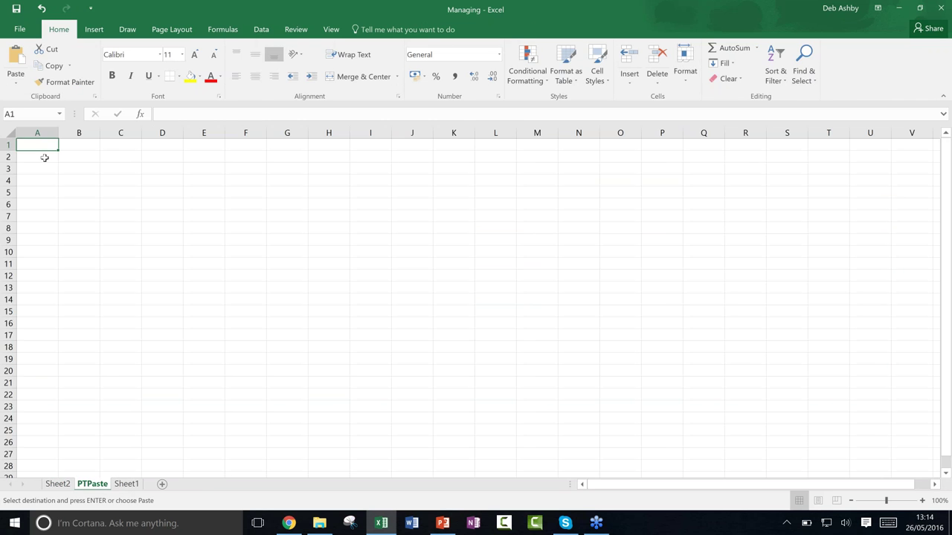
pyautogui.click(46, 157)
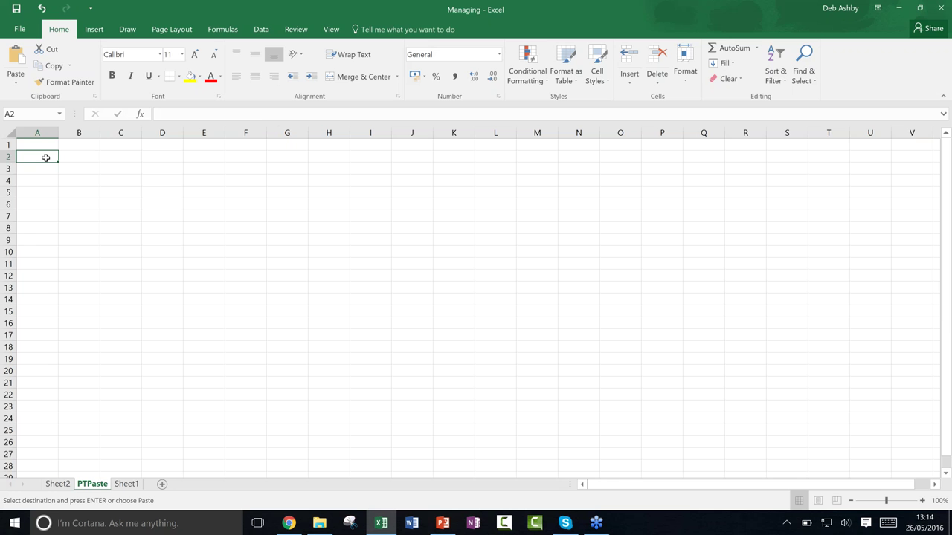
pyautogui.hotkey('ctrl', 'v')
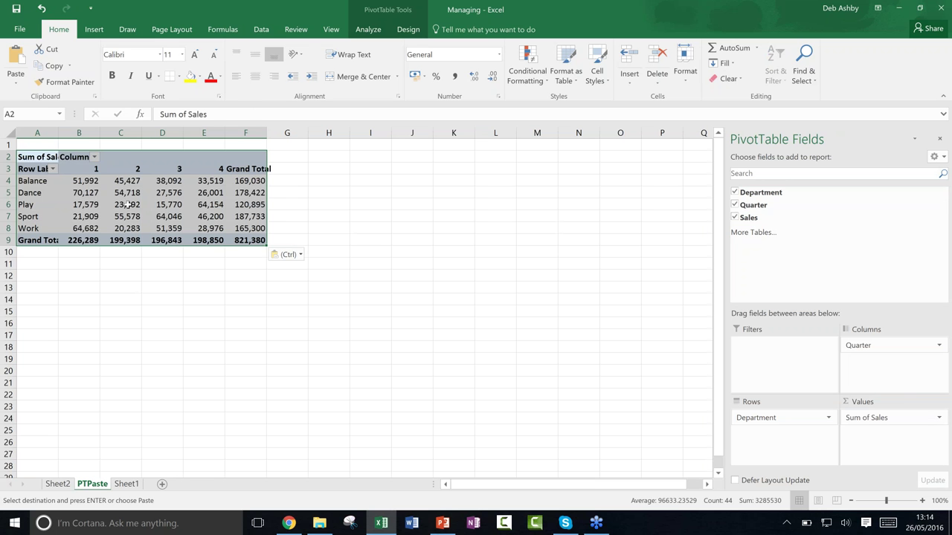
pyautogui.click(362, 32)
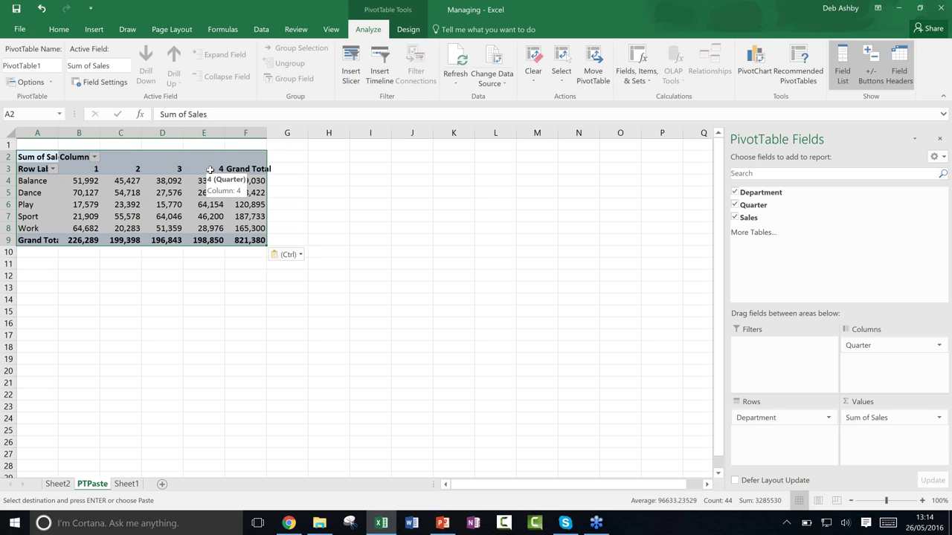
# - Clear all fields from the pasted PivotTable1, then restore down and close the Managing workbook
pyautogui.click(533, 81)
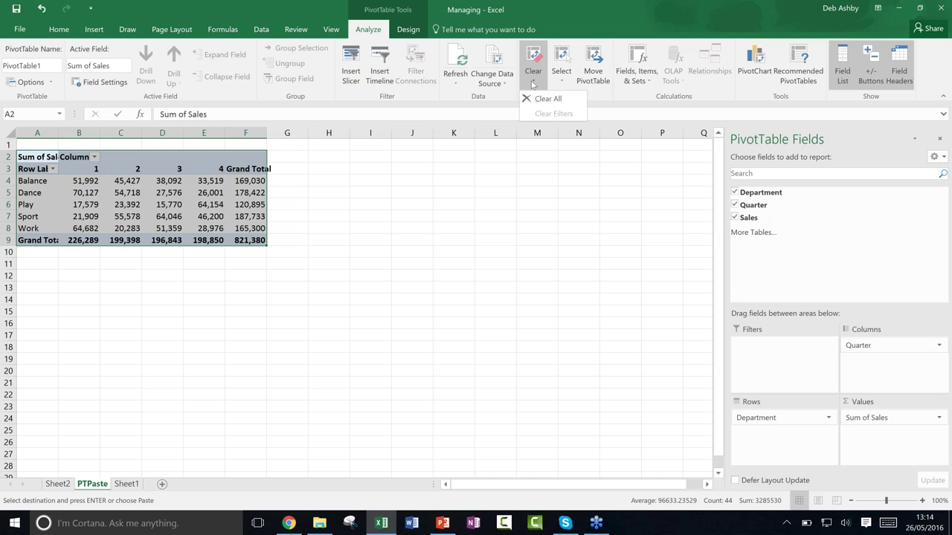
pyautogui.click(537, 100)
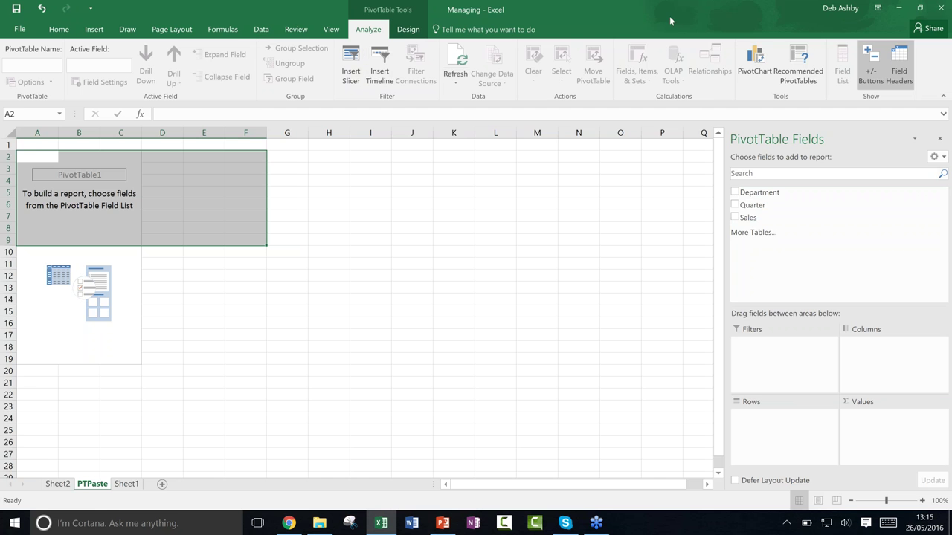
pyautogui.moveTo(669, 16); pyautogui.dragTo(514, 41)
pyautogui.hotkey('alt', 'F4')
# - Close Managing without saving, then open Totals from Pivot Table Exercise Files\Chapter02
pyautogui.click(466, 276)
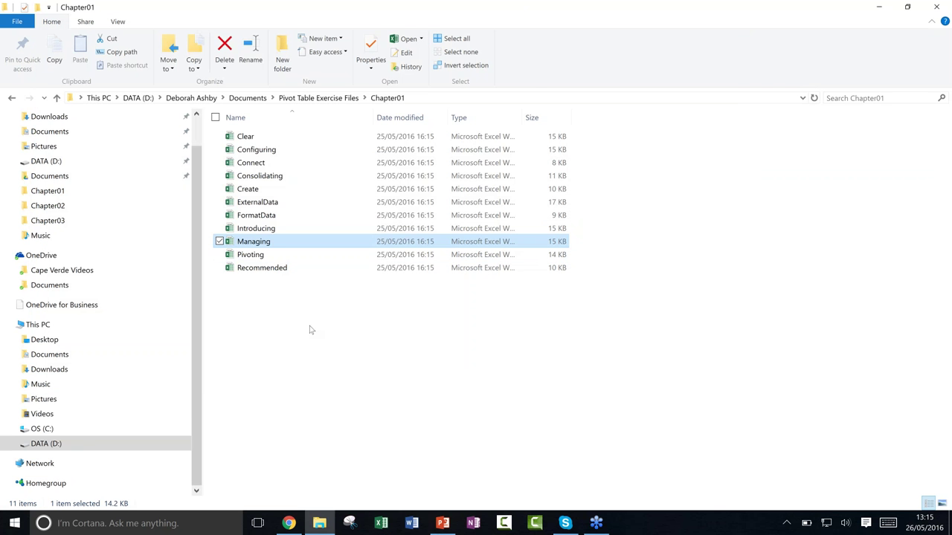
pyautogui.click(327, 97)
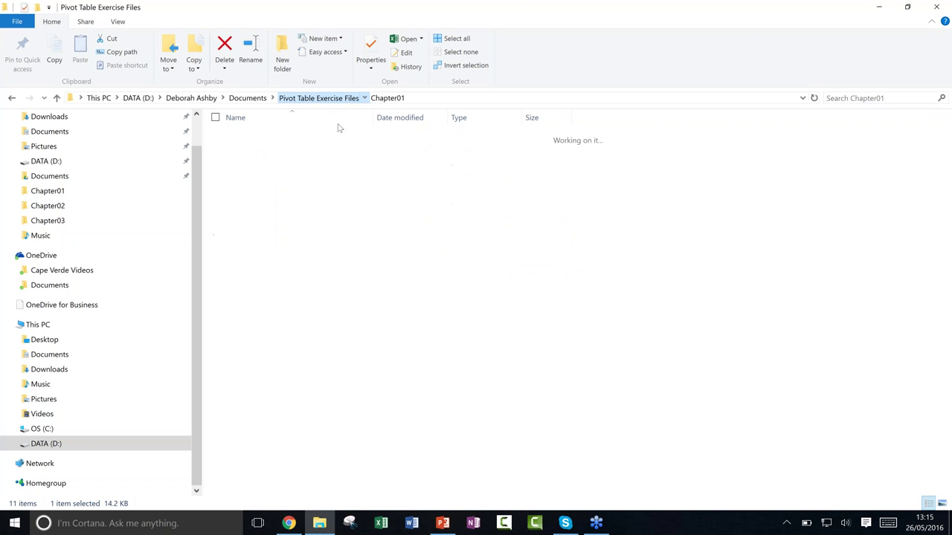
pyautogui.doubleClick(349, 149)
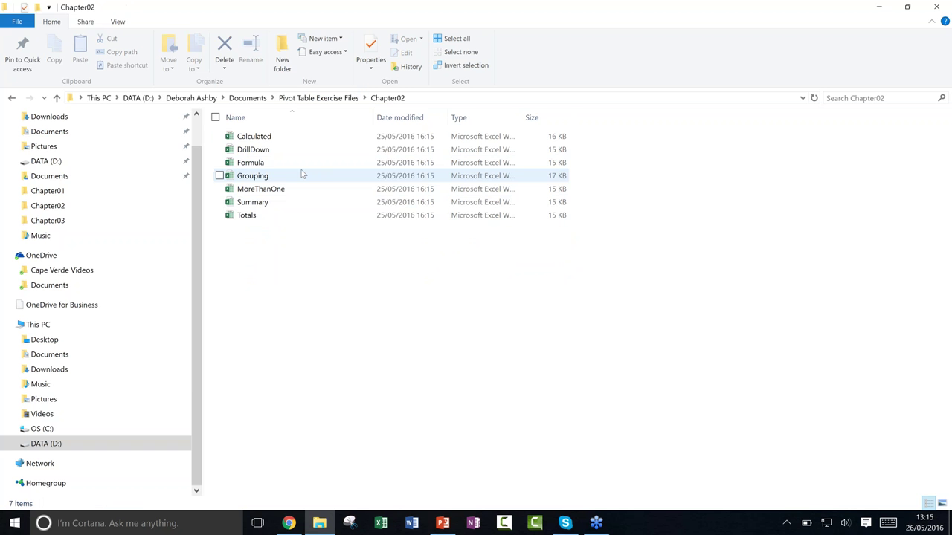
pyautogui.doubleClick(248, 217)
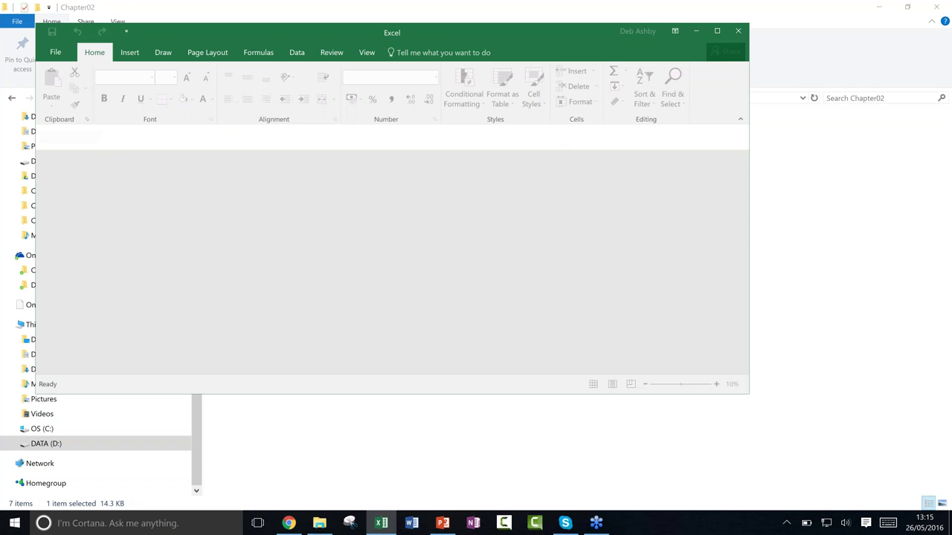
# - Maximize Excel, select the East 2012 quarter 2 value, and show the PivotTable Design options
pyautogui.click(718, 32)
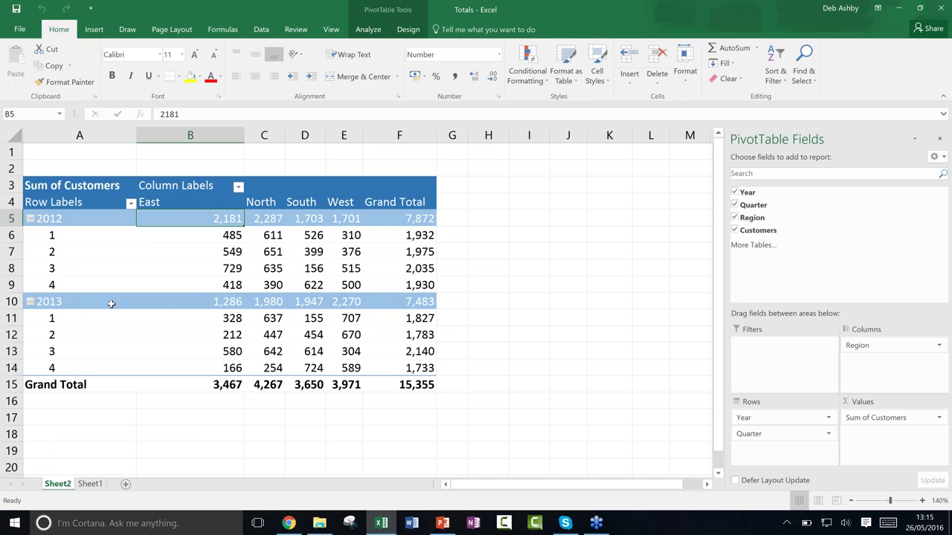
pyautogui.moveTo(183, 334)
pyautogui.moveTo(223, 217)
pyautogui.moveTo(389, 224)
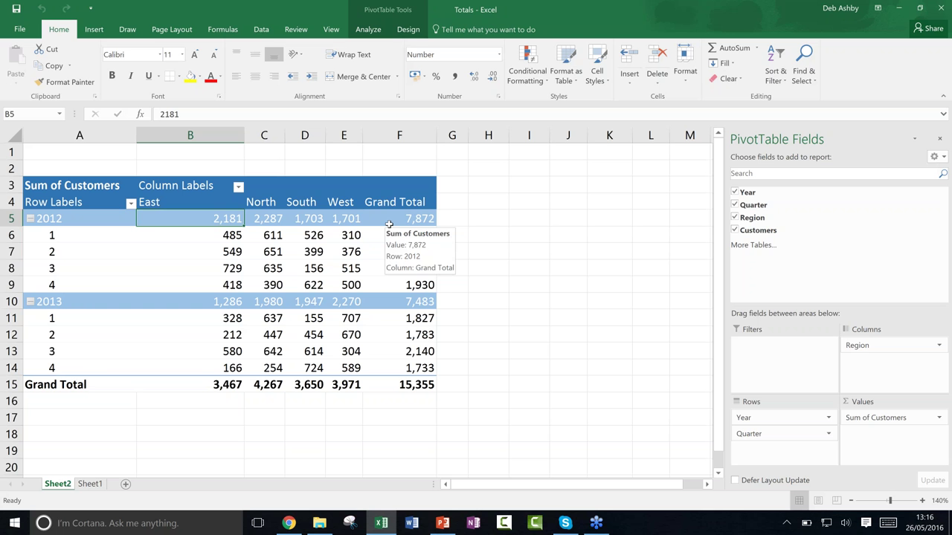
pyautogui.click(206, 250)
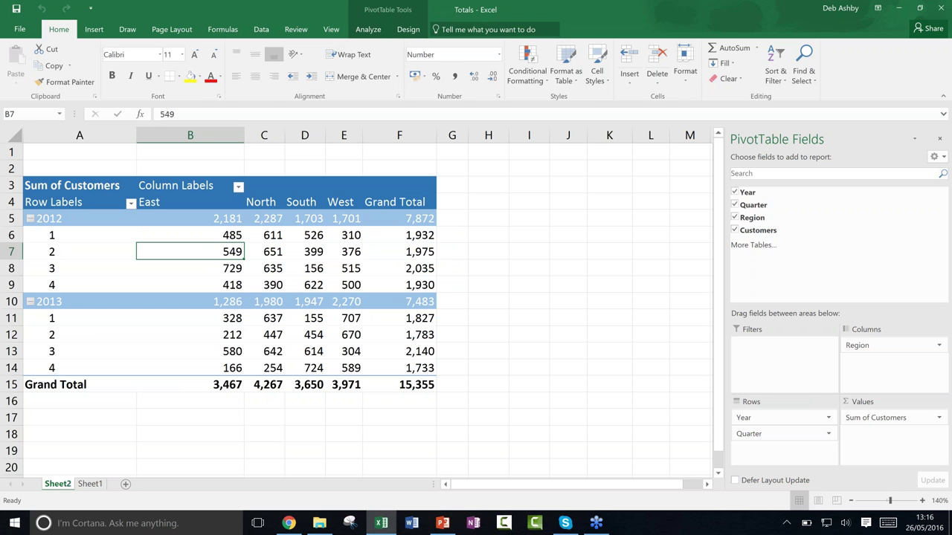
pyautogui.click(408, 29)
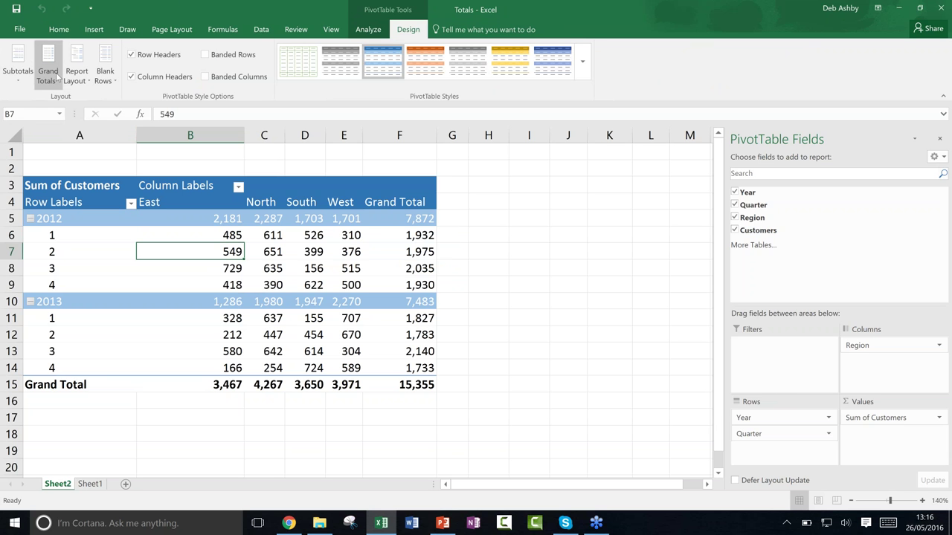
# - Show all subtotals at the bottom of each group, then check the 2012 Total row across regions
pyautogui.click(17, 82)
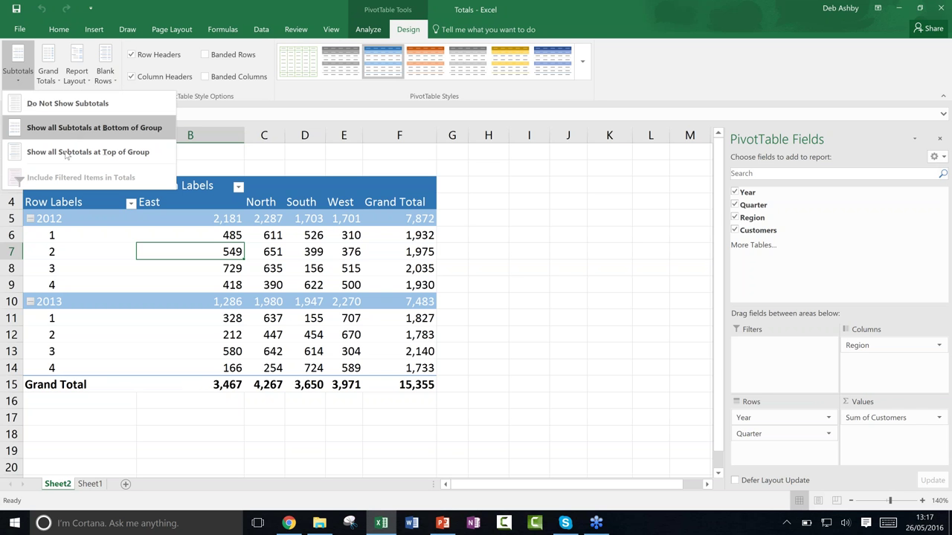
pyautogui.click(102, 128)
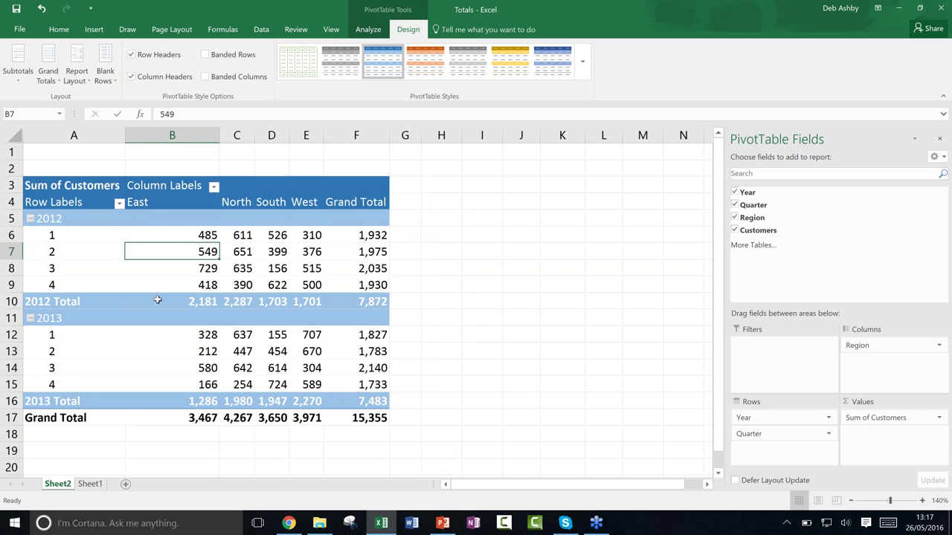
pyautogui.click(204, 301)
pyautogui.click(229, 301)
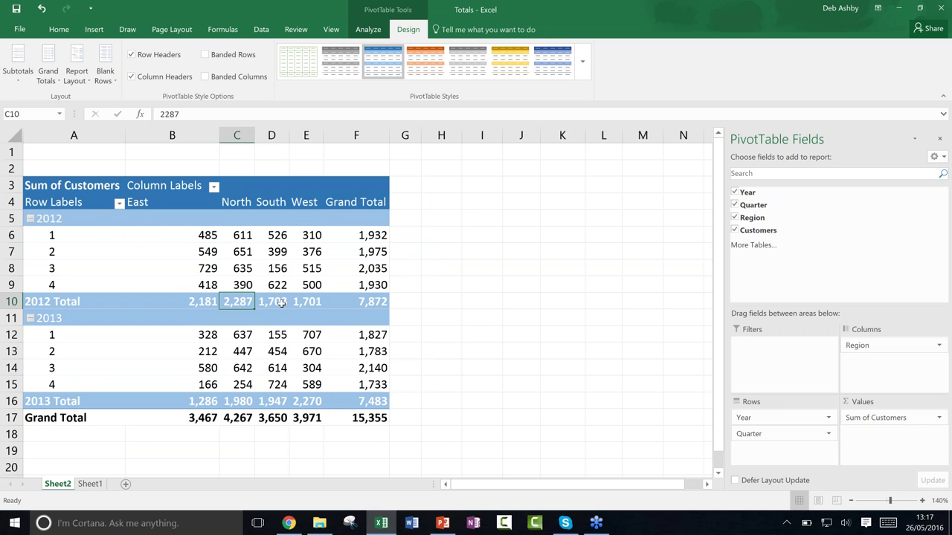
pyautogui.click(271, 302)
pyautogui.click(320, 304)
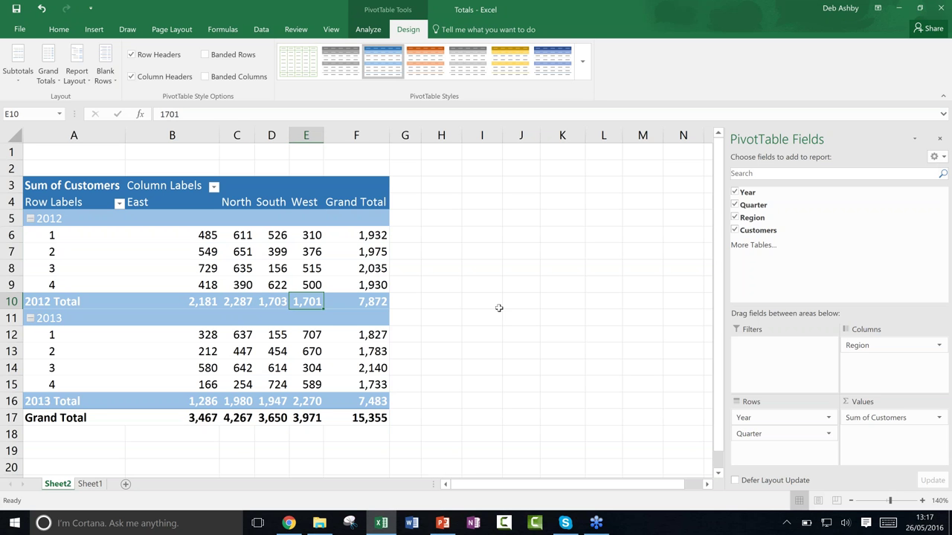
pyautogui.moveTo(203, 418)
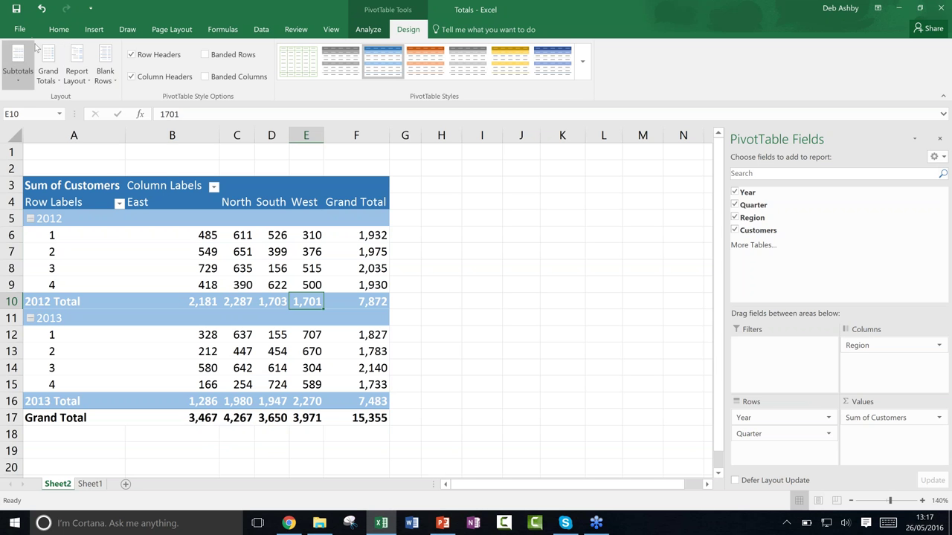
pyautogui.click(53, 77)
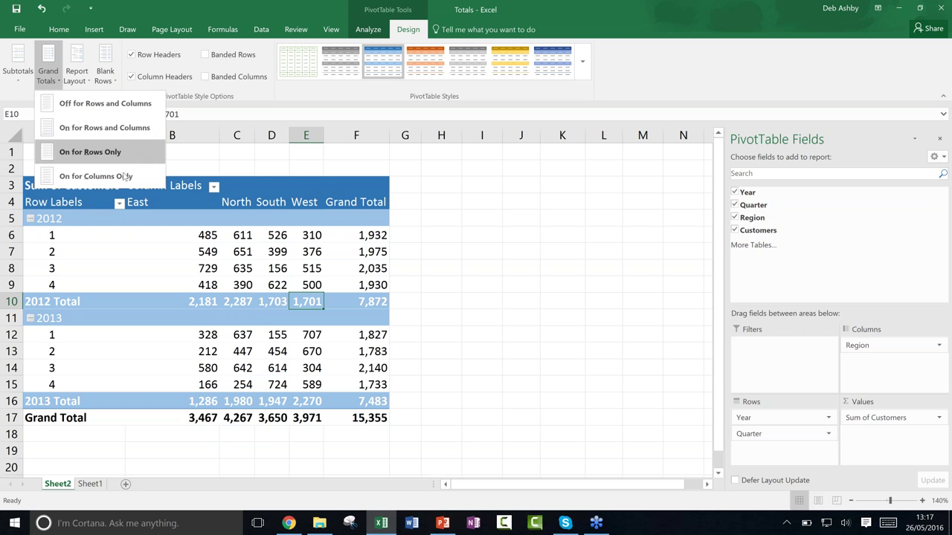
pyautogui.click(109, 110)
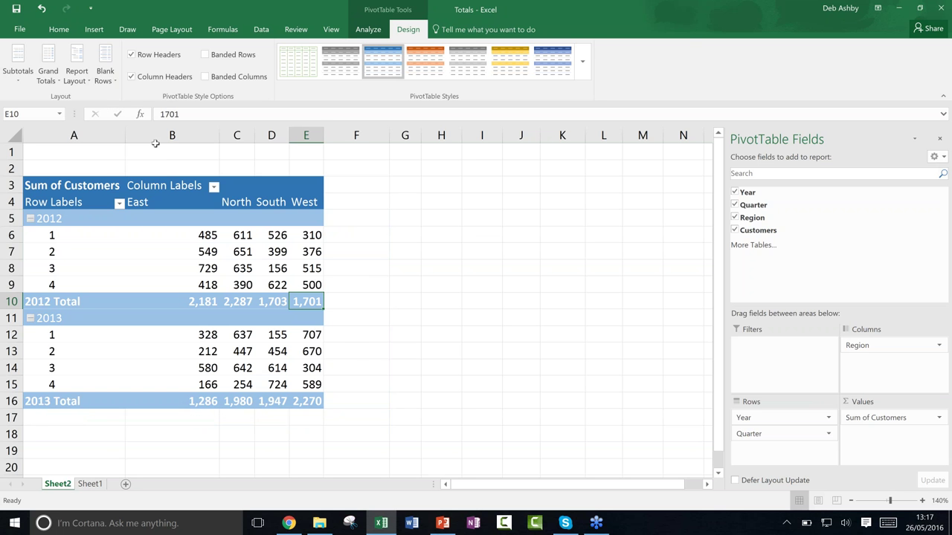
pyautogui.click(48, 71)
pyautogui.click(535, 299)
pyautogui.hotkey('ctrl', 'z')
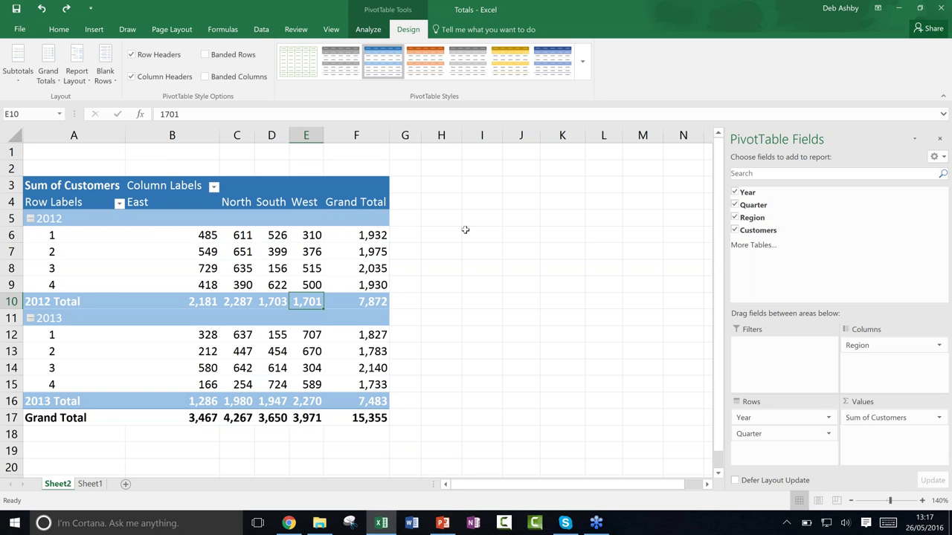
pyautogui.moveTo(277, 255)
pyautogui.moveTo(196, 227)
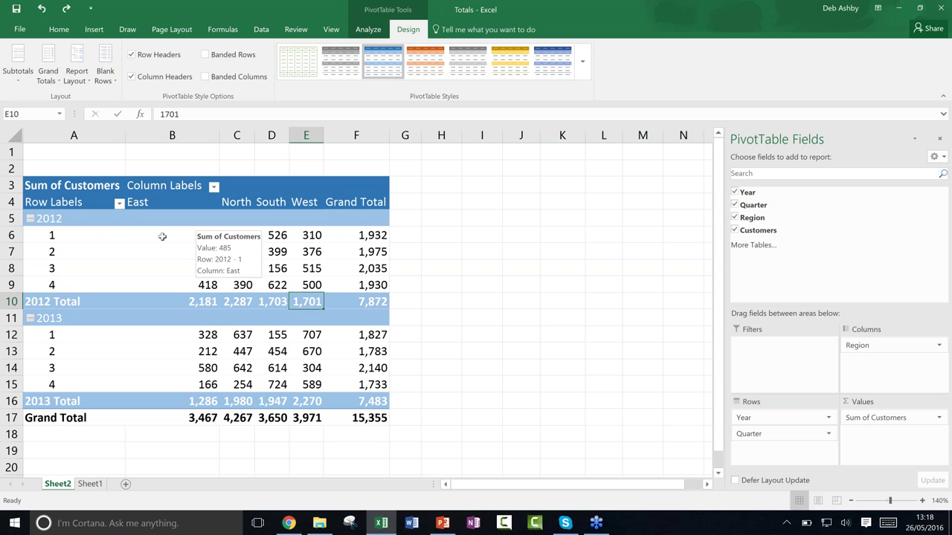
pyautogui.moveTo(162, 237); pyautogui.dragTo(318, 286)
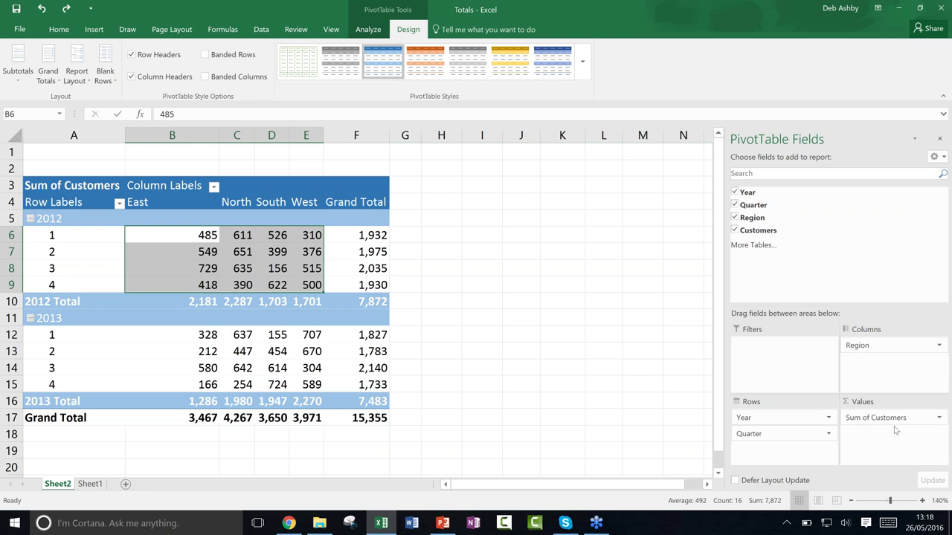
pyautogui.click(246, 251)
pyautogui.click(244, 237)
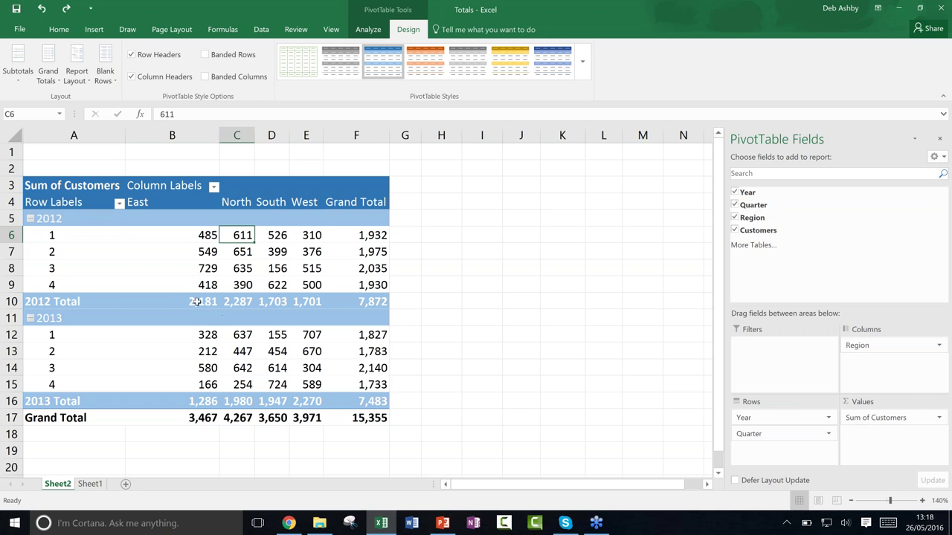
# - Summarize the Customers values by Average instead of Sum
pyautogui.moveTo(201, 303)
pyautogui.click(269, 252)
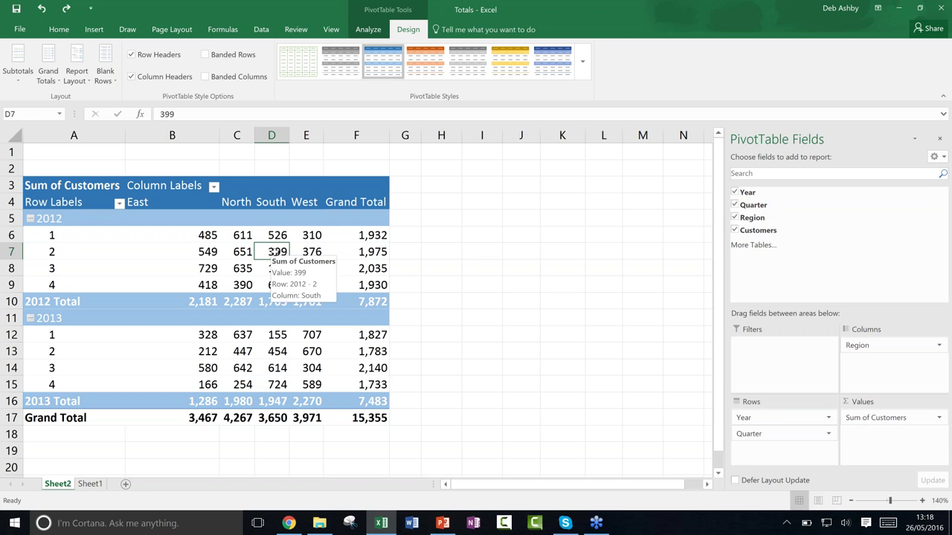
pyautogui.rightClick(275, 253)
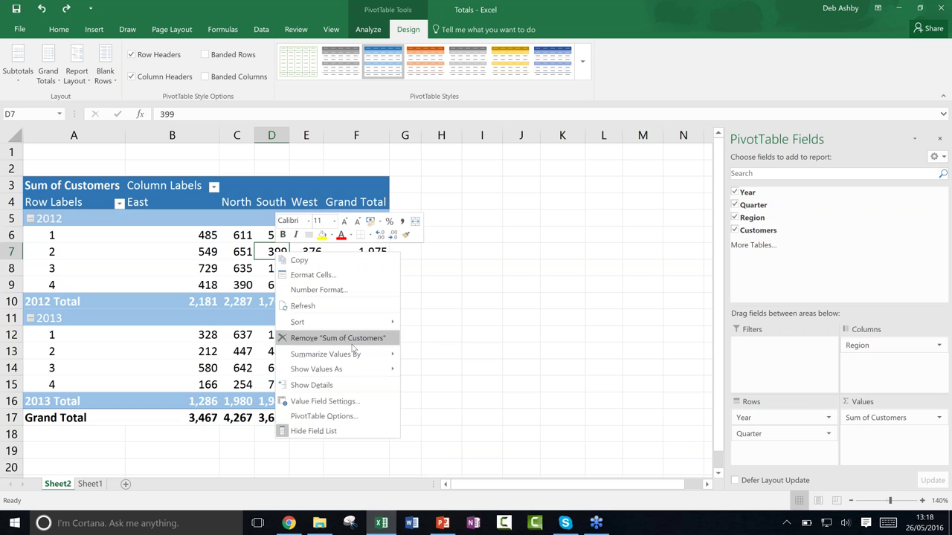
pyautogui.moveTo(324, 359)
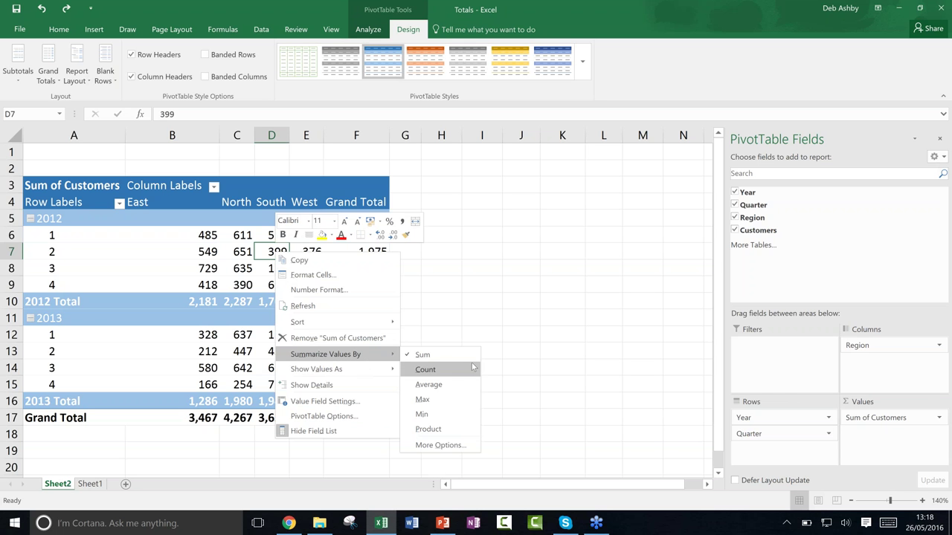
pyautogui.click(461, 386)
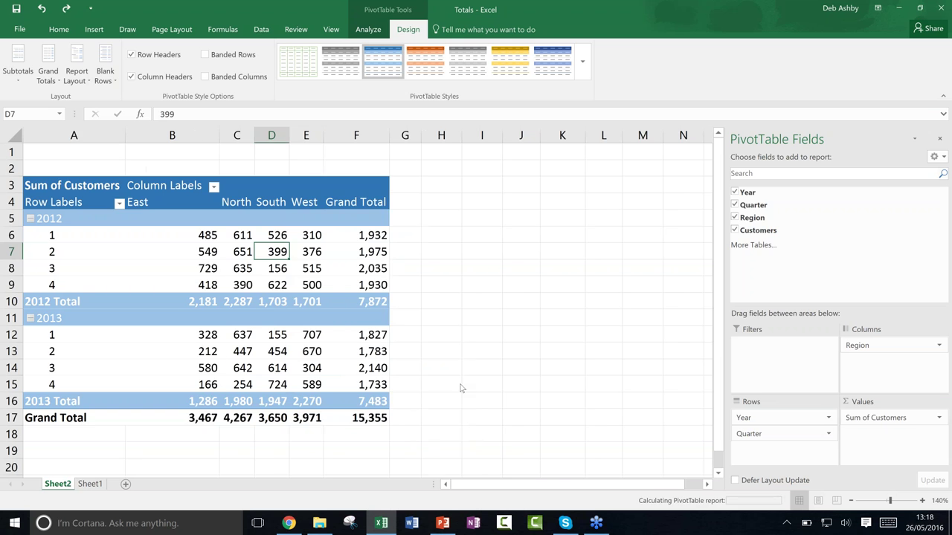
# - Select the 2012 values across regions, then the East and North 2012 values to compare
pyautogui.moveTo(319, 287)
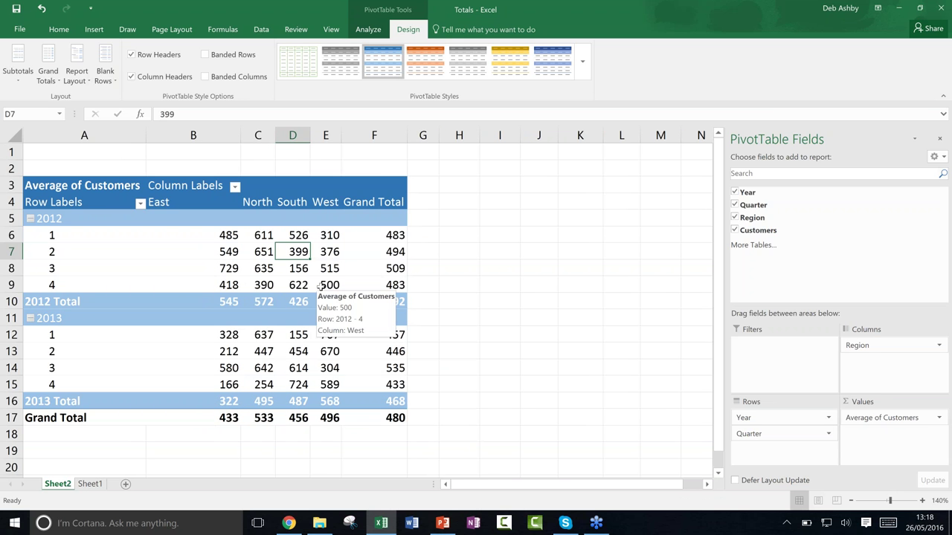
pyautogui.rightClick(227, 235)
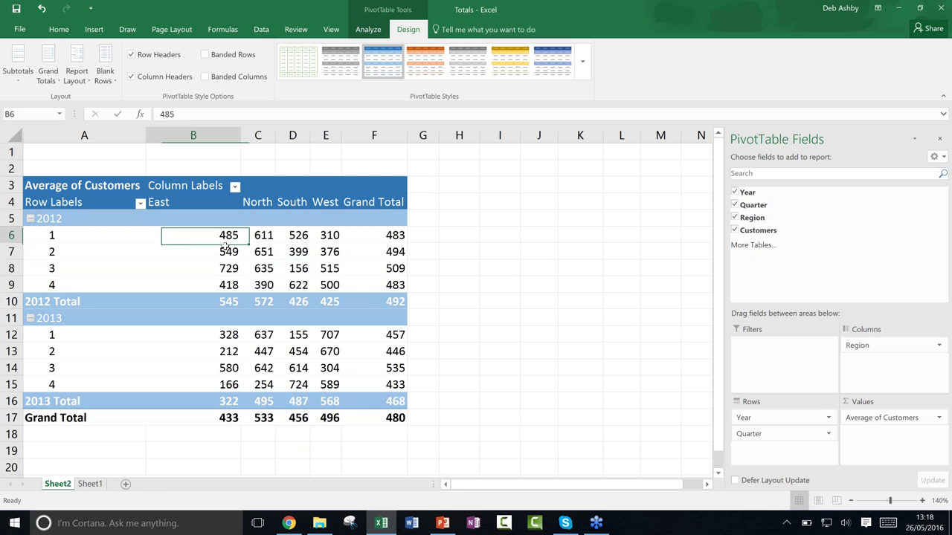
pyautogui.rightClick(176, 234)
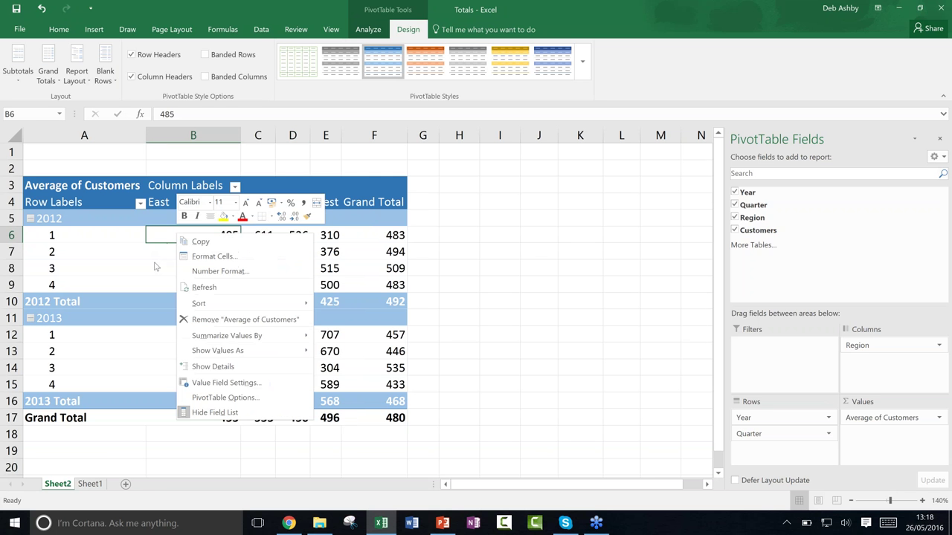
pyautogui.click(172, 235)
pyautogui.moveTo(172, 235); pyautogui.dragTo(328, 282)
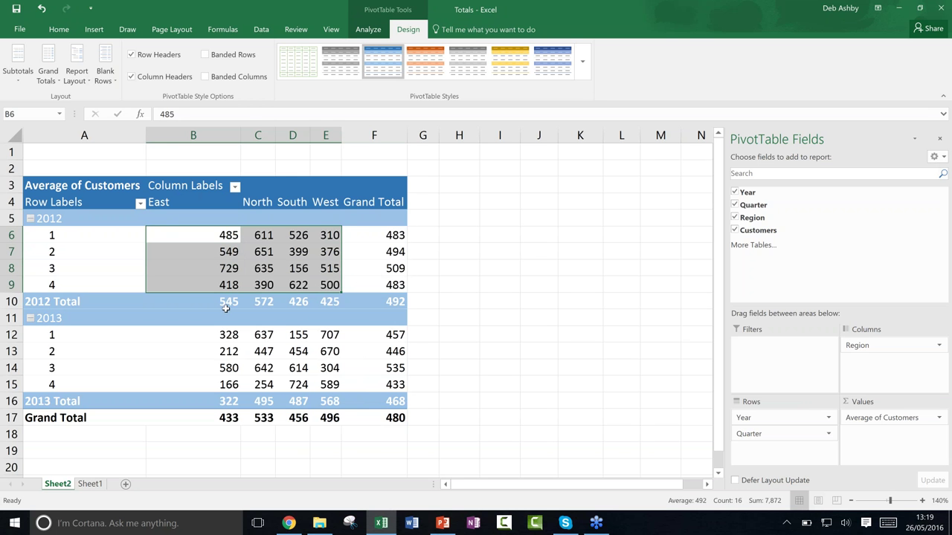
pyautogui.moveTo(216, 301)
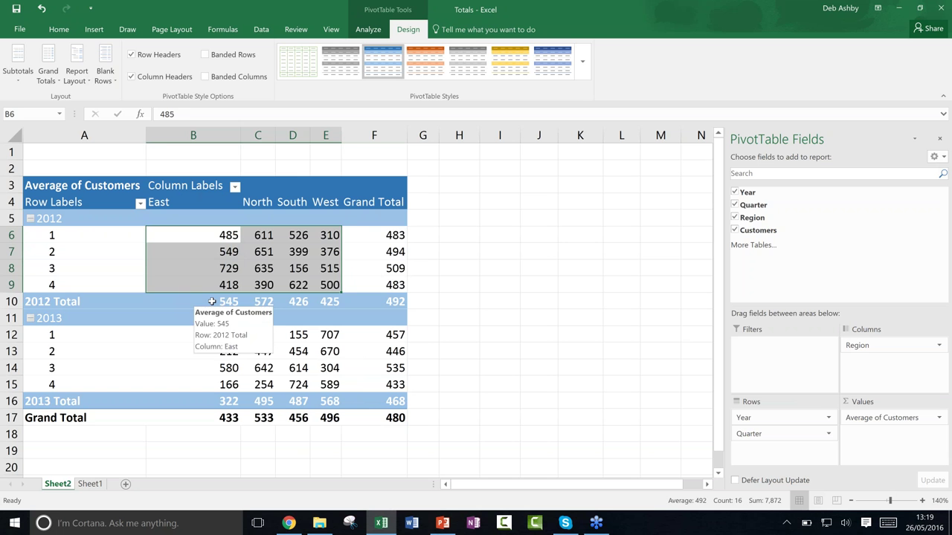
pyautogui.moveTo(214, 235); pyautogui.dragTo(214, 284)
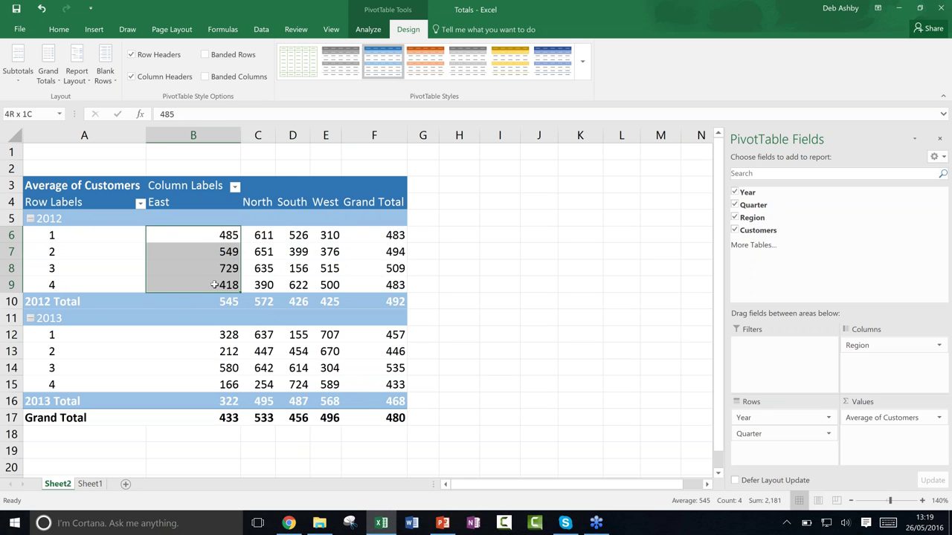
pyautogui.moveTo(264, 236); pyautogui.dragTo(264, 286)
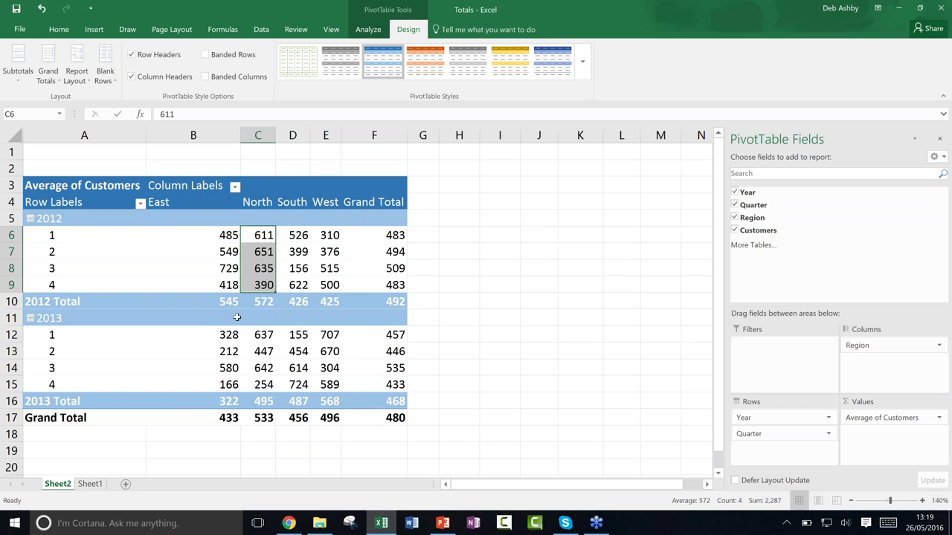
# - Summarize the Customers values by Max
pyautogui.click(294, 271)
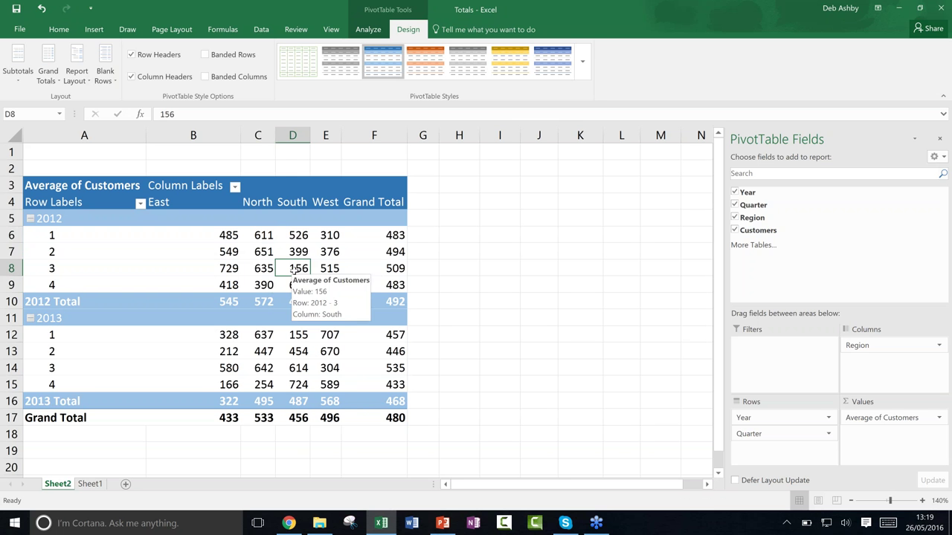
pyautogui.rightClick(295, 271)
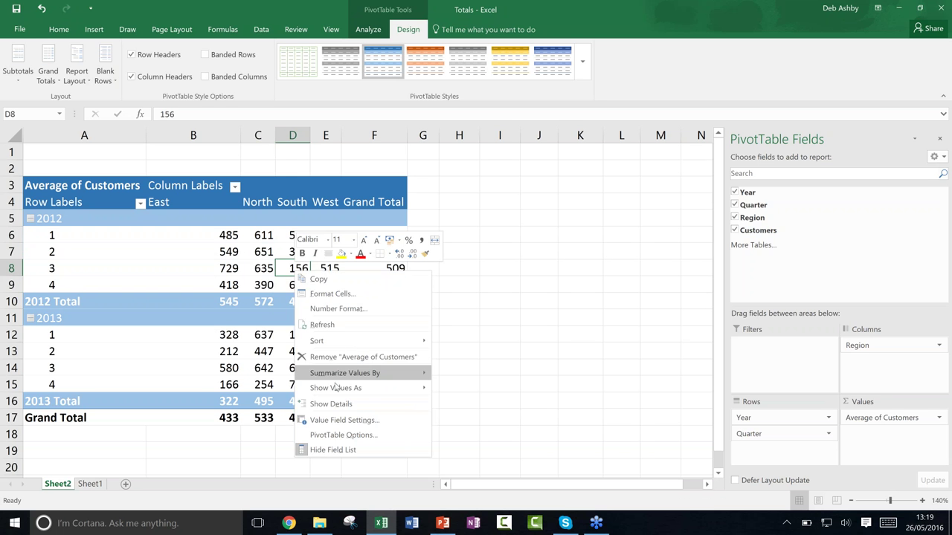
pyautogui.moveTo(336, 376)
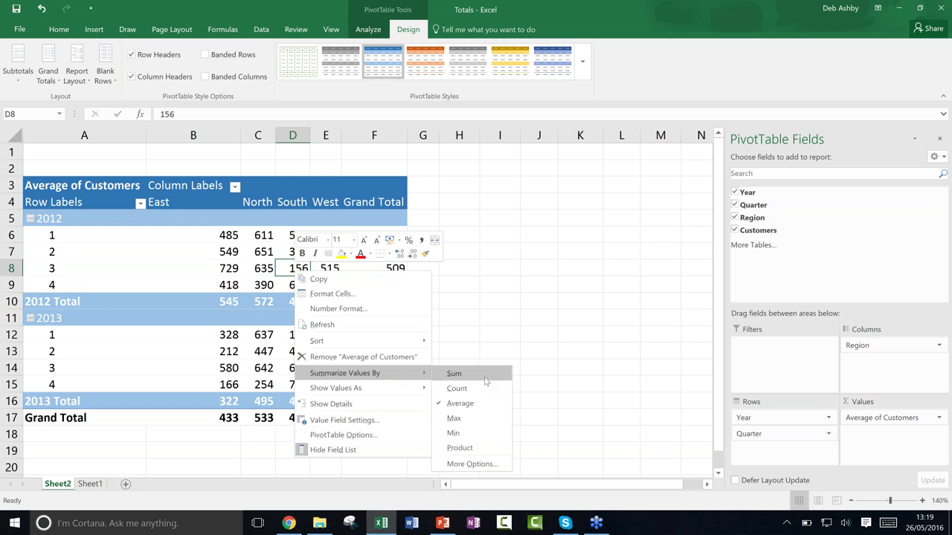
pyautogui.click(481, 421)
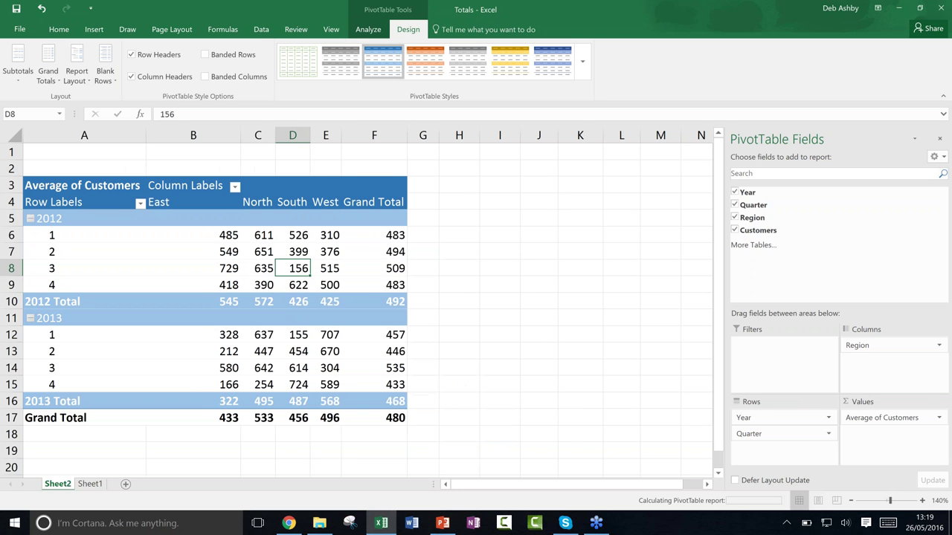
# - Review the East and North 2012 values and totals, then undo back to Sum of Customers
pyautogui.moveTo(204, 235); pyautogui.dragTo(308, 286)
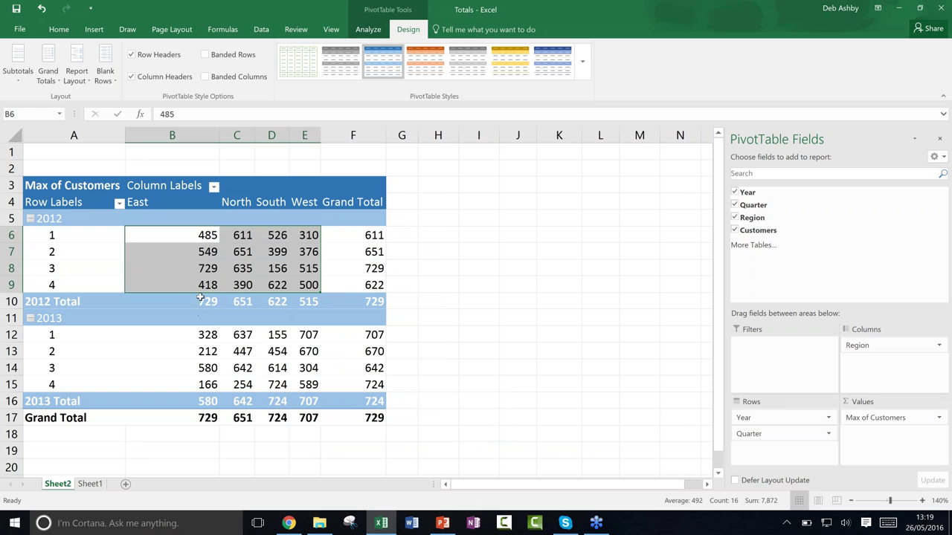
pyautogui.click(203, 301)
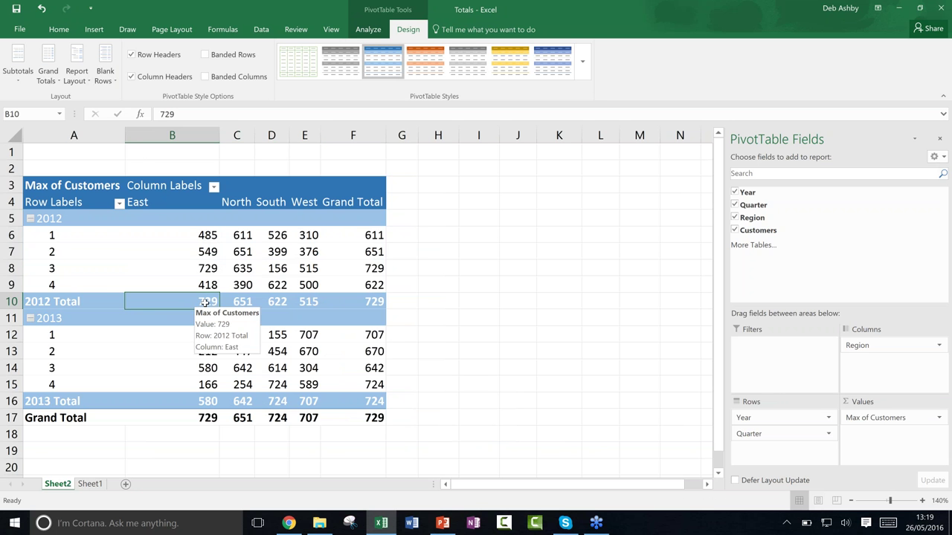
pyautogui.moveTo(204, 235); pyautogui.dragTo(204, 285)
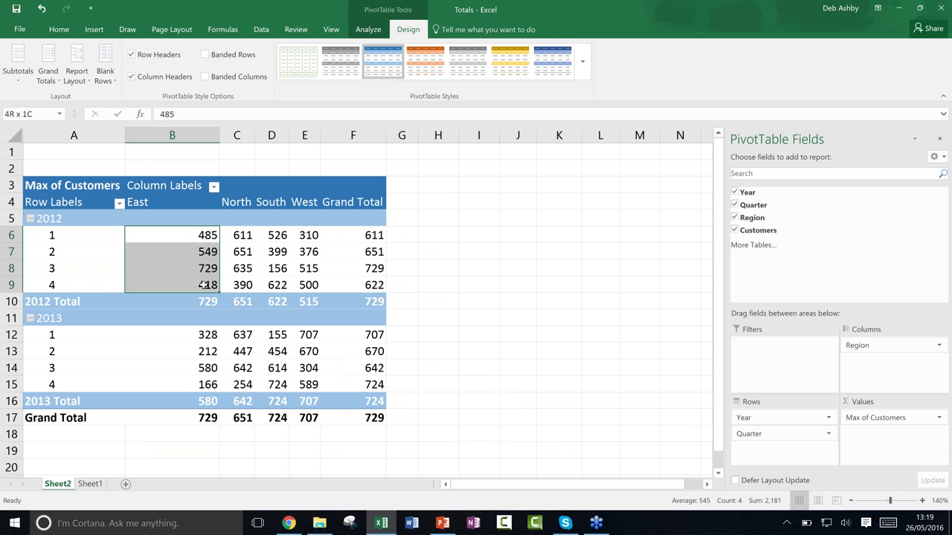
pyautogui.click(244, 304)
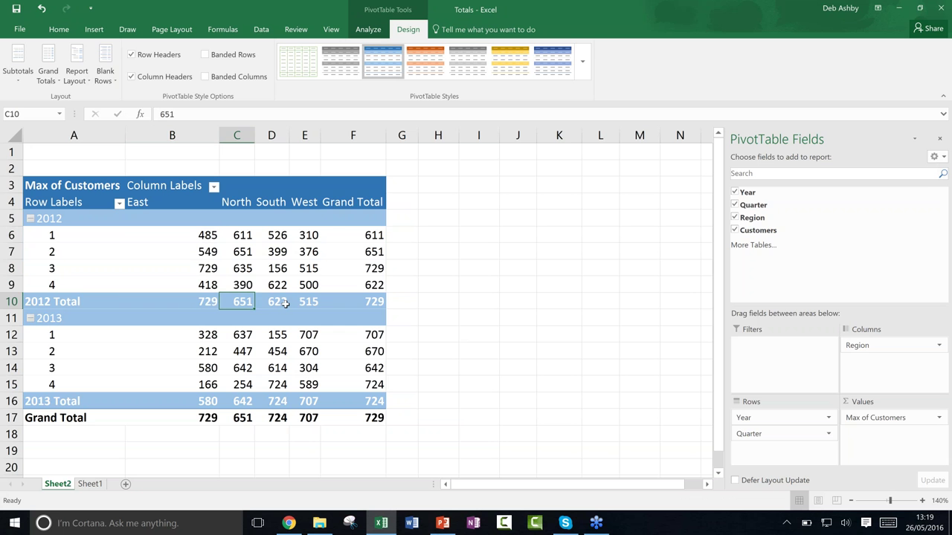
pyautogui.click(246, 253)
pyautogui.rightClick(245, 254)
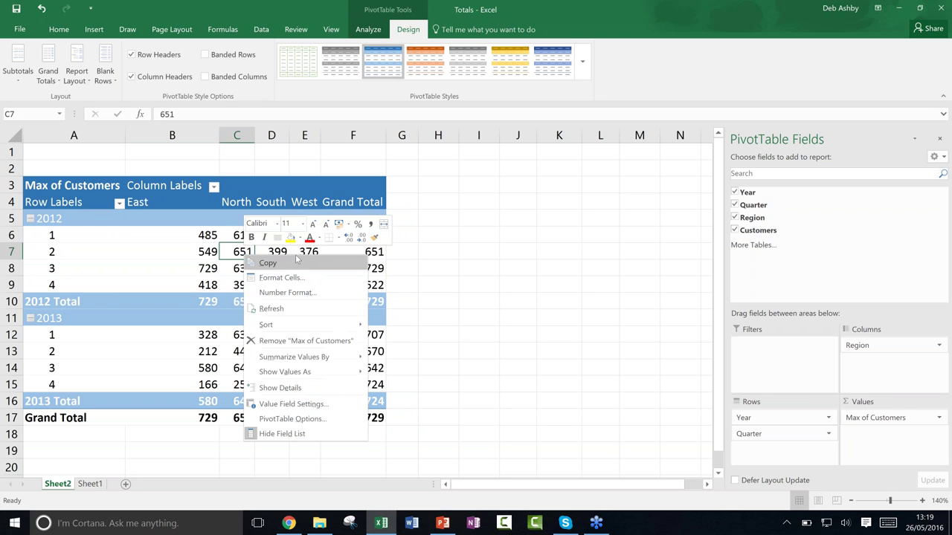
pyautogui.moveTo(294, 357)
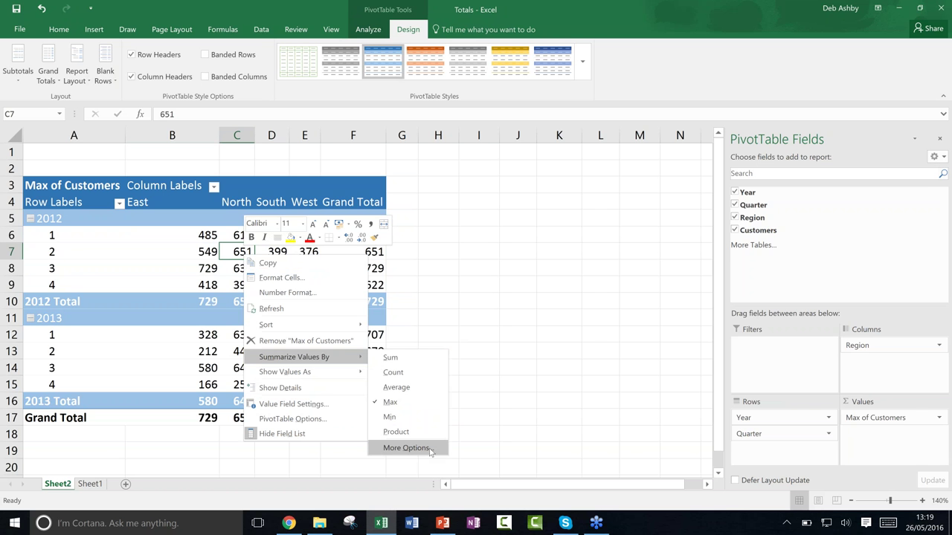
pyautogui.press('Escape')
pyautogui.press('Escape')
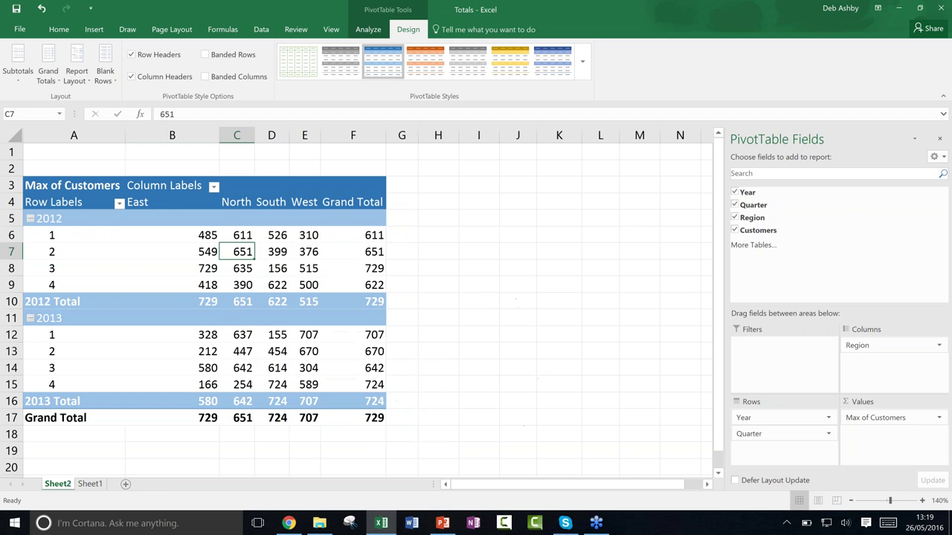
pyautogui.hotkey('ctrl', 'z')
pyautogui.hotkey('ctrl', 'z')
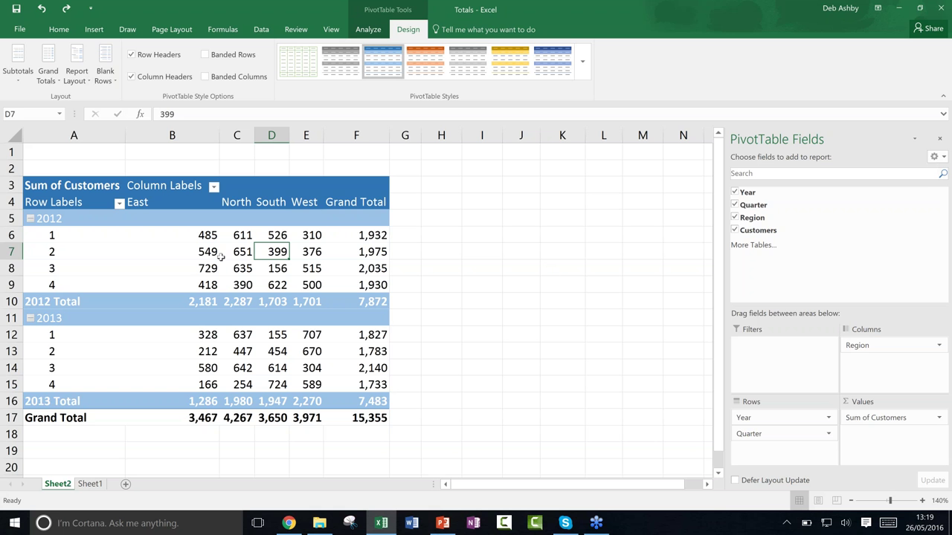
# - Show Customers values as % of Grand Total, giving 2012 51.27% and 2013 48.73%
pyautogui.moveTo(245, 251)
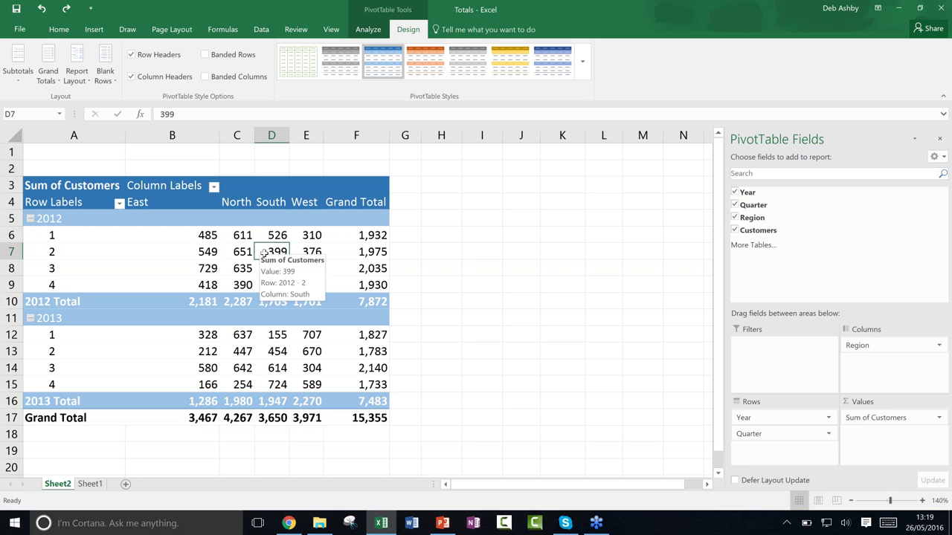
pyautogui.rightClick(264, 253)
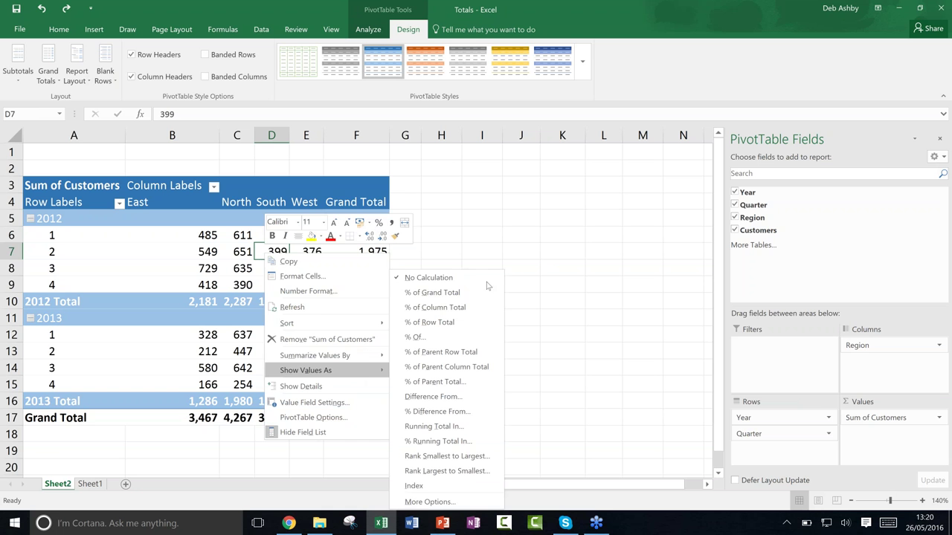
pyautogui.press('Escape')
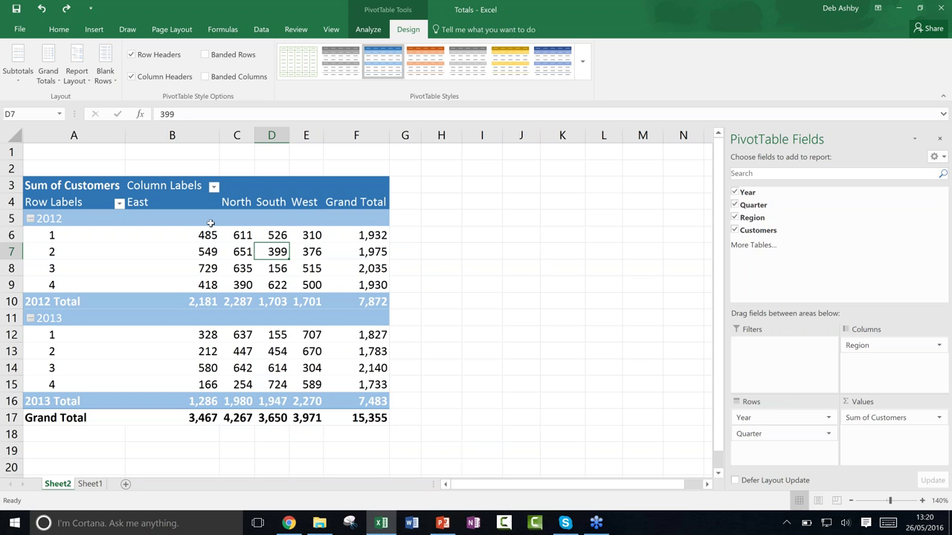
pyautogui.click(205, 420)
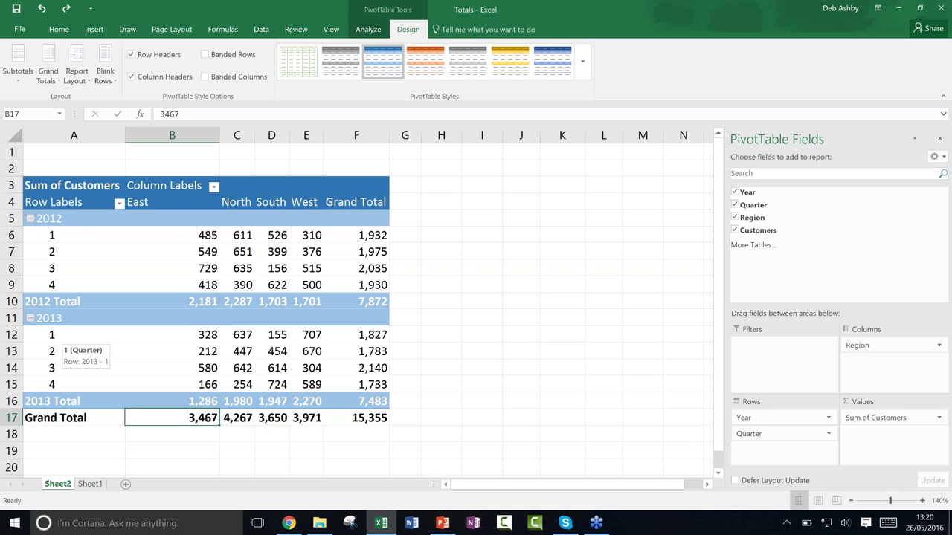
pyautogui.click(198, 353)
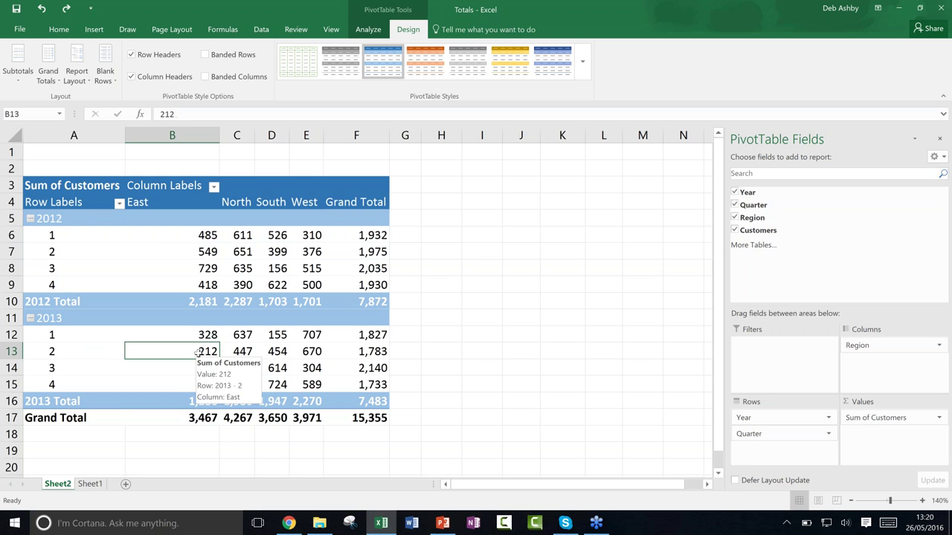
pyautogui.rightClick(199, 353)
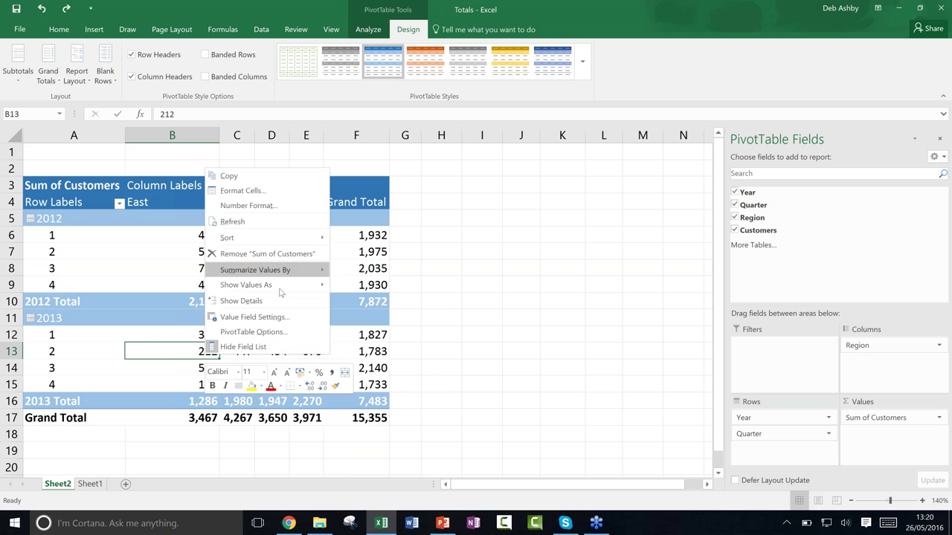
pyautogui.moveTo(319, 290)
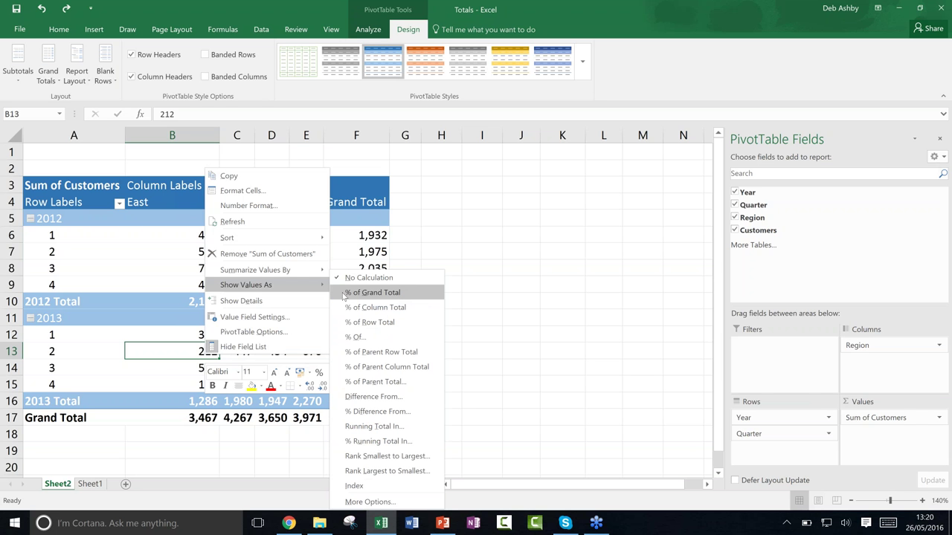
pyautogui.click(420, 299)
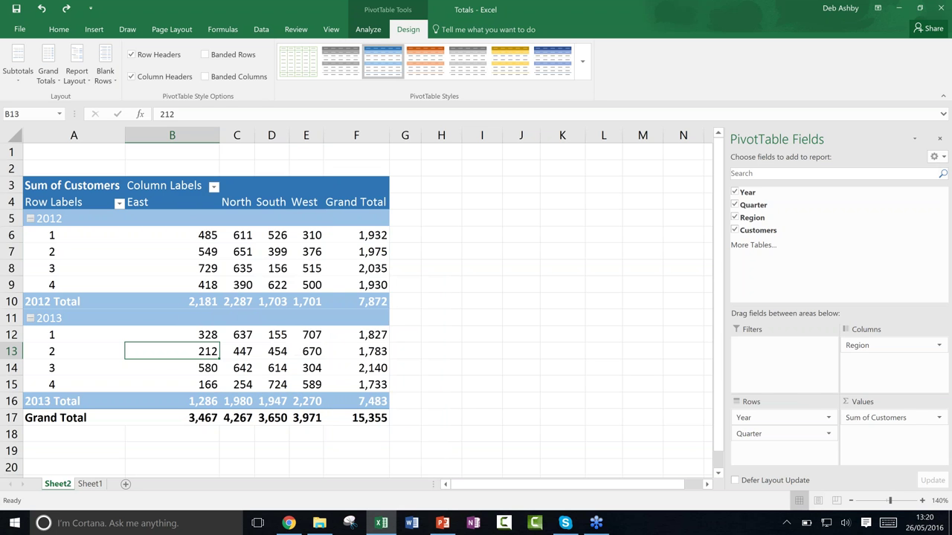
# - Undo Show Values As so the pivot shows plain customer counts again (2012: 7,872; 2013: 7,483)
pyautogui.click(512, 286)
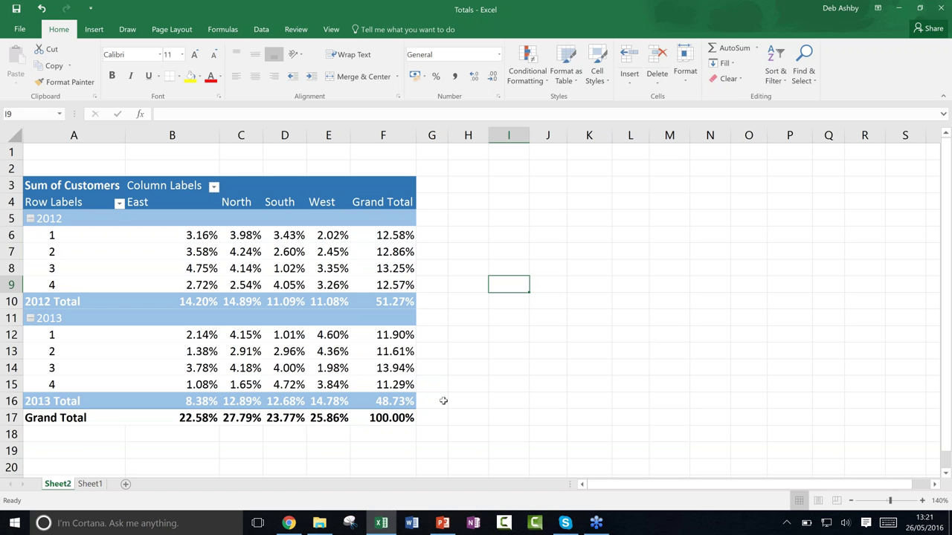
pyautogui.doubleClick(787, 11)
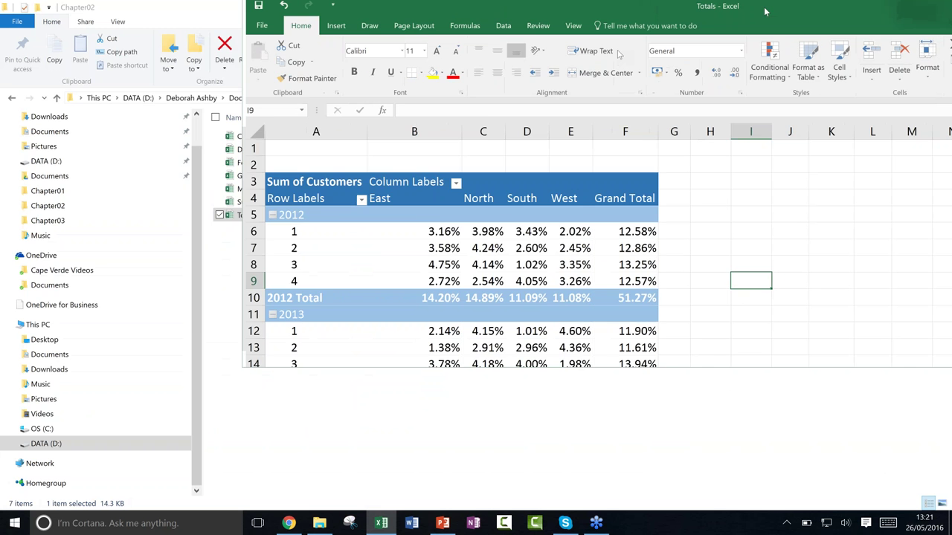
pyautogui.moveTo(763, 7); pyautogui.dragTo(550, 58)
pyautogui.click(734, 58)
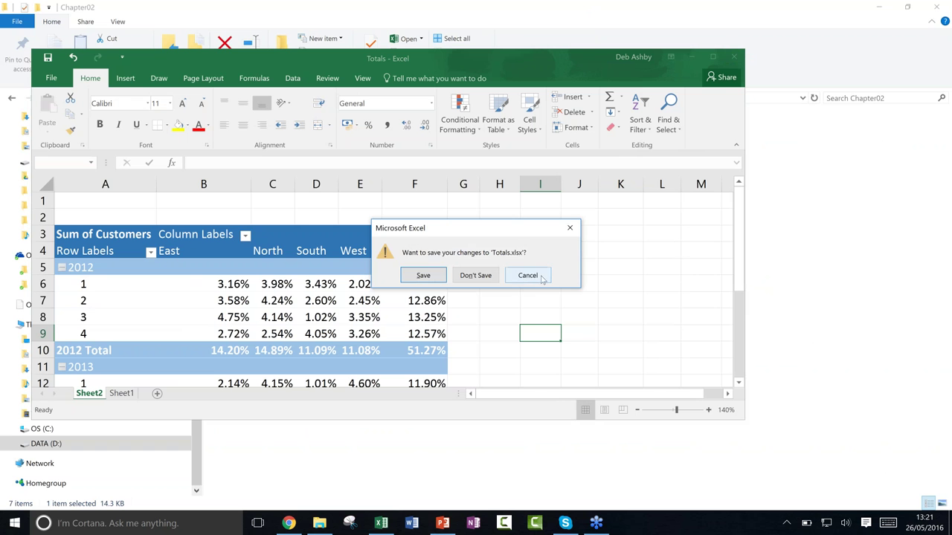
pyautogui.click(541, 277)
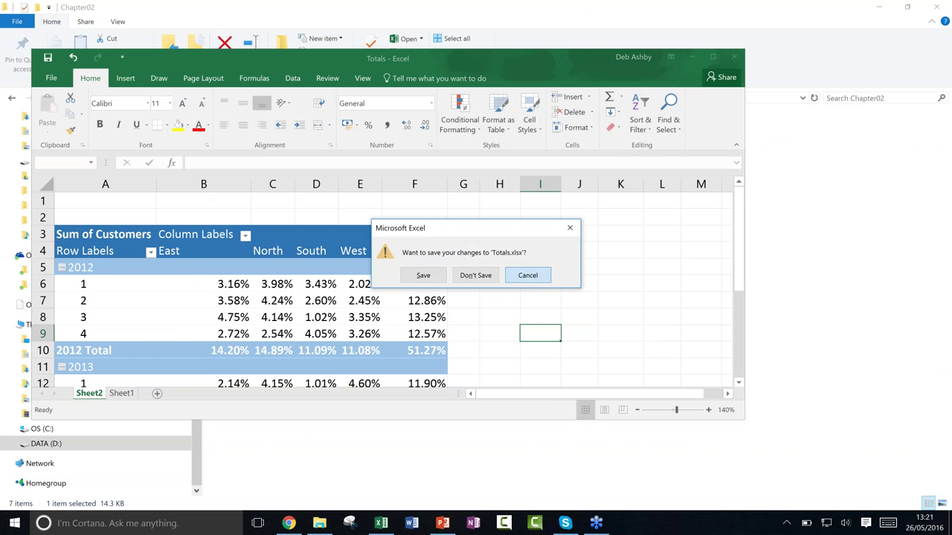
pyautogui.click(713, 58)
pyautogui.click(285, 251)
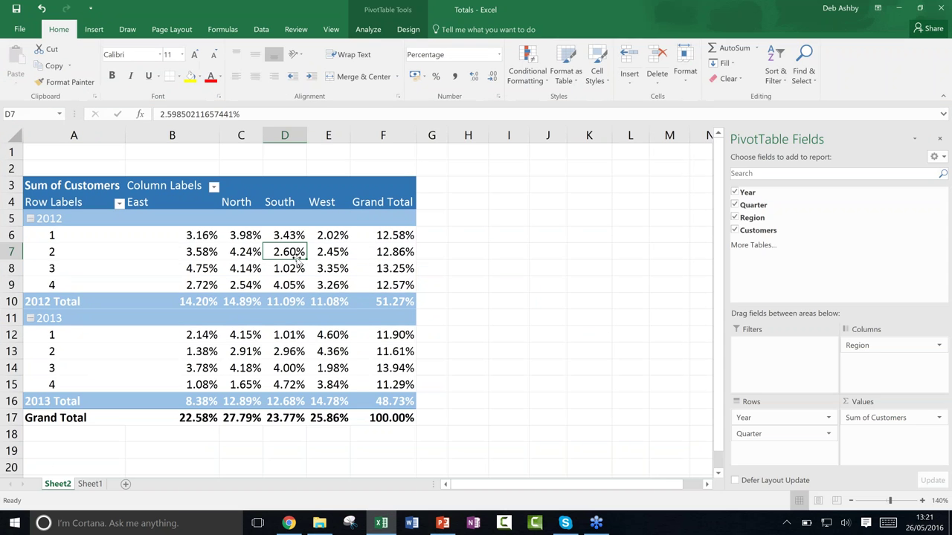
pyautogui.click(629, 289)
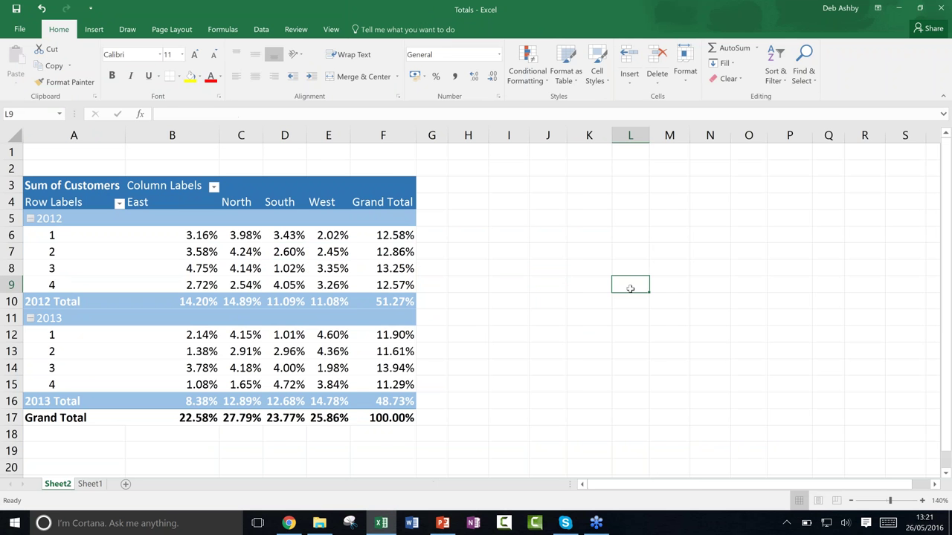
pyautogui.hotkey('ctrl', 'z')
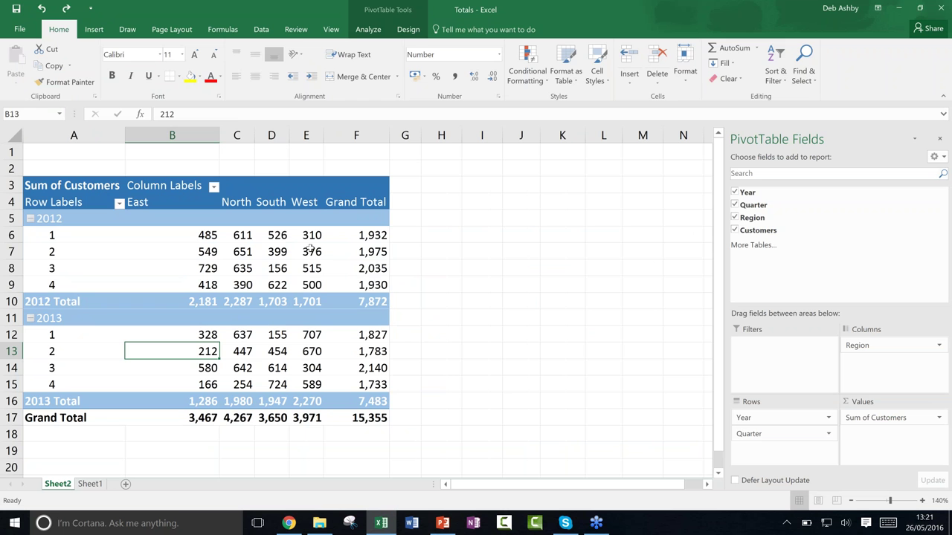
pyautogui.moveTo(313, 254)
pyautogui.moveTo(874, 346); pyautogui.dragTo(856, 418)
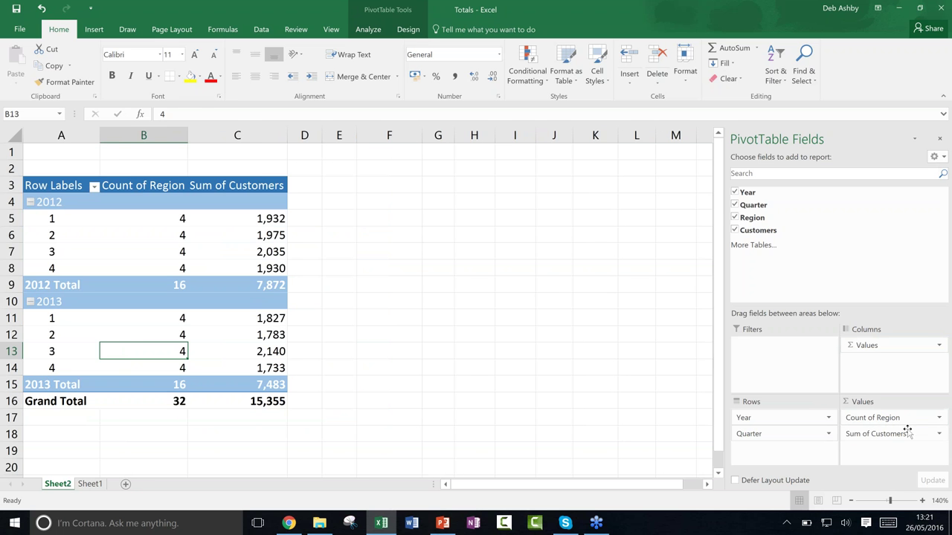
pyautogui.moveTo(876, 419); pyautogui.dragTo(871, 368)
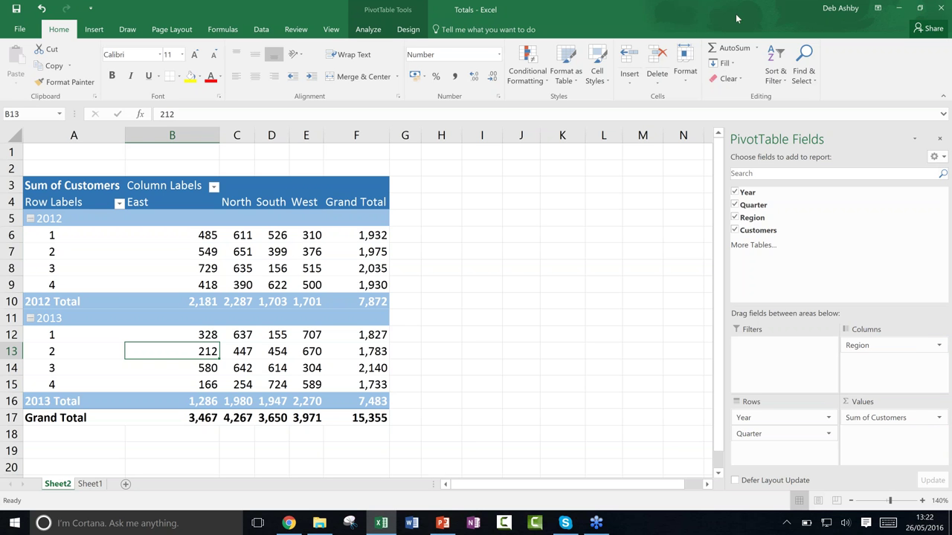
pyautogui.moveTo(736, 13)
pyautogui.mouseDown()
pyautogui.moveTo(752, 13)
pyautogui.moveTo(680, 20)
pyautogui.moveTo(729, 13)
pyautogui.mouseUp()
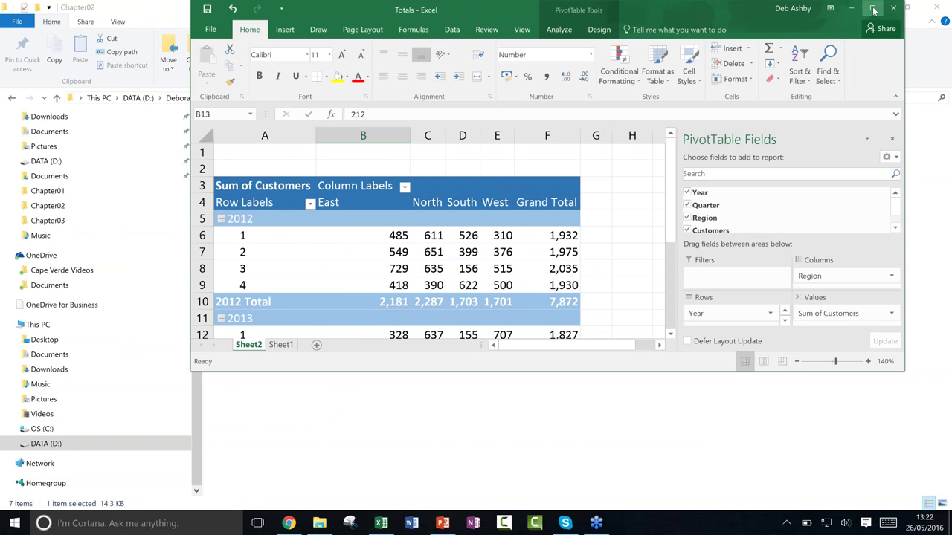
pyautogui.click(873, 9)
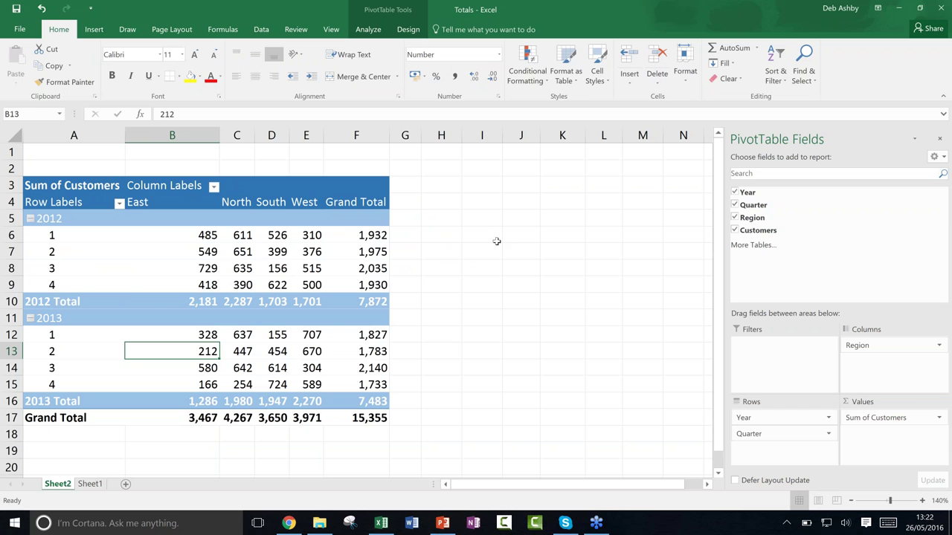
pyautogui.click(30, 219)
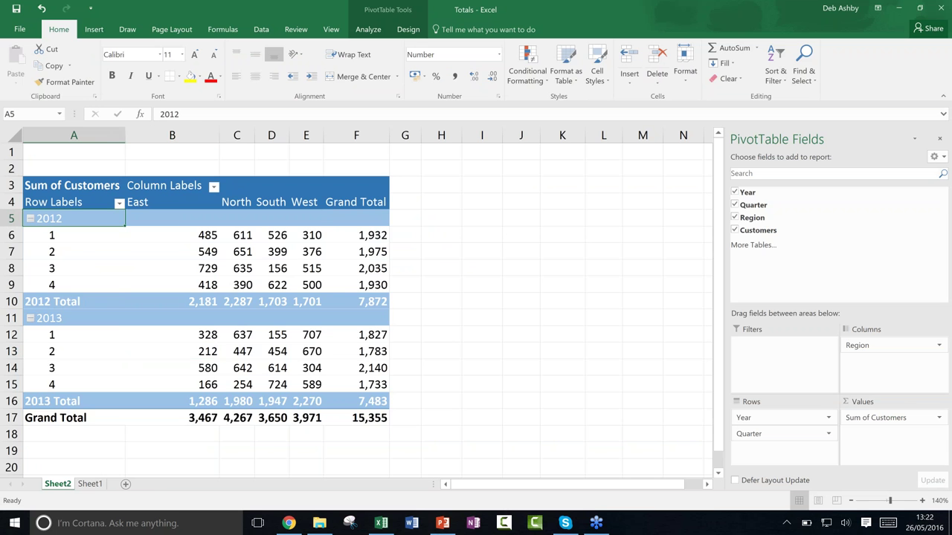
pyautogui.click(30, 220)
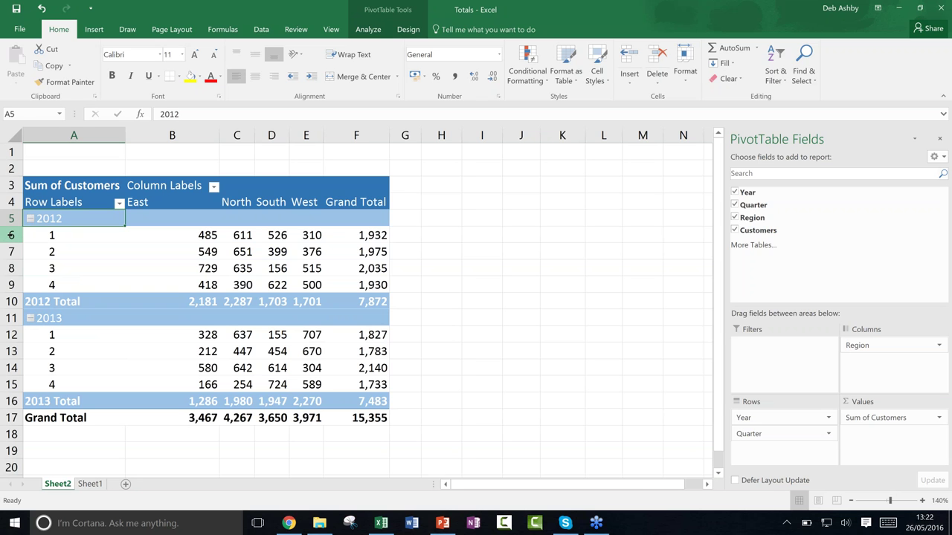
# - Group rows 6 and 7, the 2012 quarter 1 and 2 lines, into an outline
pyautogui.moveTo(11, 235); pyautogui.dragTo(13, 249)
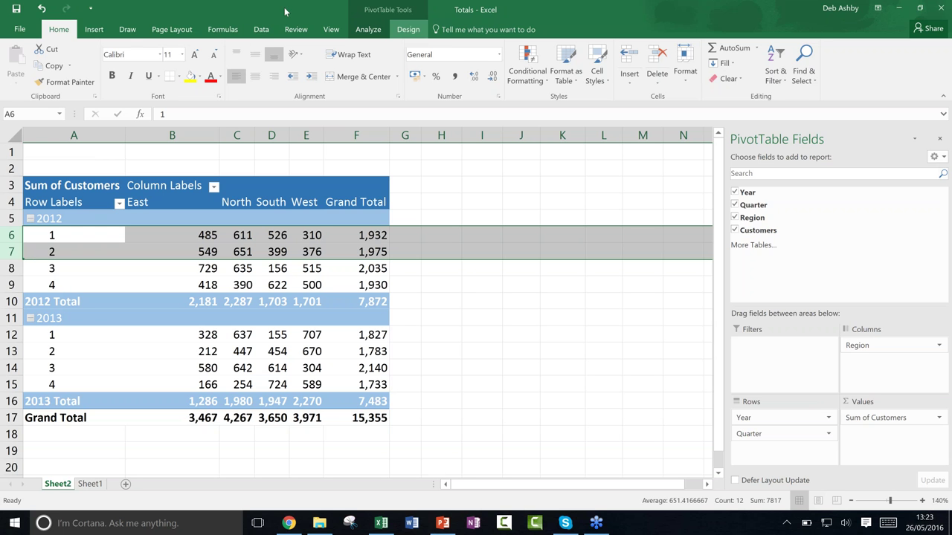
pyautogui.click(267, 29)
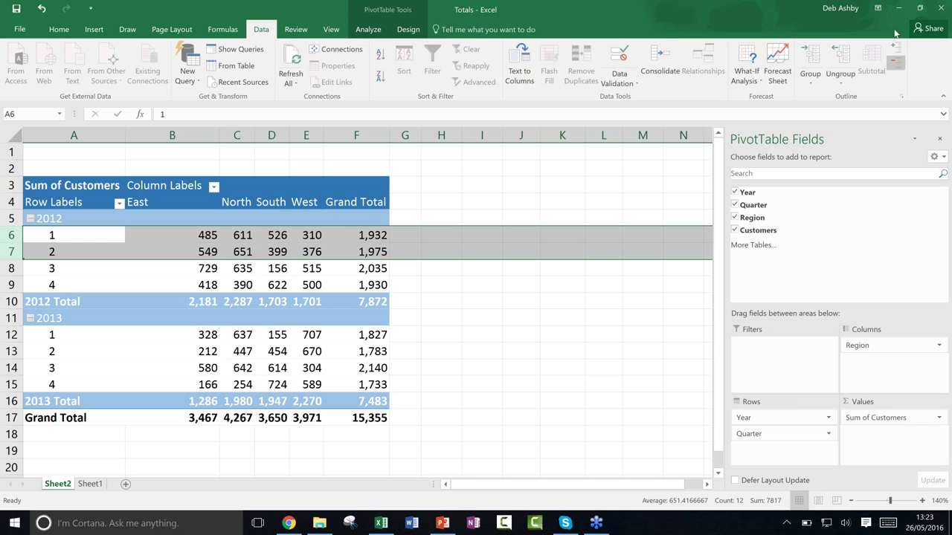
pyautogui.click(811, 87)
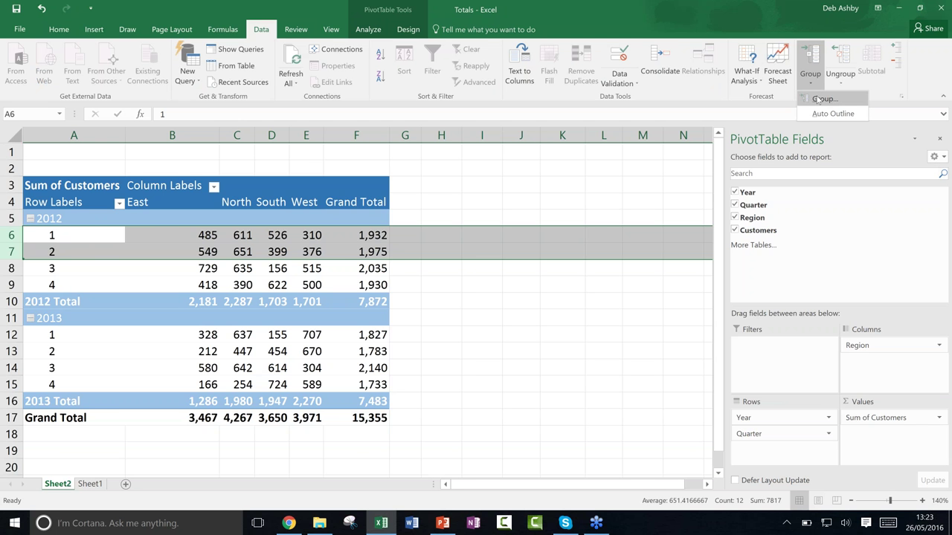
pyautogui.click(821, 99)
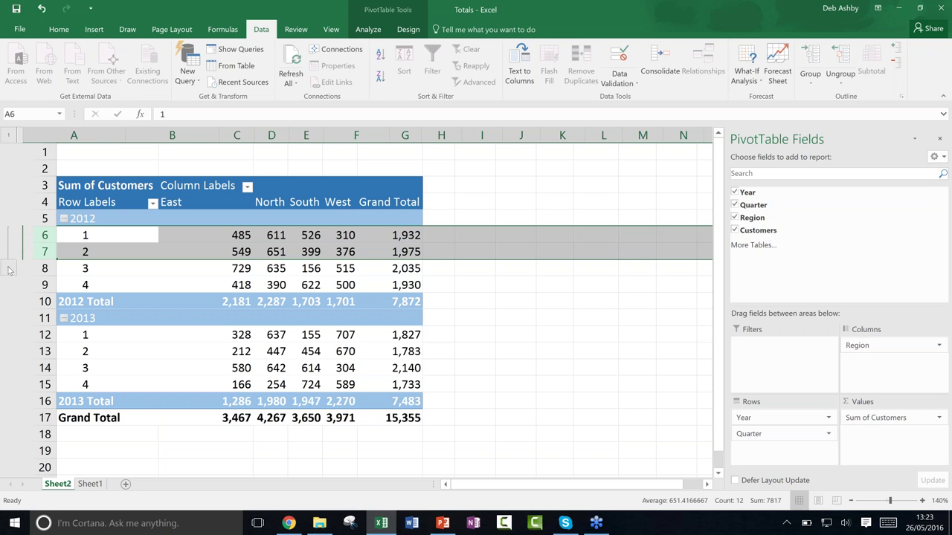
# - Collapse the grouped rows 6–7 out of view, leaving the outline collapsed
pyautogui.click(8, 268)
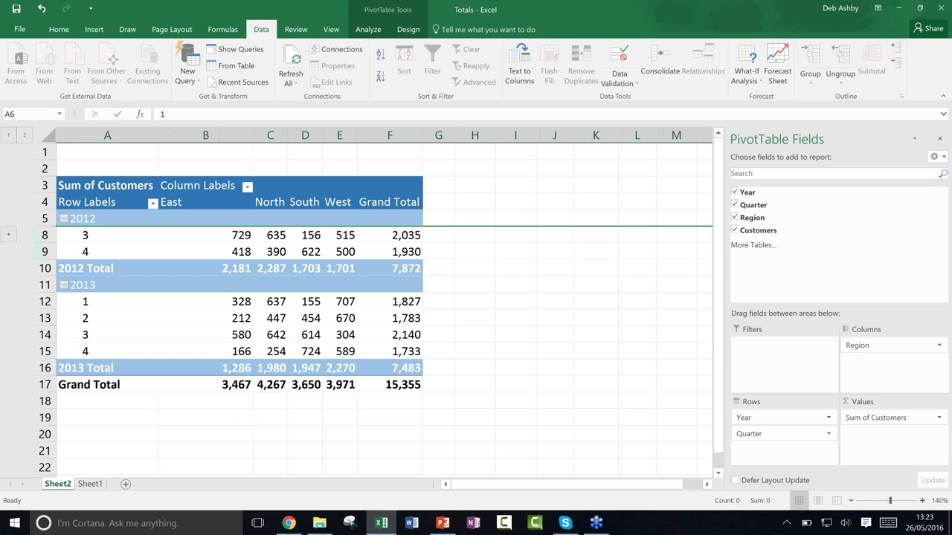
pyautogui.click(7, 237)
pyautogui.click(9, 269)
pyautogui.click(464, 253)
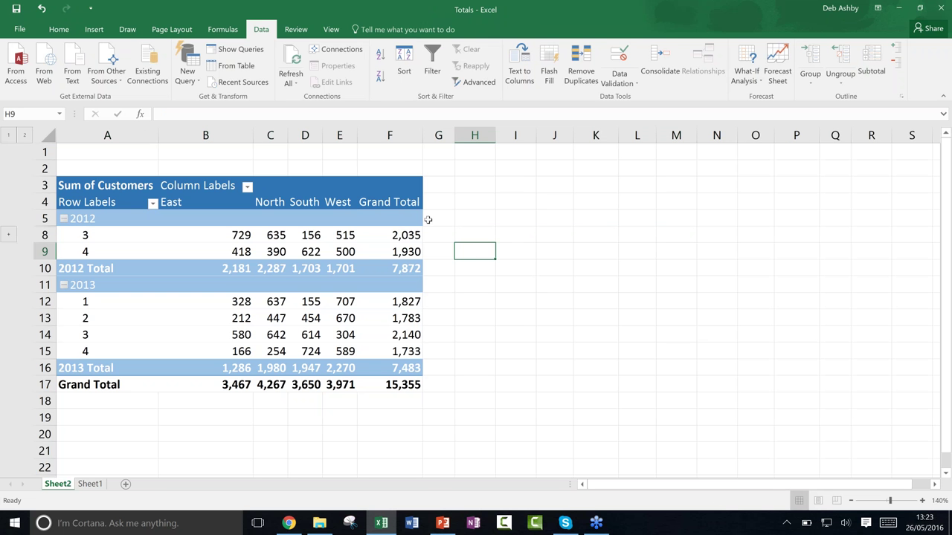
pyautogui.click(59, 29)
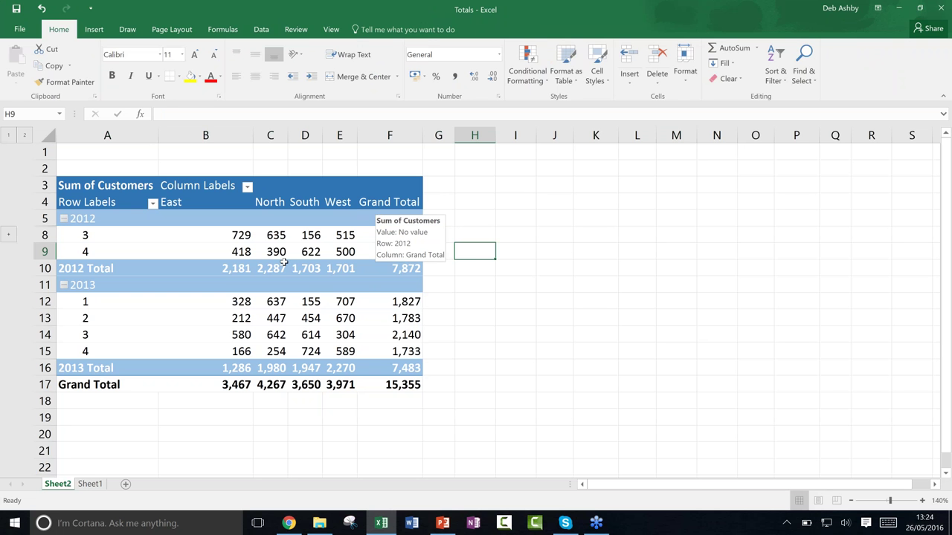
pyautogui.click(306, 236)
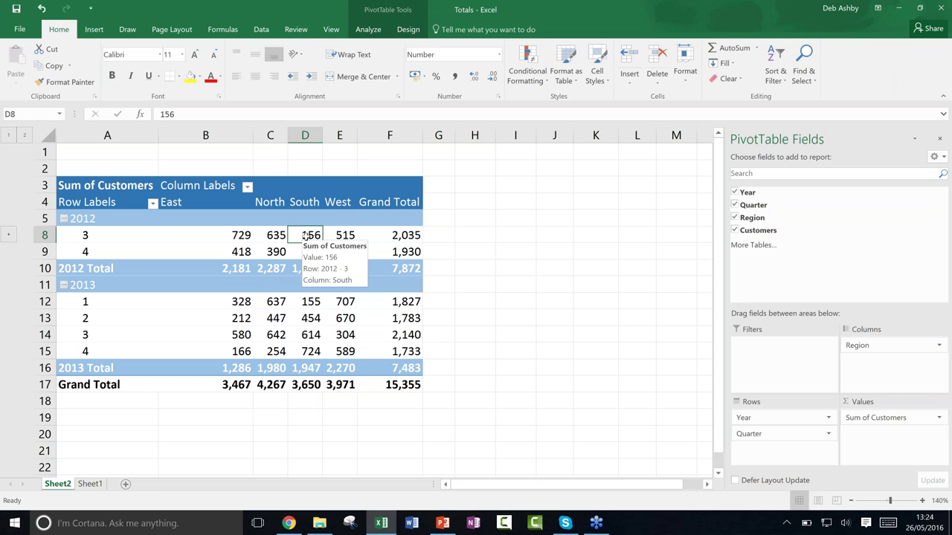
pyautogui.rightClick(306, 237)
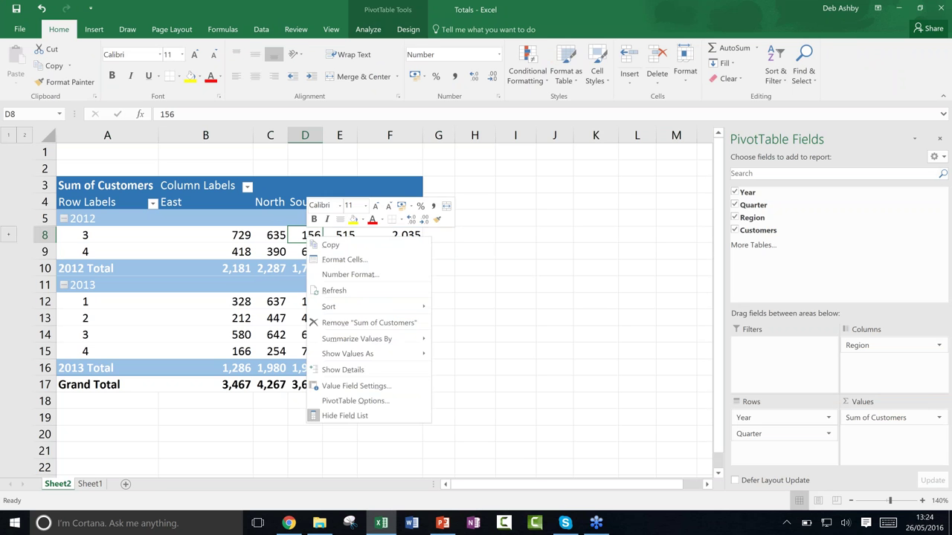
pyautogui.moveTo(346, 311)
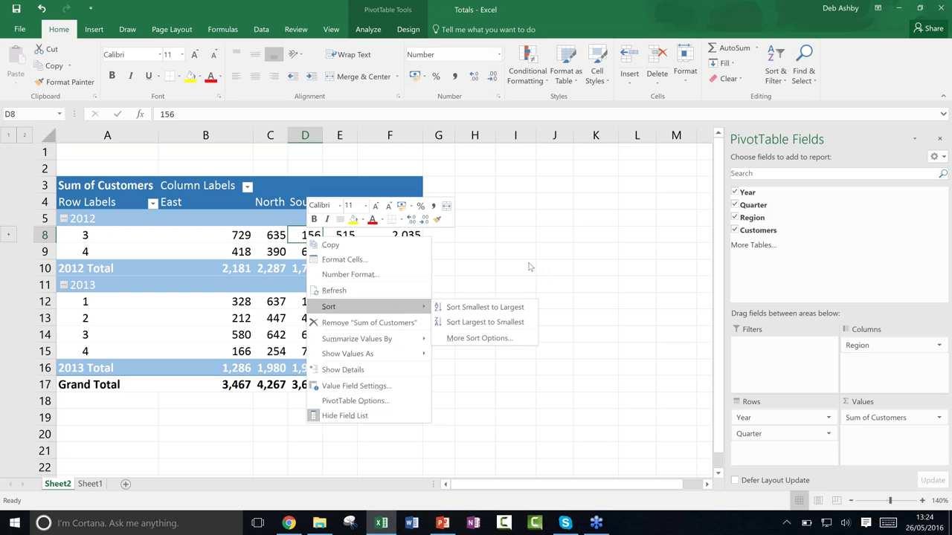
pyautogui.click(503, 258)
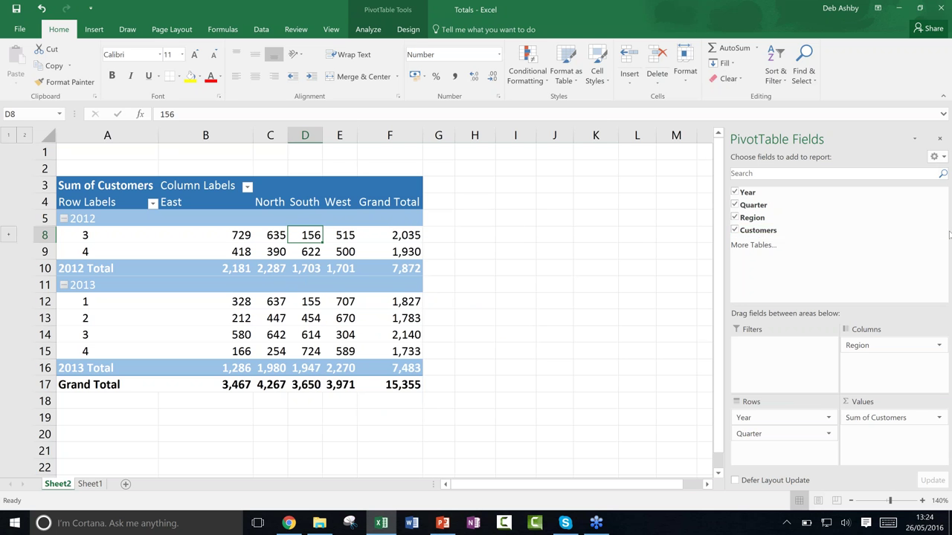
pyautogui.click(940, 231)
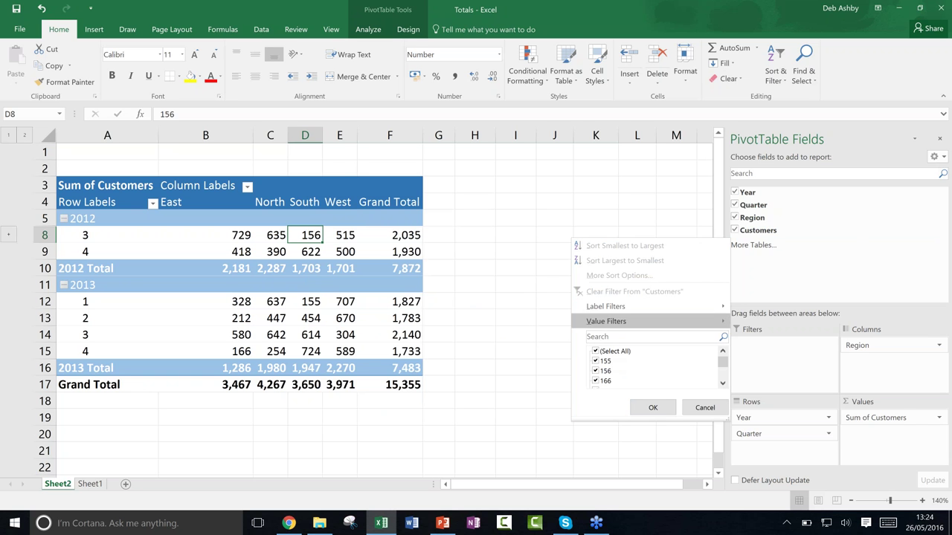
pyautogui.click(702, 408)
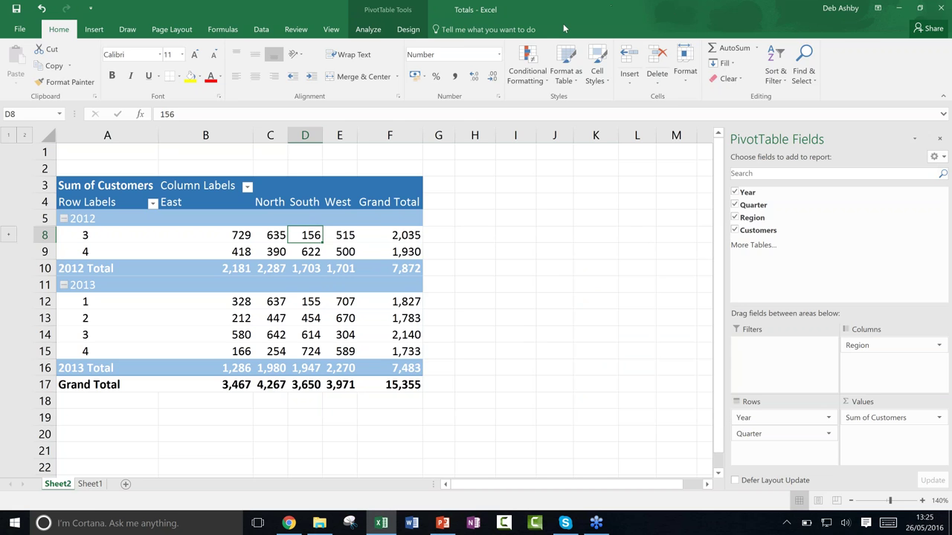
pyautogui.moveTo(563, 28); pyautogui.dragTo(511, 38)
# - Close the current workbook and Excel without saving changes
pyautogui.click(788, 32)
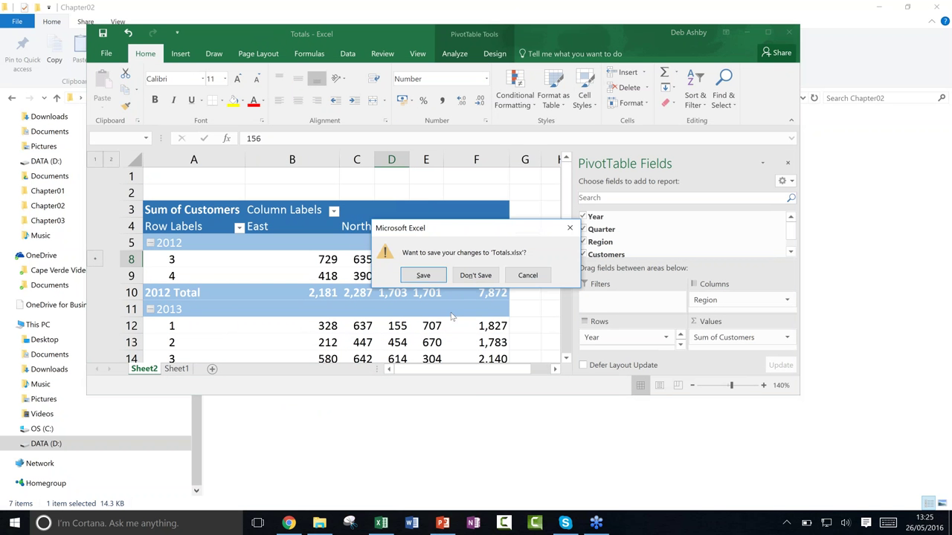
pyautogui.click(473, 276)
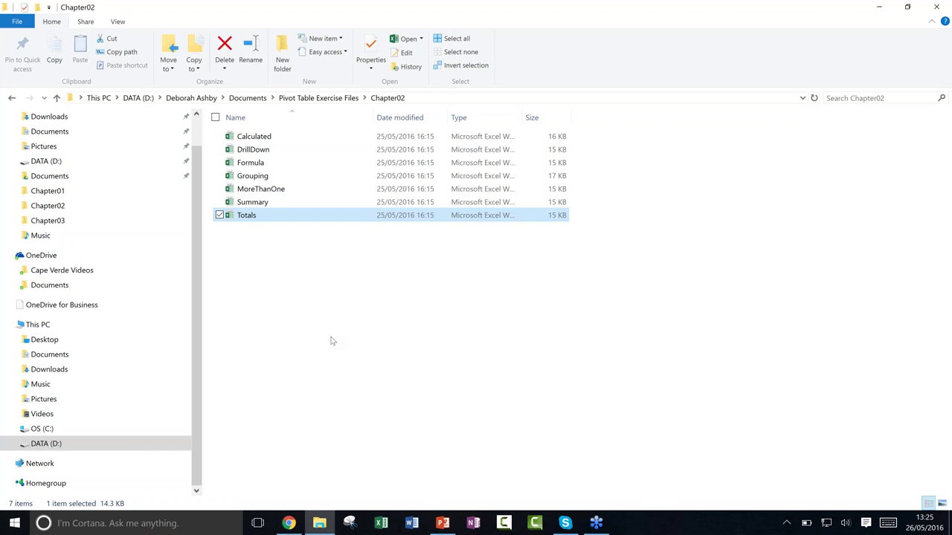
pyautogui.click(313, 328)
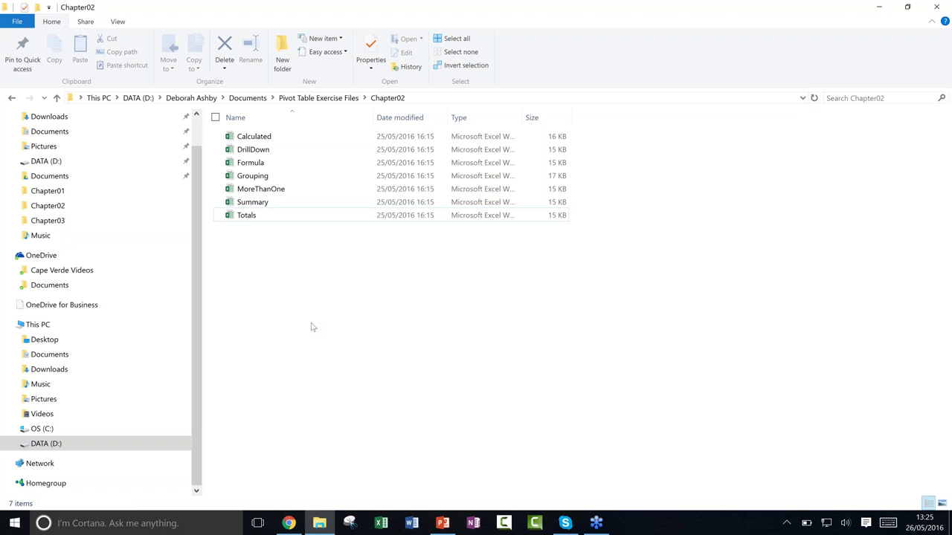
# - Open Slicer.xlsx from the Chapter03 folder of the Pivot Table Exercise Files
pyautogui.click(314, 105)
pyautogui.doubleClick(262, 170)
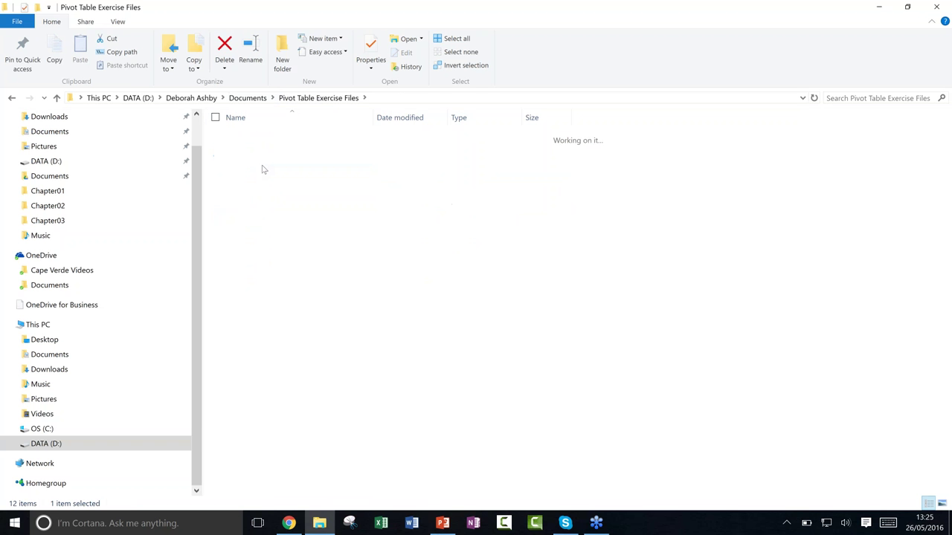
pyautogui.click(248, 249)
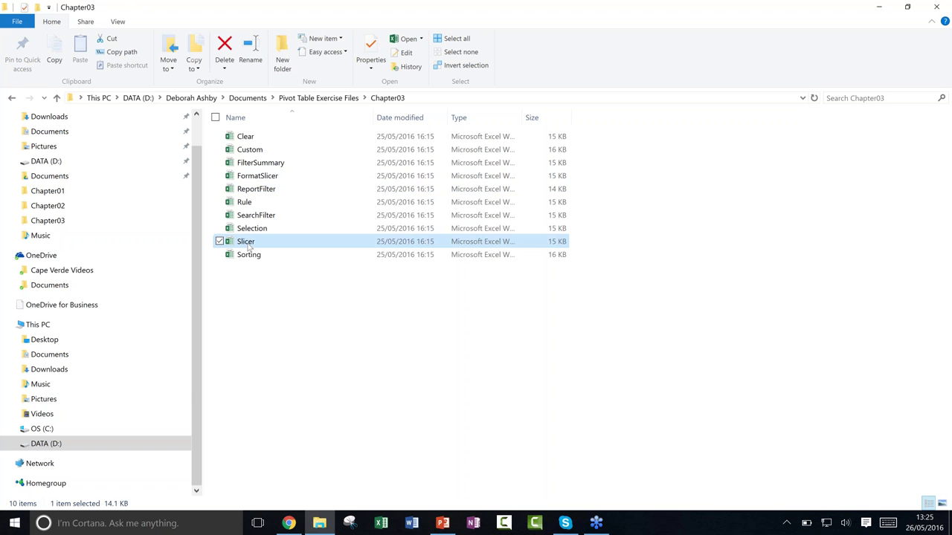
pyautogui.doubleClick(248, 249)
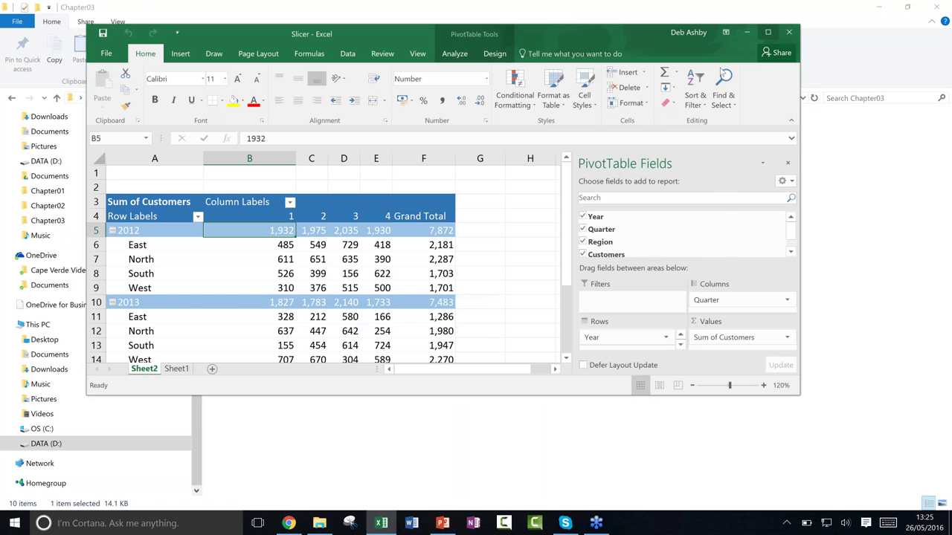
# - Maximize Slicer.xlsx and show the PivotTable Analyze tools with pivot cell D7 selected
pyautogui.press('super+Up')
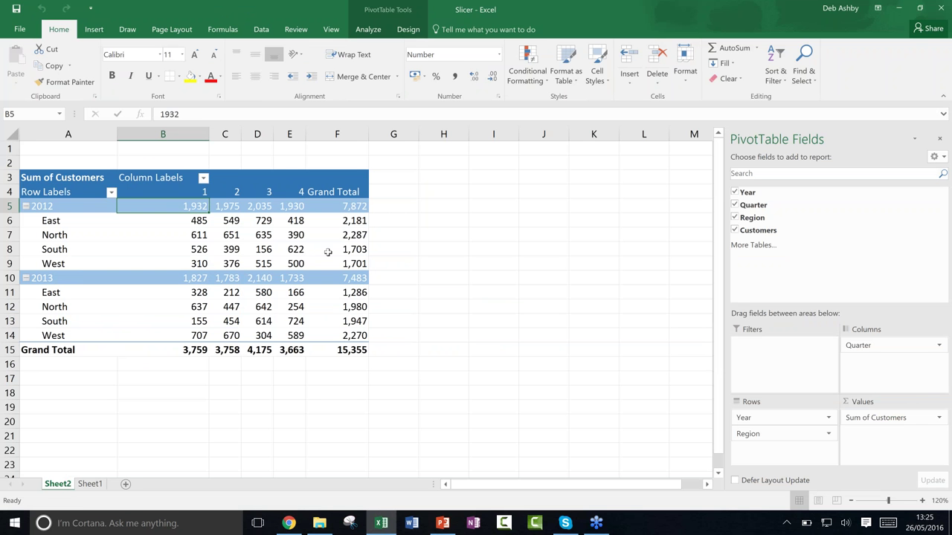
pyautogui.rightClick(197, 235)
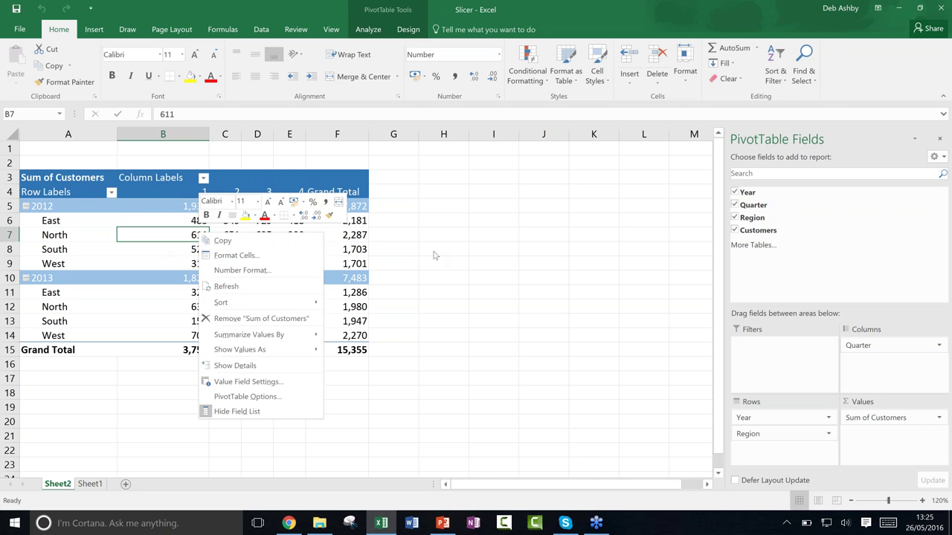
pyautogui.click(469, 253)
pyautogui.rightClick(470, 253)
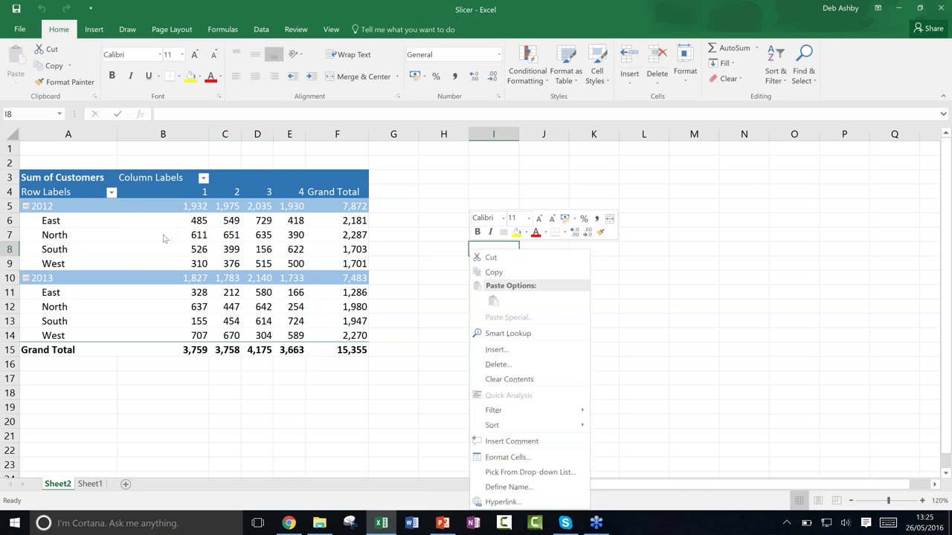
pyautogui.click(165, 235)
pyautogui.rightClick(165, 235)
pyautogui.press('Escape')
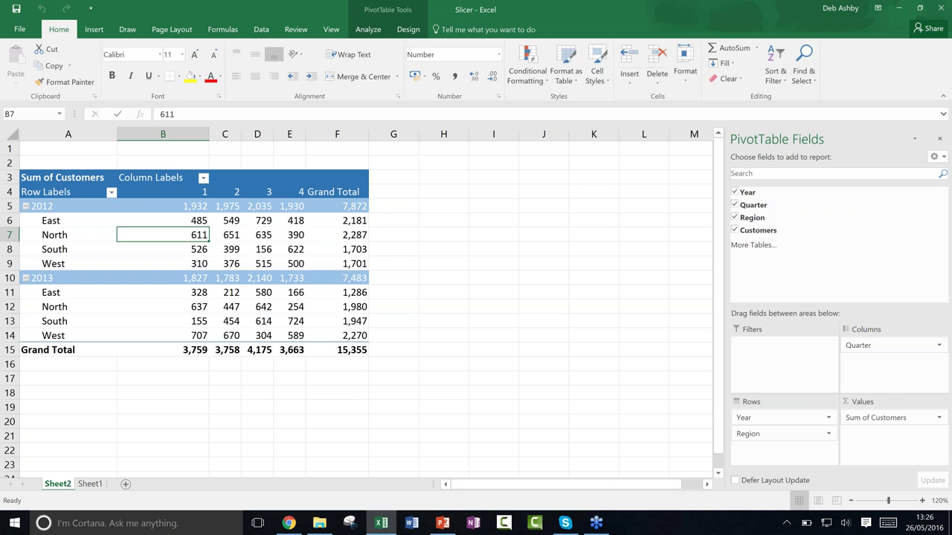
pyautogui.click(260, 237)
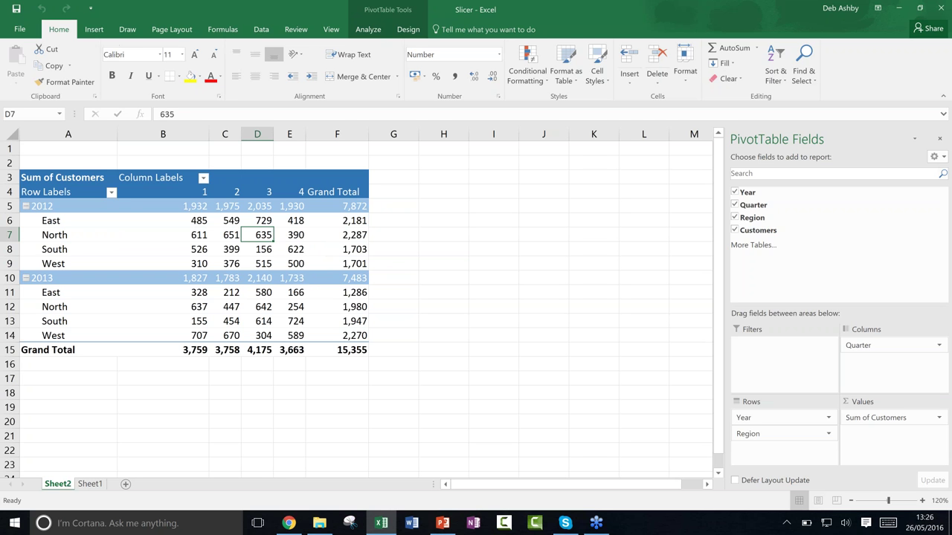
pyautogui.click(366, 29)
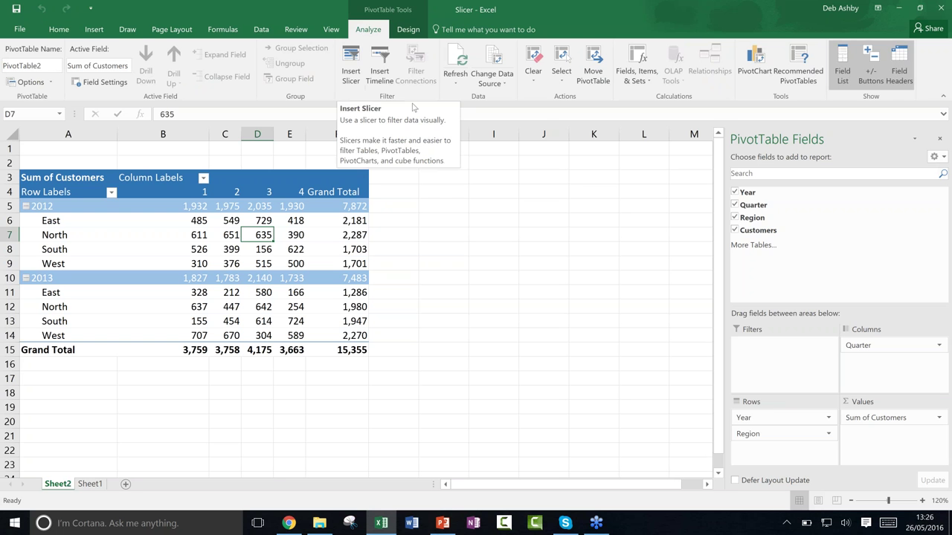
# - Insert a slicer on the Region field for the Sum of Customers pivot
pyautogui.click(352, 72)
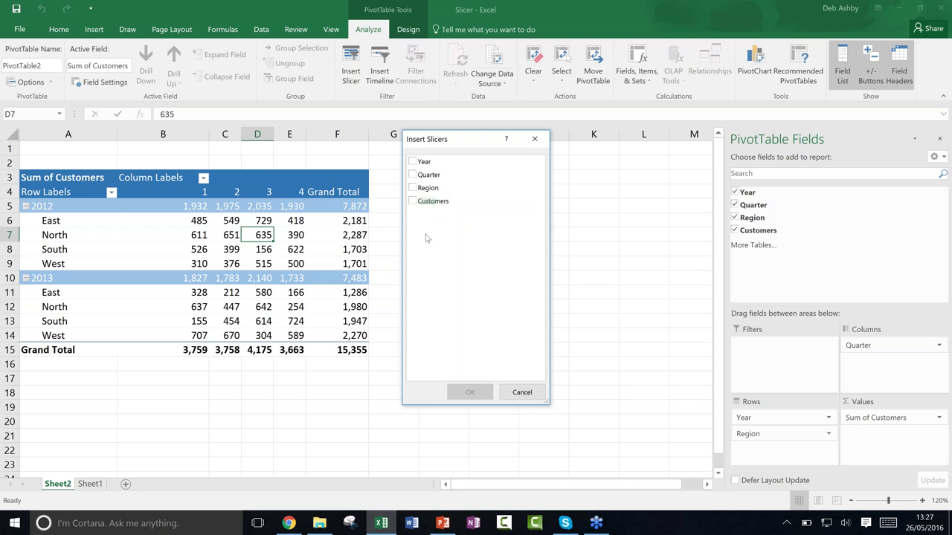
pyautogui.click(413, 188)
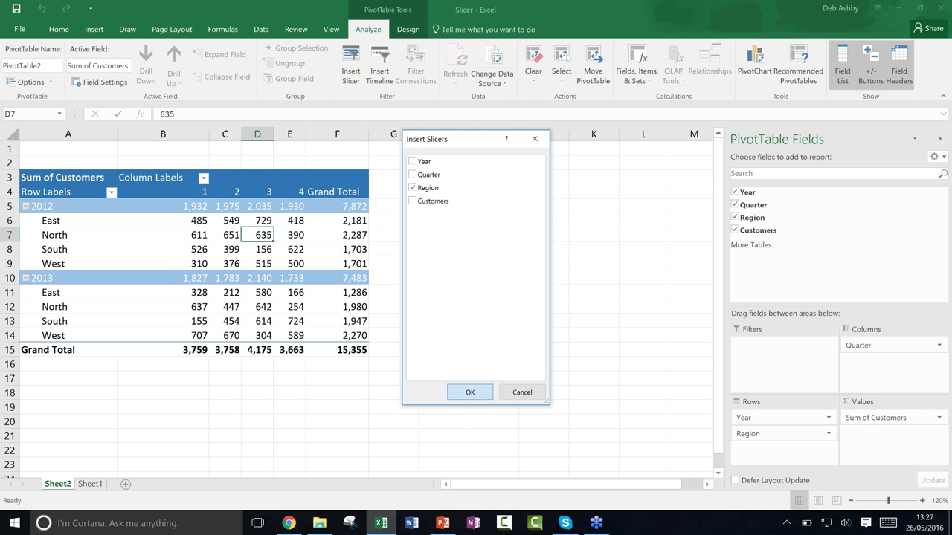
pyautogui.click(470, 392)
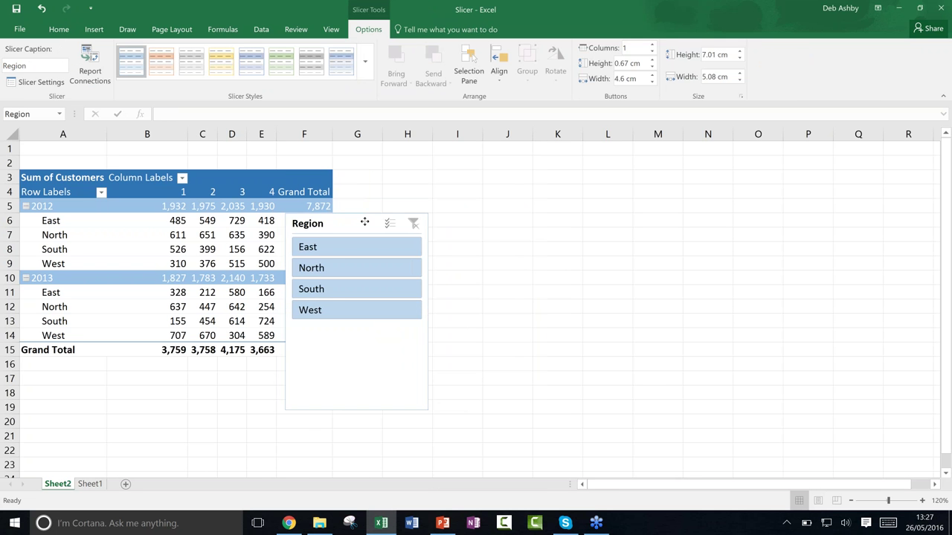
# - Move the Region slicer over columns H–J, shorten it to four buttons, apply dark blue style
pyautogui.moveTo(365, 221); pyautogui.dragTo(465, 174)
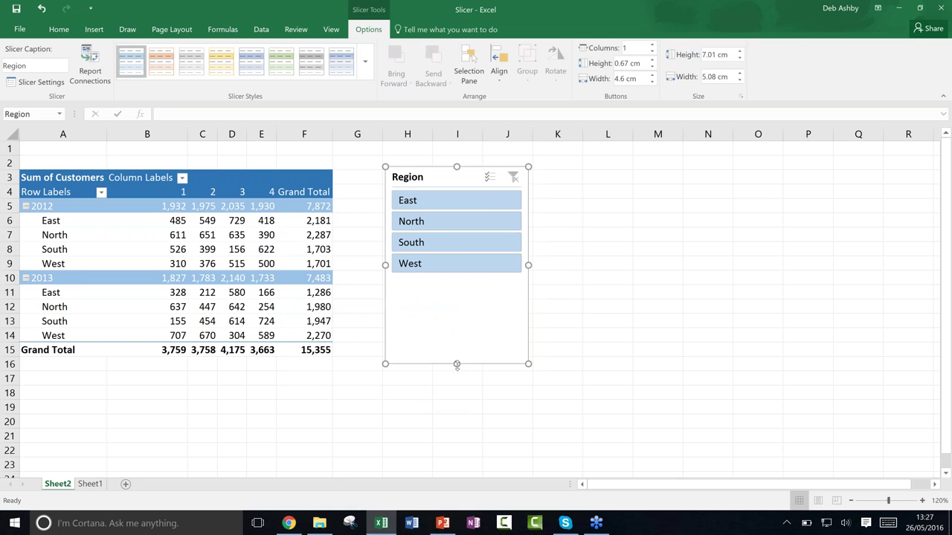
pyautogui.moveTo(457, 365); pyautogui.dragTo(457, 281)
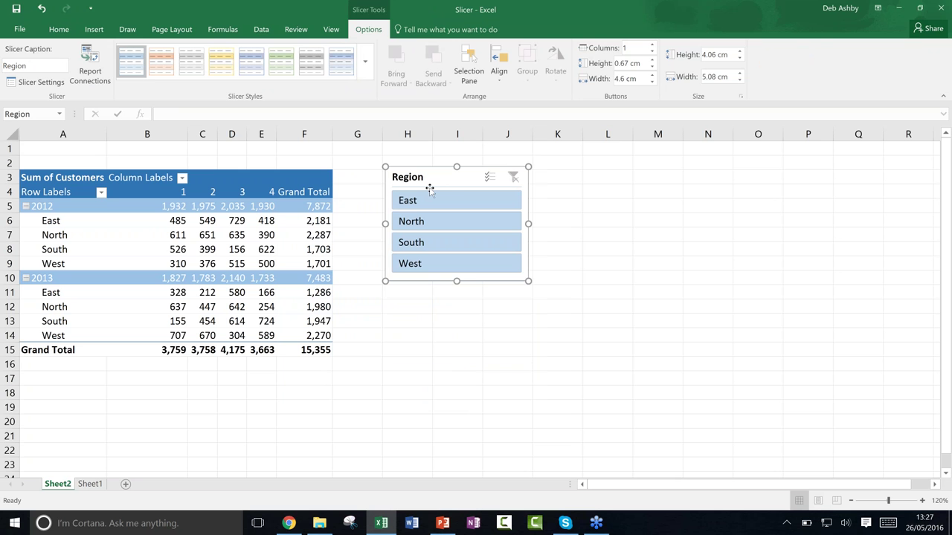
pyautogui.click(365, 75)
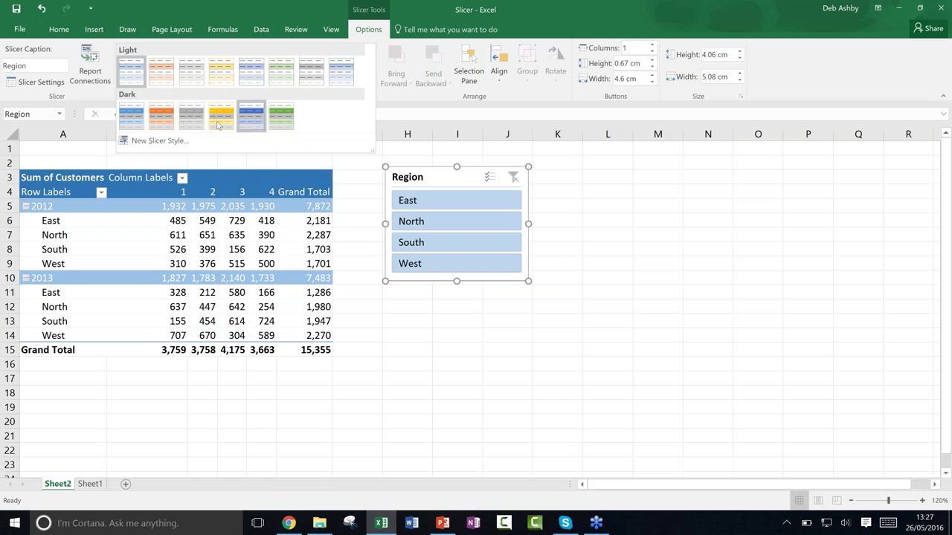
pyautogui.click(250, 119)
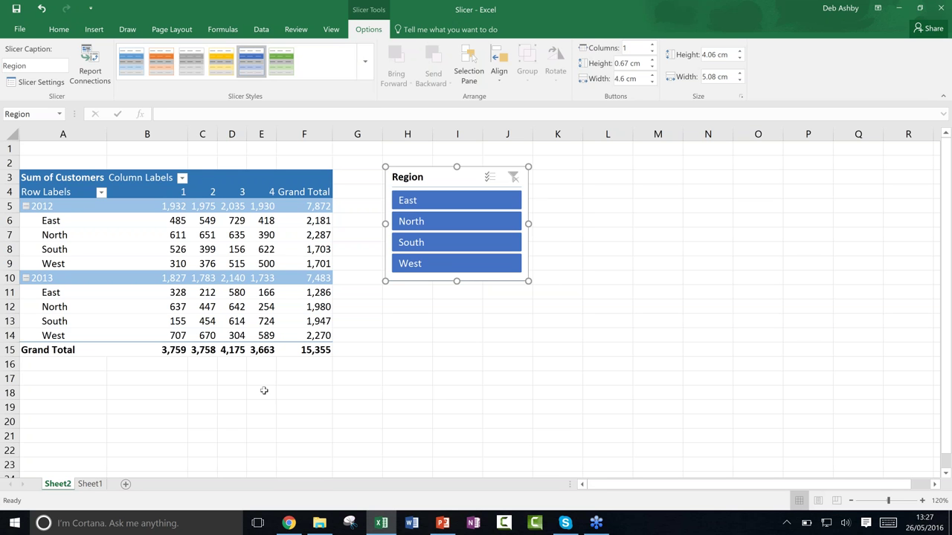
# - Test the slicer by filtering to North, then clear the Region filter
pyautogui.click(460, 223)
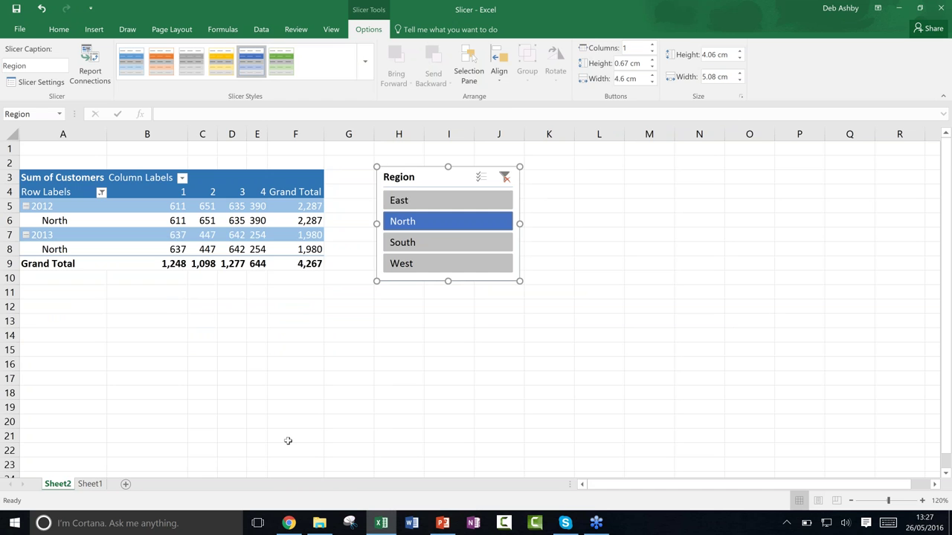
pyautogui.click(505, 177)
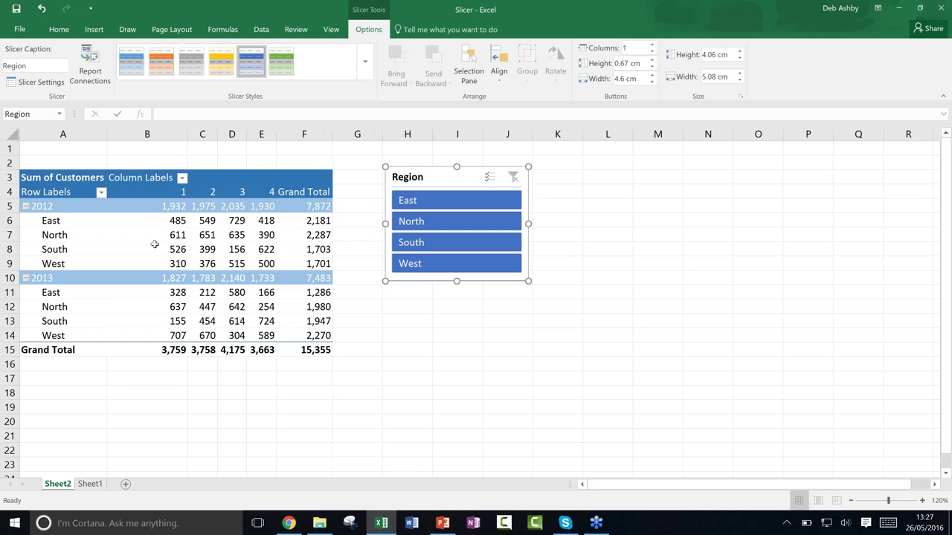
pyautogui.click(154, 249)
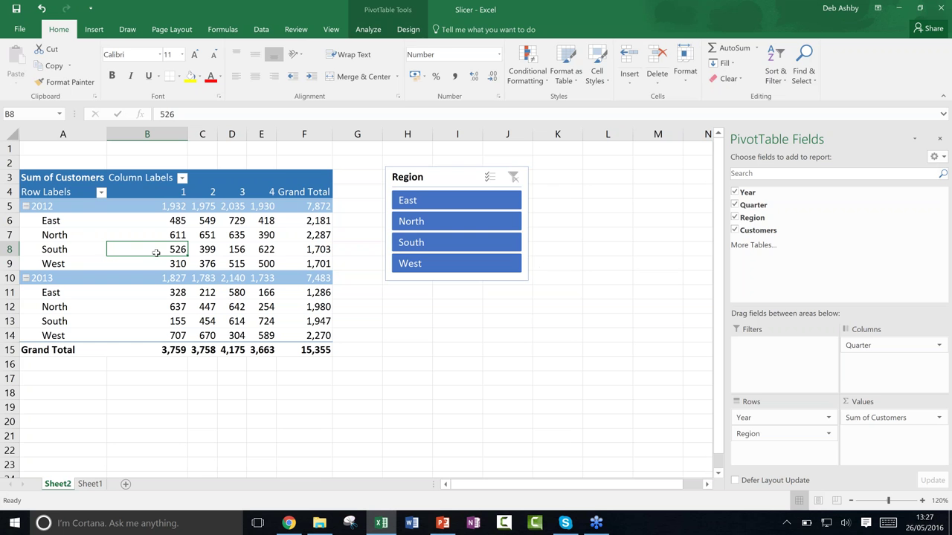
pyautogui.click(368, 29)
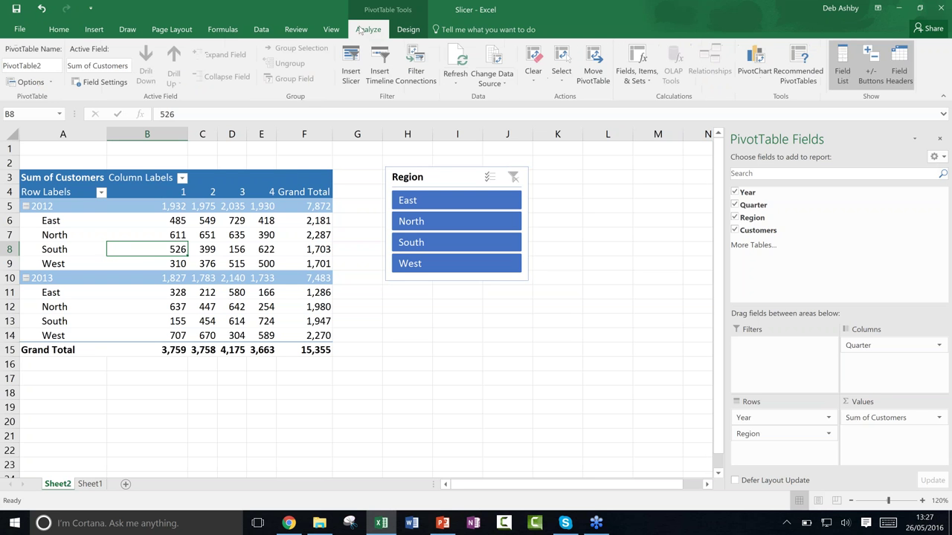
# - Add a Year slicer, shorten it, and place it under the Region slicer
pyautogui.click(351, 67)
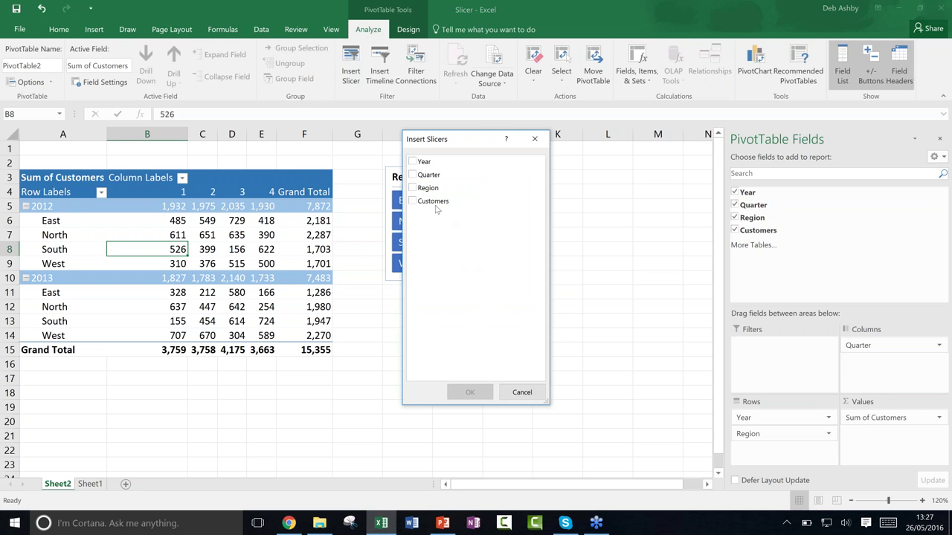
pyautogui.click(413, 161)
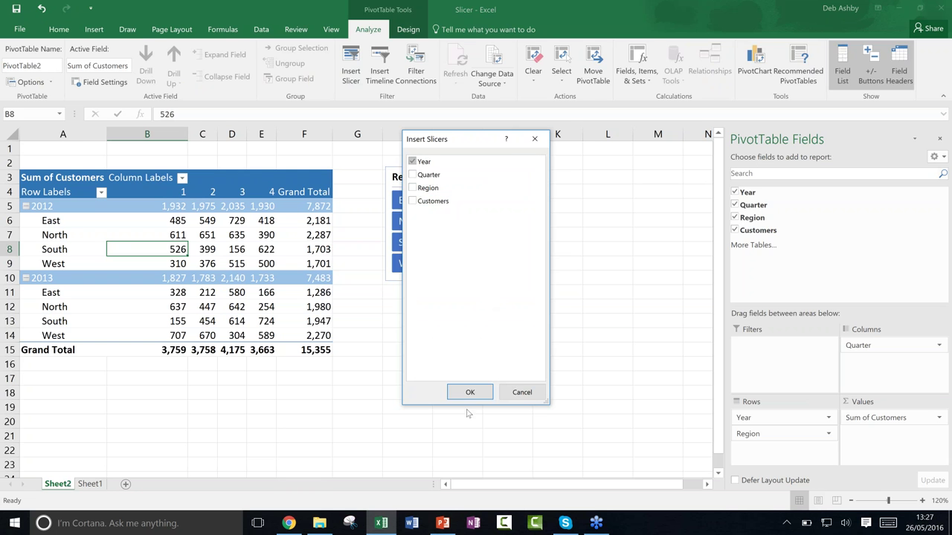
pyautogui.click(469, 393)
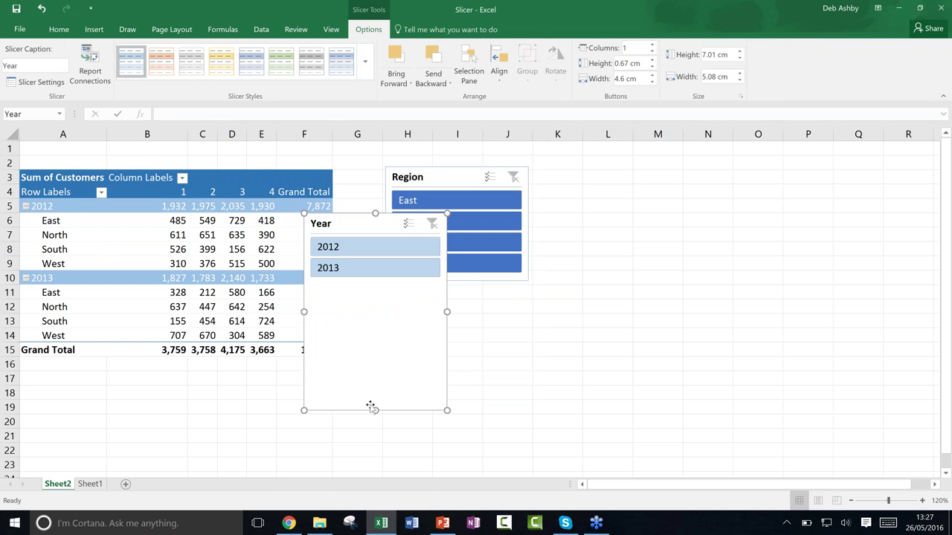
pyautogui.moveTo(375, 410); pyautogui.dragTo(375, 286)
pyautogui.moveTo(352, 223); pyautogui.dragTo(435, 299)
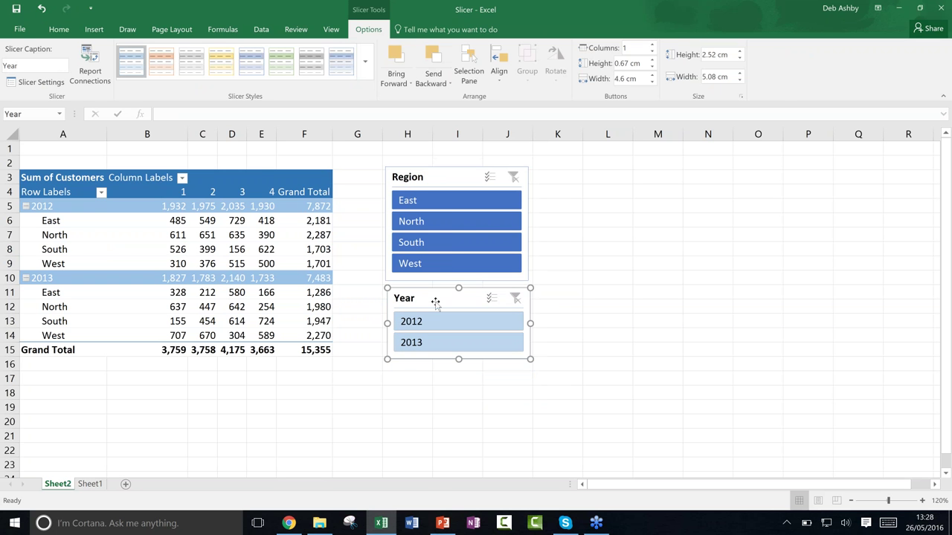
# - Give the Year slicer the yellow dark style and filter the pivot to South in 2013
pyautogui.click(367, 72)
pyautogui.click(221, 113)
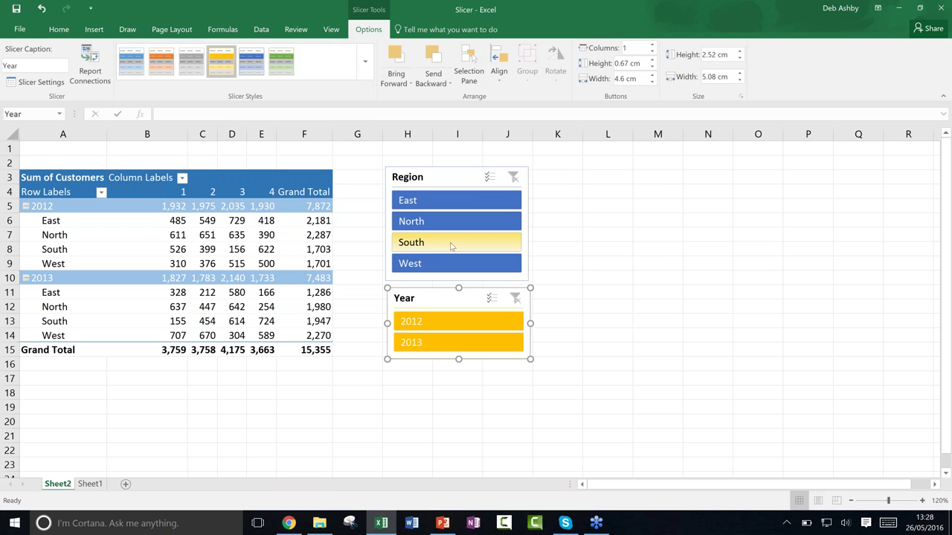
pyautogui.click(452, 244)
pyautogui.click(421, 343)
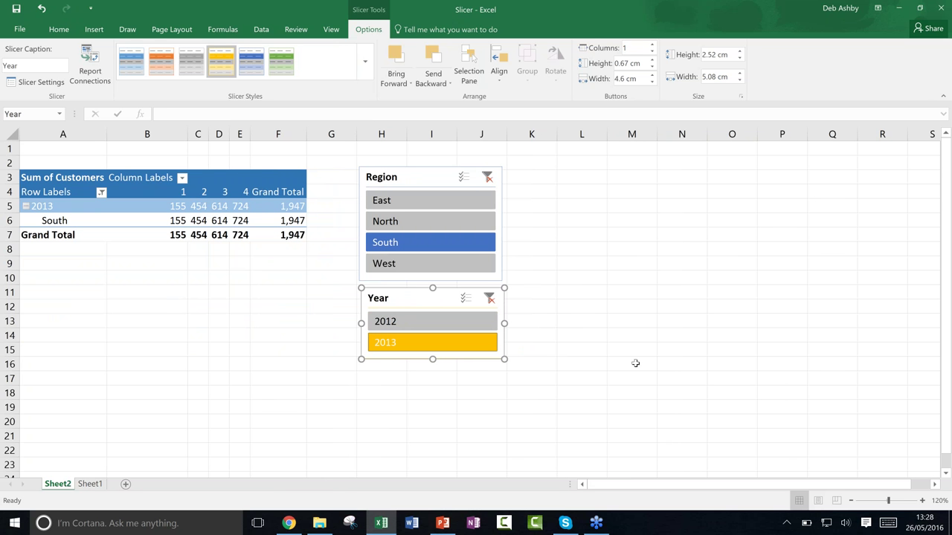
pyautogui.click(631, 208)
pyautogui.click(576, 304)
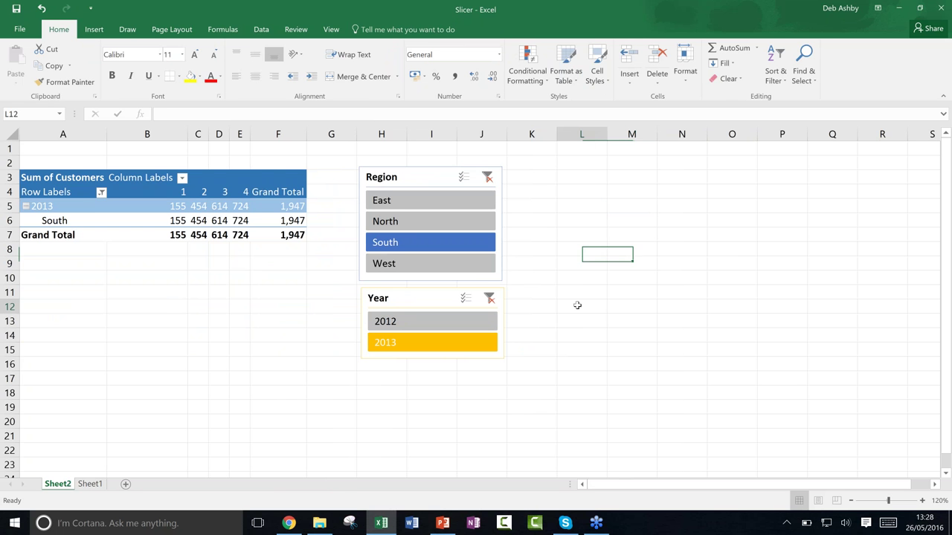
pyautogui.click(581, 233)
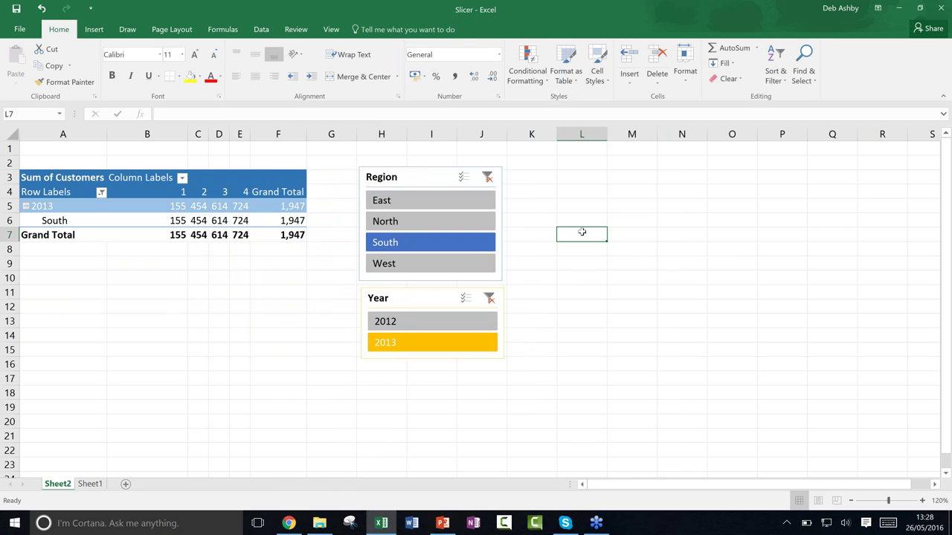
pyautogui.click(187, 298)
pyautogui.click(602, 224)
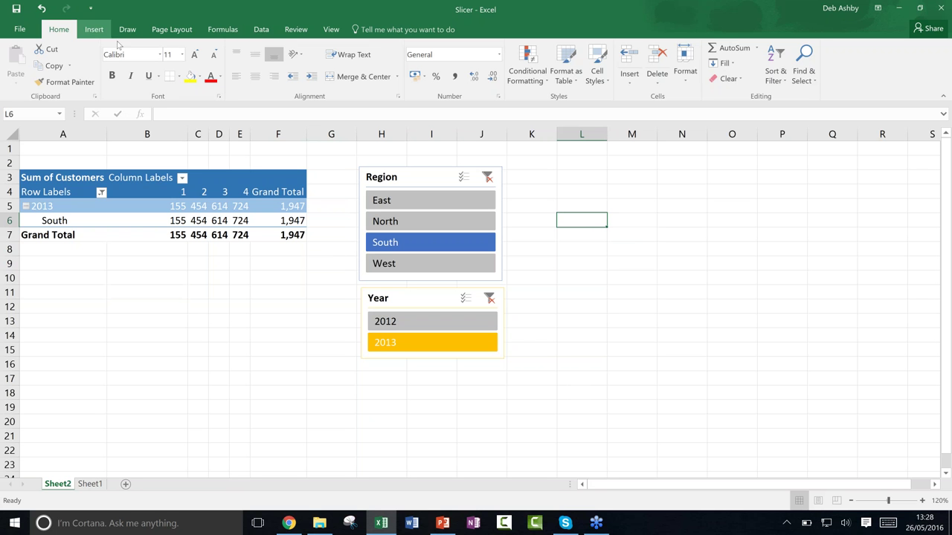
pyautogui.click(597, 247)
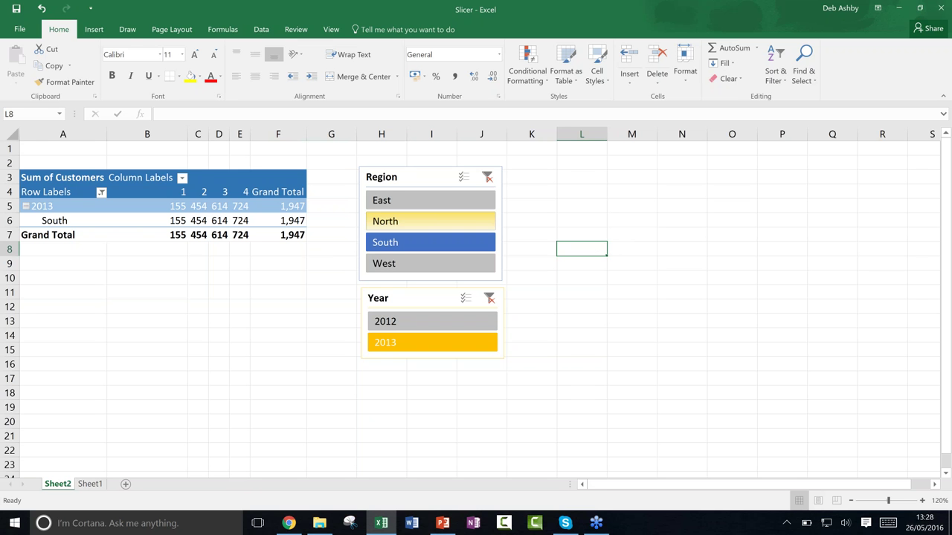
pyautogui.moveTo(202, 333); pyautogui.dragTo(220, 335)
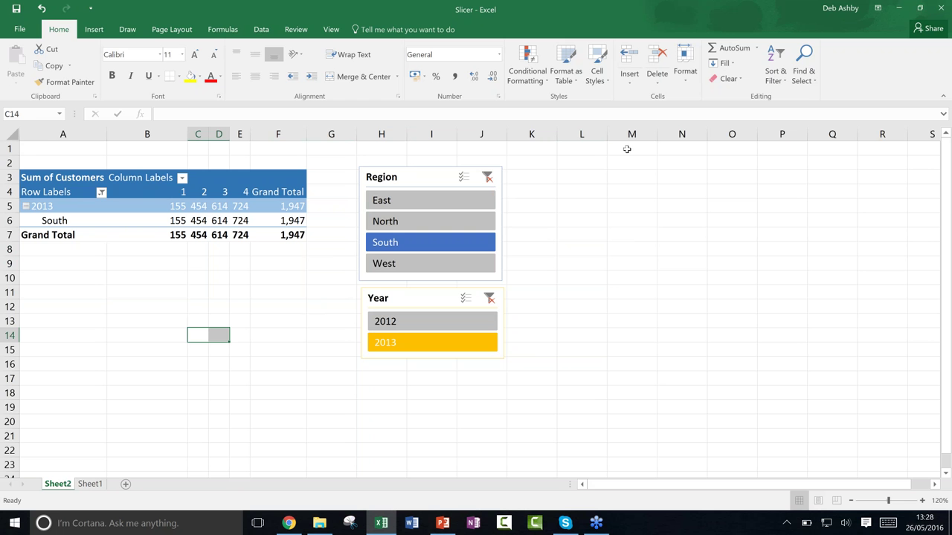
pyautogui.doubleClick(696, 16)
# - Close Slicer.xlsx without saving and open ApplyStyle.xlsx from the Chapter04 folder
pyautogui.click(824, 38)
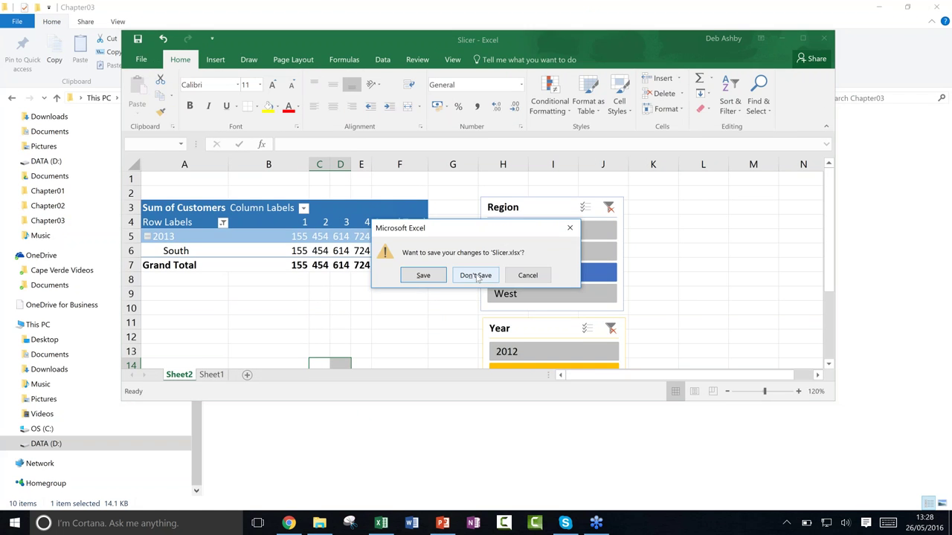
pyautogui.click(475, 276)
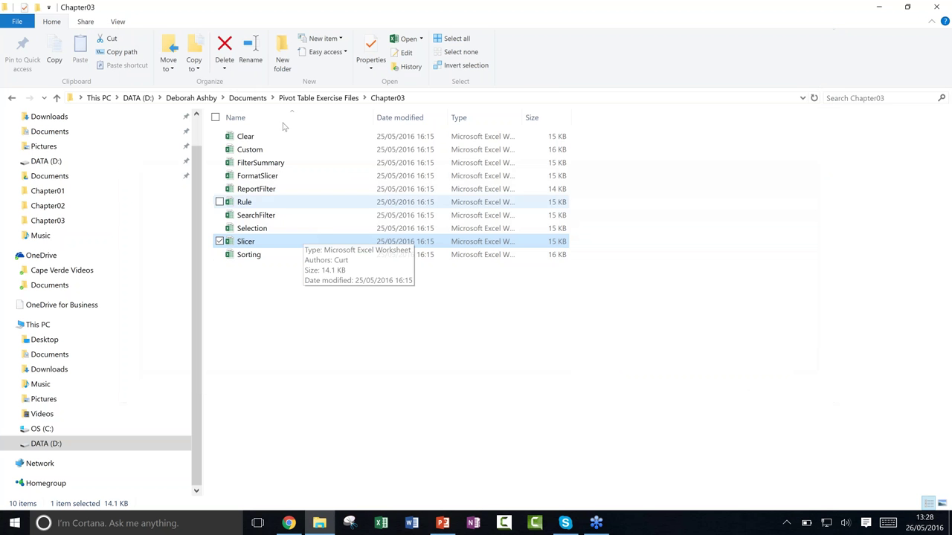
pyautogui.click(319, 98)
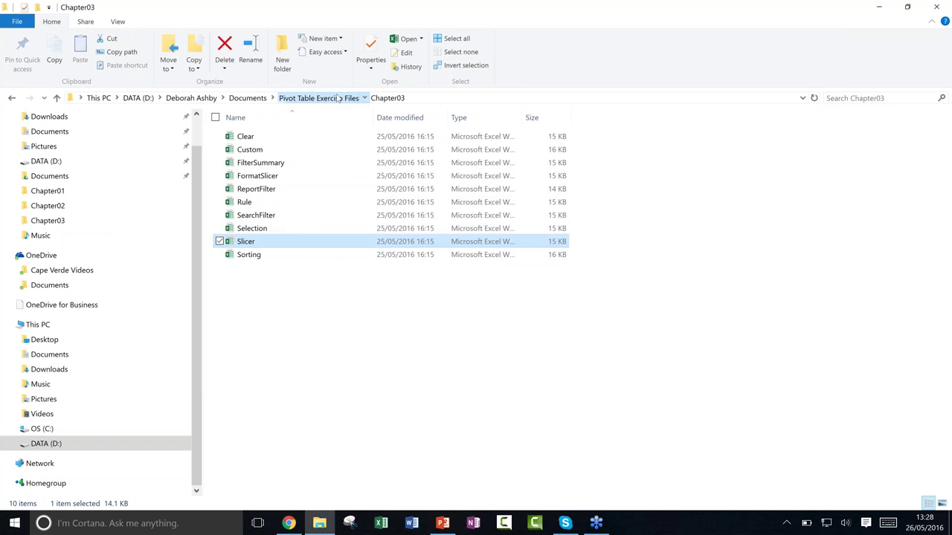
pyautogui.doubleClick(253, 175)
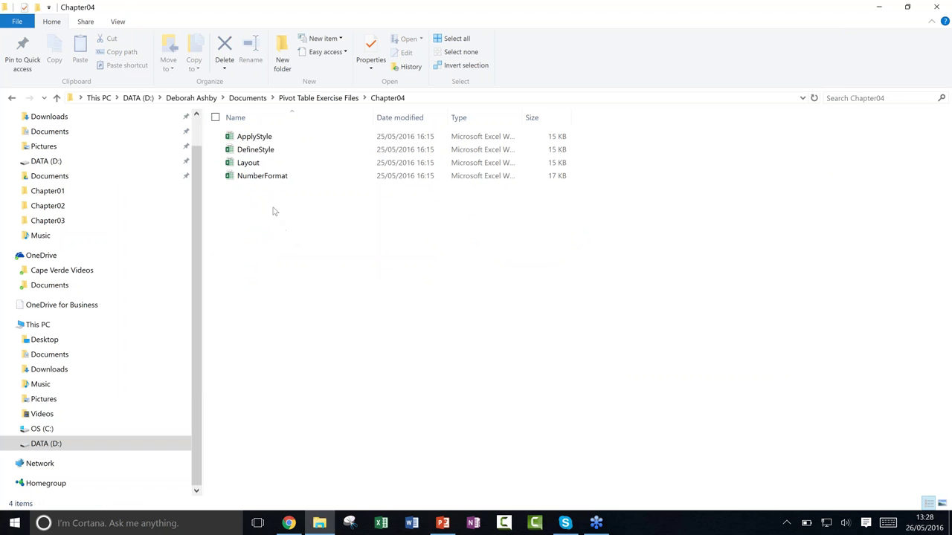
pyautogui.doubleClick(253, 136)
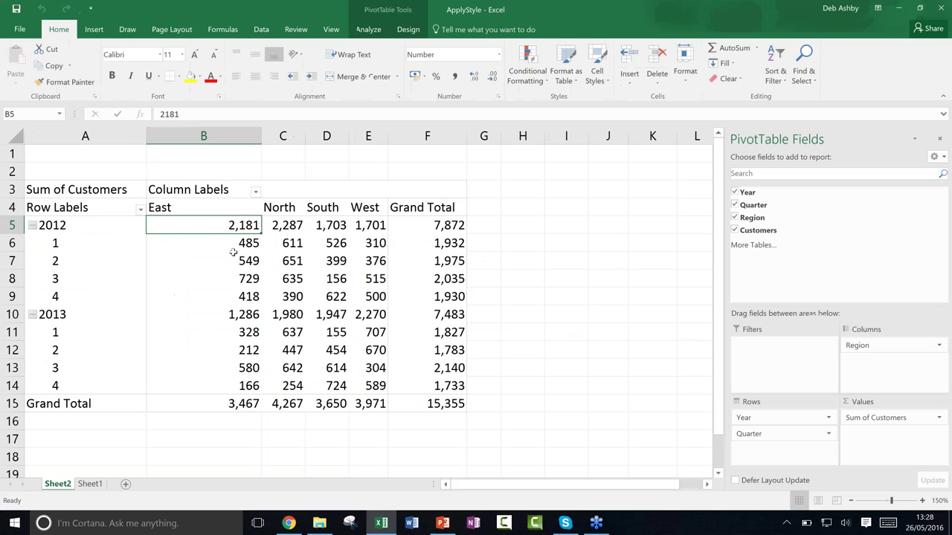
# - Maximize ApplyStyle.xlsx, select cell B5, and bring up Home > Conditional Formatting
pyautogui.click(233, 256)
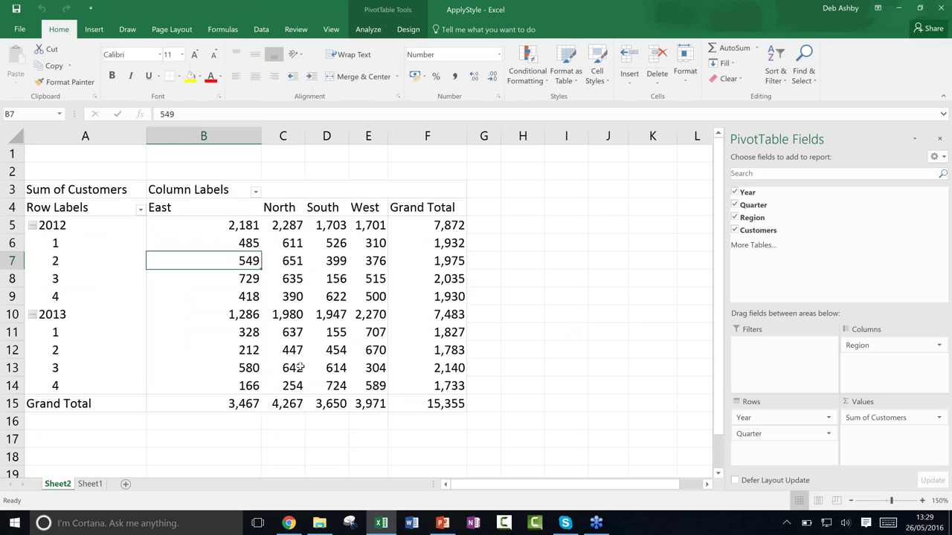
pyautogui.click(230, 230)
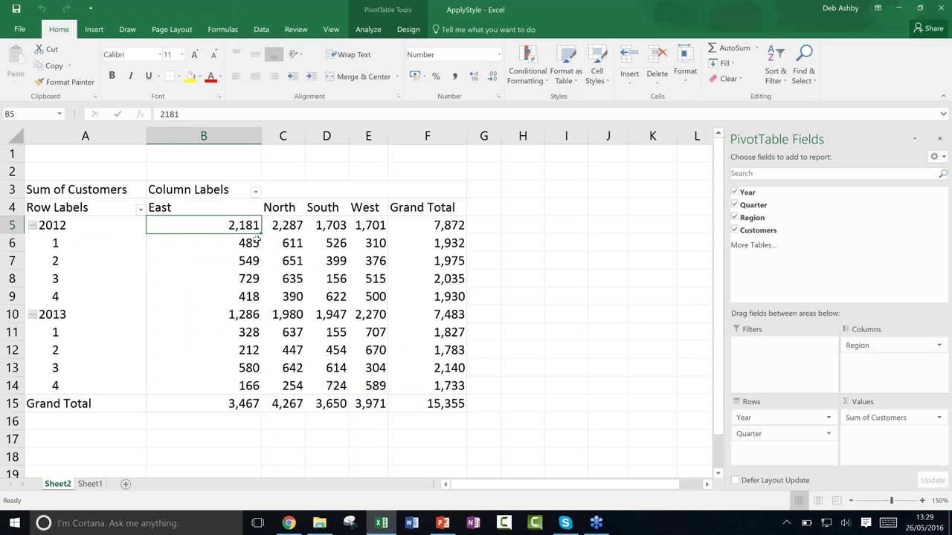
pyautogui.moveTo(336, 258)
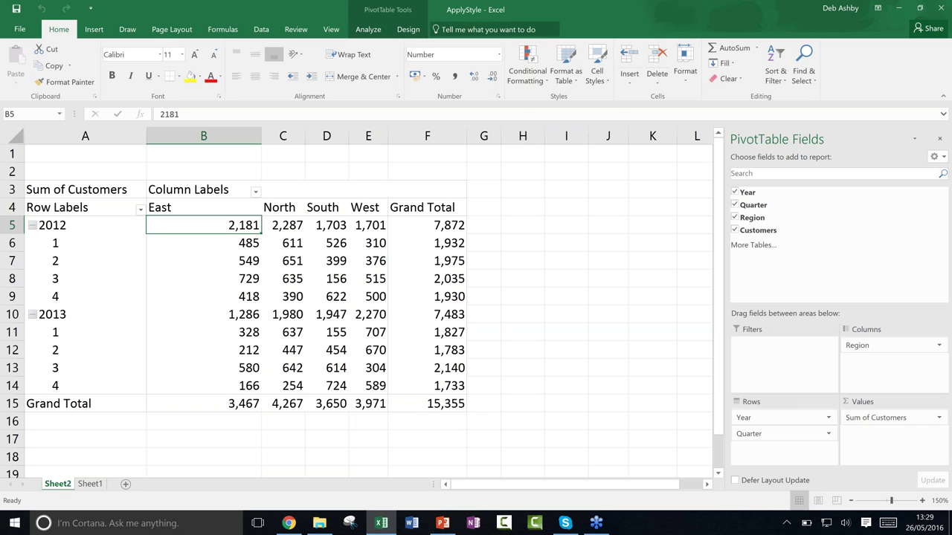
pyautogui.click(535, 76)
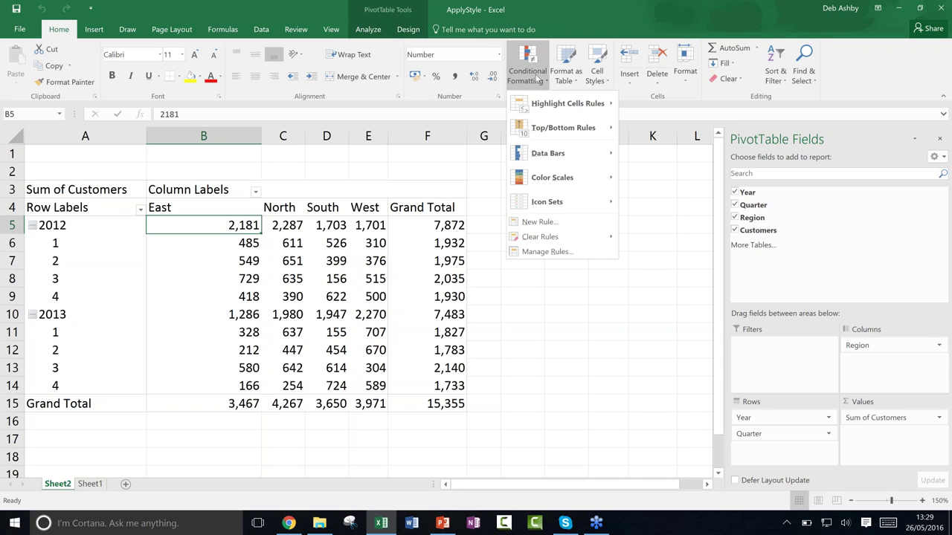
# - Highlight pivot cells B5:E14 greater than 1000 with light red fill and dark red text
pyautogui.click(218, 230)
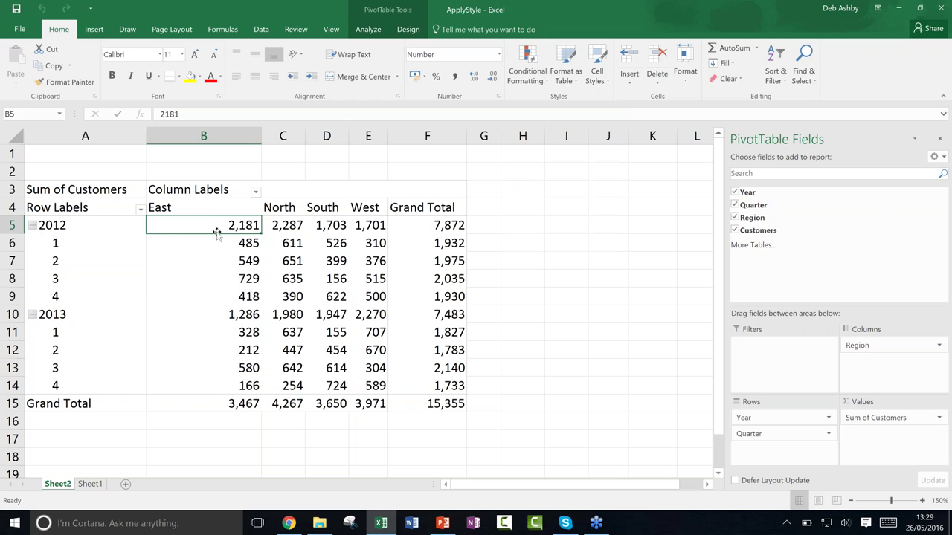
pyautogui.moveTo(209, 225); pyautogui.dragTo(352, 392)
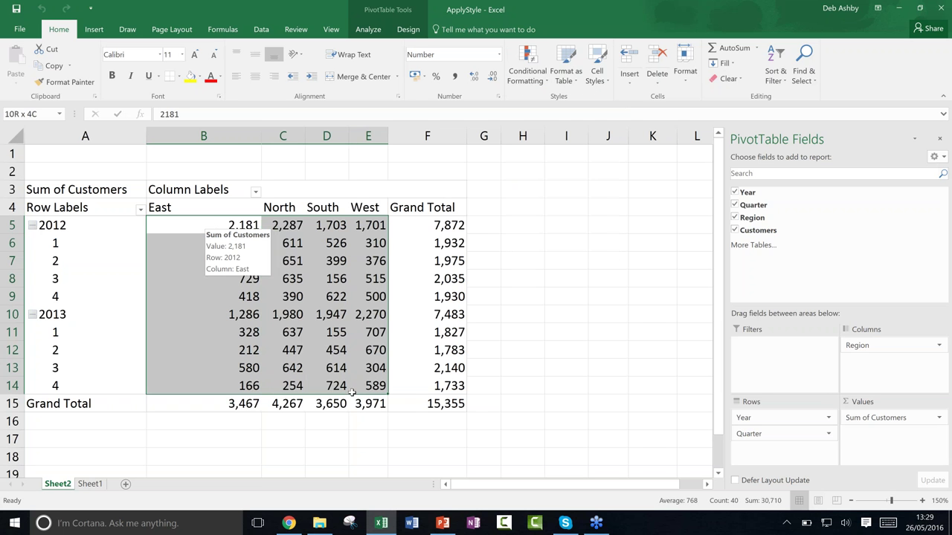
pyautogui.click(537, 77)
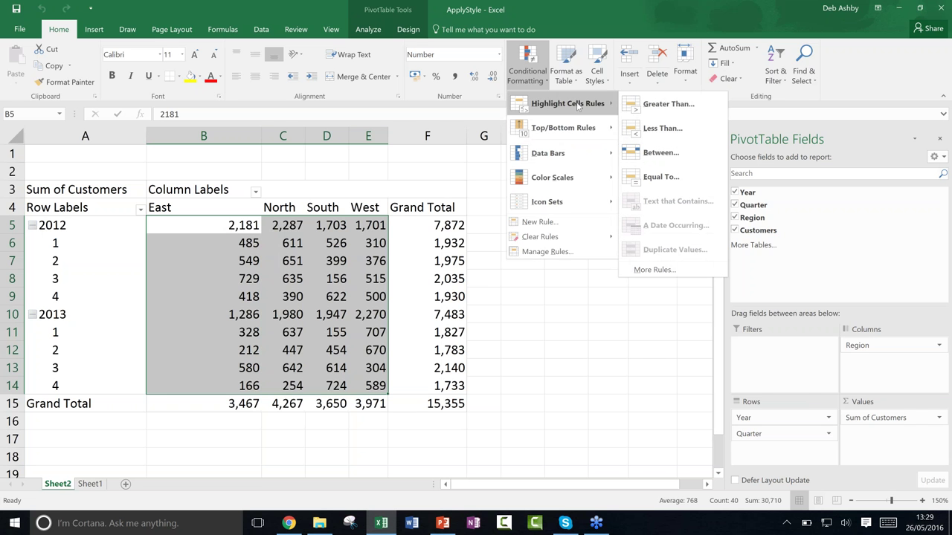
pyautogui.click(672, 105)
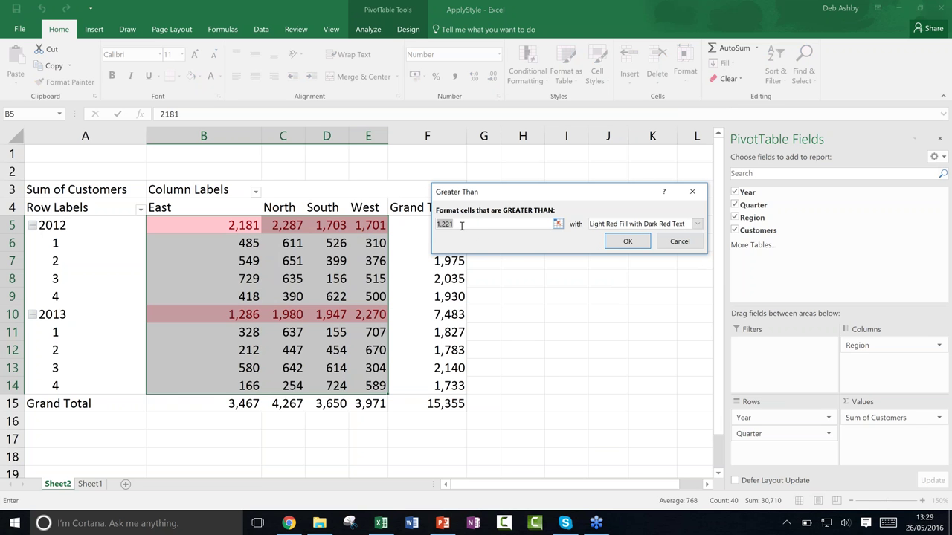
pyautogui.write('1000')
pyautogui.click(612, 244)
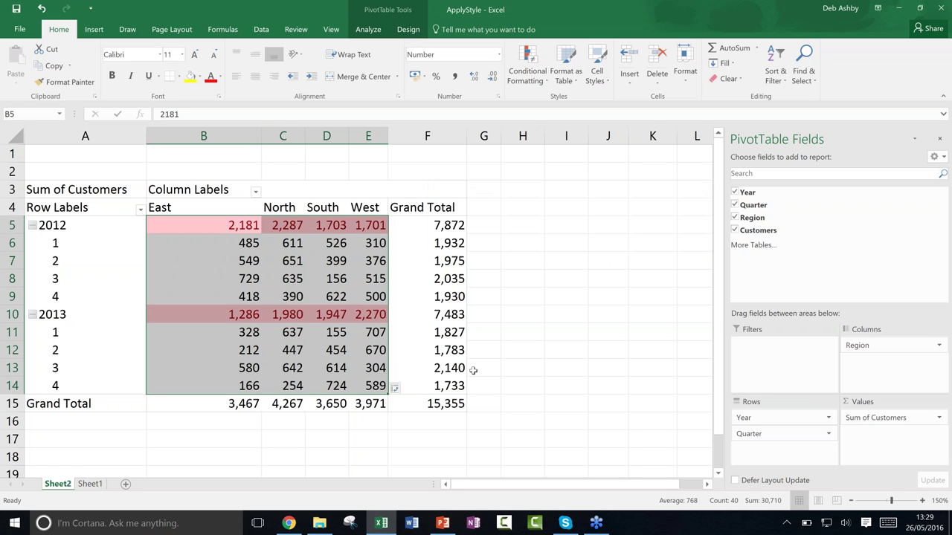
# - Browse the Conditional Formatting menu again without applying another format
pyautogui.click(526, 75)
pyautogui.moveTo(563, 133)
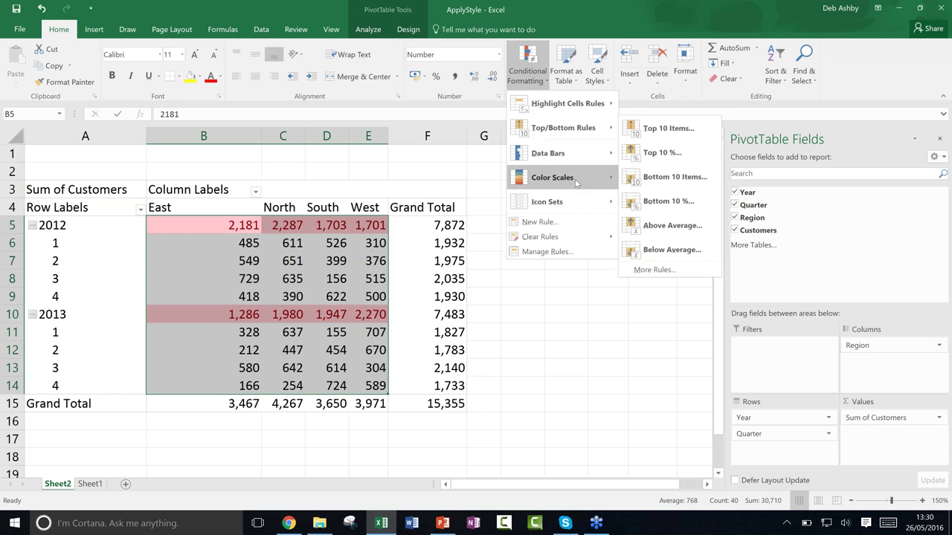
pyautogui.moveTo(567, 156)
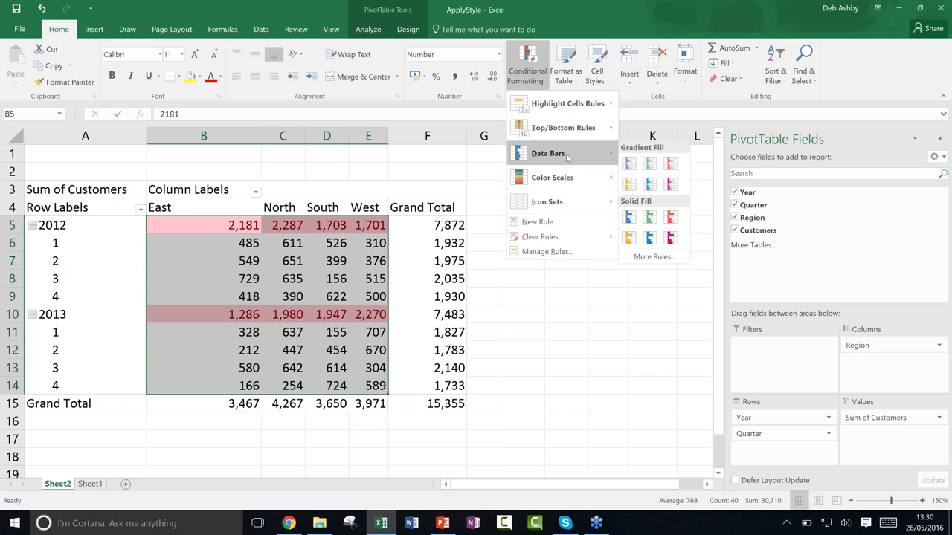
pyautogui.click(484, 171)
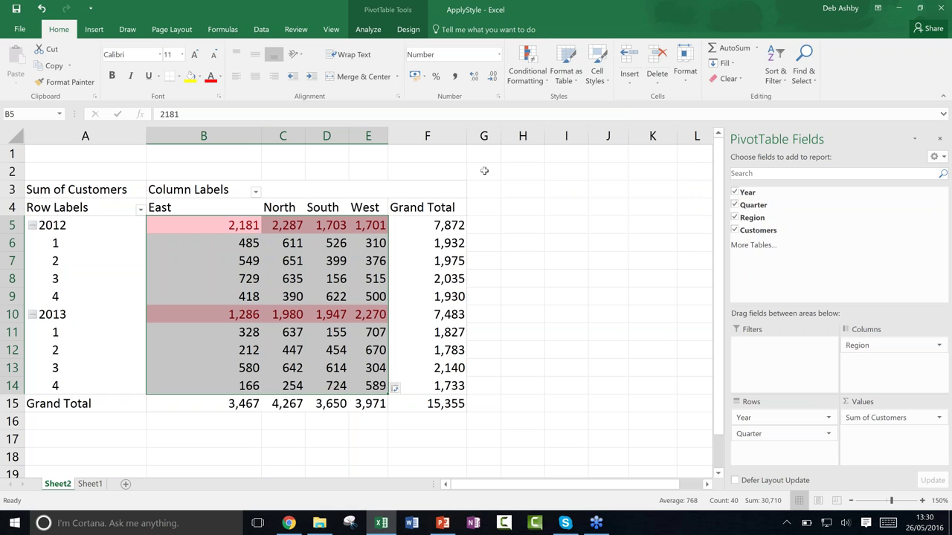
# - Undo the red highlighting and apply the 3 Arrows (Colored) directional icon set to the pivot values
pyautogui.hotkey('ctrl', 'z')
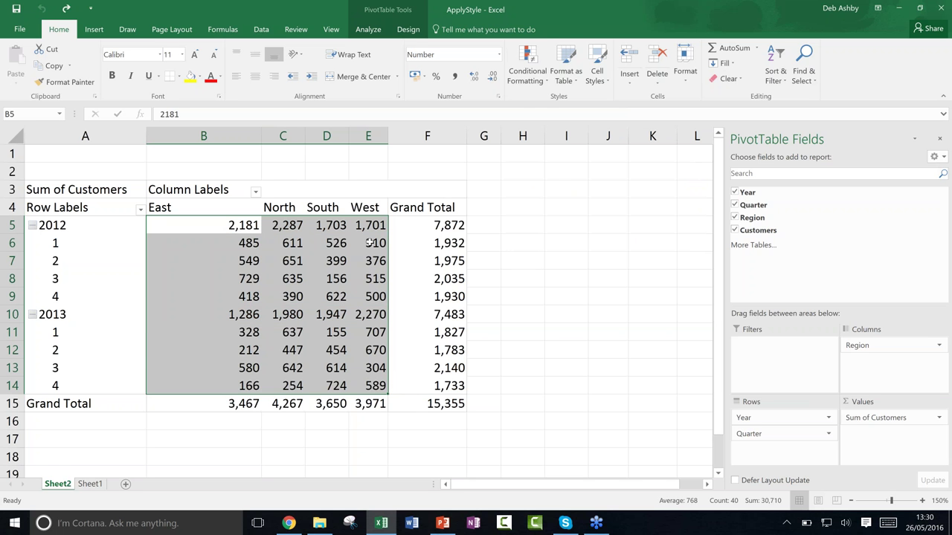
pyautogui.click(533, 81)
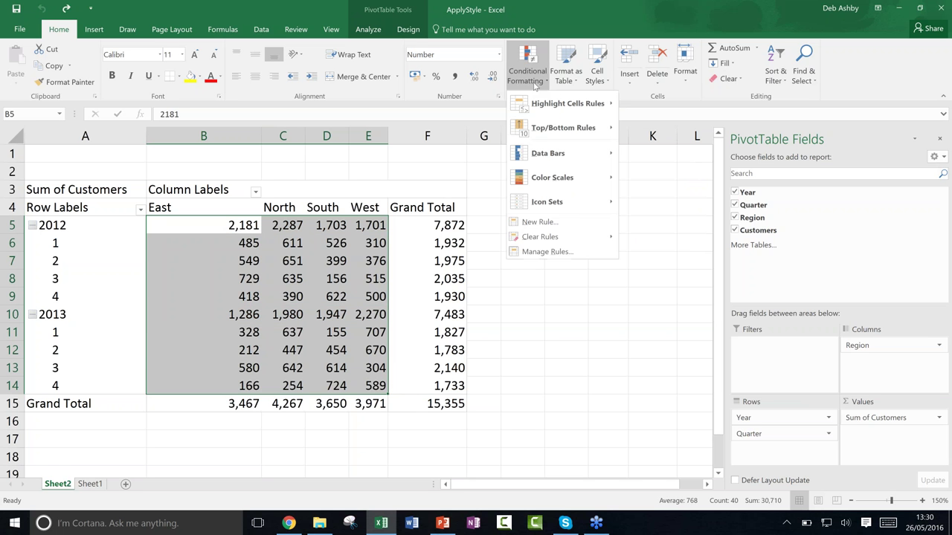
pyautogui.moveTo(542, 157)
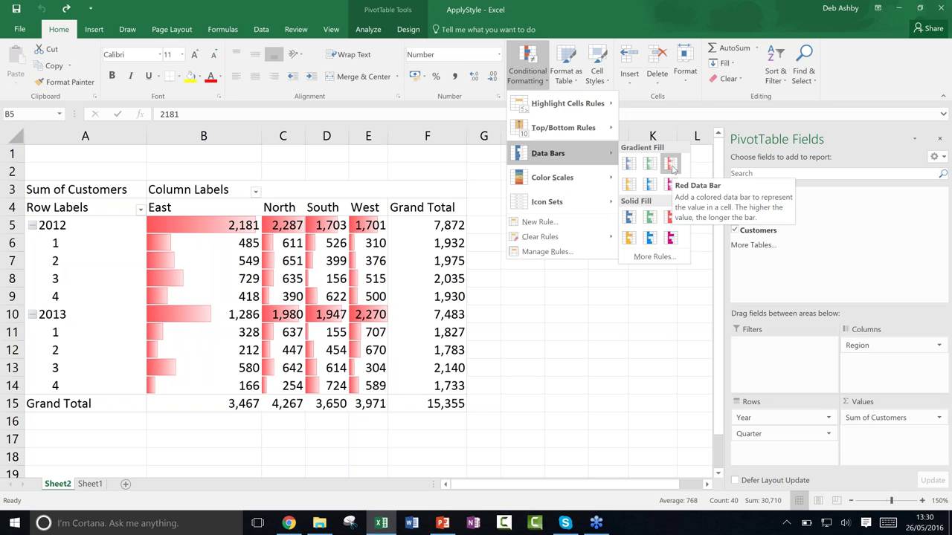
pyautogui.moveTo(563, 178)
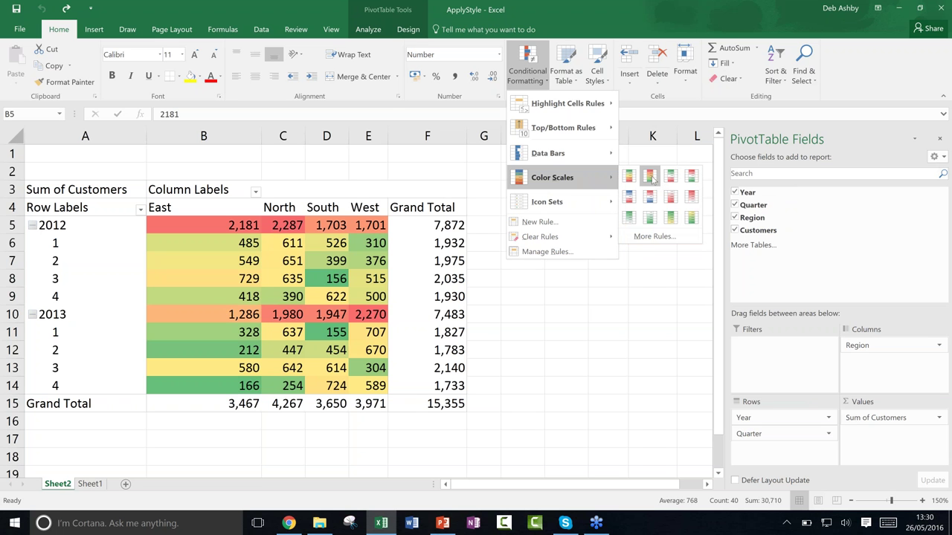
pyautogui.moveTo(595, 205)
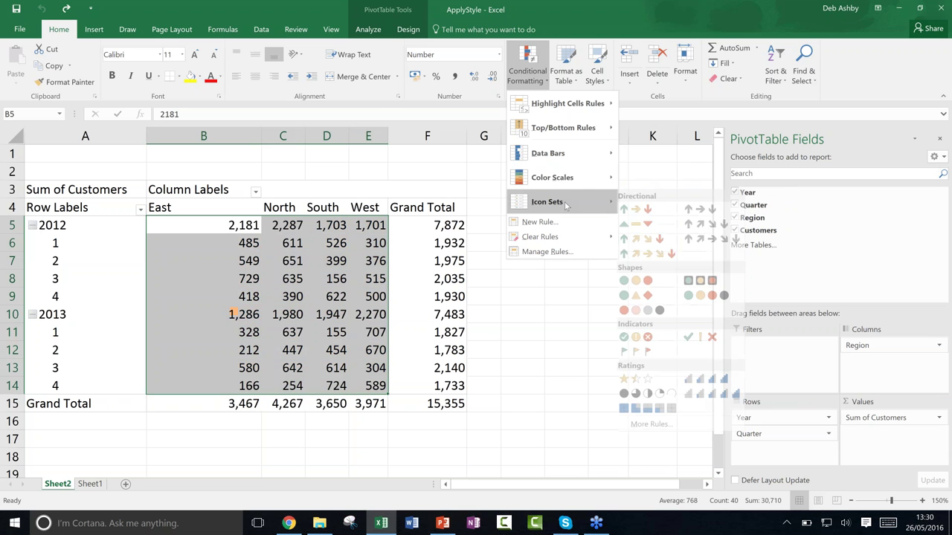
pyautogui.click(635, 212)
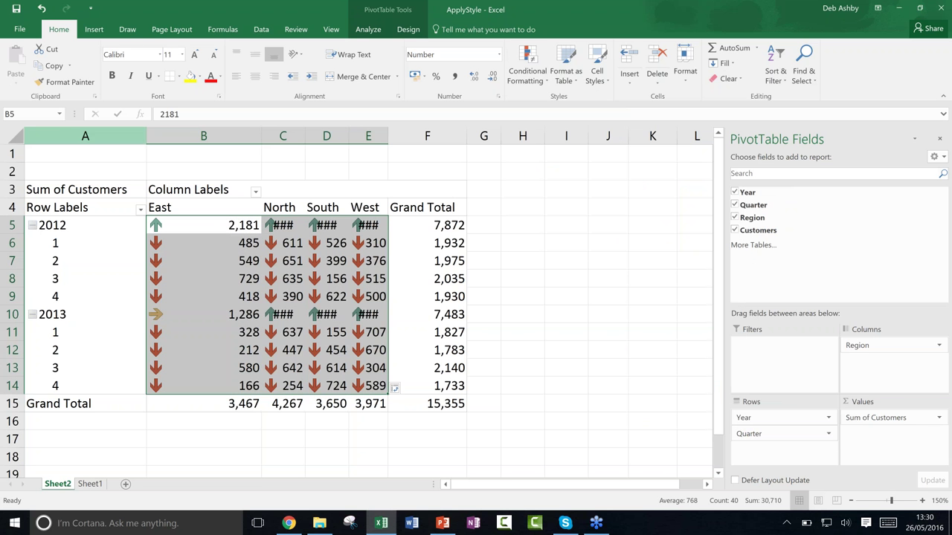
# - AutoFit all sheet columns so year totals like 2,287 and 1,703 replace ###, then deselect
pyautogui.click(16, 137)
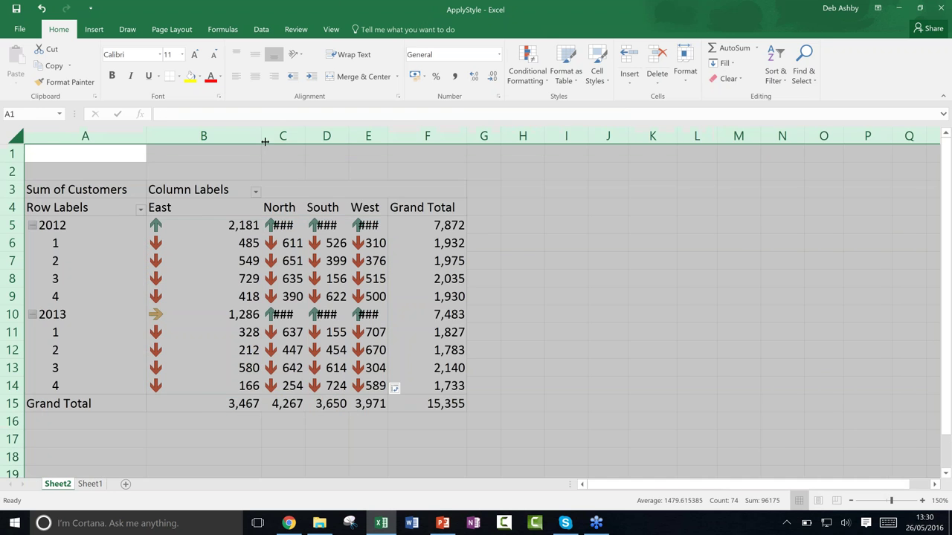
pyautogui.doubleClick(261, 136)
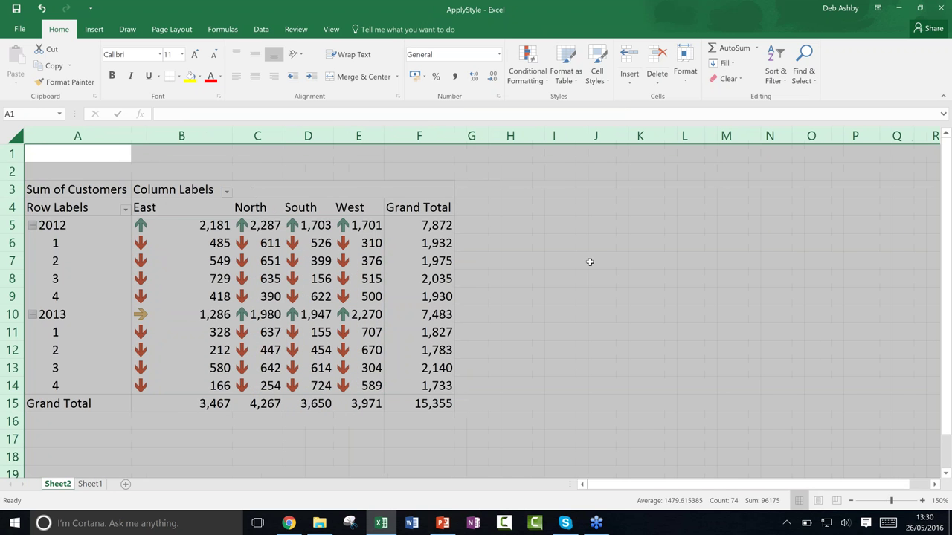
pyautogui.click(590, 261)
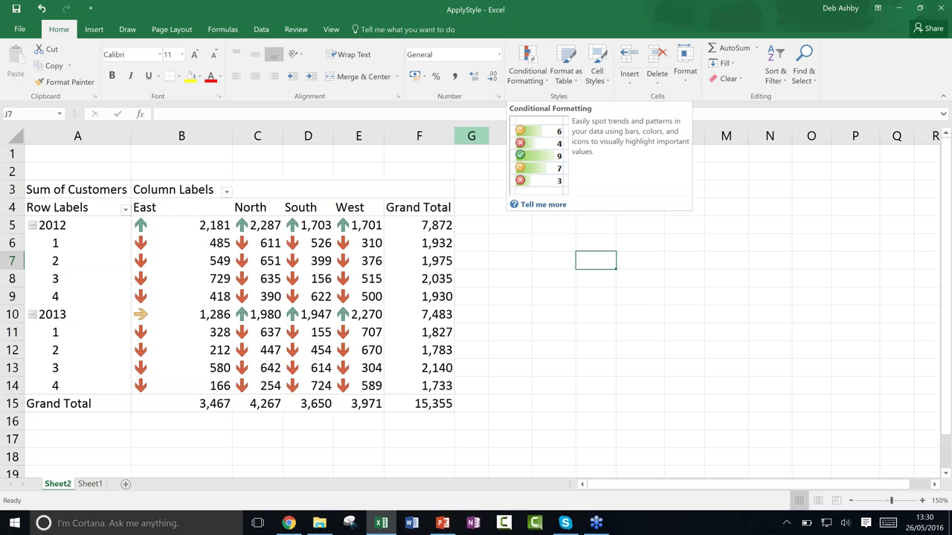
pyautogui.moveTo(312, 253)
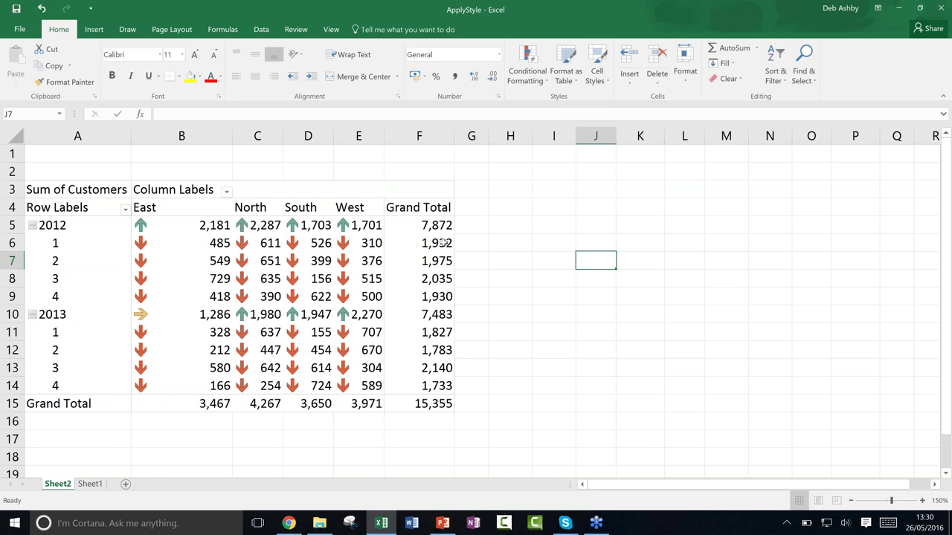
pyautogui.click(510, 208)
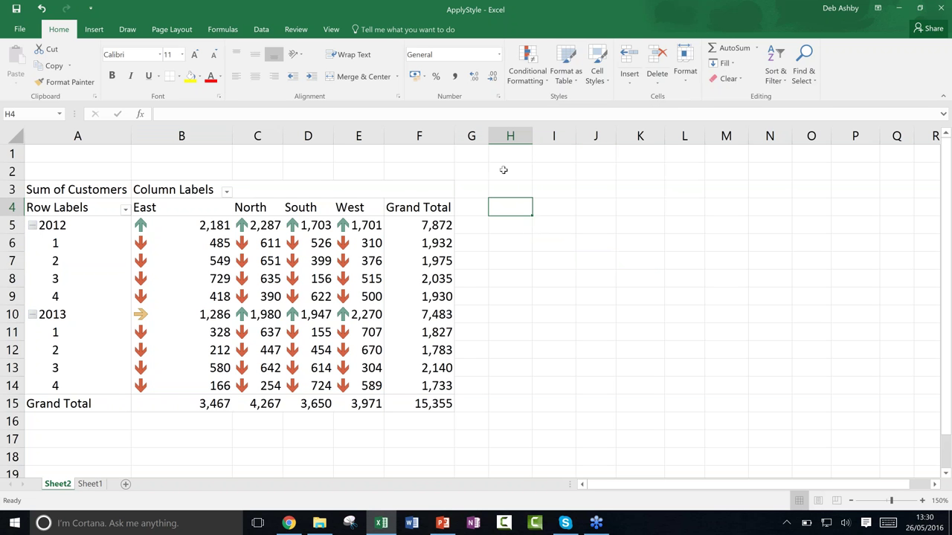
pyautogui.click(504, 170)
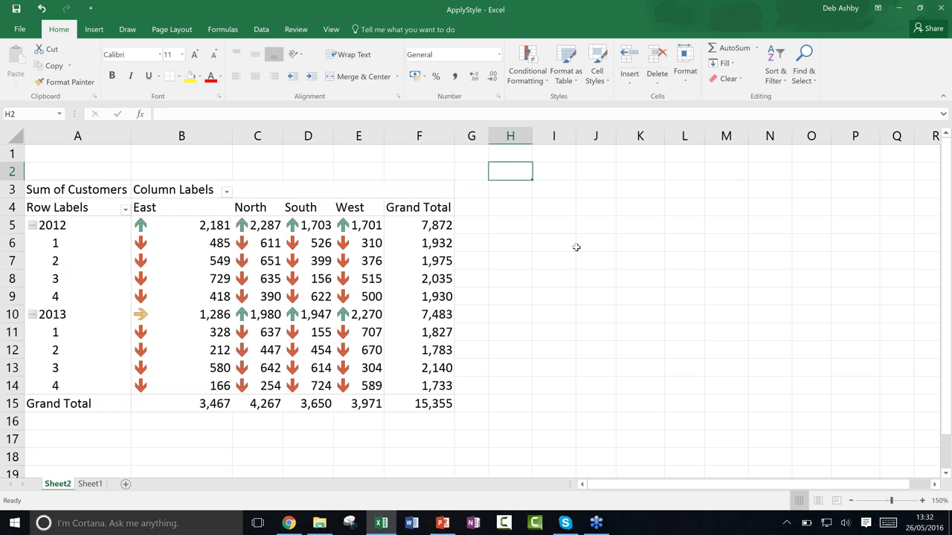
# - Close ApplyStyle with Don't Save, then go back to the Pivot Table Exercise Files folder
pyautogui.click(563, 241)
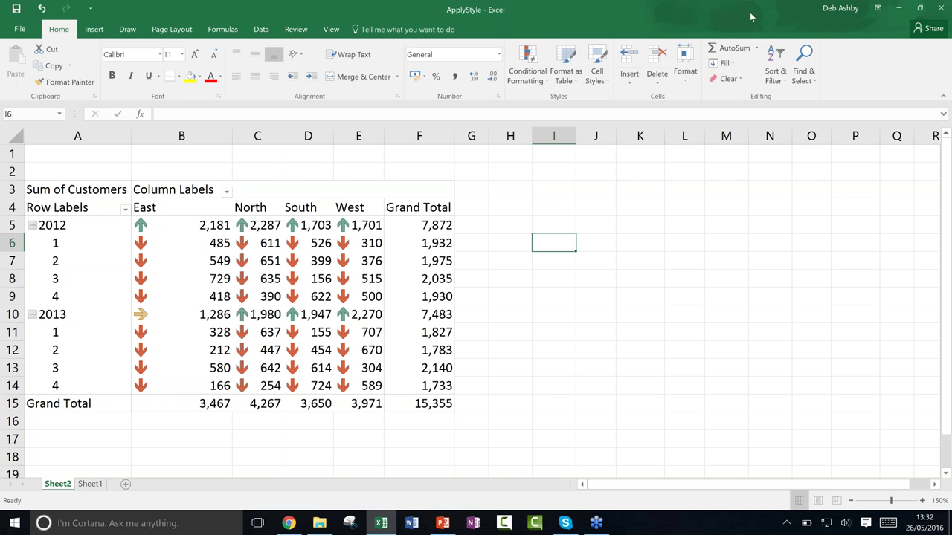
pyautogui.moveTo(742, 18); pyautogui.dragTo(585, 46)
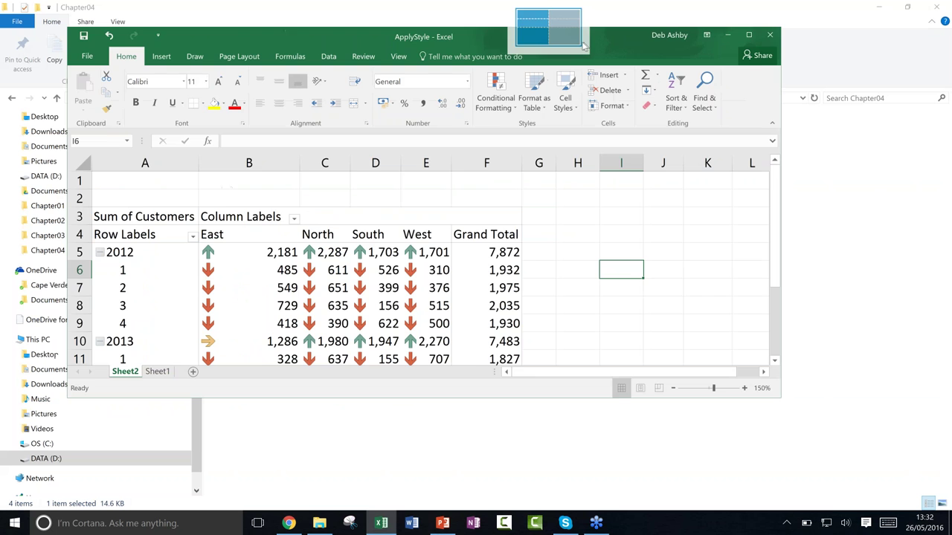
pyautogui.hotkey('alt', 'F4')
pyautogui.click(478, 274)
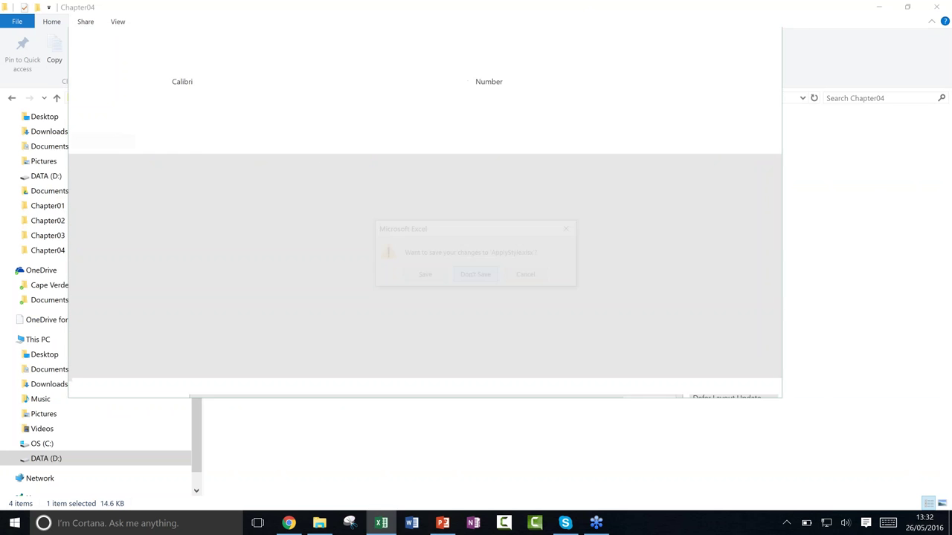
pyautogui.click(318, 97)
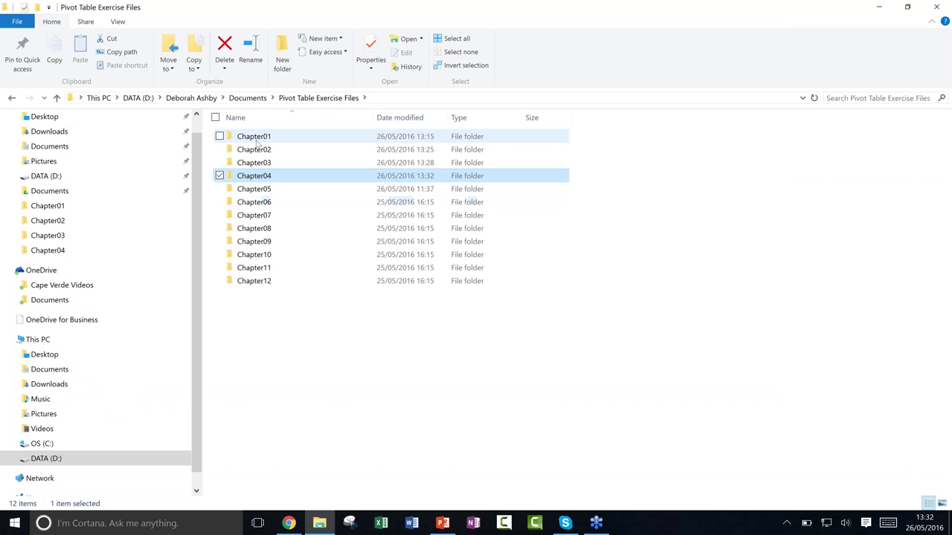
# - Open the Chapter01 folder and launch the Introducing workbook in Excel
pyautogui.click(287, 142)
pyautogui.doubleClick(287, 140)
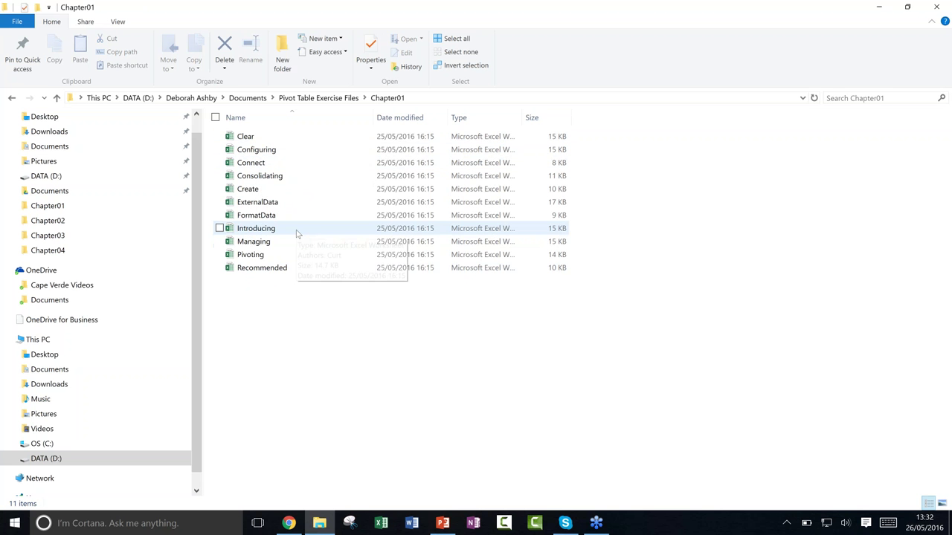
pyautogui.doubleClick(362, 229)
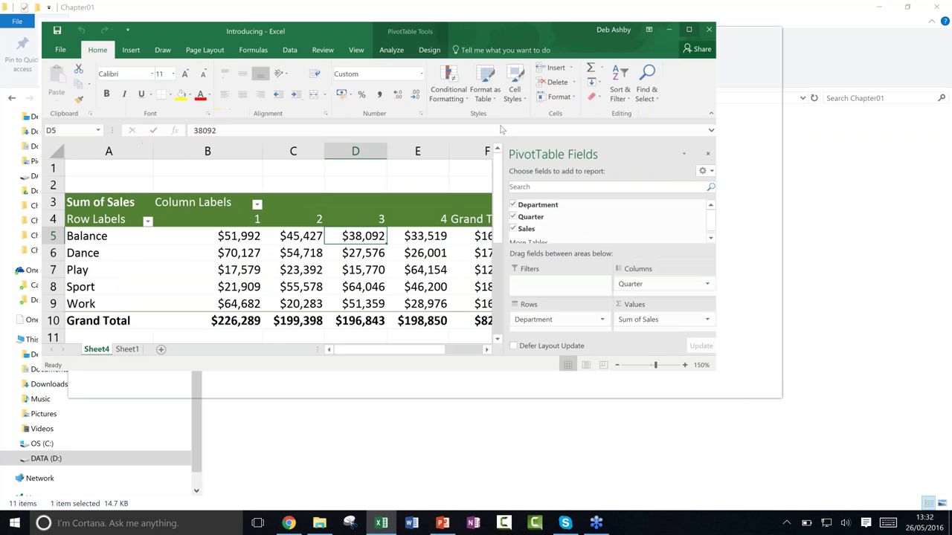
# - Maximize Excel and insert a blank row at row 5 of the Sheet1 data
pyautogui.click(751, 36)
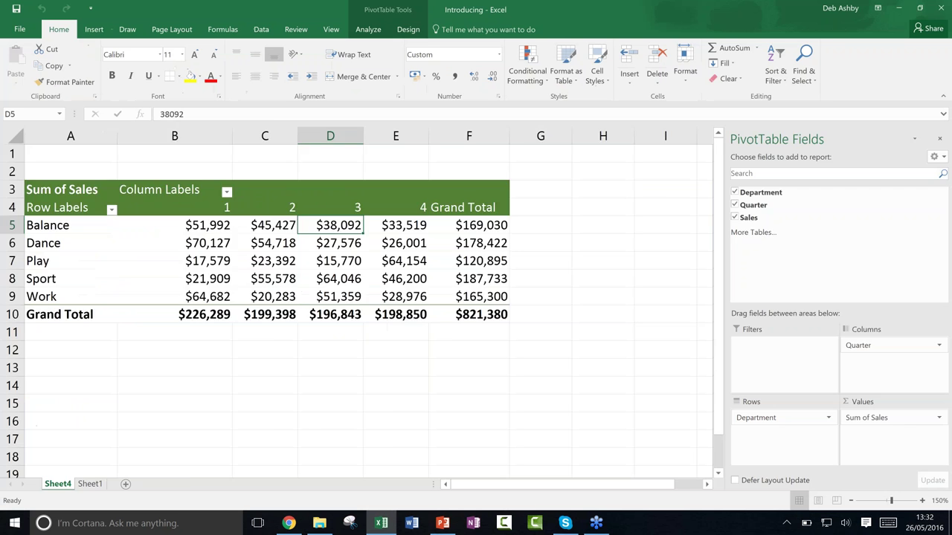
pyautogui.click(90, 484)
pyautogui.click(11, 207)
pyautogui.rightClick(11, 209)
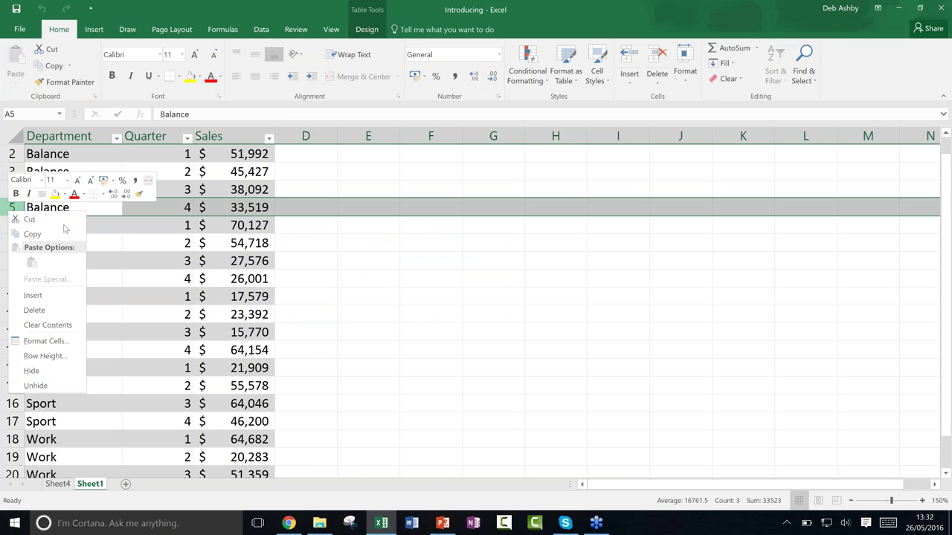
pyautogui.press('Escape')
pyautogui.hotkey('ctrl', 'shift', '+')
pyautogui.click(402, 315)
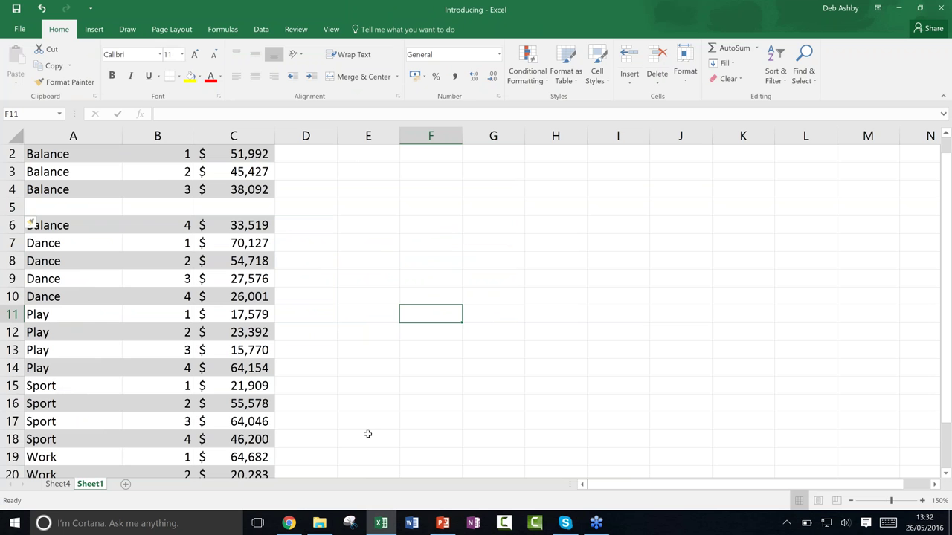
# - Select the data range A2:C4 above the new blank row
pyautogui.click(126, 176)
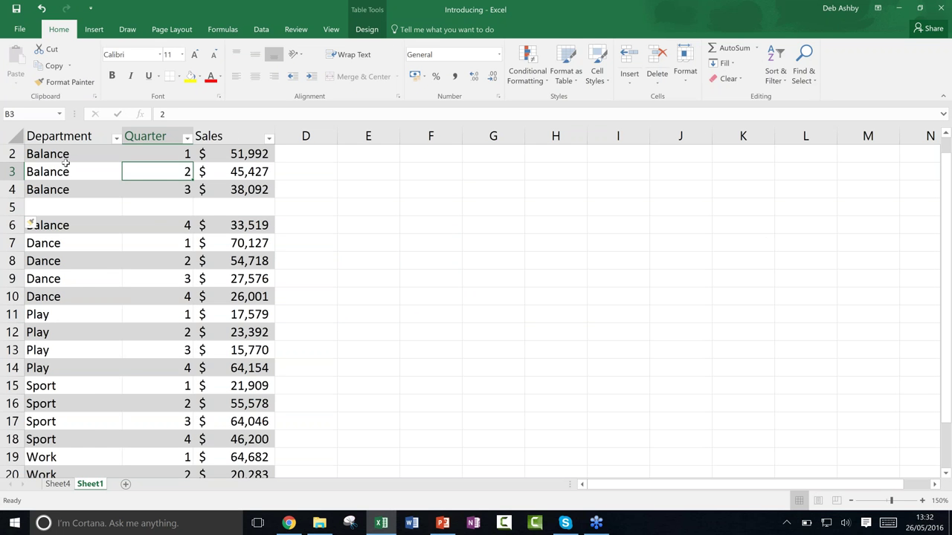
pyautogui.moveTo(941, 413); pyautogui.dragTo(941, 411)
pyautogui.moveTo(84, 174); pyautogui.dragTo(249, 208)
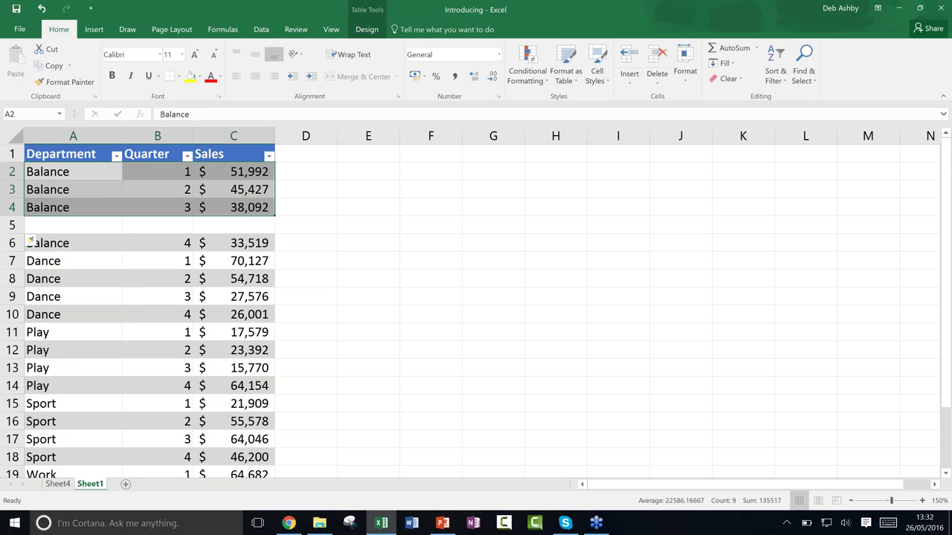
pyautogui.click(64, 243)
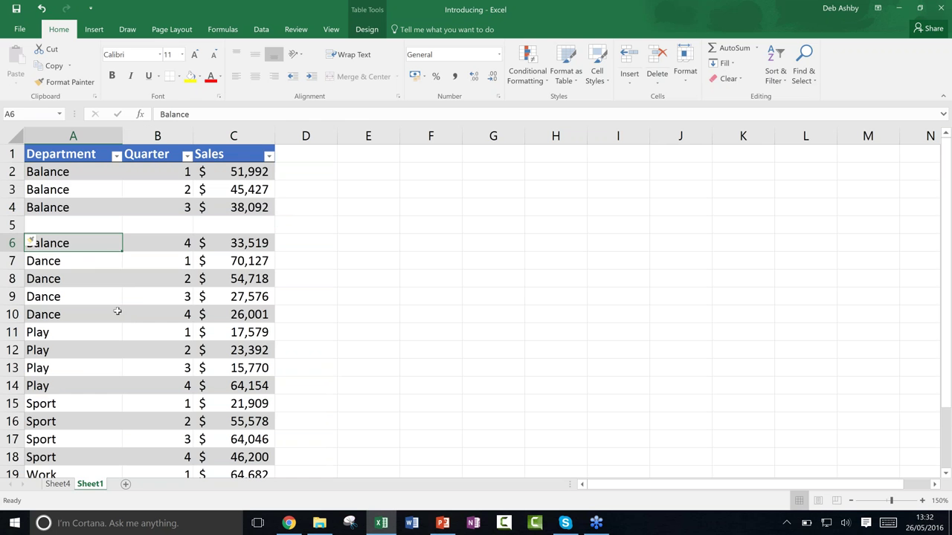
pyautogui.moveTo(70, 252); pyautogui.dragTo(224, 264)
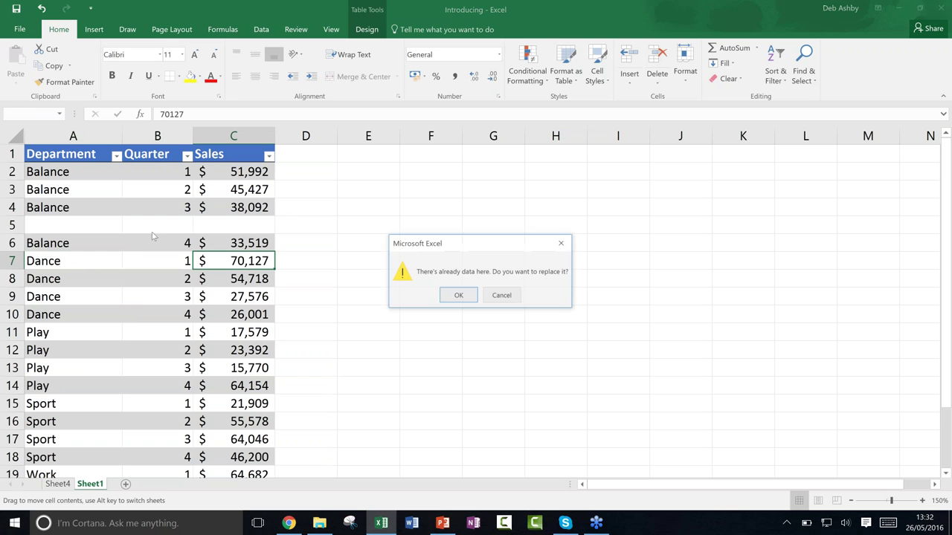
pyautogui.click(503, 296)
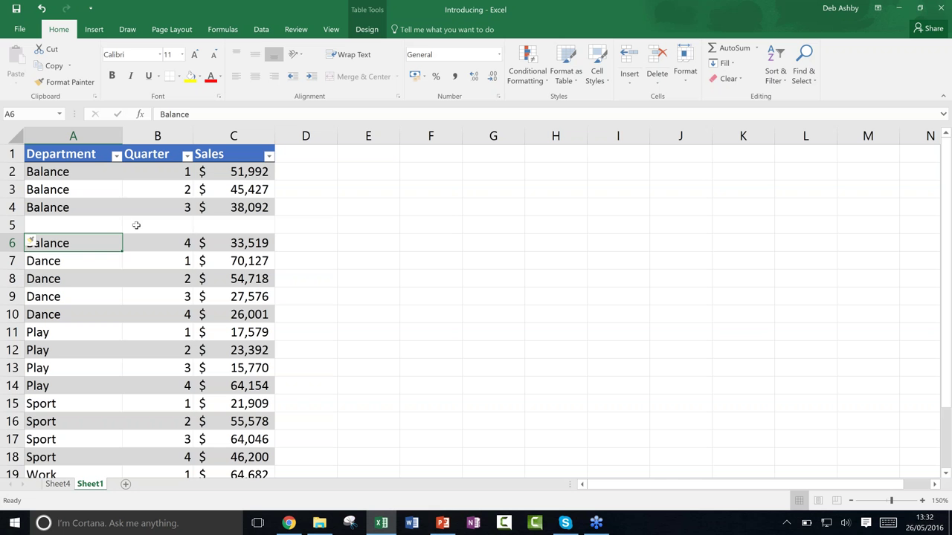
pyautogui.click(354, 224)
pyautogui.click(160, 229)
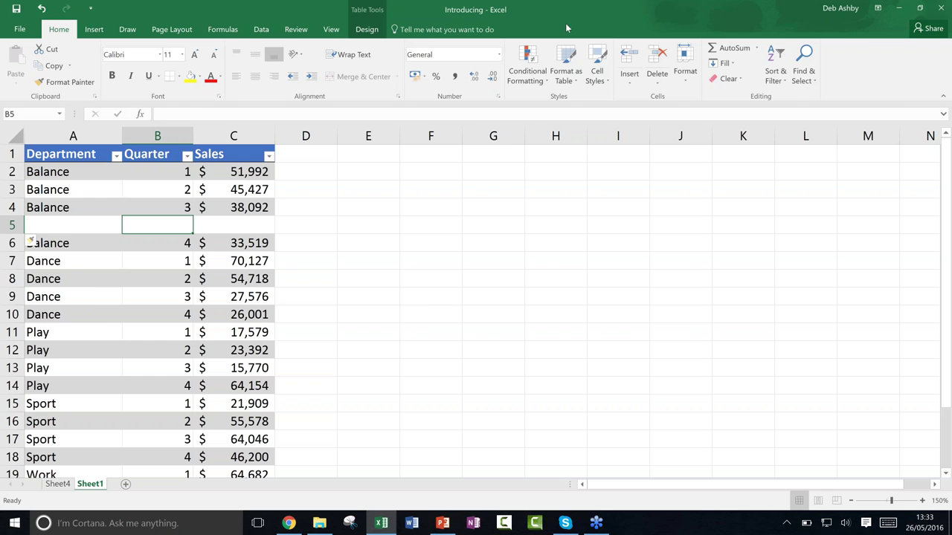
pyautogui.moveTo(565, 23); pyautogui.dragTo(440, 388)
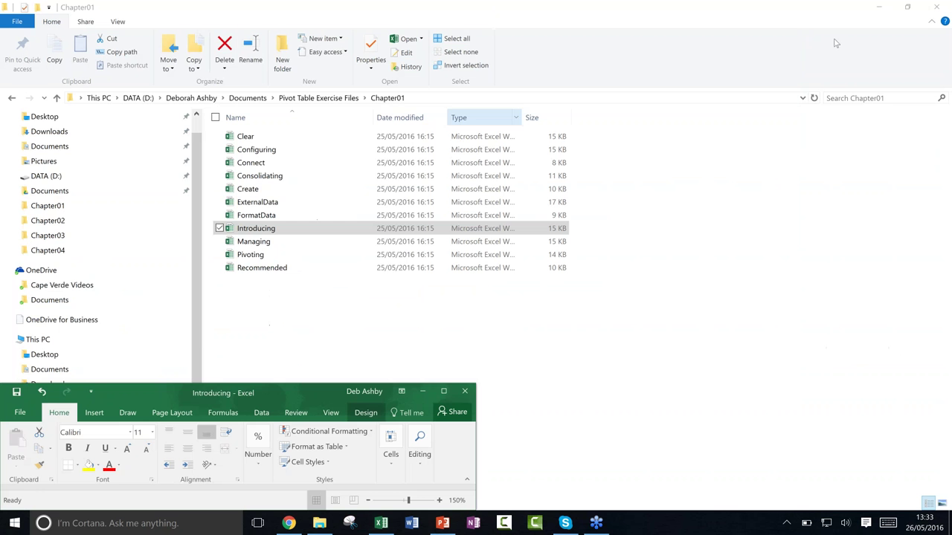
pyautogui.click(442, 392)
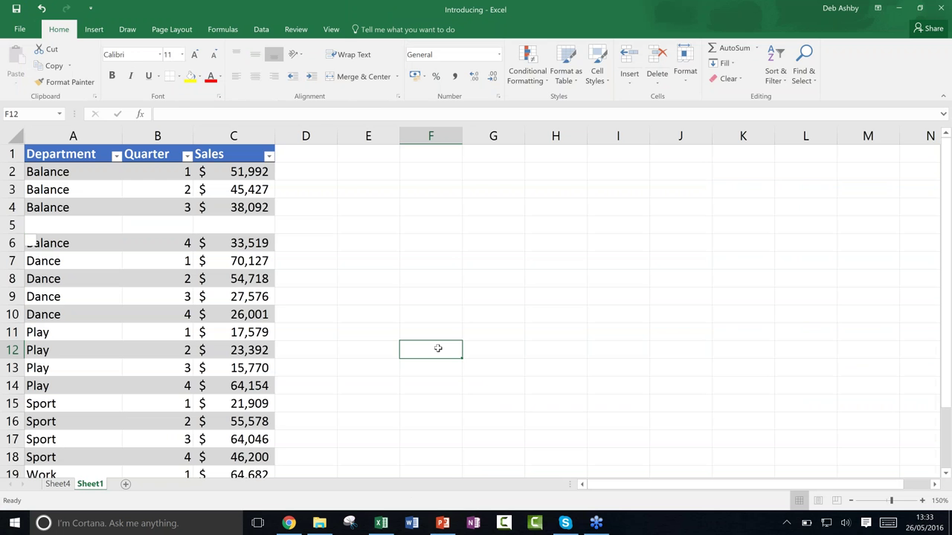
# - Undo the row insertion so the four Balance rows run unbroken through rows 2–5
pyautogui.hotkey('ctrl', 'z')
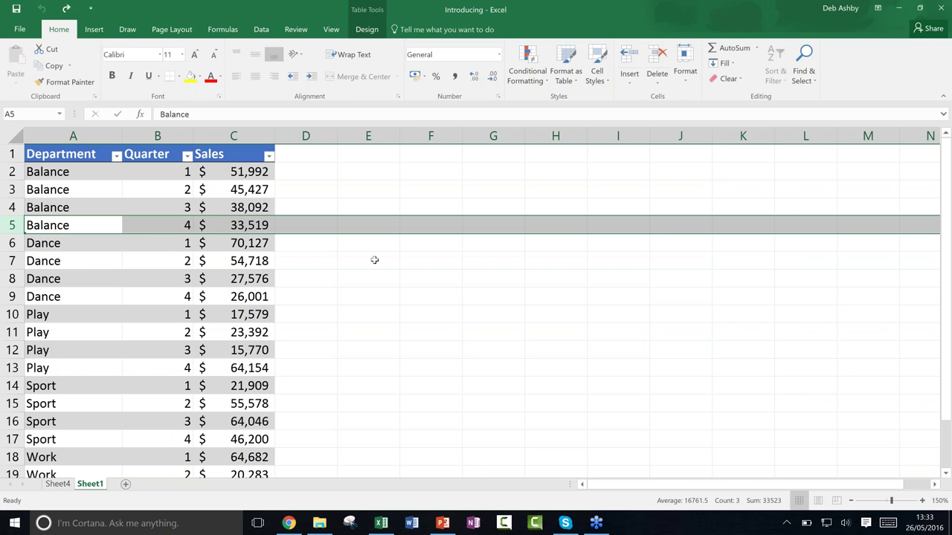
pyautogui.click(376, 260)
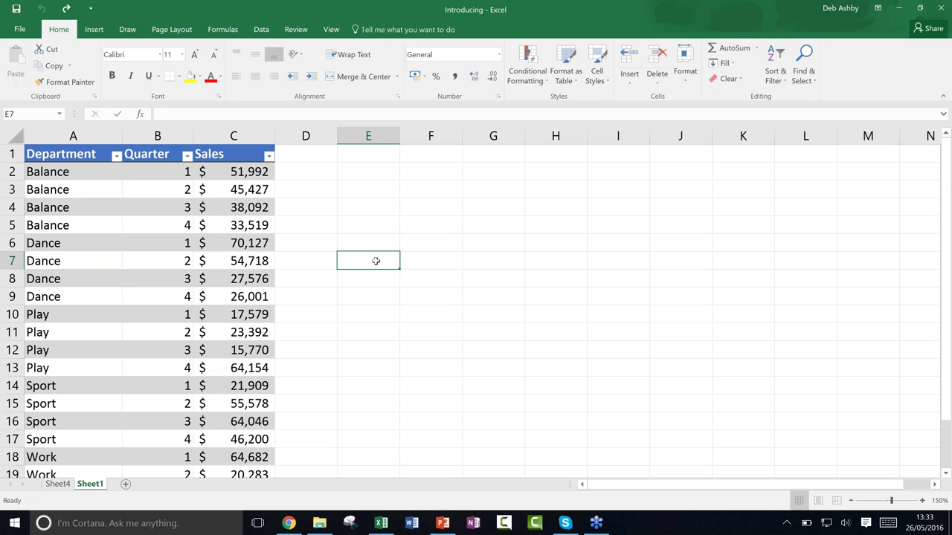
pyautogui.click(160, 245)
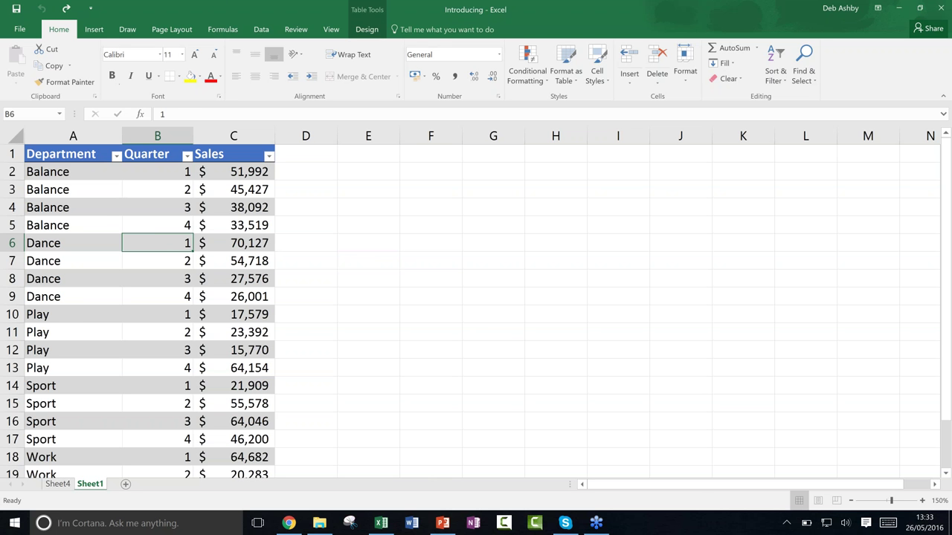
# - On Sheet4, check the pivot's Refresh options, then select the quarter 1 grand total cell
pyautogui.click(60, 484)
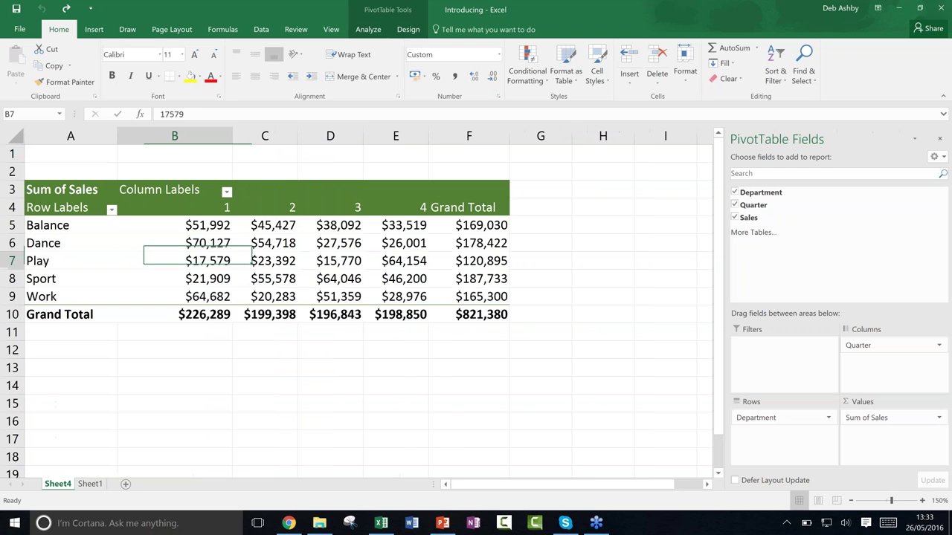
pyautogui.click(371, 30)
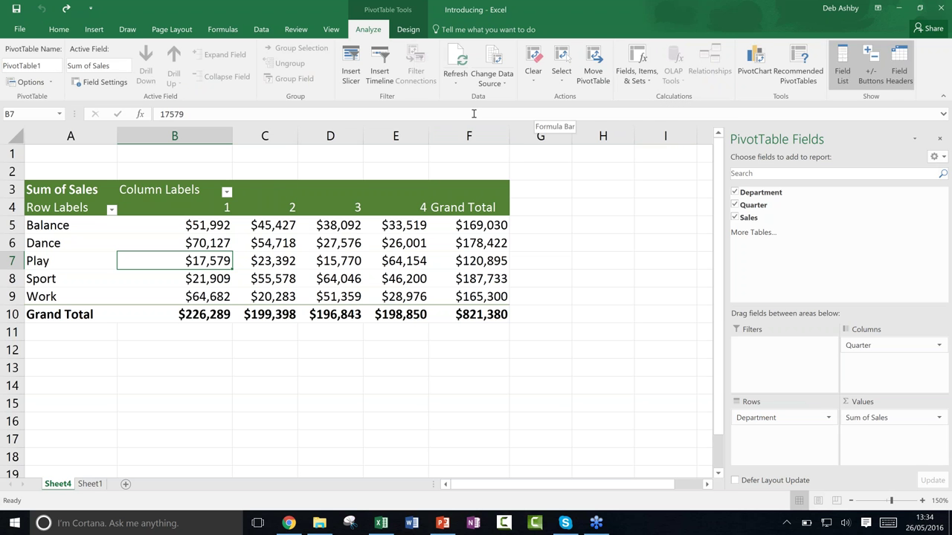
pyautogui.click(453, 80)
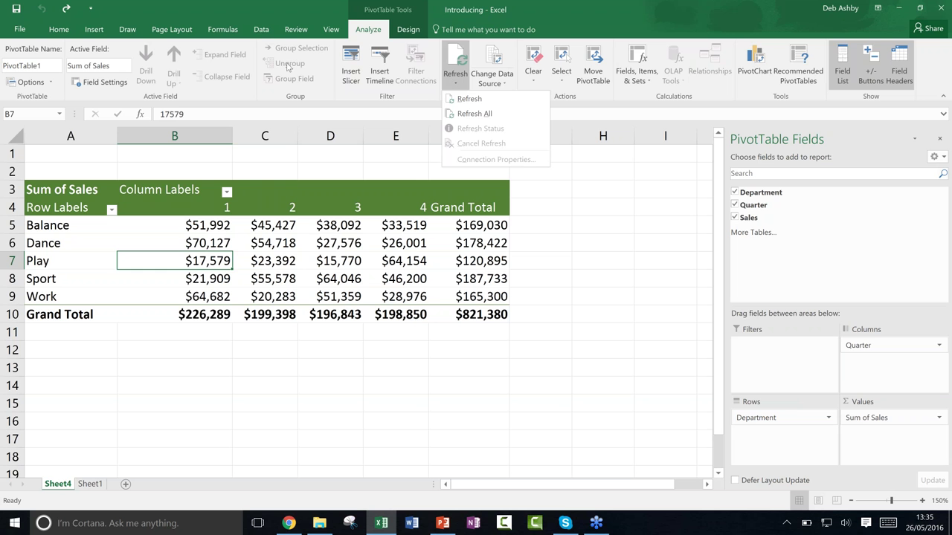
pyautogui.click(189, 317)
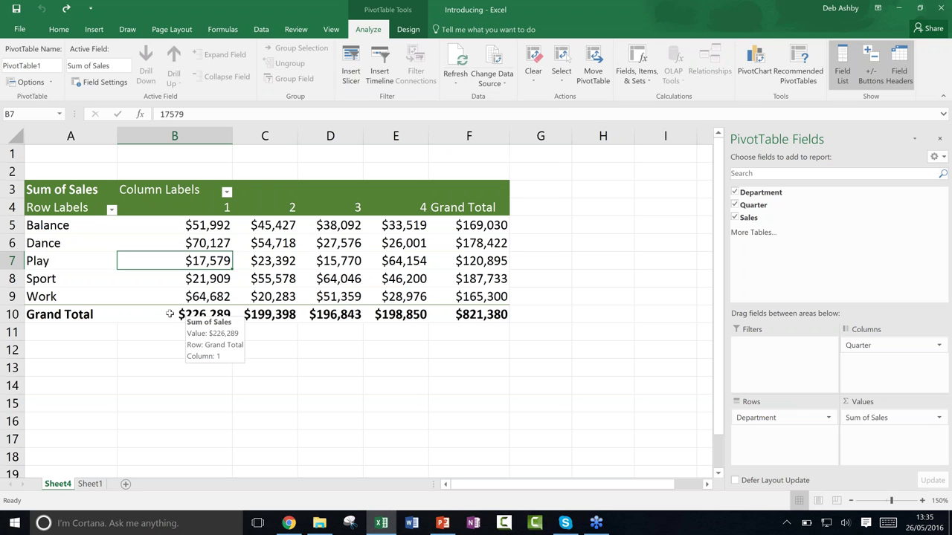
pyautogui.click(149, 315)
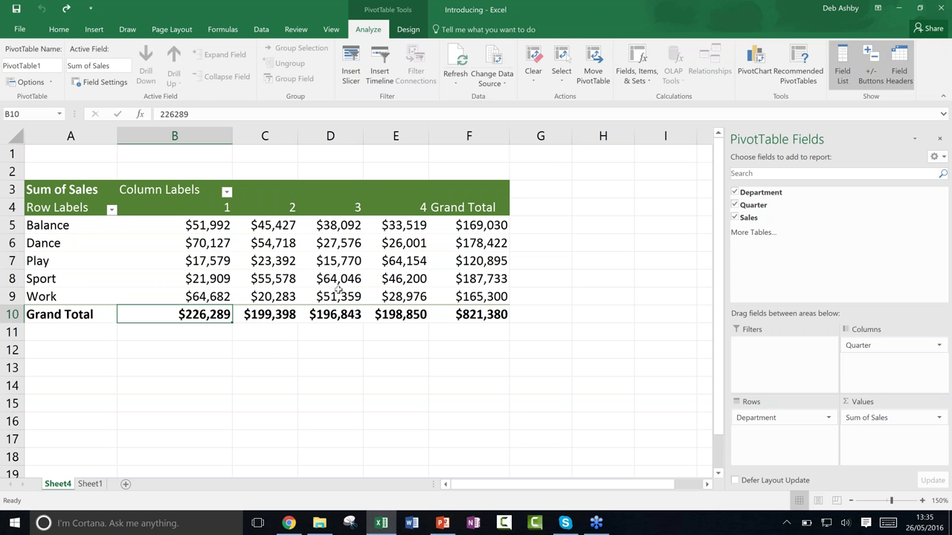
pyautogui.click(412, 31)
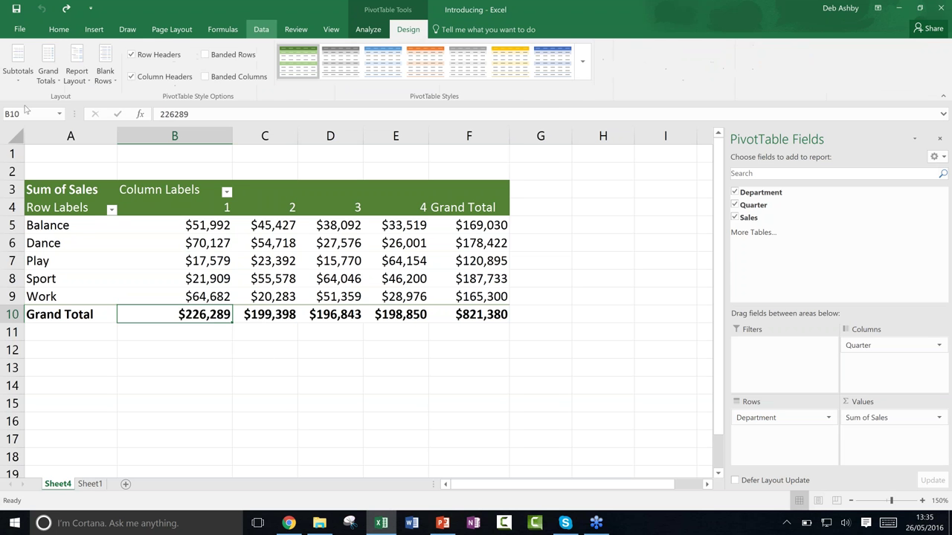
pyautogui.click(48, 67)
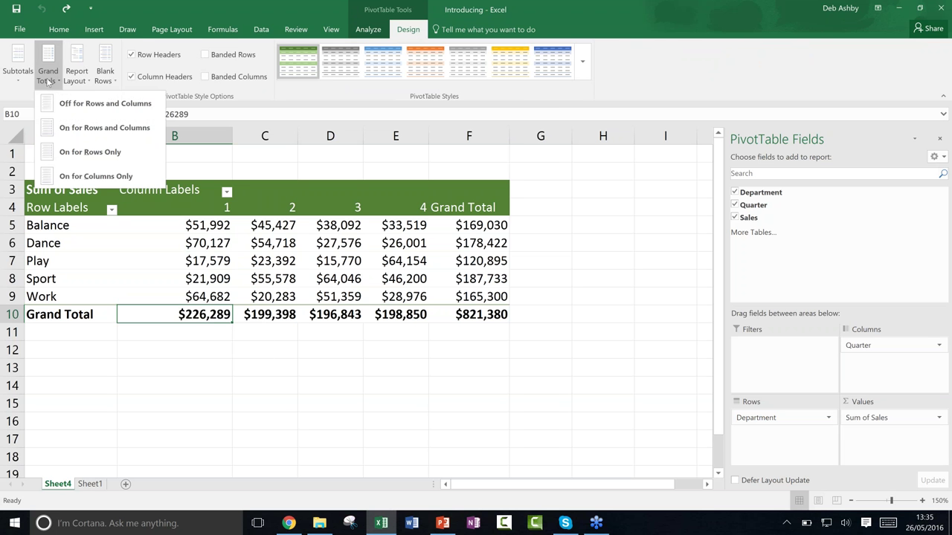
pyautogui.click(86, 106)
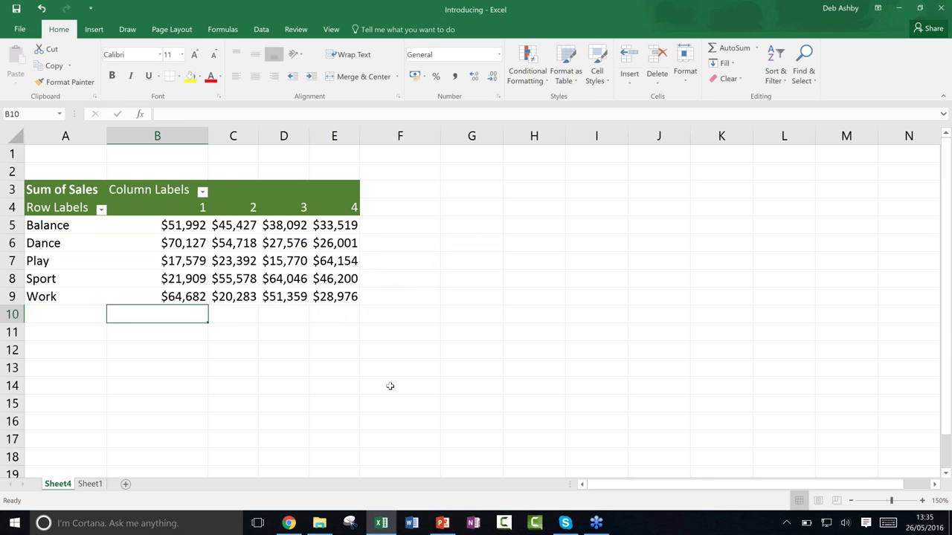
pyautogui.hotkey('ctrl', 'z')
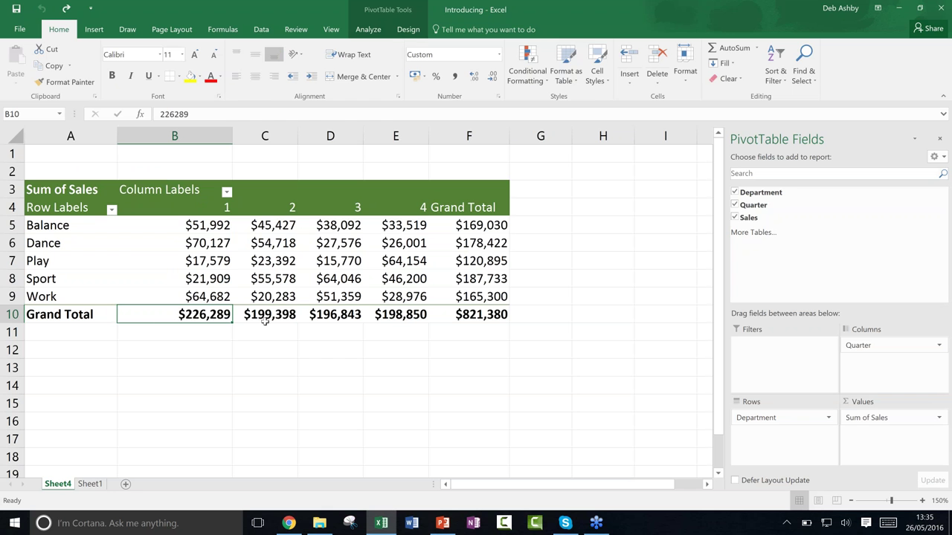
# - Select the Dance and Play values for quarters 2–4 in the pivot table
pyautogui.moveTo(324, 320)
pyautogui.moveTo(209, 315)
pyautogui.click(557, 213)
pyautogui.click(668, 268)
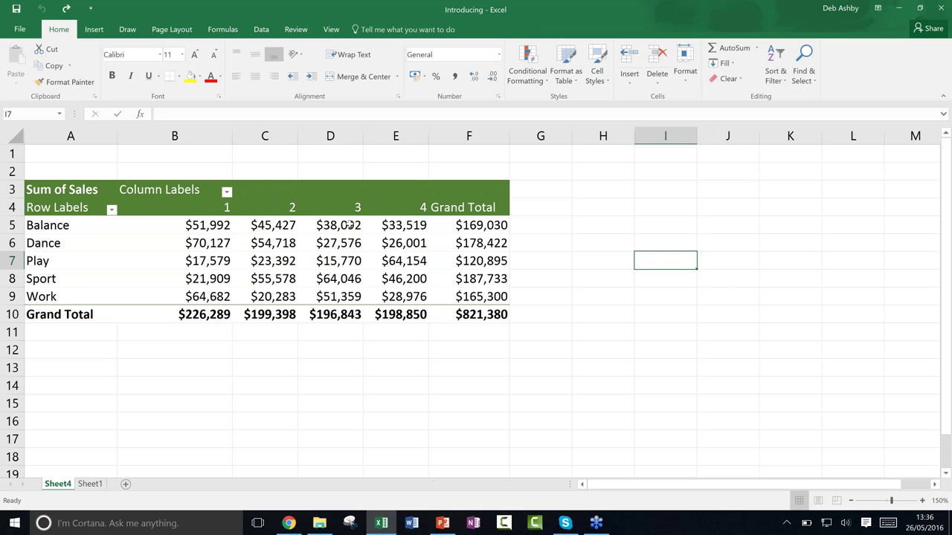
pyautogui.click(286, 387)
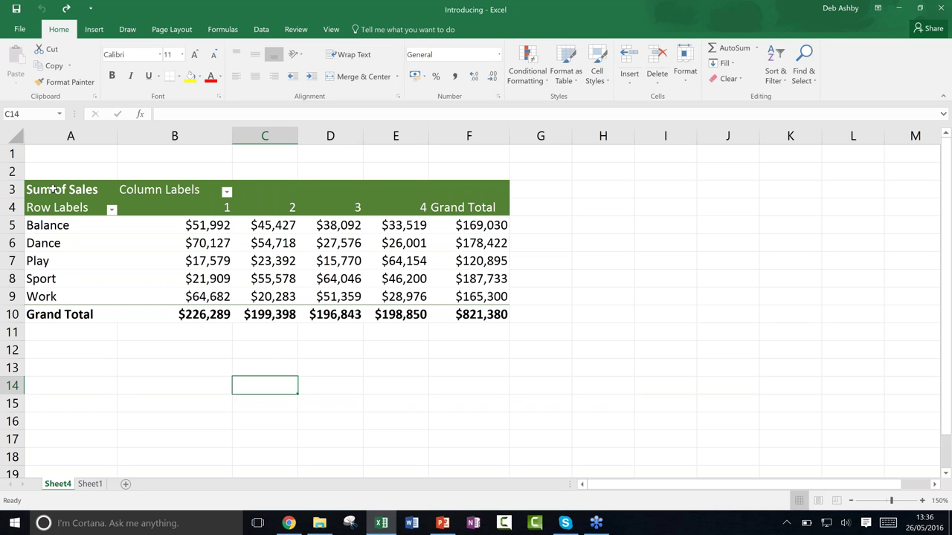
pyautogui.moveTo(271, 244); pyautogui.dragTo(336, 261)
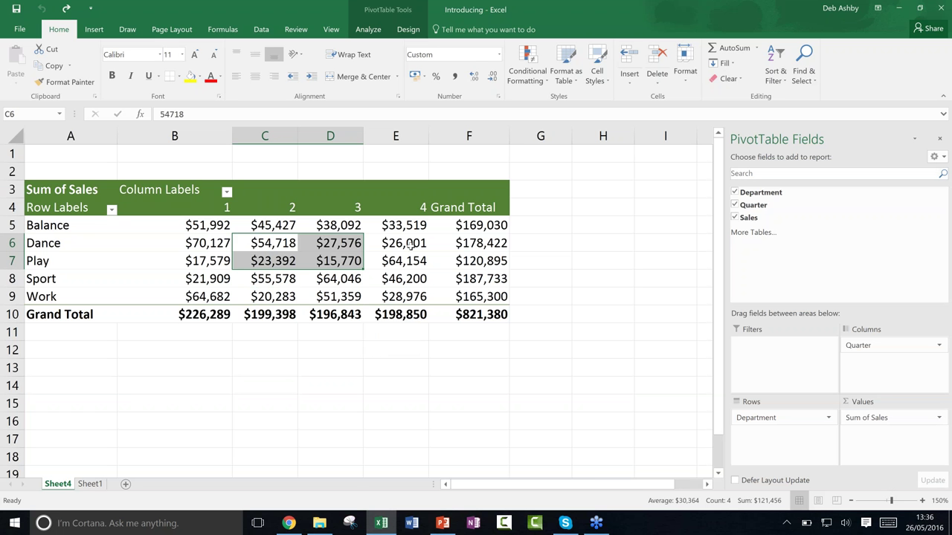
pyautogui.click(410, 250)
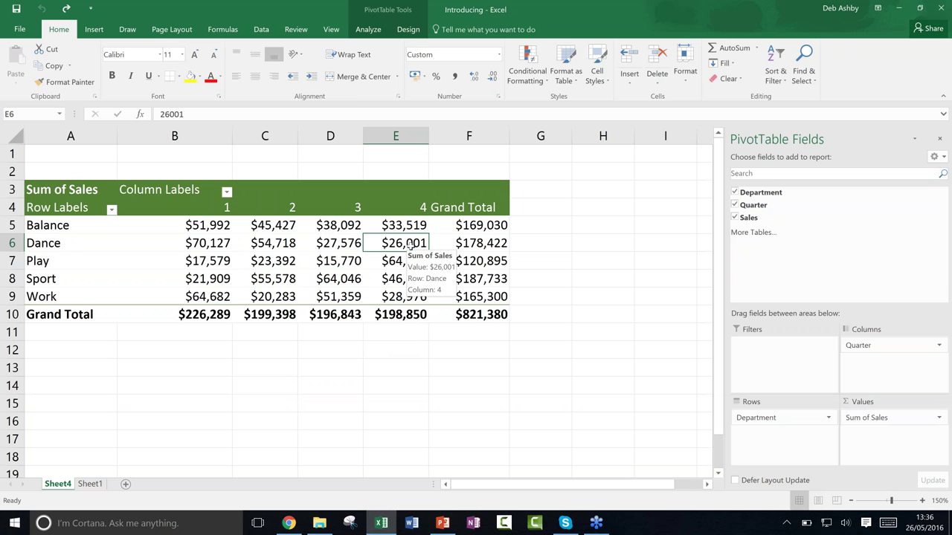
# - Select the entire Sum of Sales pivot table and copy it
pyautogui.hotkey('ctrl', 'a')
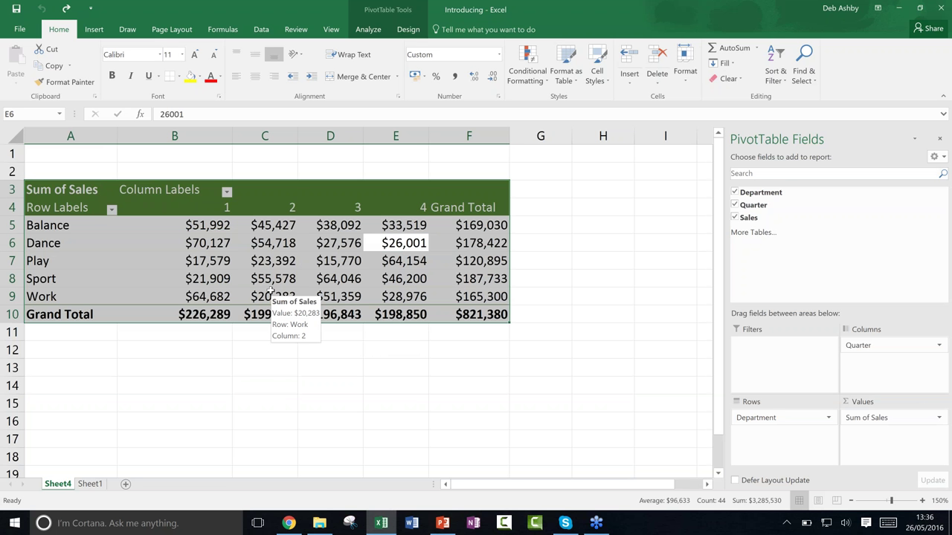
pyautogui.hotkey('ctrl', 'c')
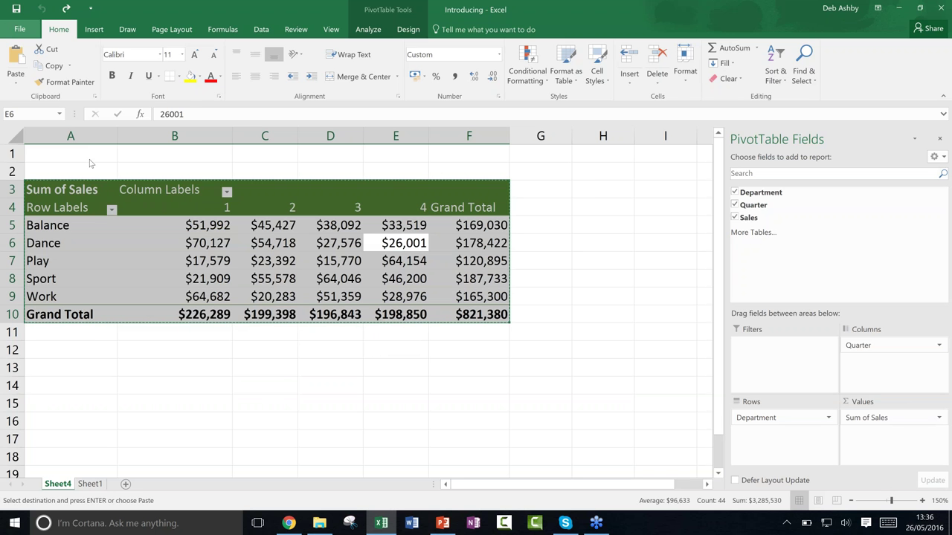
pyautogui.hotkey('alt', 'f')
# - Create a blank workbook and paste the pivot table at cell A2
pyautogui.press('n')
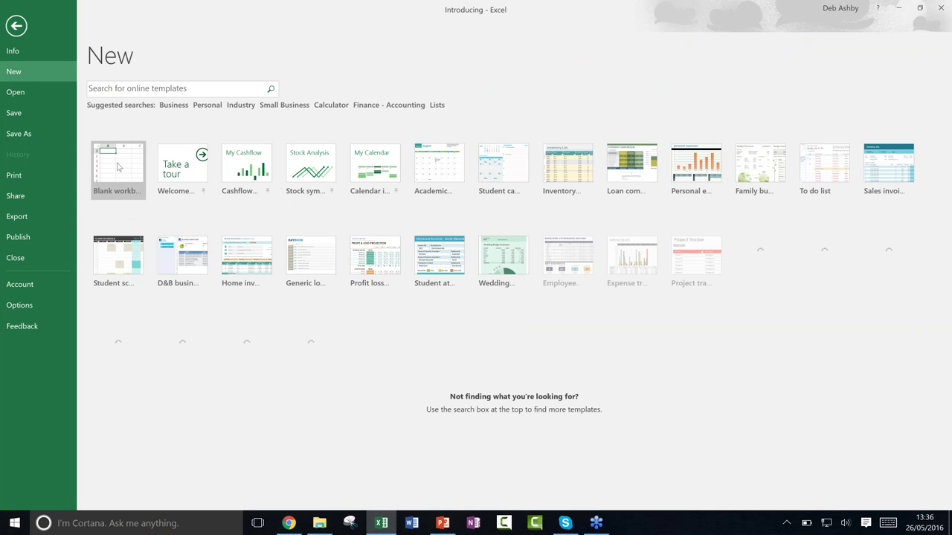
pyautogui.click(118, 168)
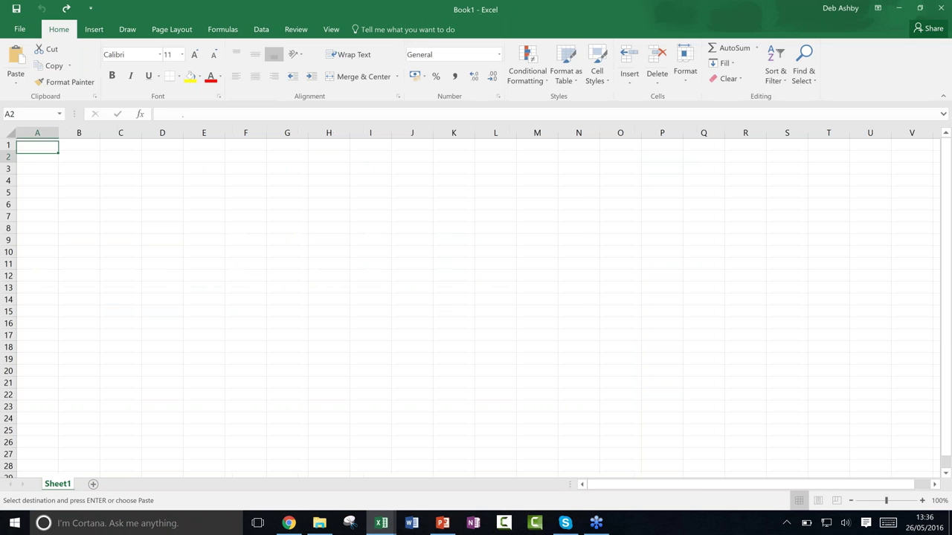
pyautogui.click(38, 156)
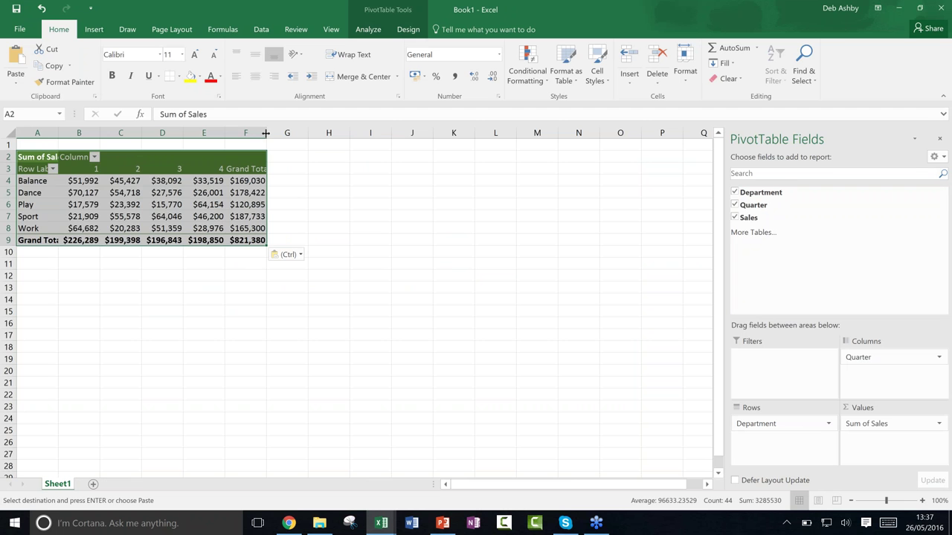
pyautogui.click(352, 218)
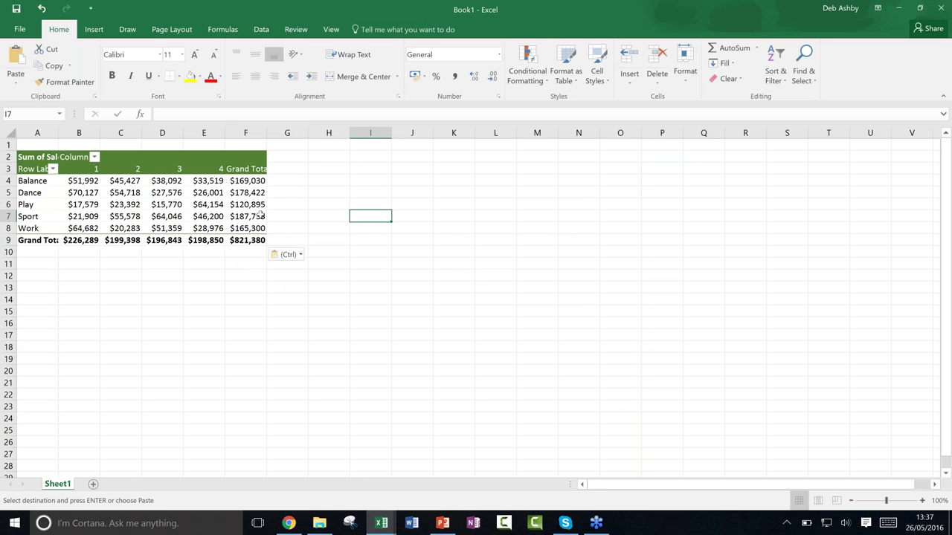
# - Check a value in the pasted pivot, then add a new blank Sheet2
pyautogui.moveTo(220, 200)
pyautogui.click(164, 192)
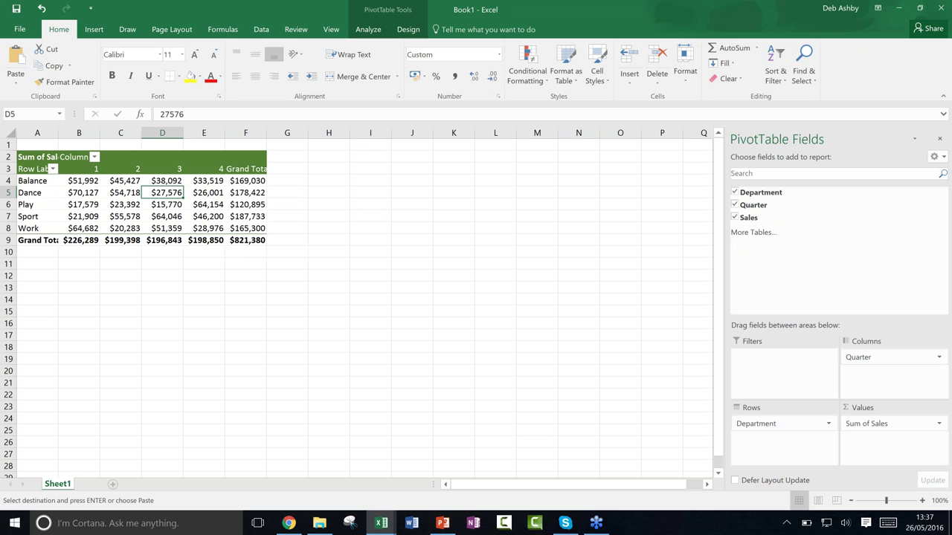
pyautogui.click(93, 484)
pyautogui.click(82, 226)
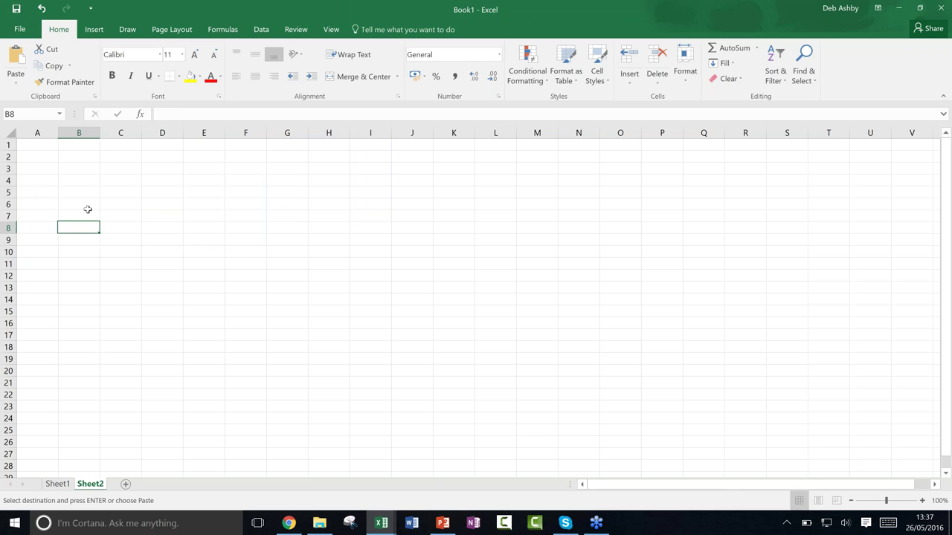
# - Show the Insert ribbon tab for the empty Sheet2
pyautogui.click(95, 29)
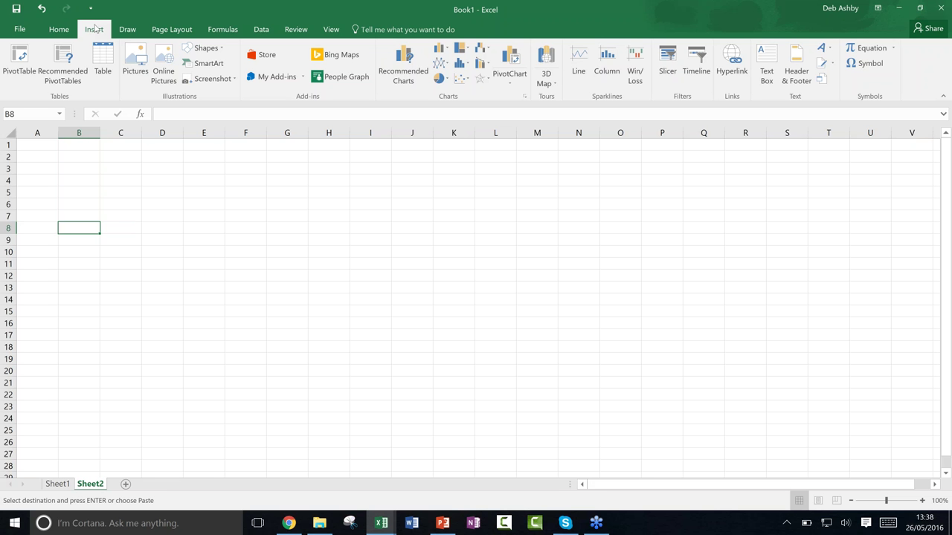
pyautogui.moveTo(365, 213); pyautogui.dragTo(366, 204)
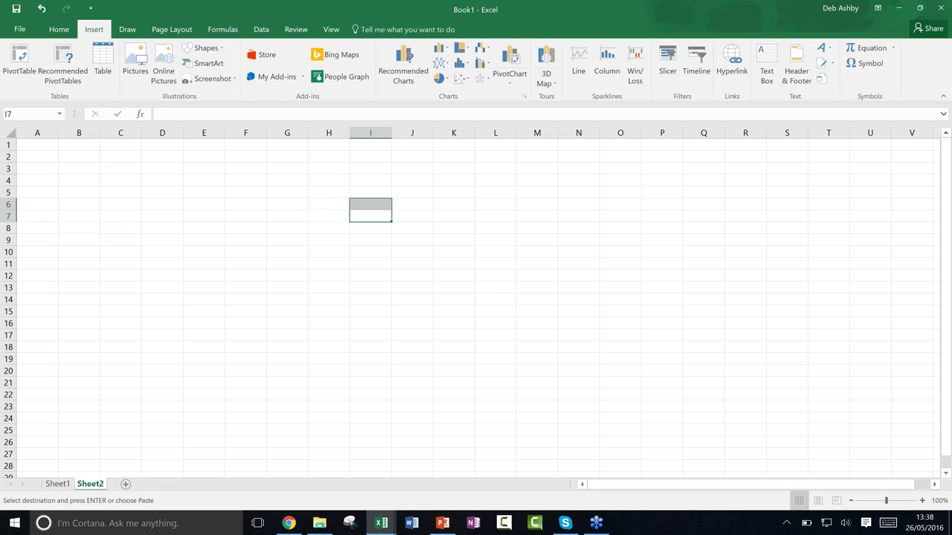
pyautogui.click(229, 238)
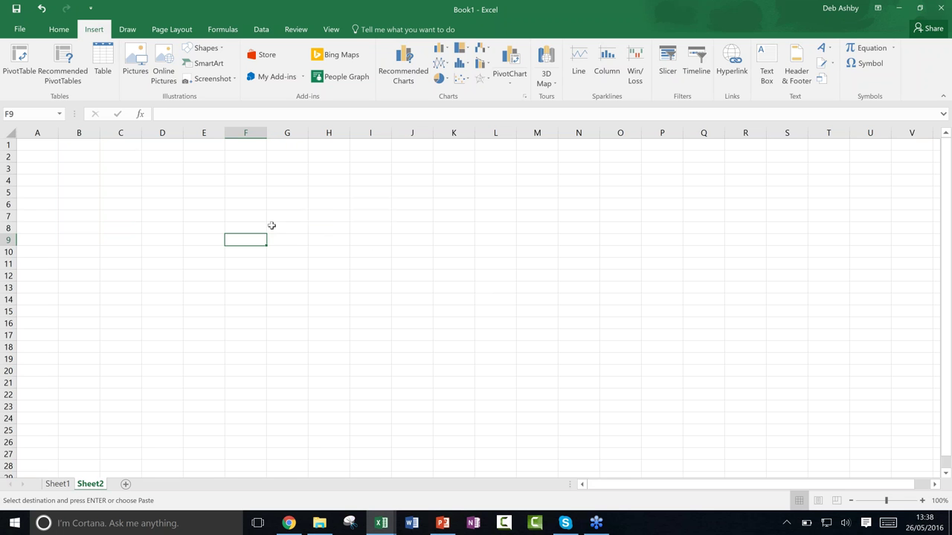
pyautogui.click(254, 185)
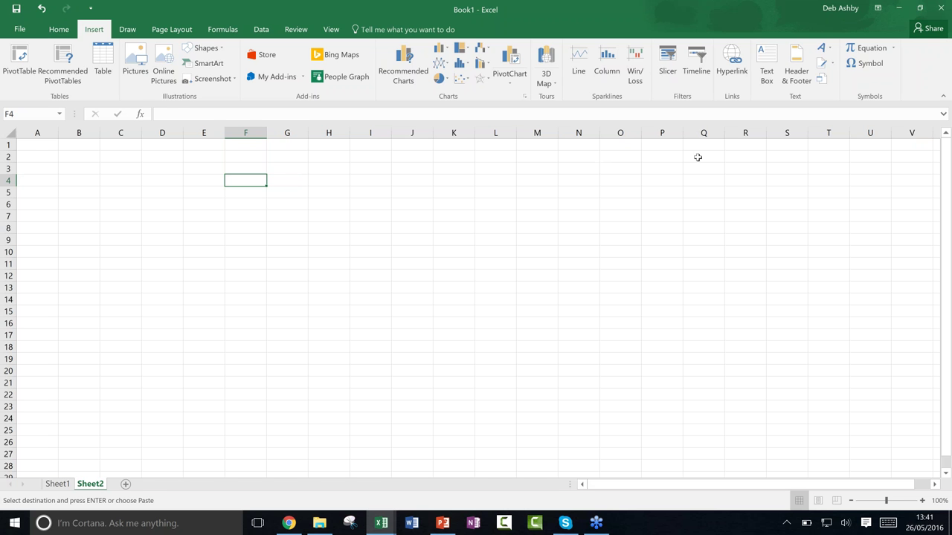
# - Close Book1 without saving
pyautogui.doubleClick(777, 6)
pyautogui.moveTo(561, 84); pyautogui.dragTo(475, 97)
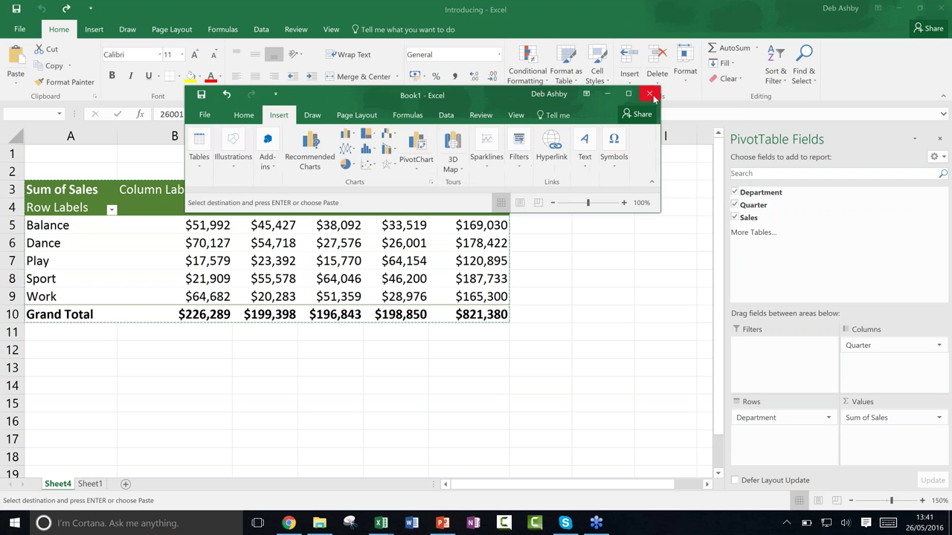
pyautogui.click(651, 95)
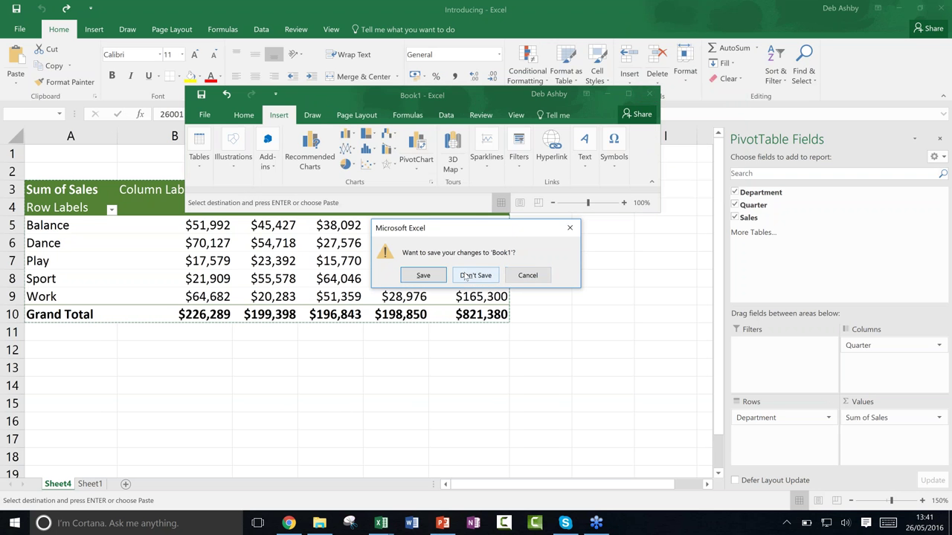
pyautogui.click(475, 275)
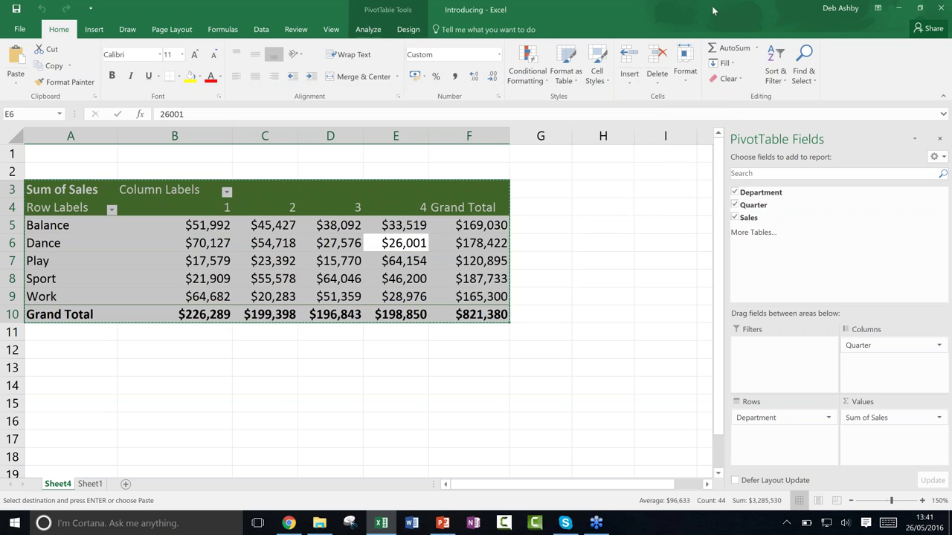
# - Close the Introducing workbook without saving and reveal the Windows desktop
pyautogui.click(920, 7)
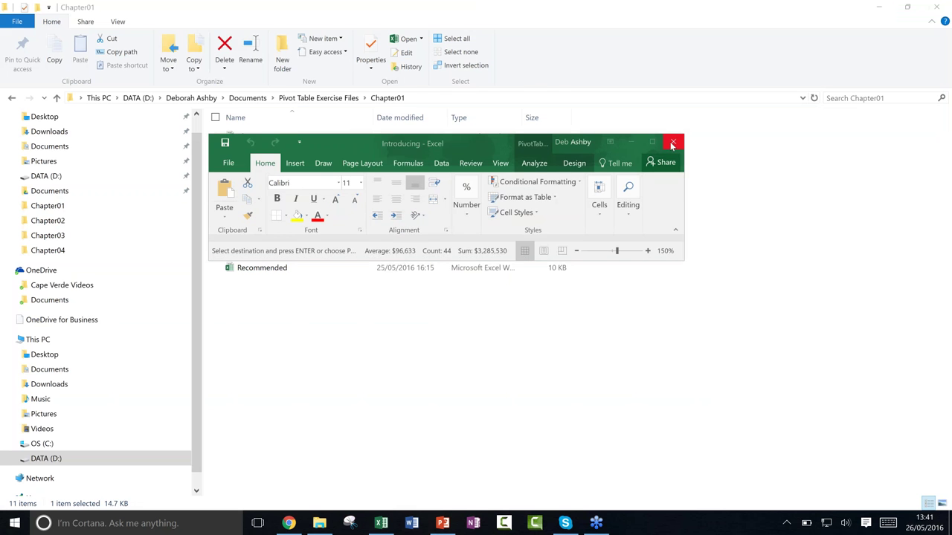
pyautogui.click(673, 142)
pyautogui.click(467, 277)
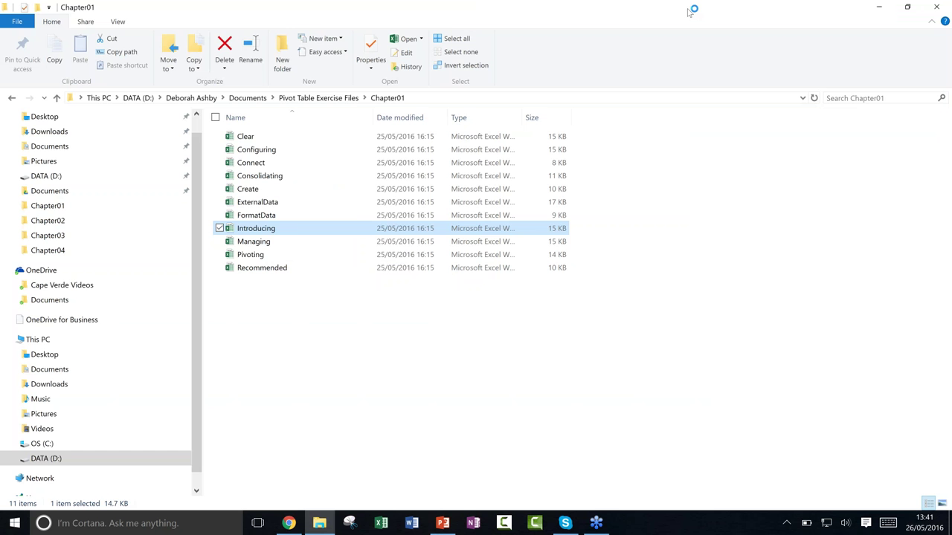
pyautogui.press('super+d')
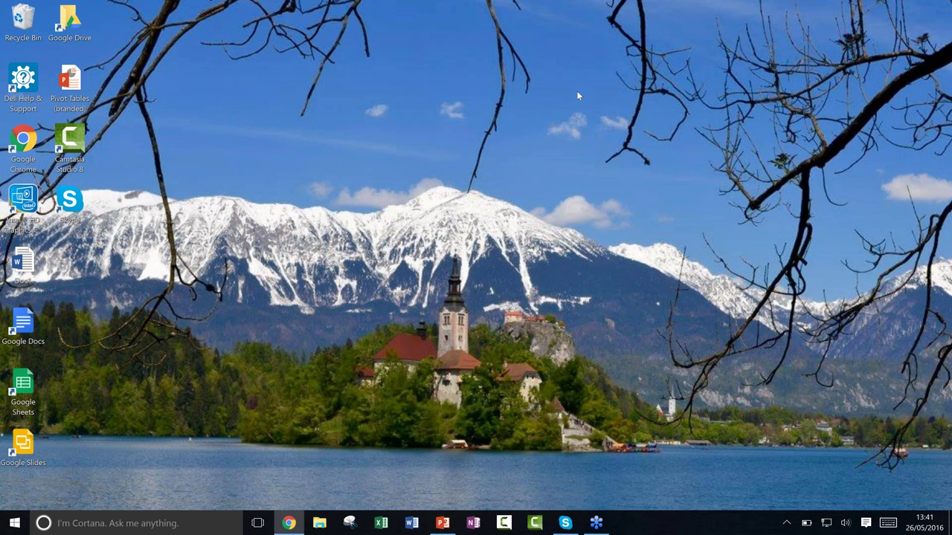